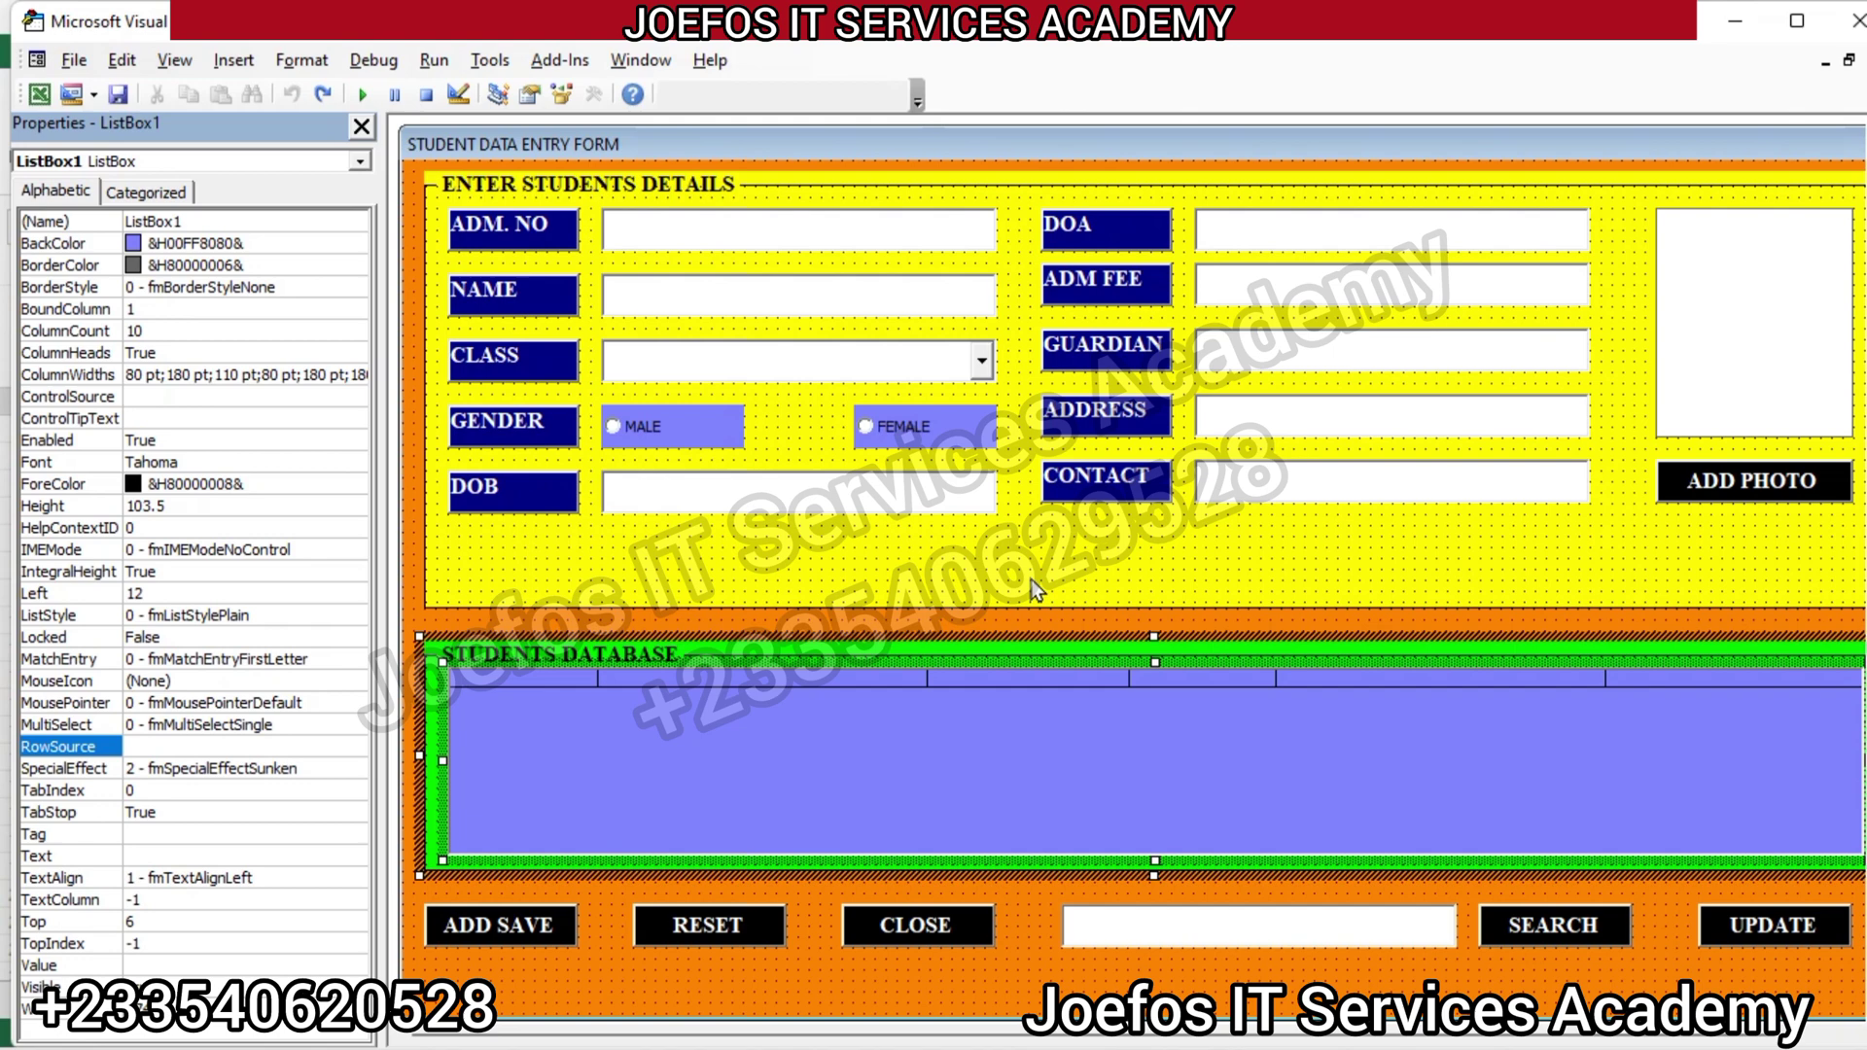
# Rename the MALE option button's Name property to Opt1
pyautogui.click(680, 434)
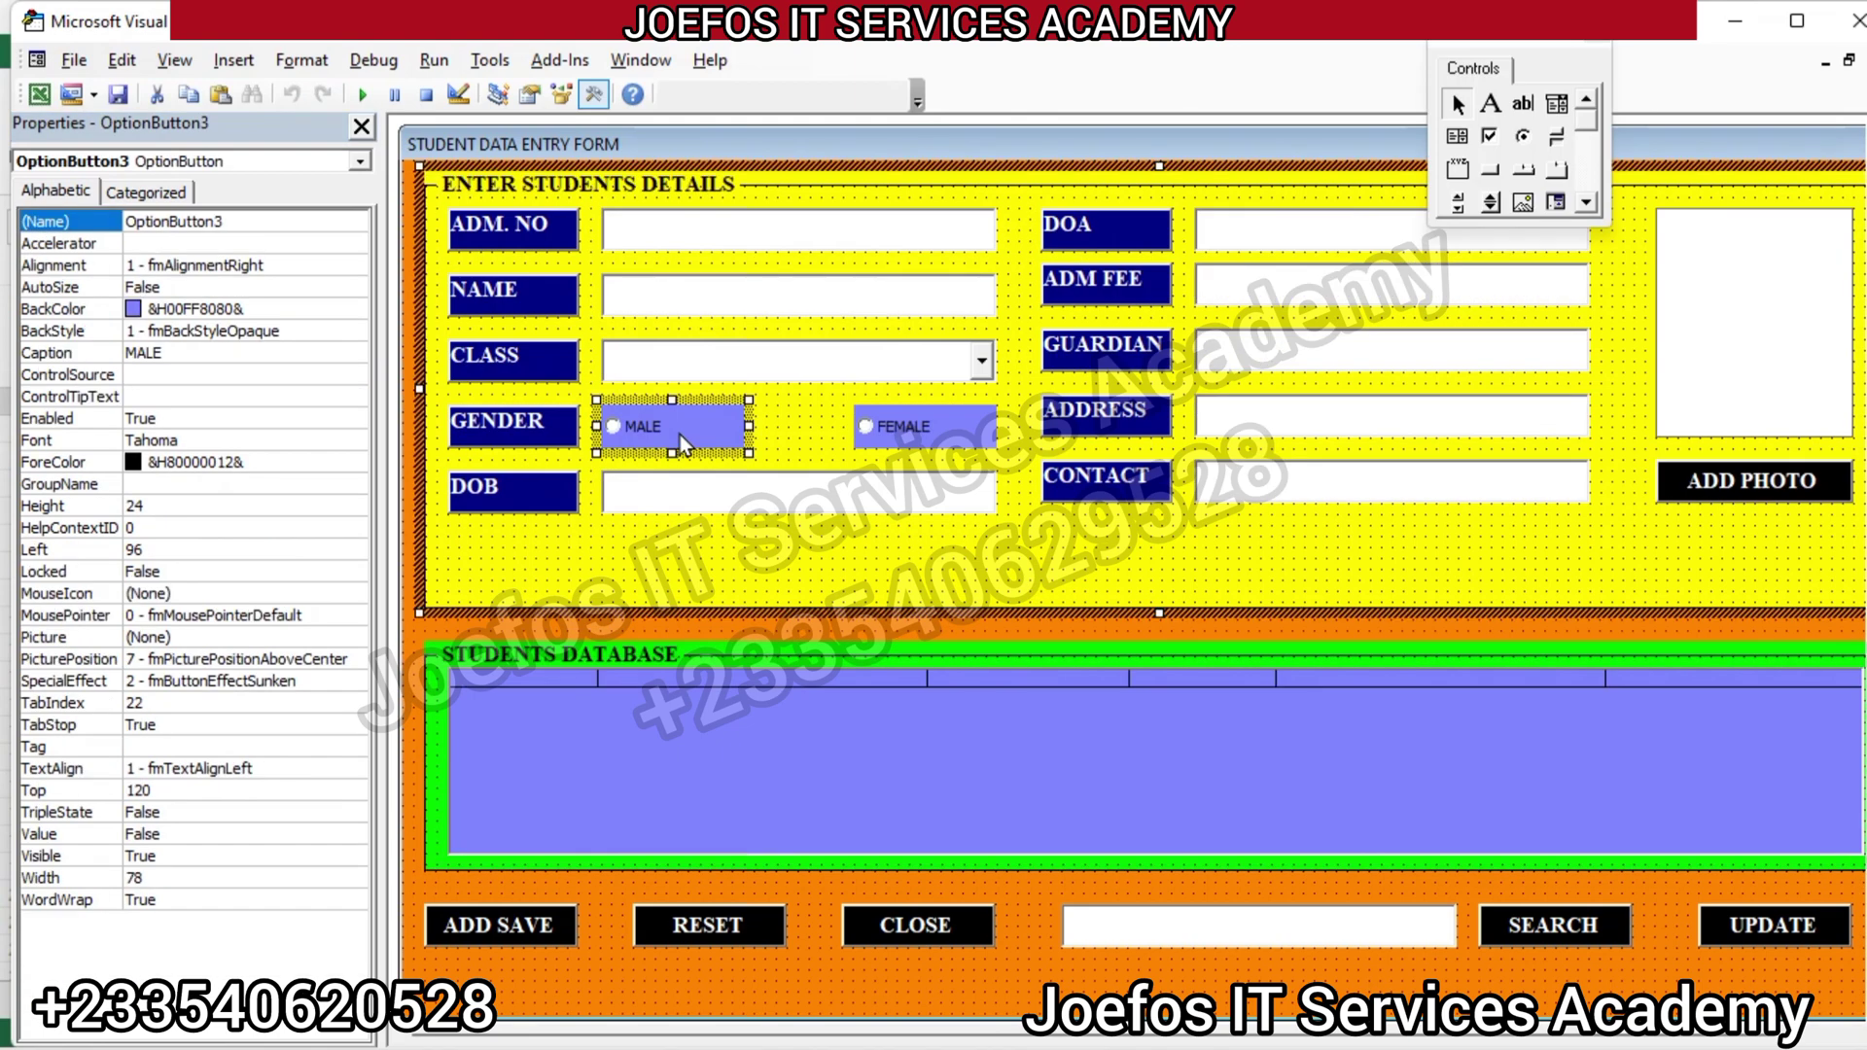
pyautogui.click(233, 217)
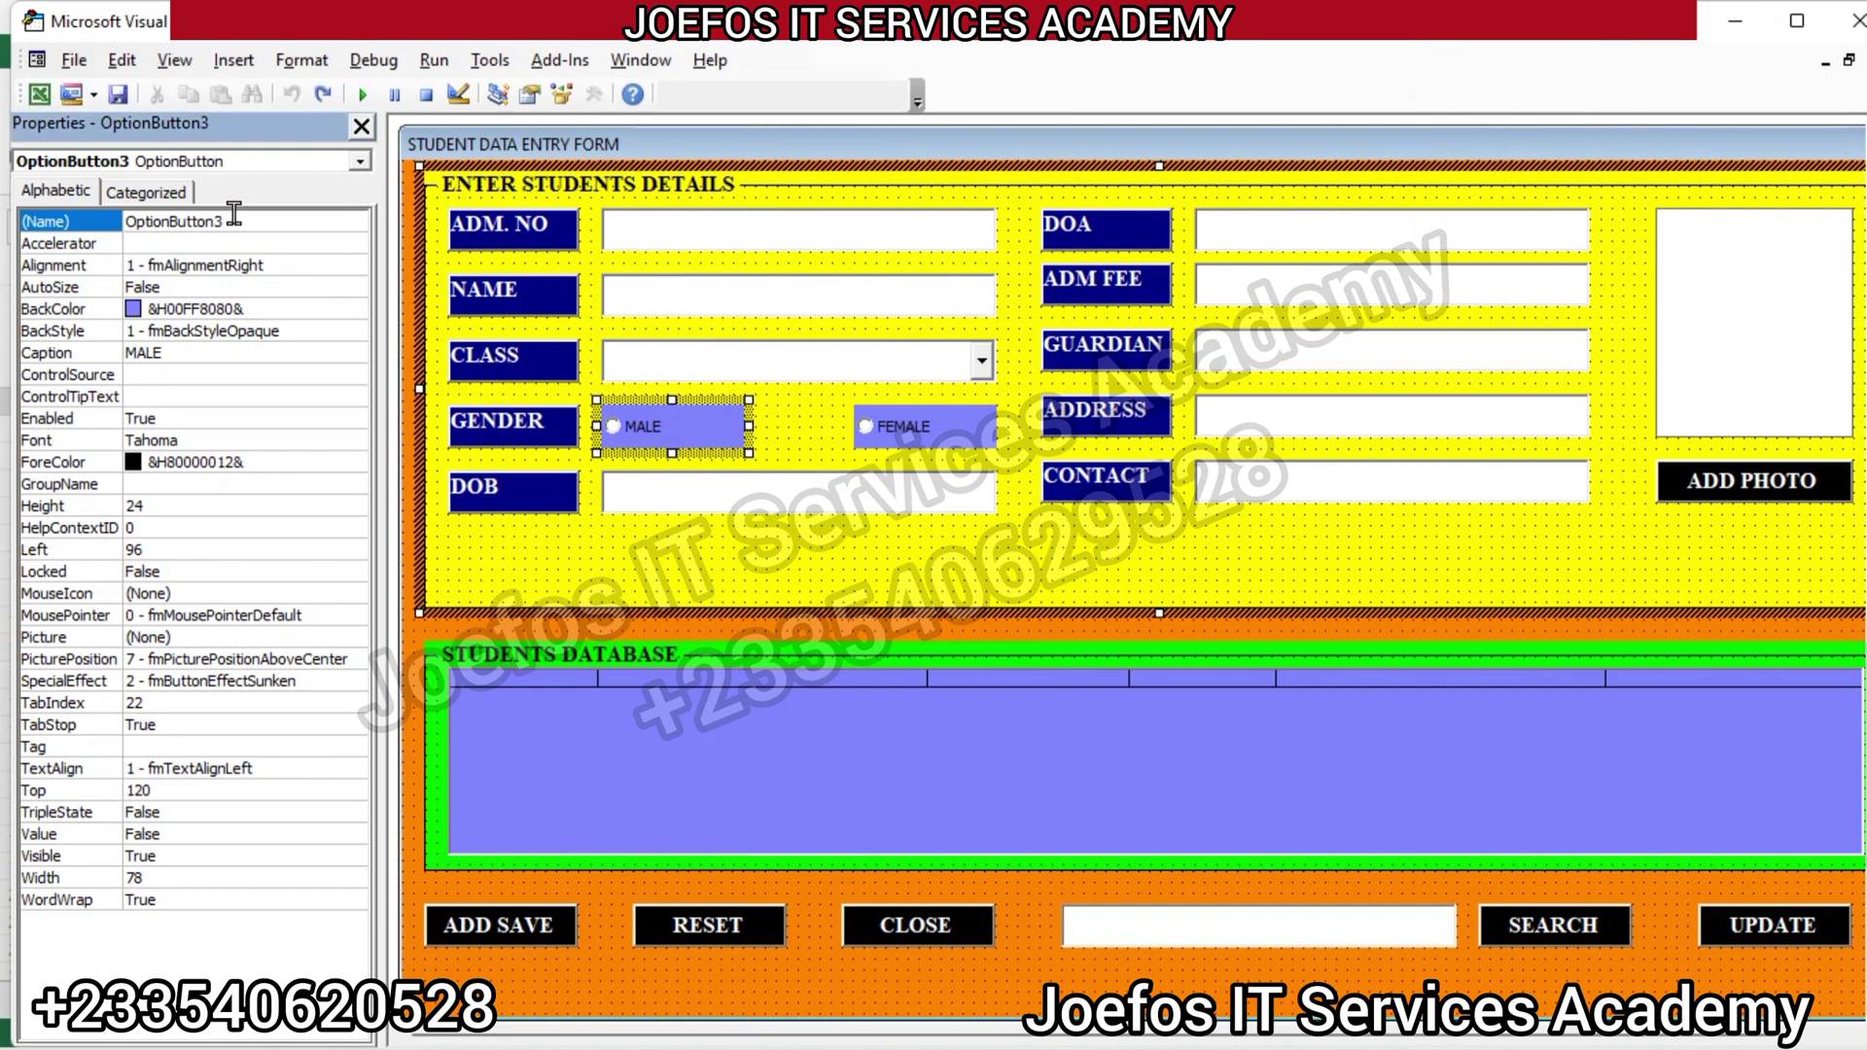
pyautogui.press('BackSpace')
pyautogui.press('BackSpace')
pyautogui.press('BackSpace')
pyautogui.press('BackSpace')
pyautogui.press('BackSpace')
pyautogui.press('BackSpace')
pyautogui.press('BackSpace')
pyautogui.press('BackSpace')
pyautogui.press('BackSpace')
pyautogui.press('BackSpace')
pyautogui.write('T')
pyautogui.press('BackSpace')
pyautogui.write('t1')
pyautogui.press('Return')
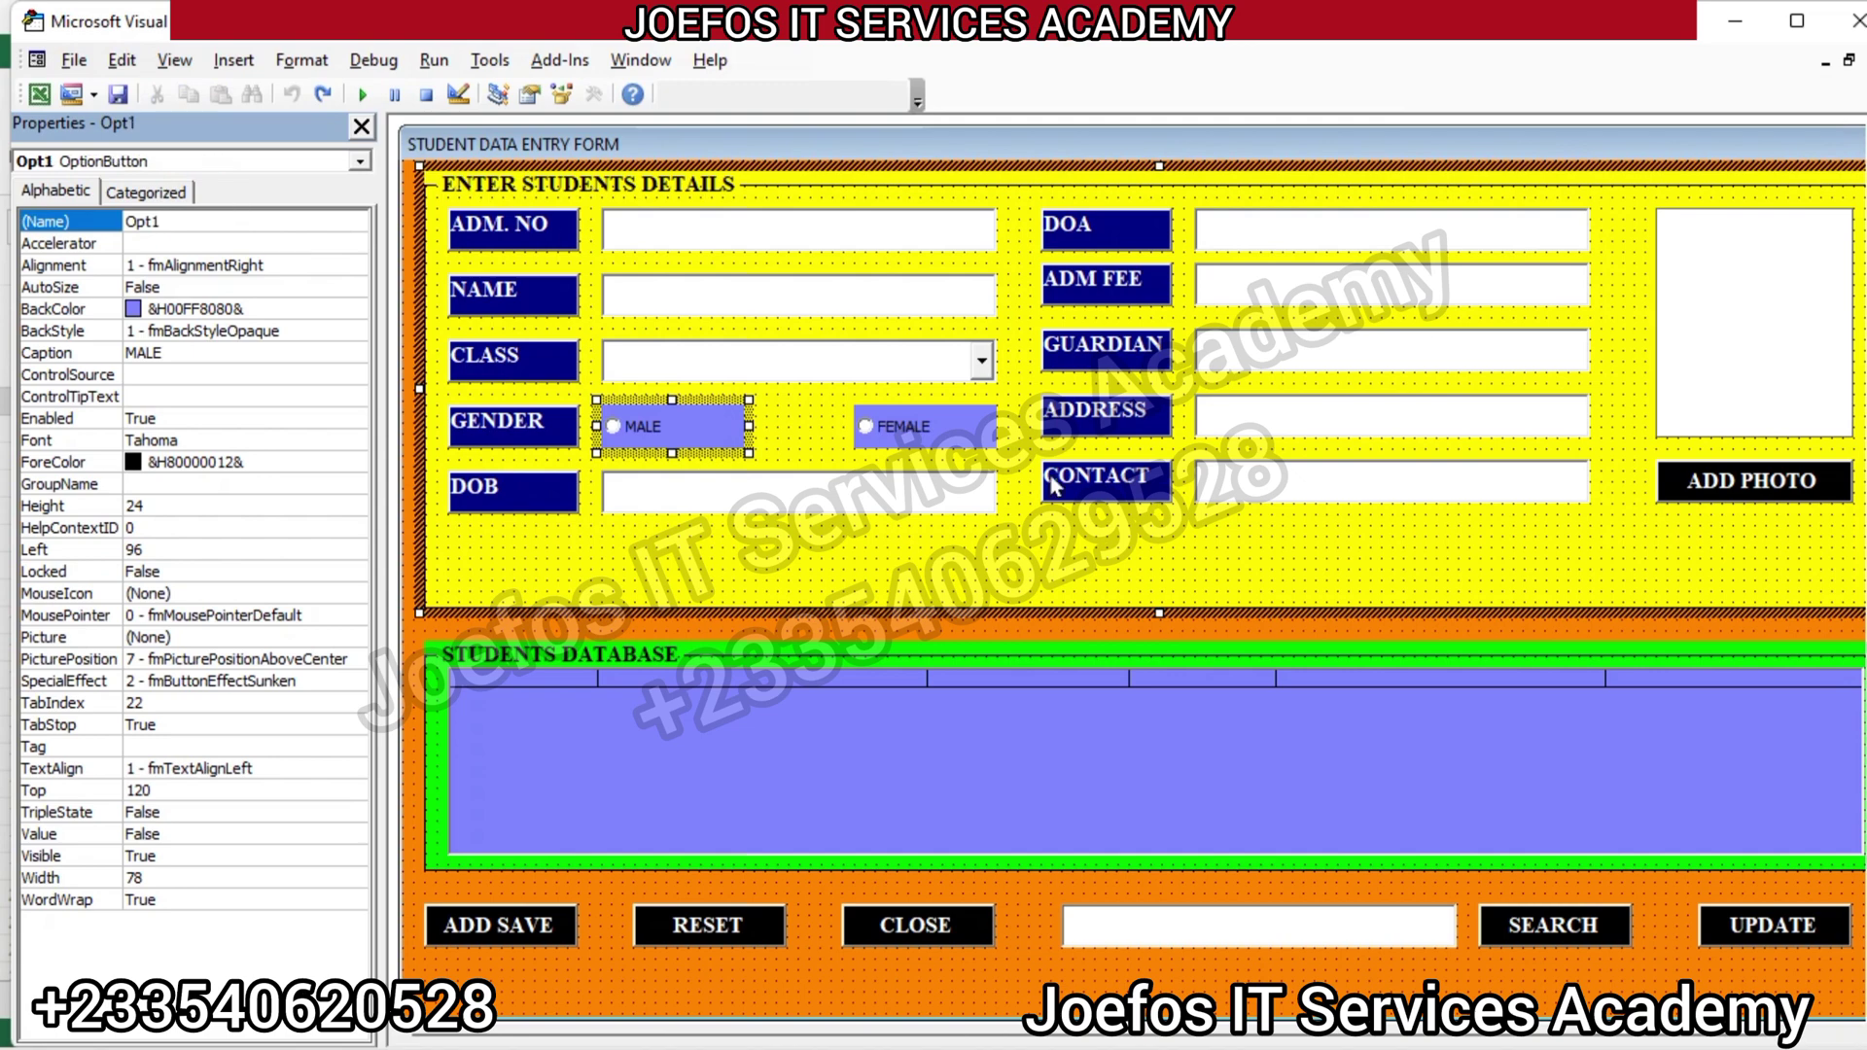
# Set the Name property of the FEMALE option button to Opt2
pyautogui.click(888, 425)
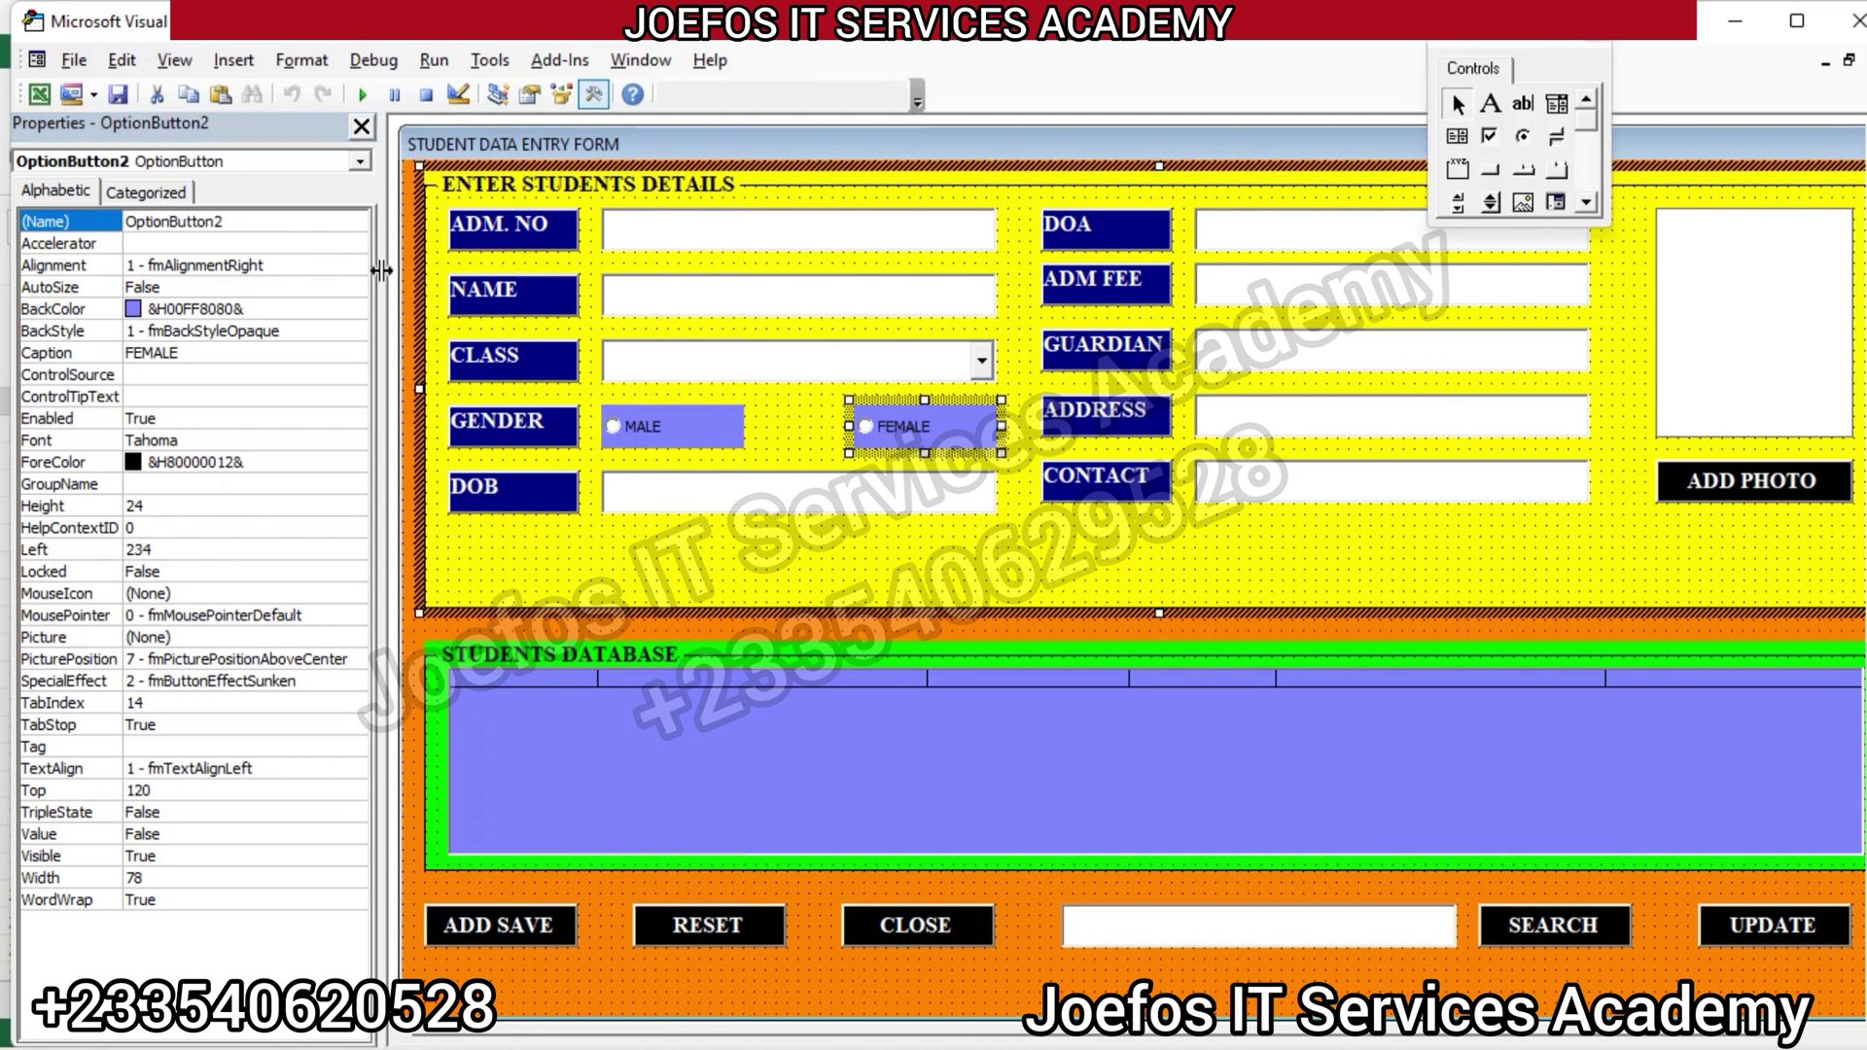
pyautogui.click(243, 220)
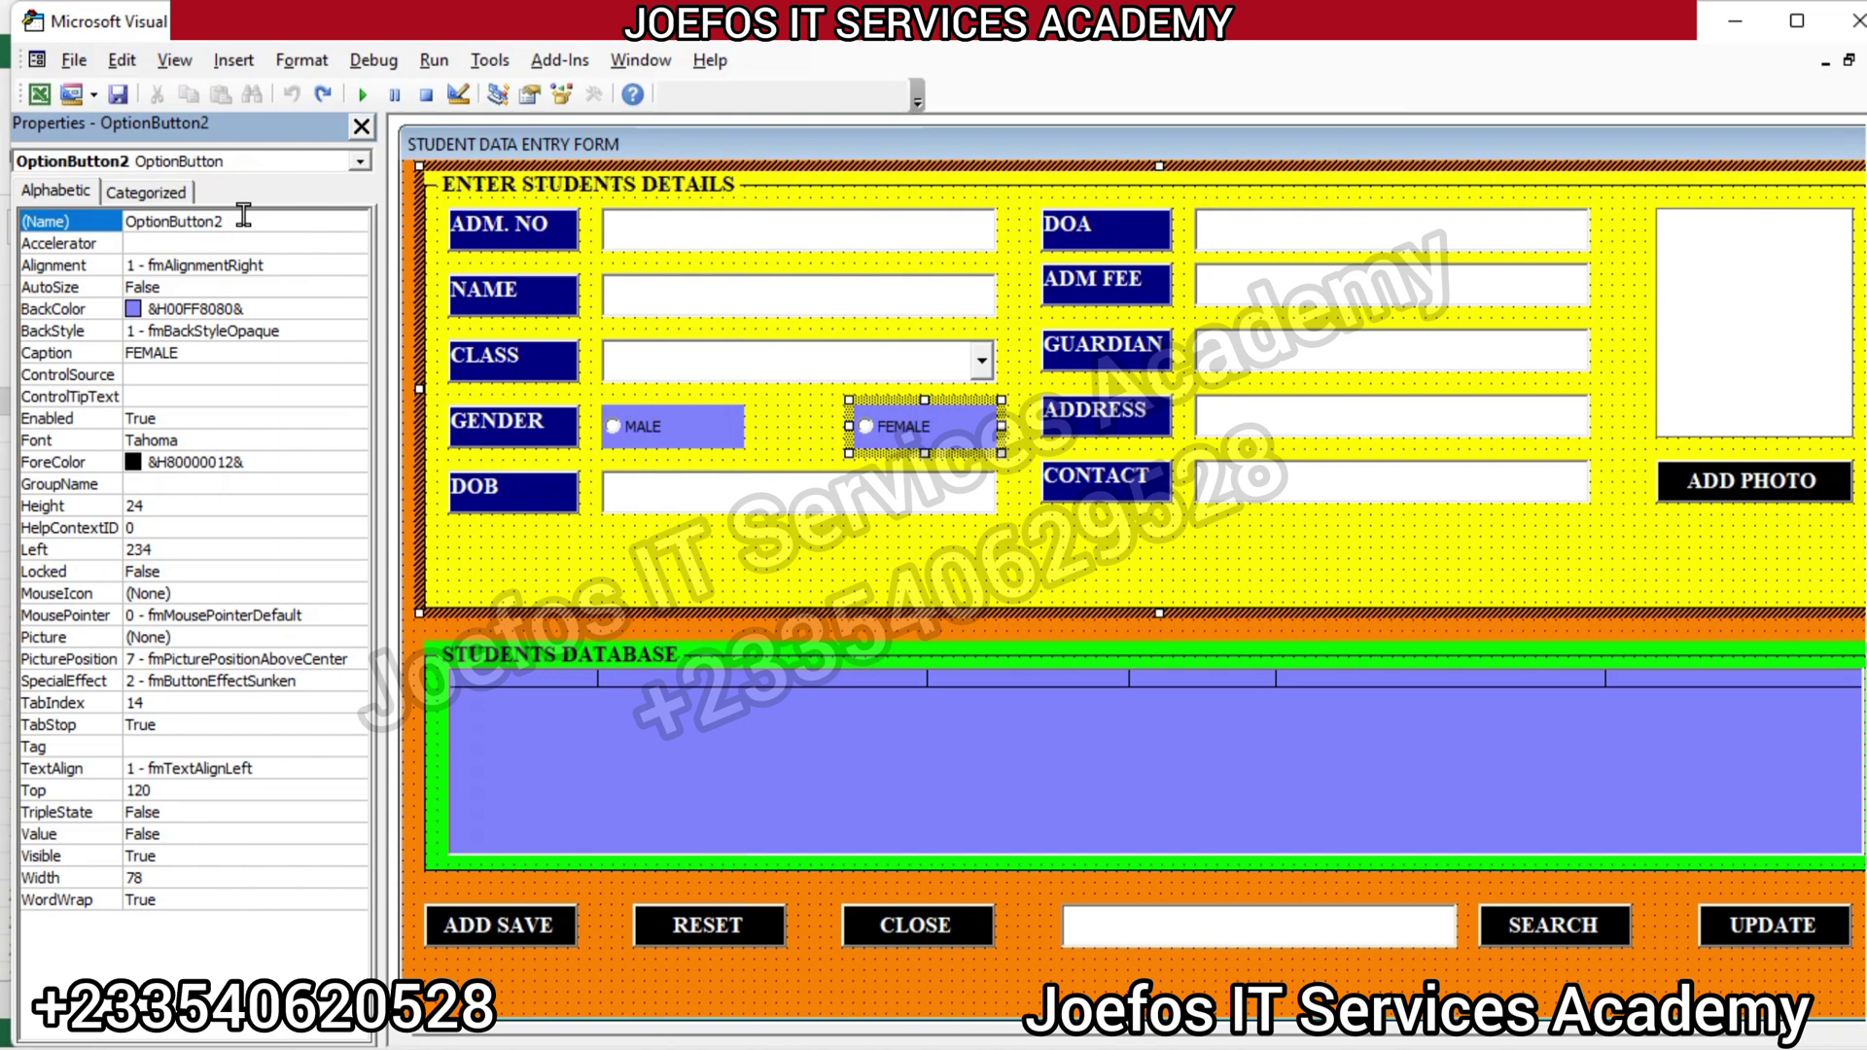
pyautogui.press('BackSpace')
pyautogui.press('BackSpace')
pyautogui.press('BackSpace')
pyautogui.press('BackSpace')
pyautogui.press('BackSpace')
pyautogui.press('BackSpace')
pyautogui.press('BackSpace')
pyautogui.press('BackSpace')
pyautogui.press('BackSpace')
pyautogui.press('BackSpace')
pyautogui.write('2')
pyautogui.press('Return')
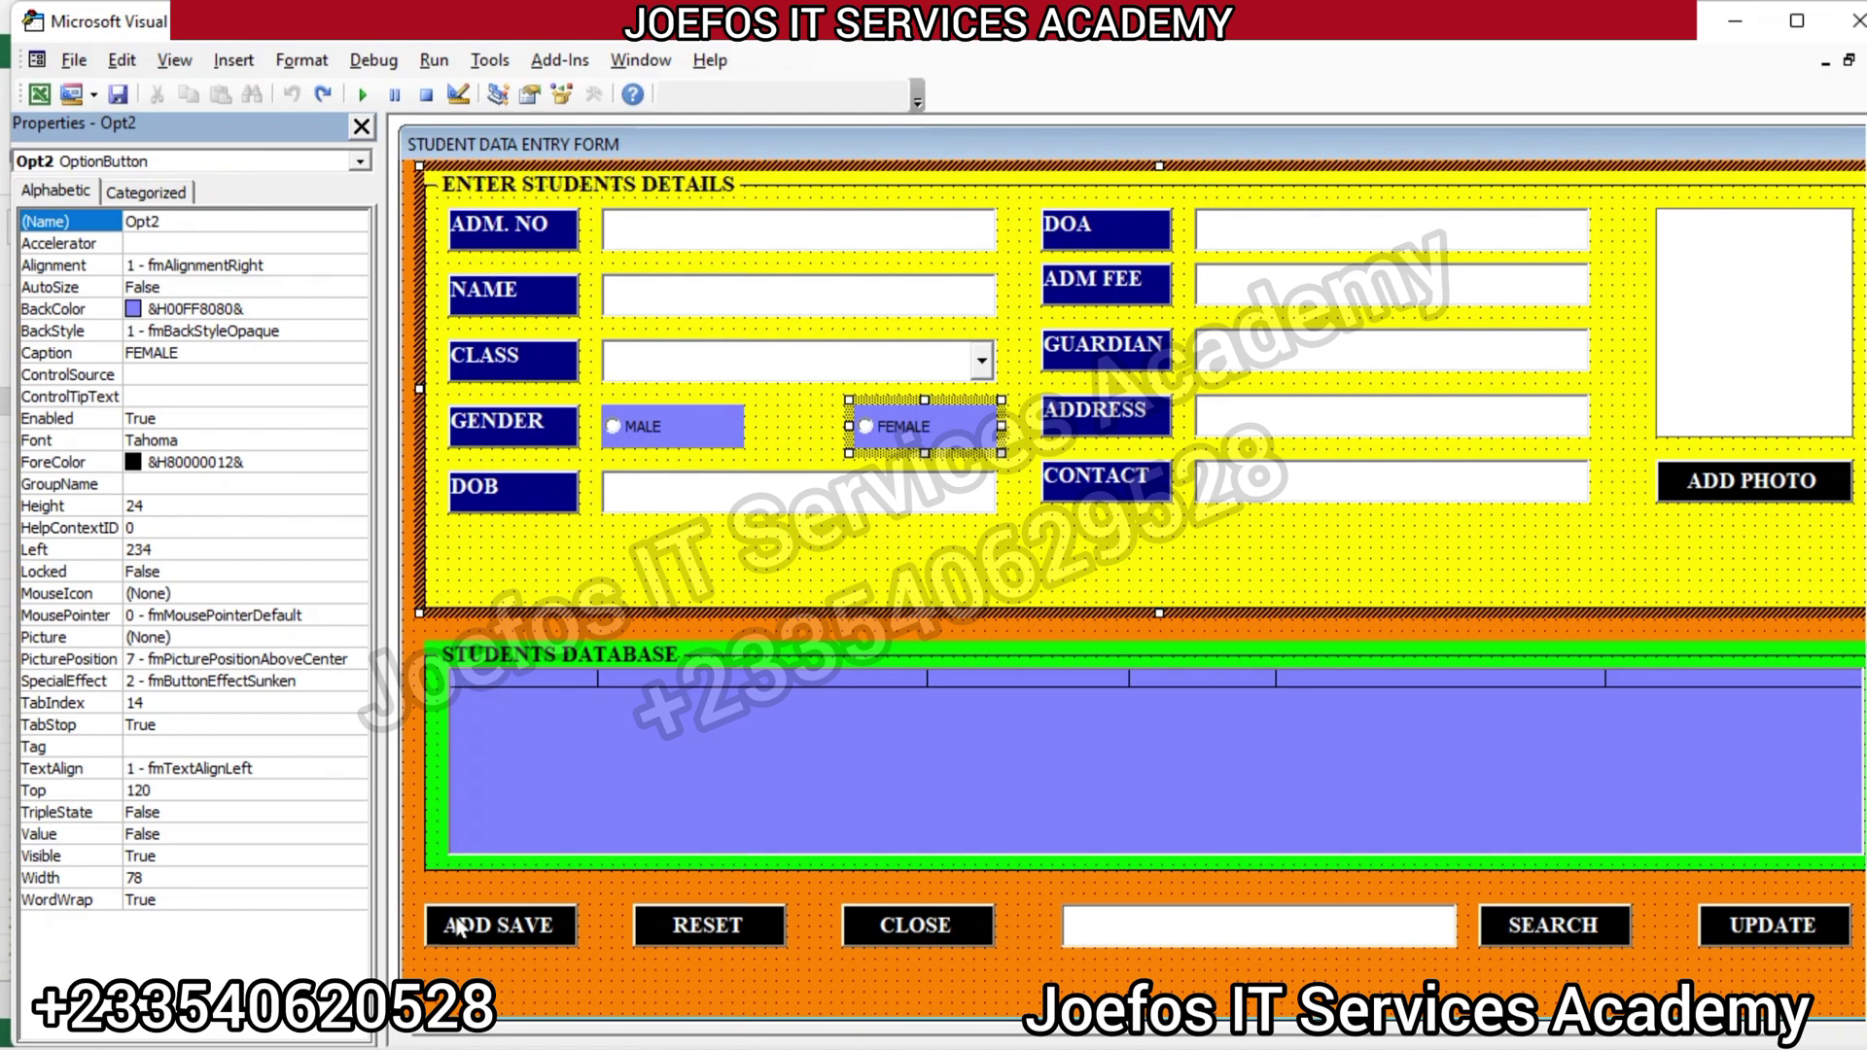
# Change the ADD SAVE command button's Name property to cmdAdd
pyautogui.click(493, 935)
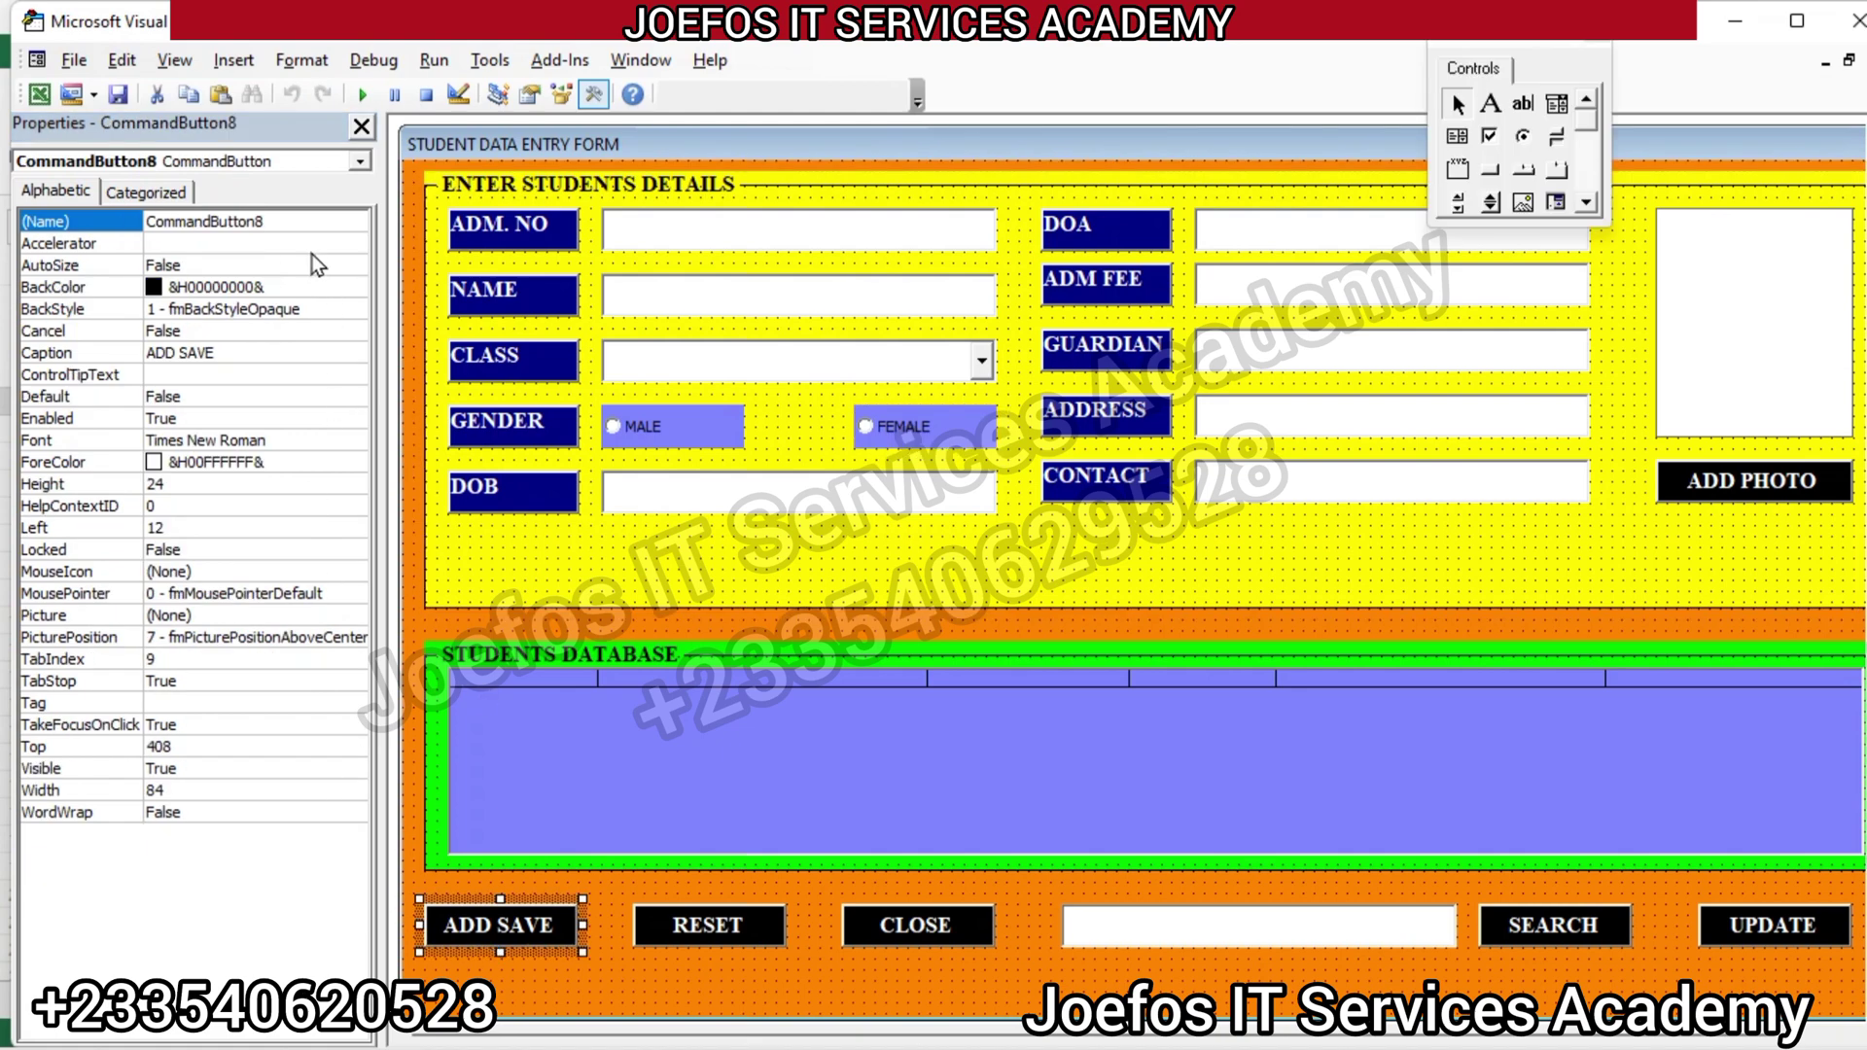
pyautogui.click(287, 222)
pyautogui.press('BackSpace')
pyautogui.press('BackSpace')
pyautogui.press('BackSpace')
pyautogui.press('BackSpace')
pyautogui.press('BackSpace')
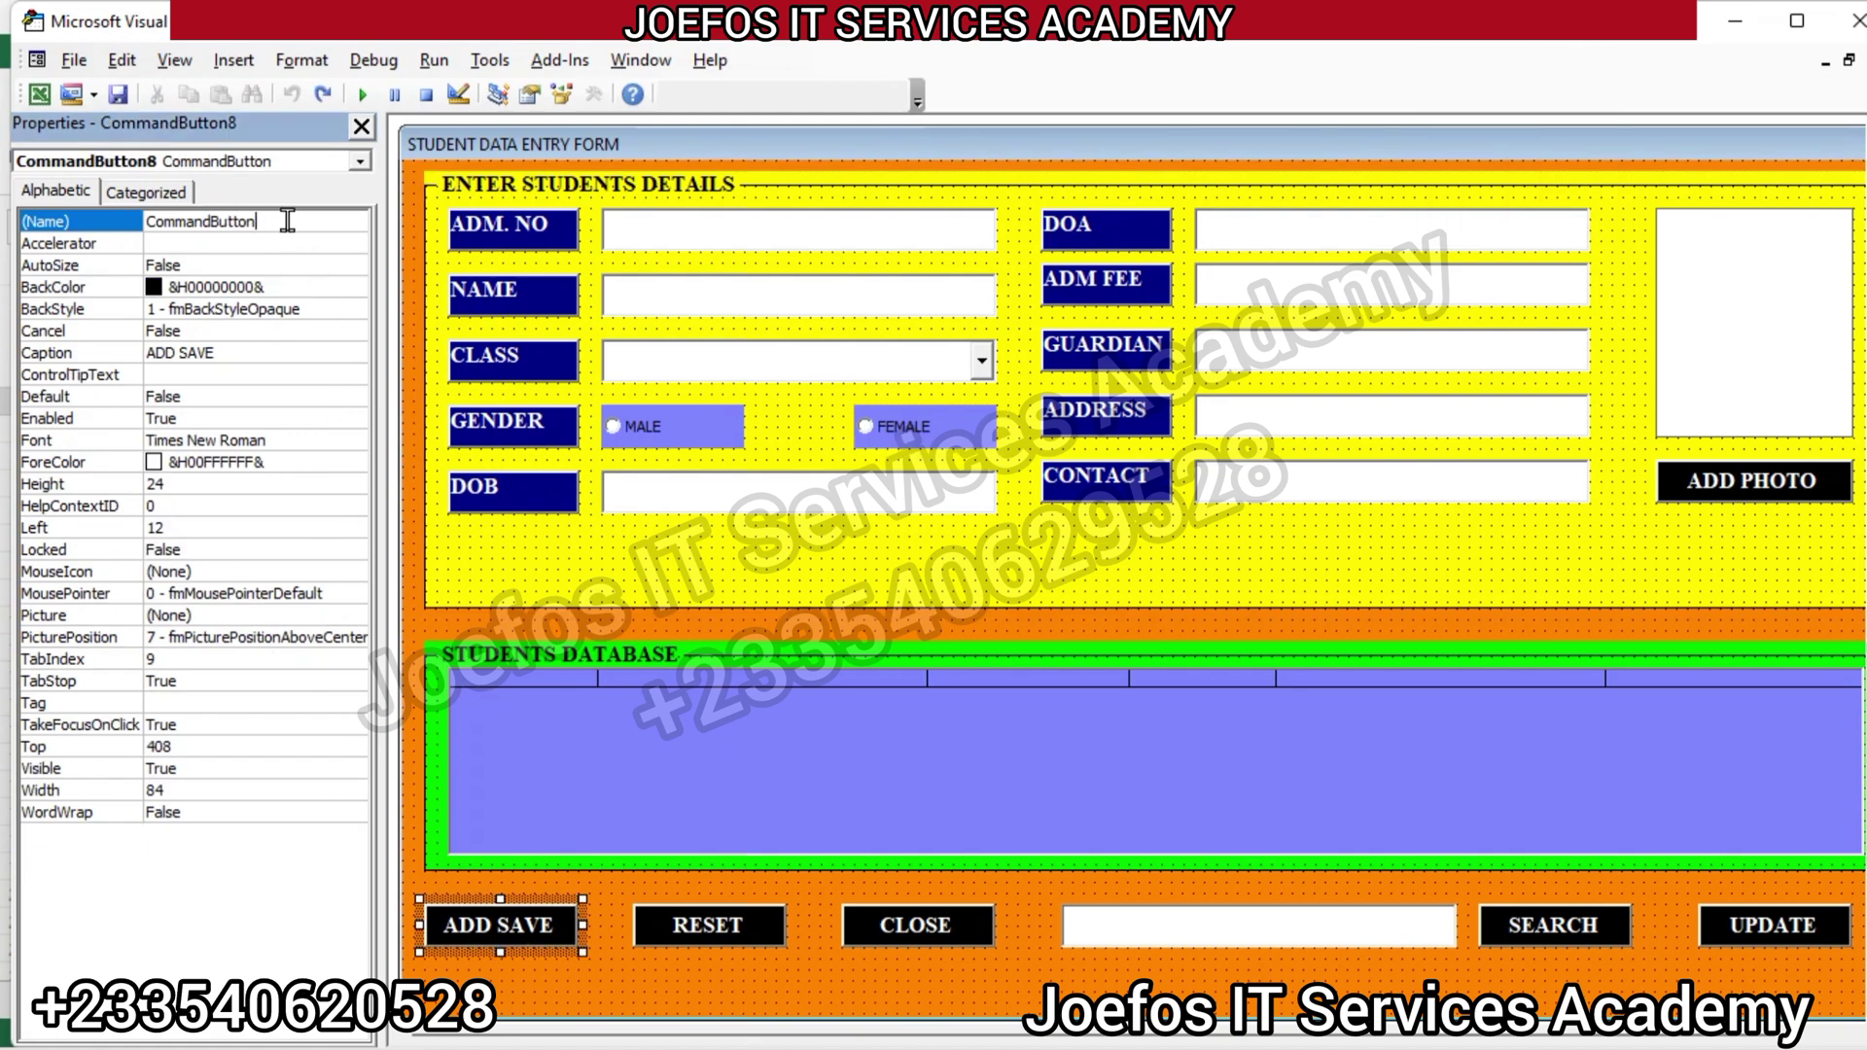
pyautogui.press('BackSpace')
pyautogui.press('BackSpace')
pyautogui.press('BackSpace')
pyautogui.press('BackSpace')
pyautogui.press('BackSpace')
pyautogui.press('BackSpace')
pyautogui.press('BackSpace')
pyautogui.press('BackSpace')
pyautogui.press('BackSpace')
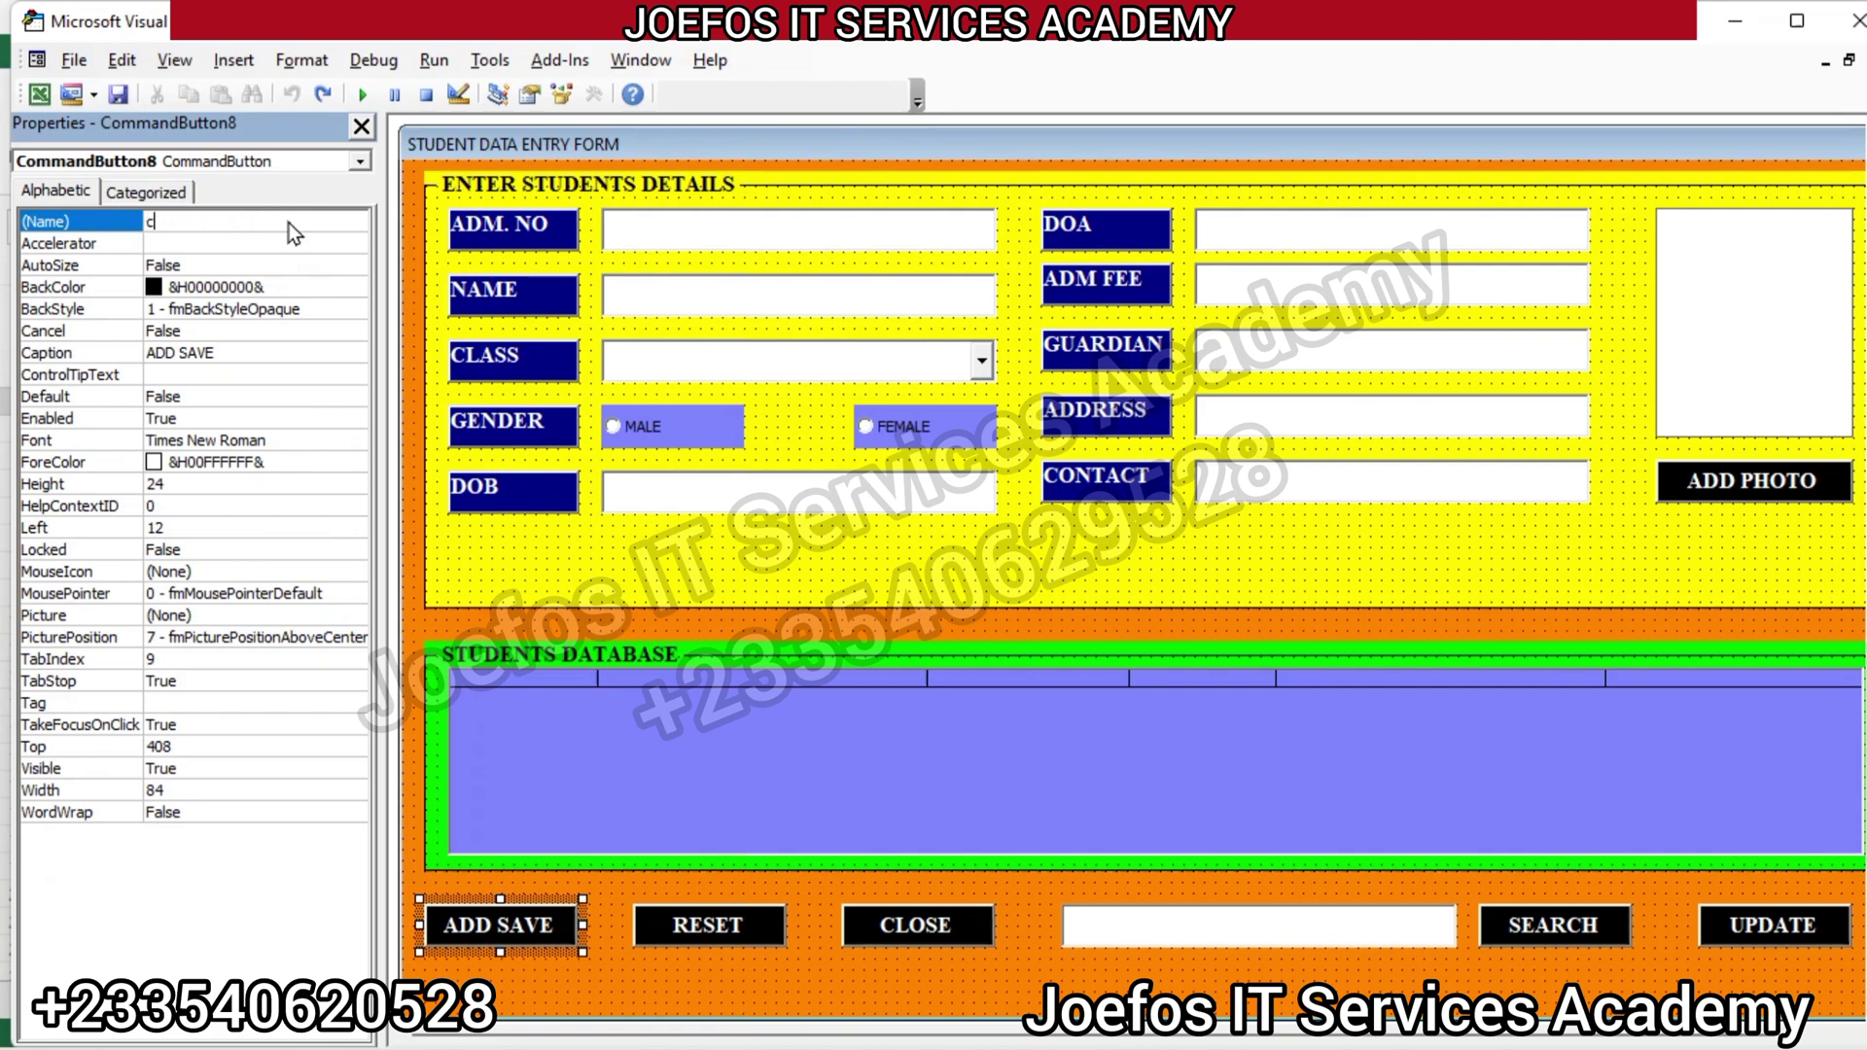
pyautogui.write('cmd')
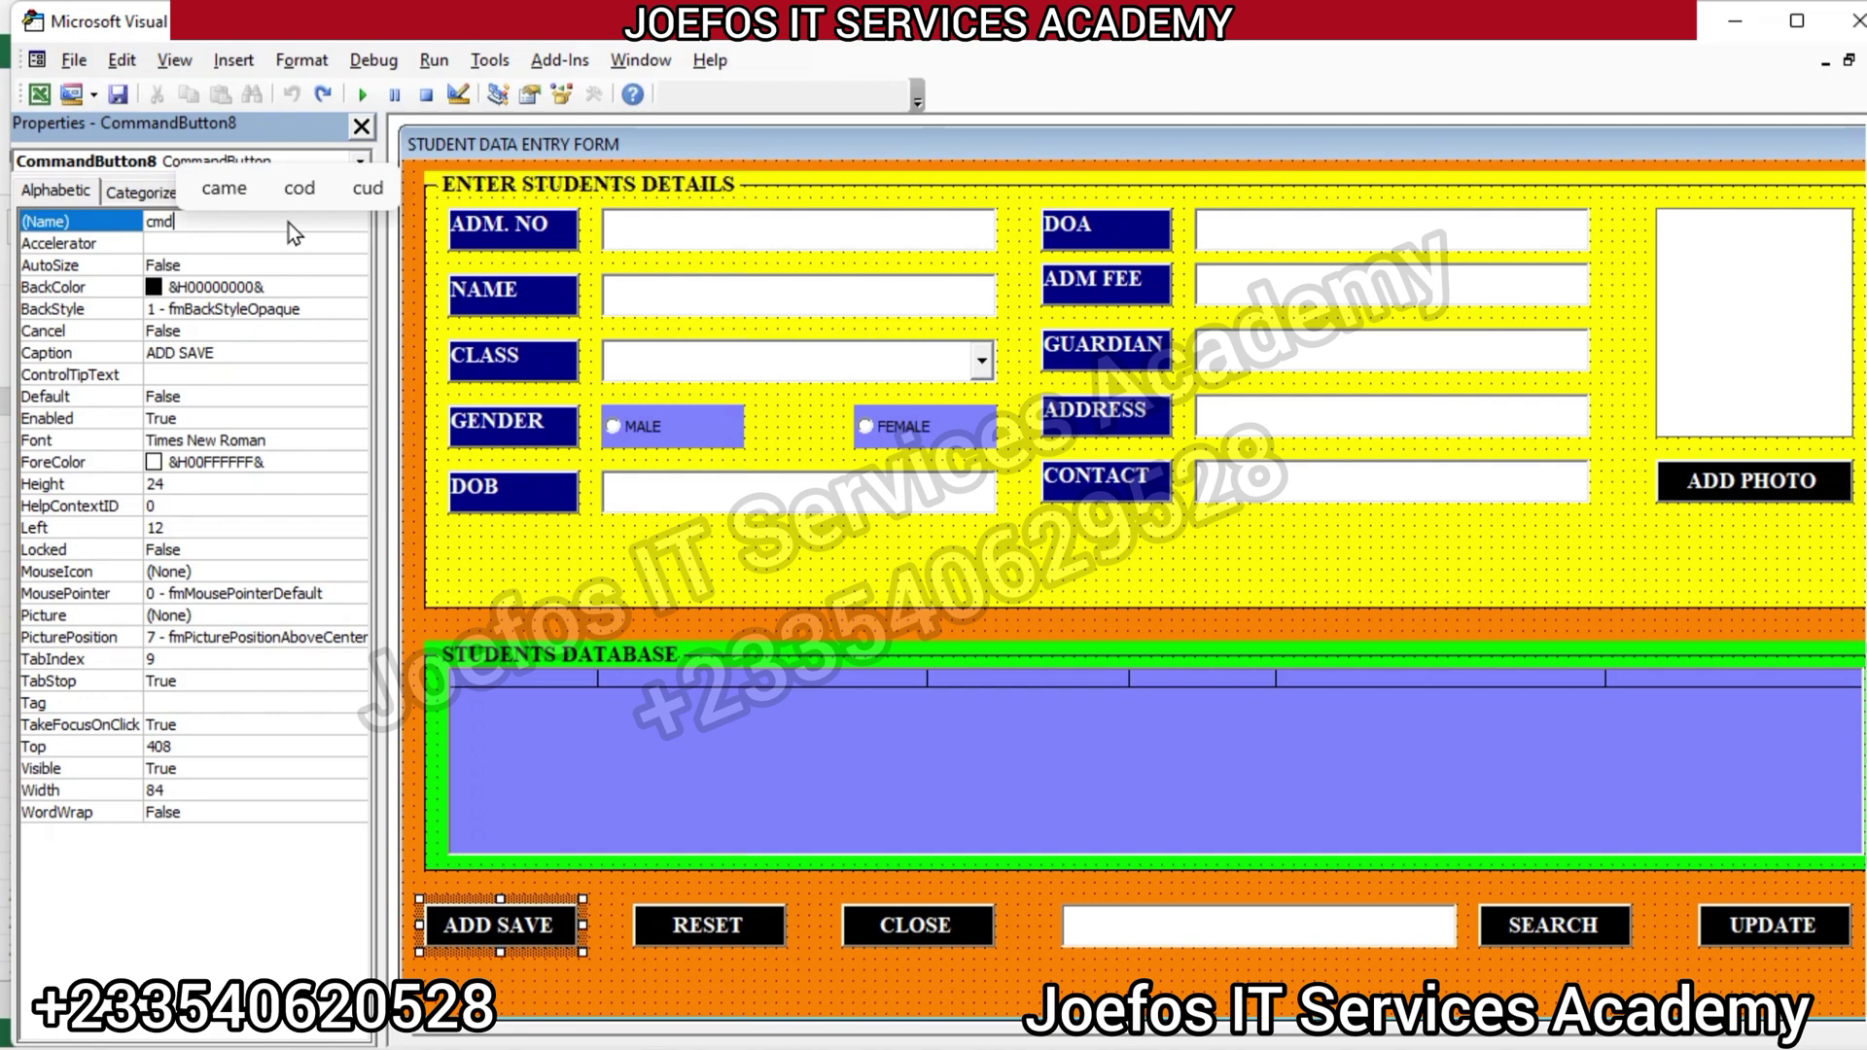
pyautogui.write('Ad')
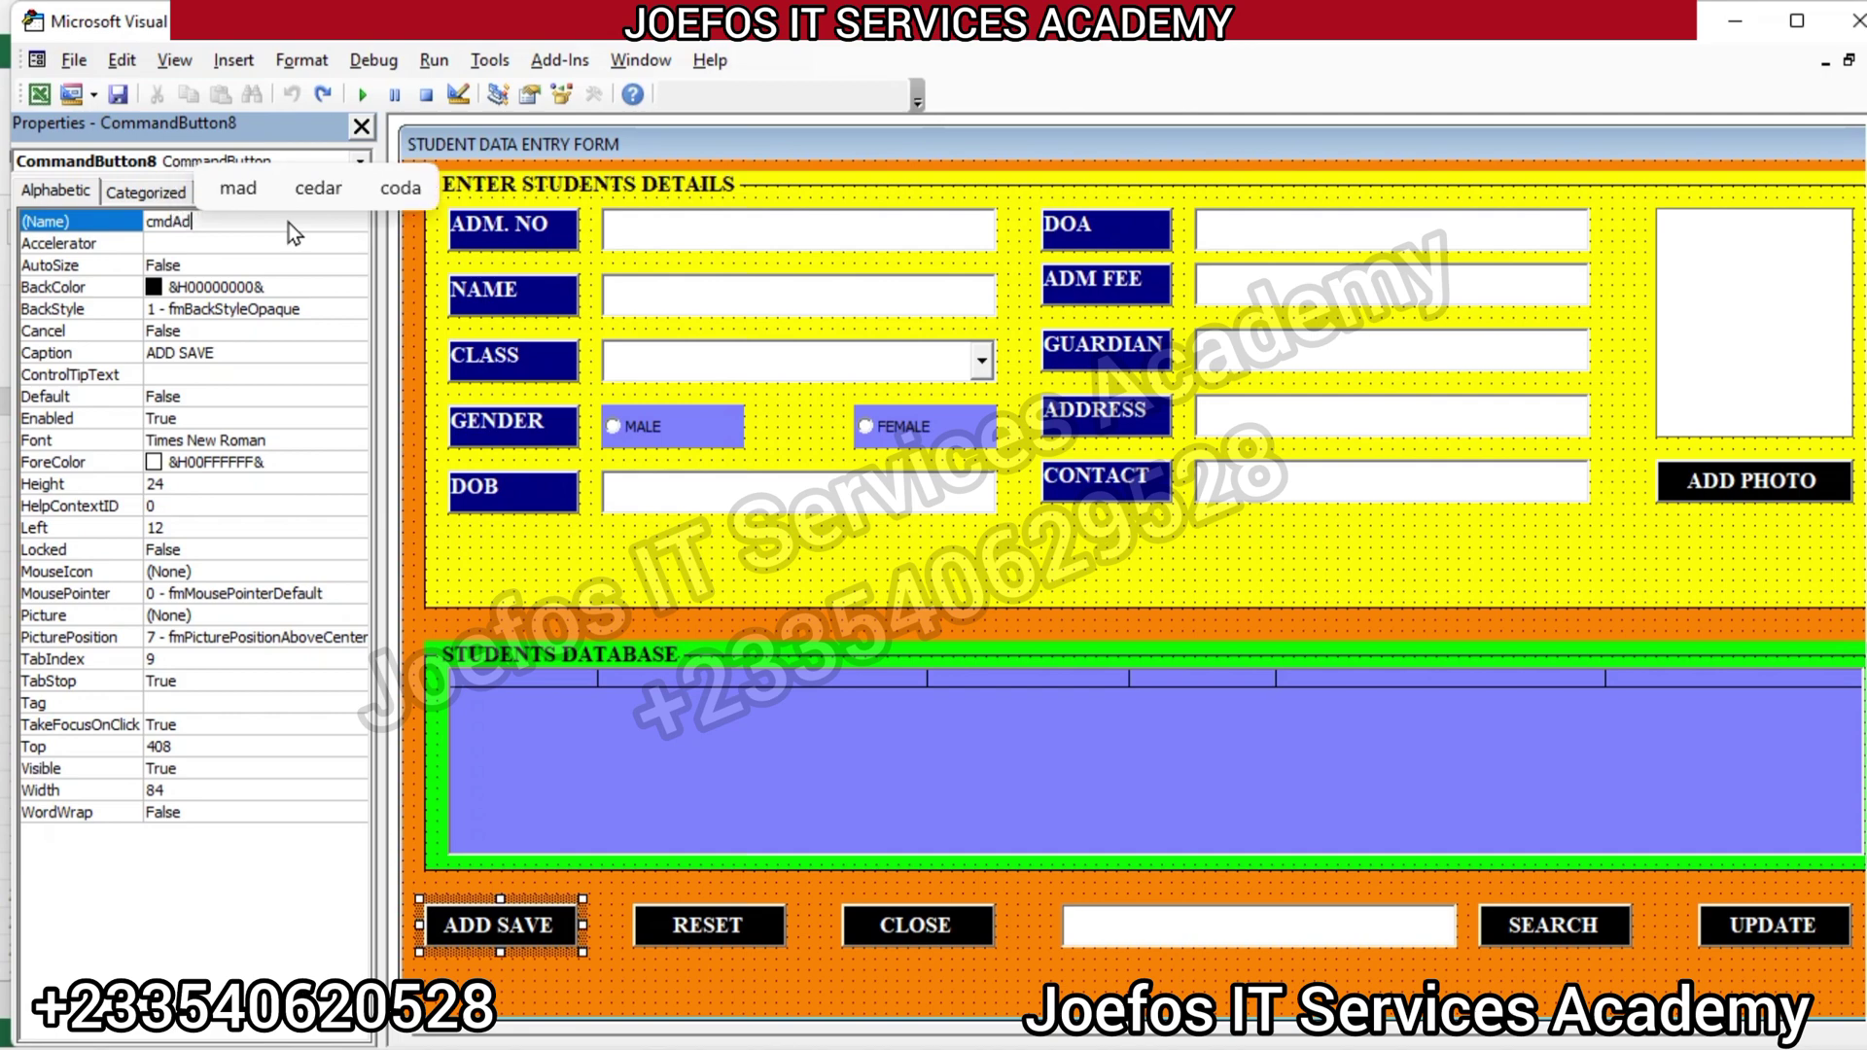
pyautogui.write('d')
pyautogui.press('Return')
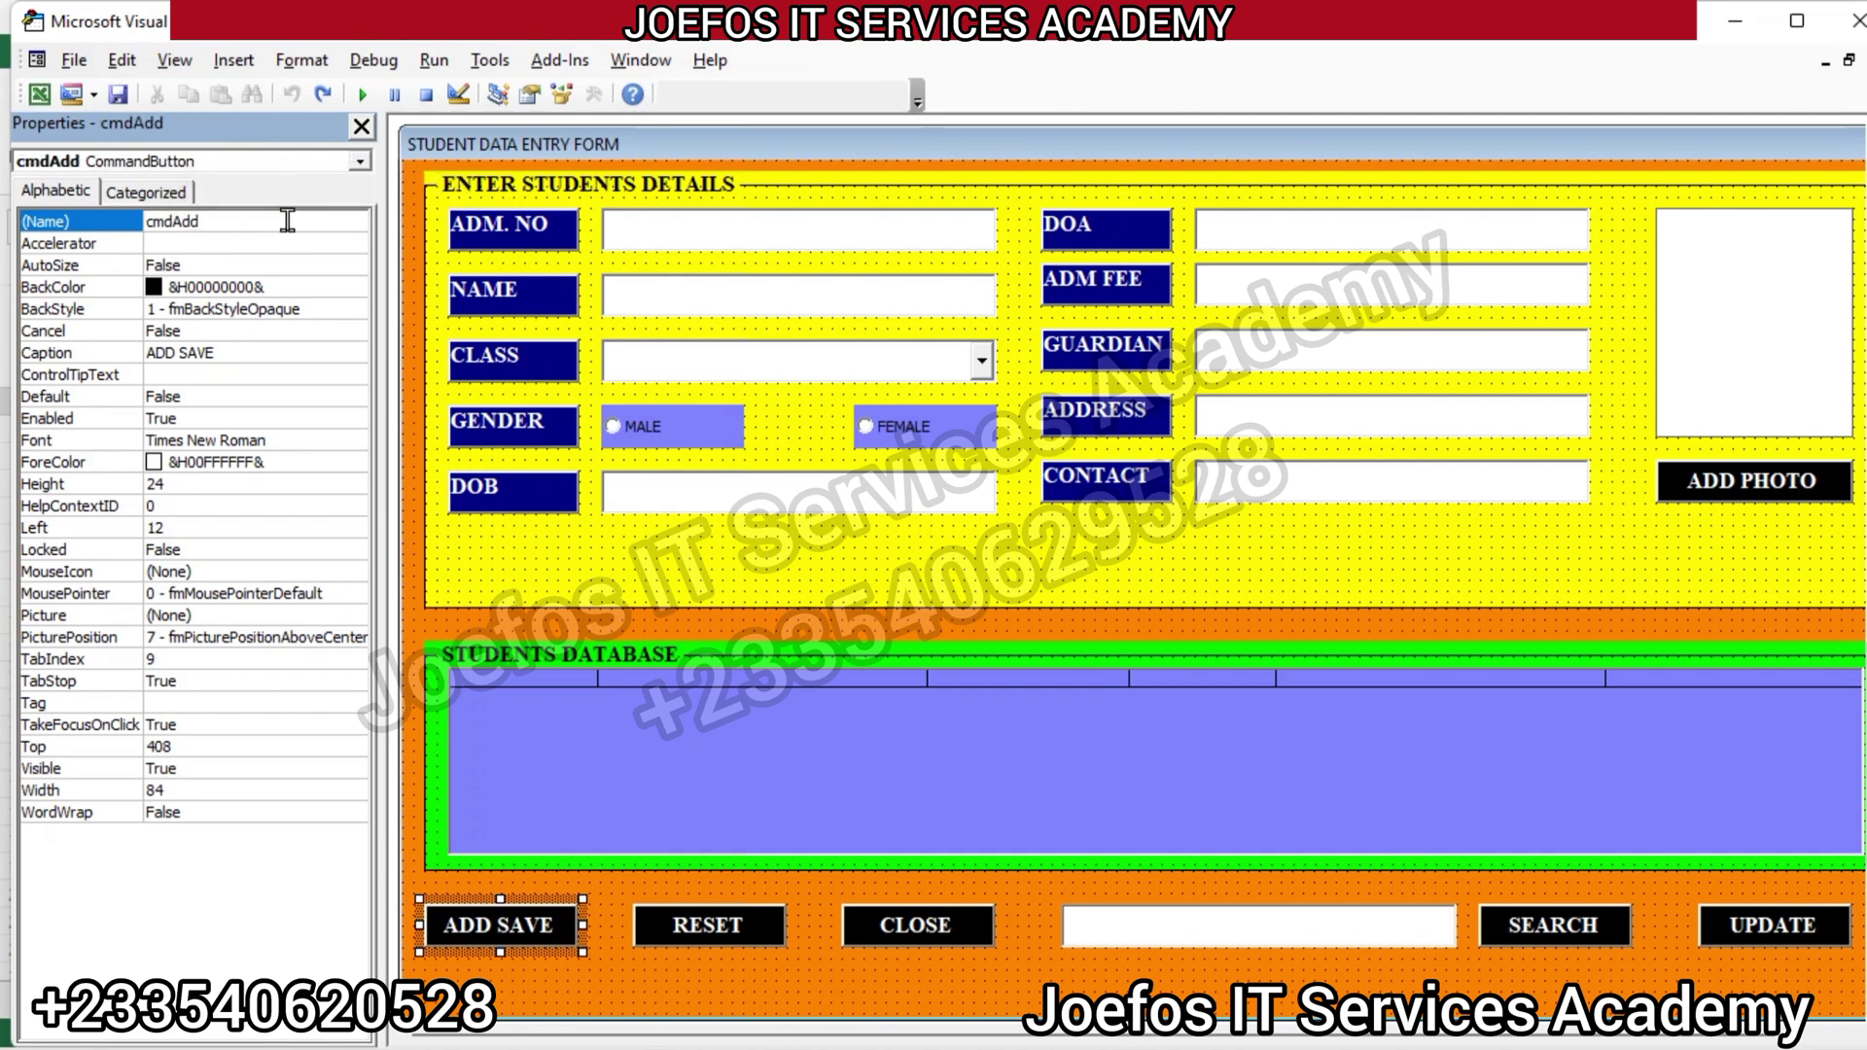
# Set the Name property of the RESET command button to cmdReset
pyautogui.click(676, 927)
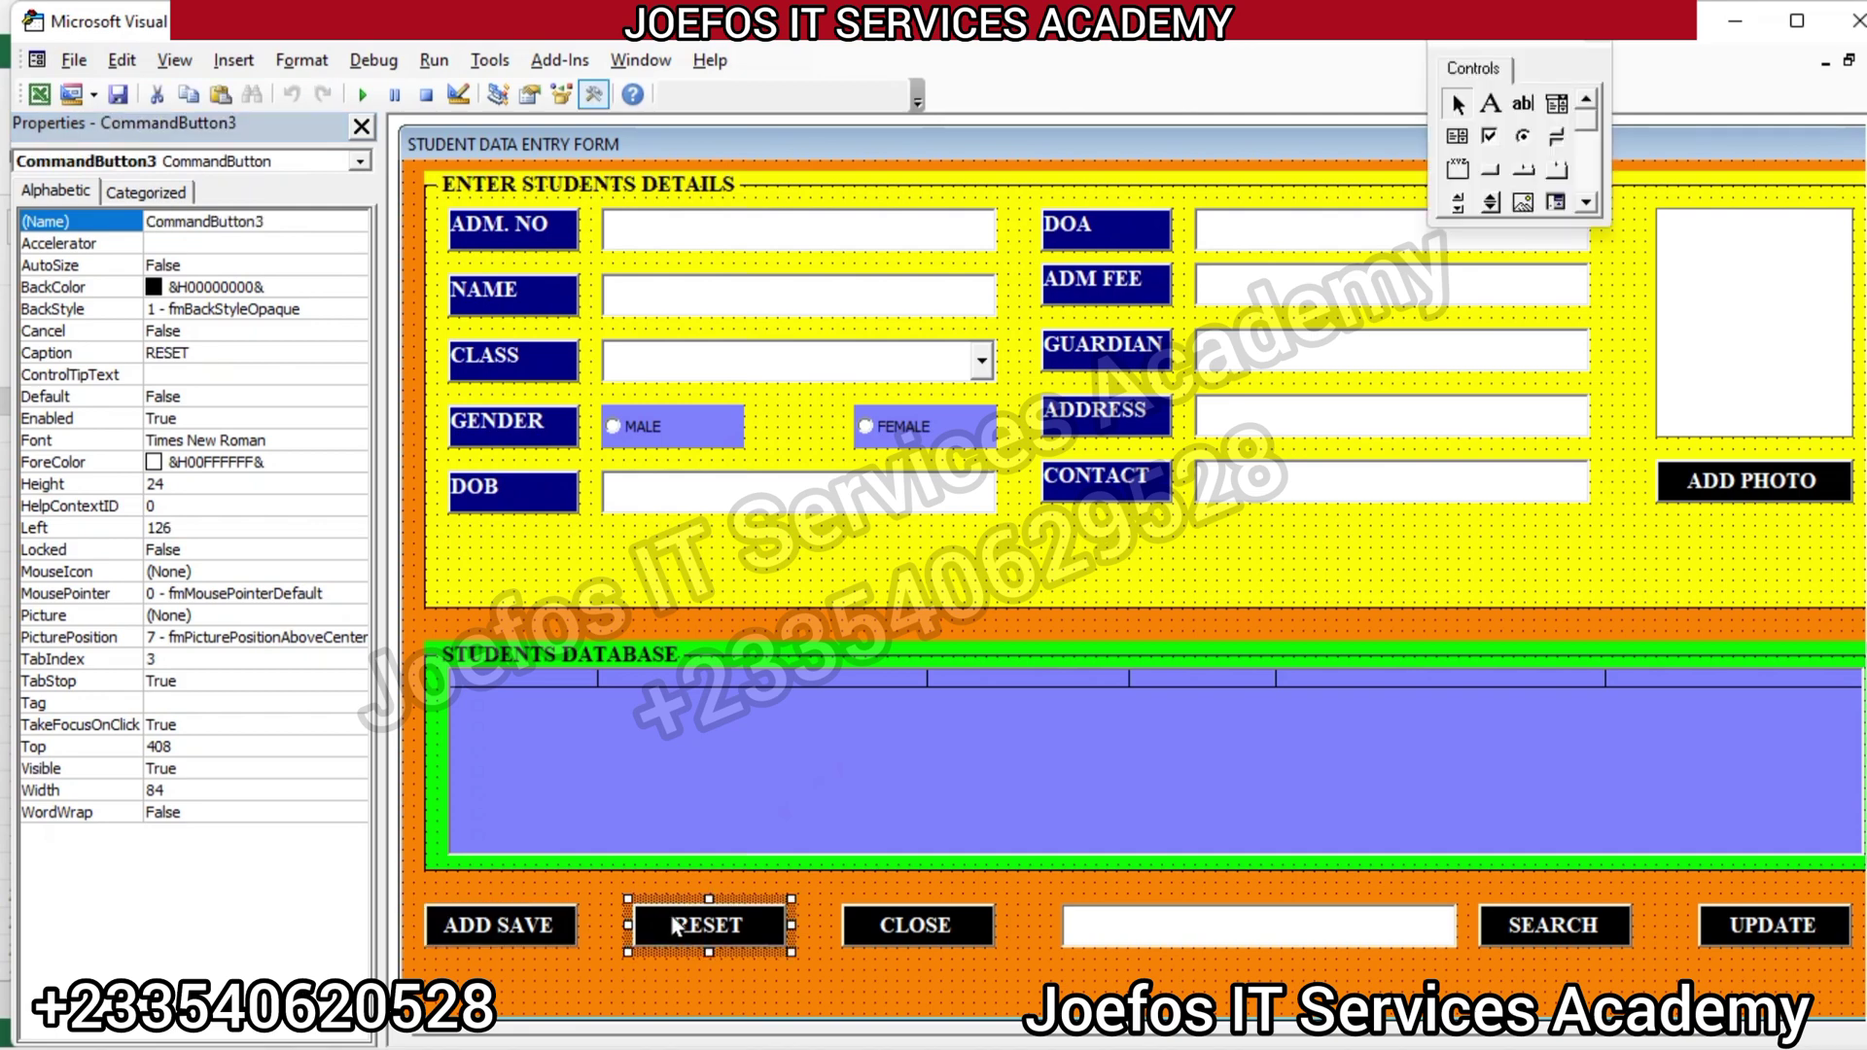
pyautogui.click(279, 219)
pyautogui.doubleClick(279, 218)
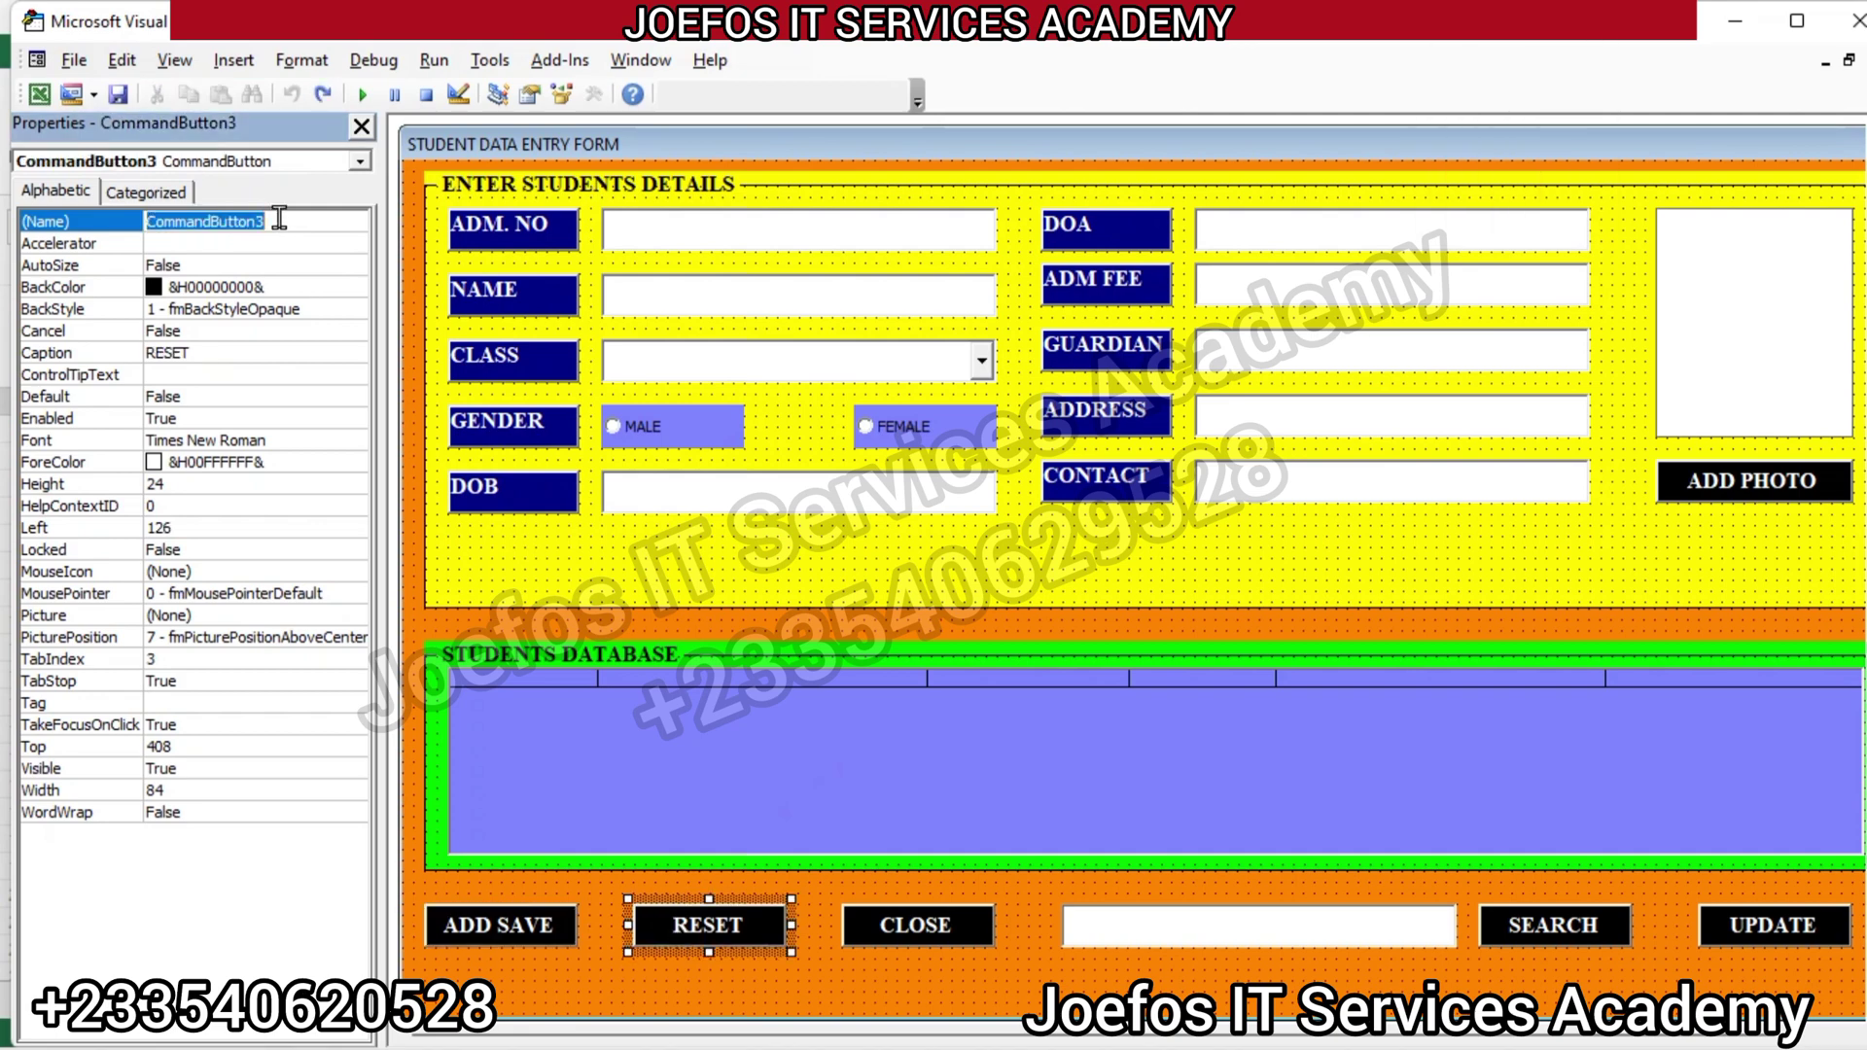
pyautogui.write('cmd')
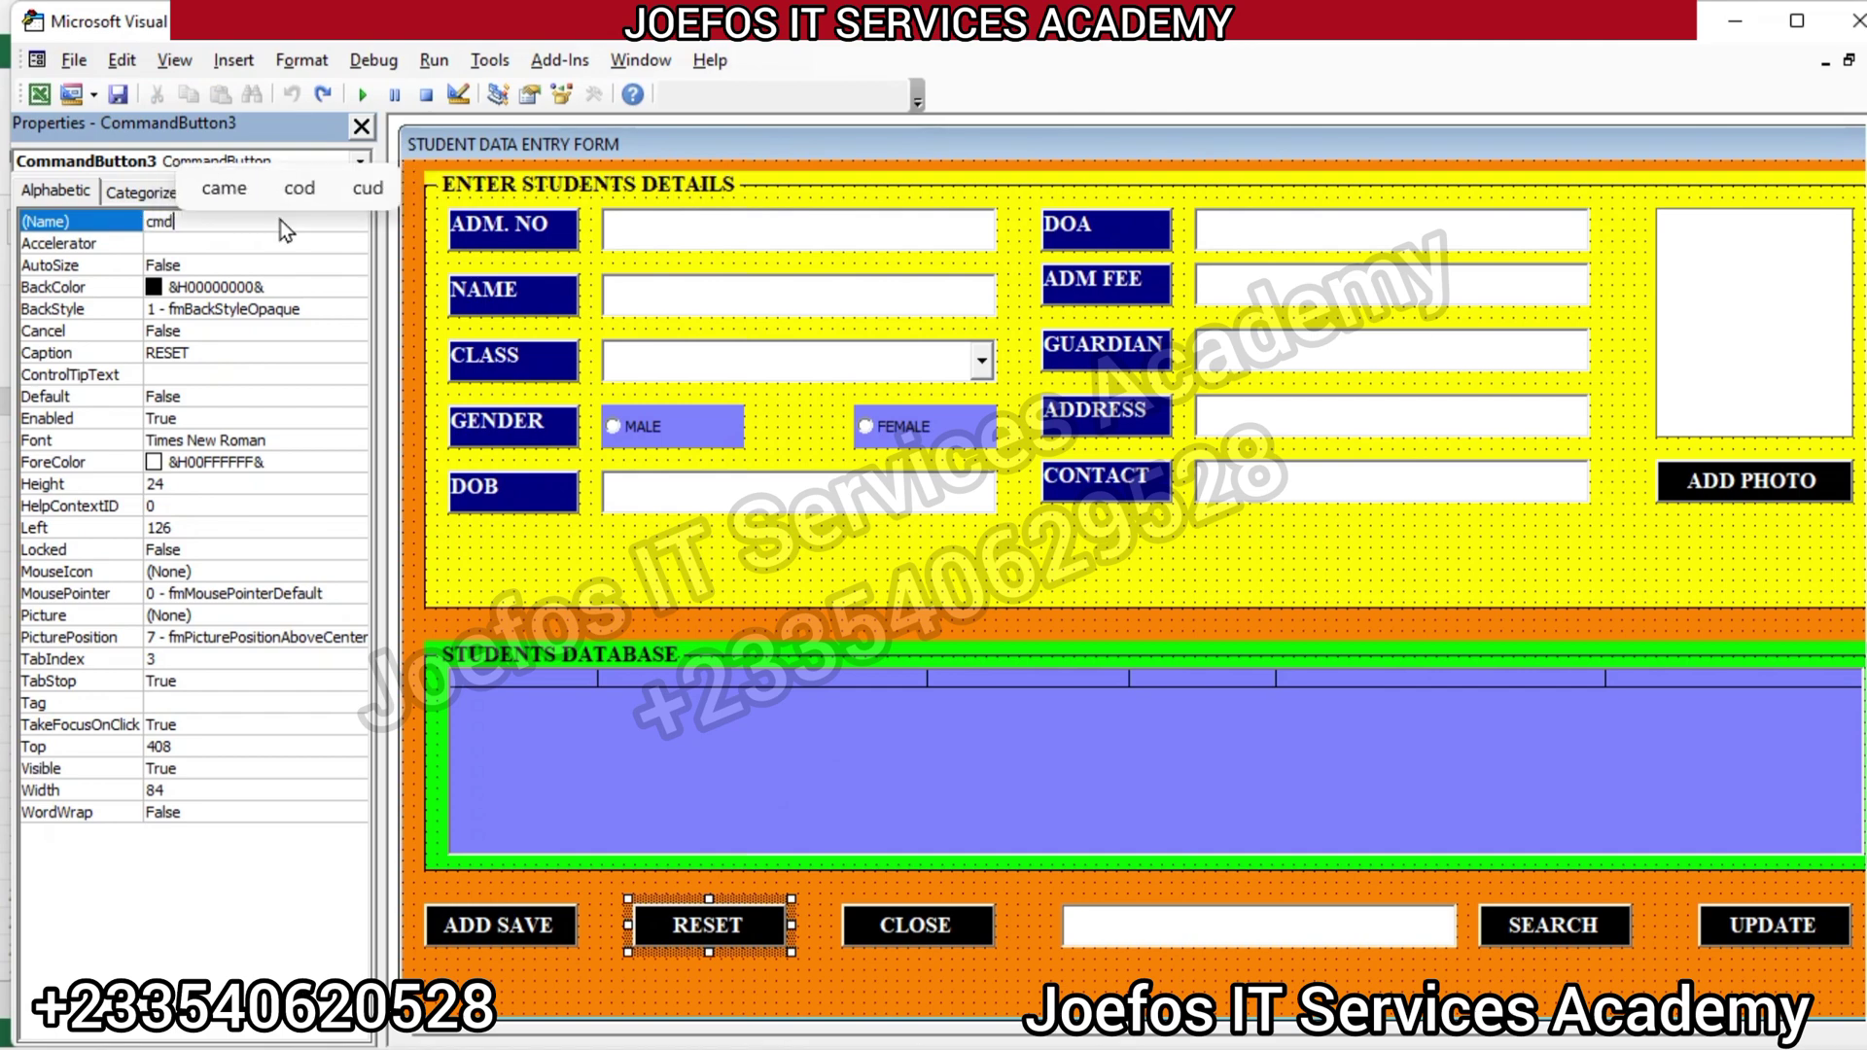
pyautogui.write('Res')
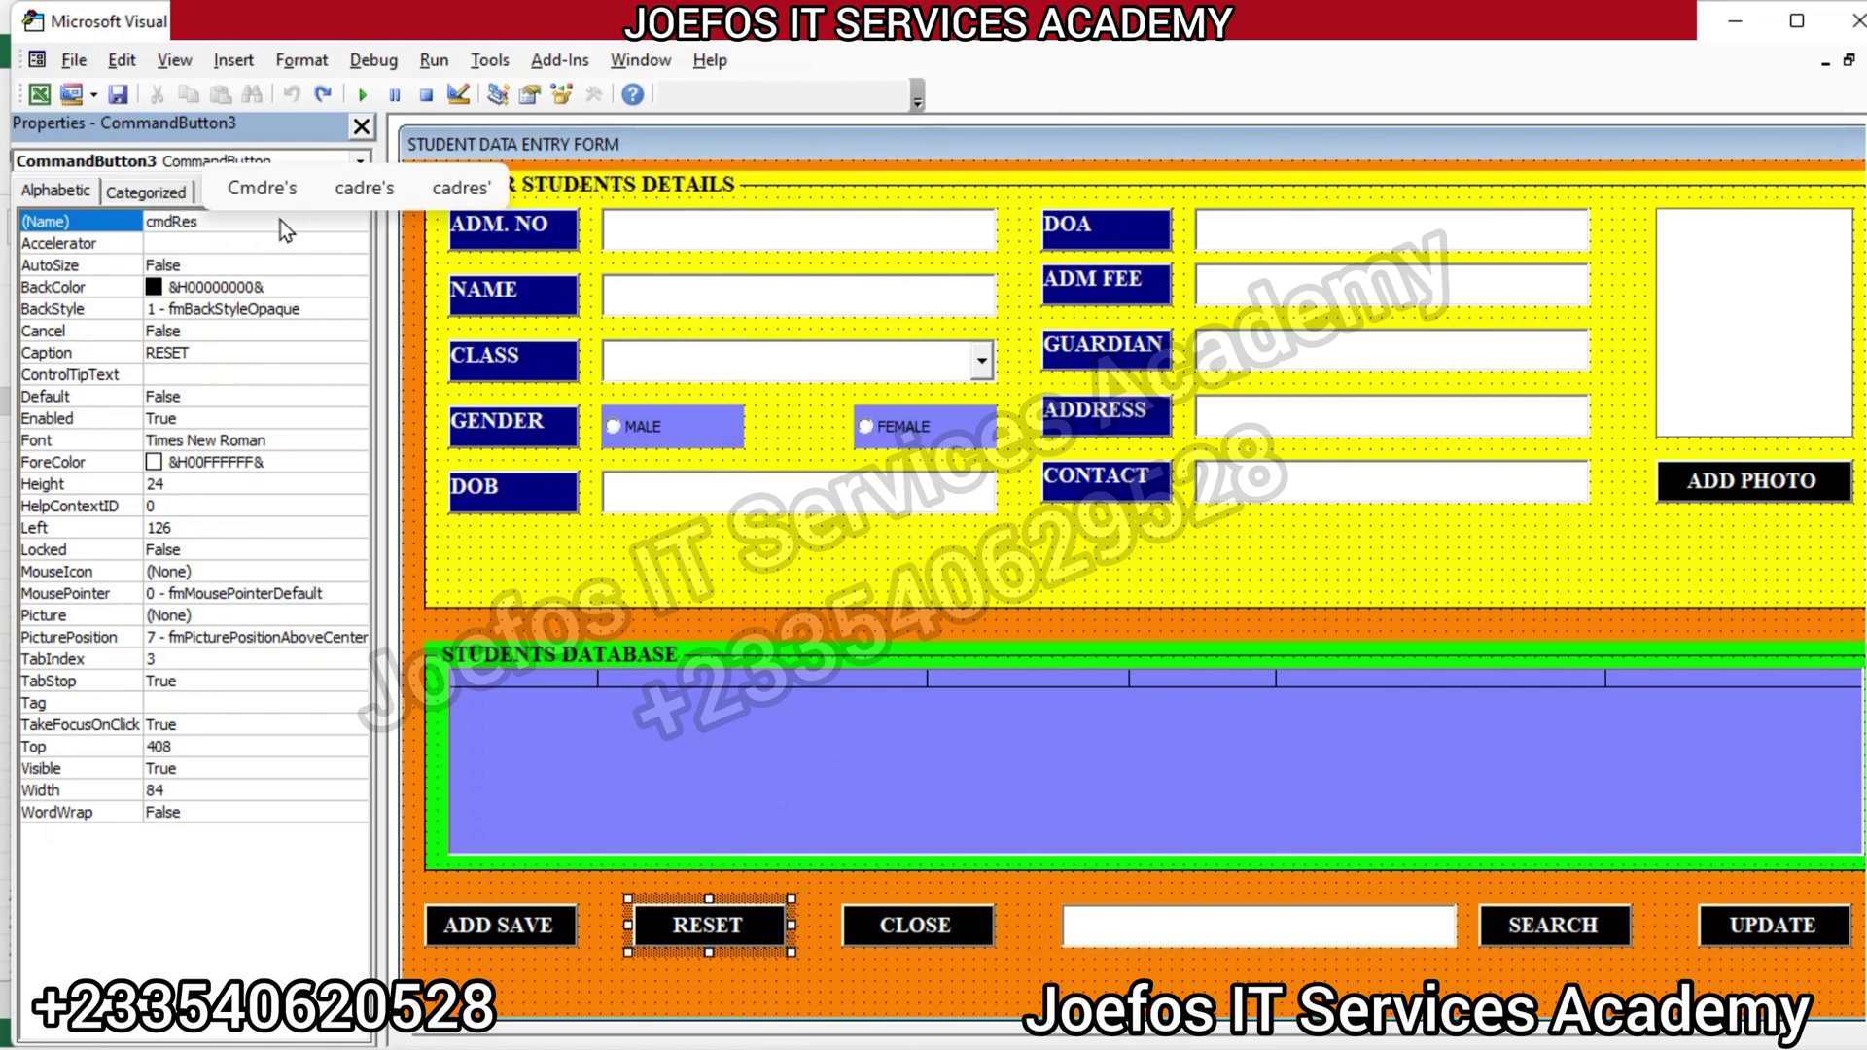
pyautogui.write('et')
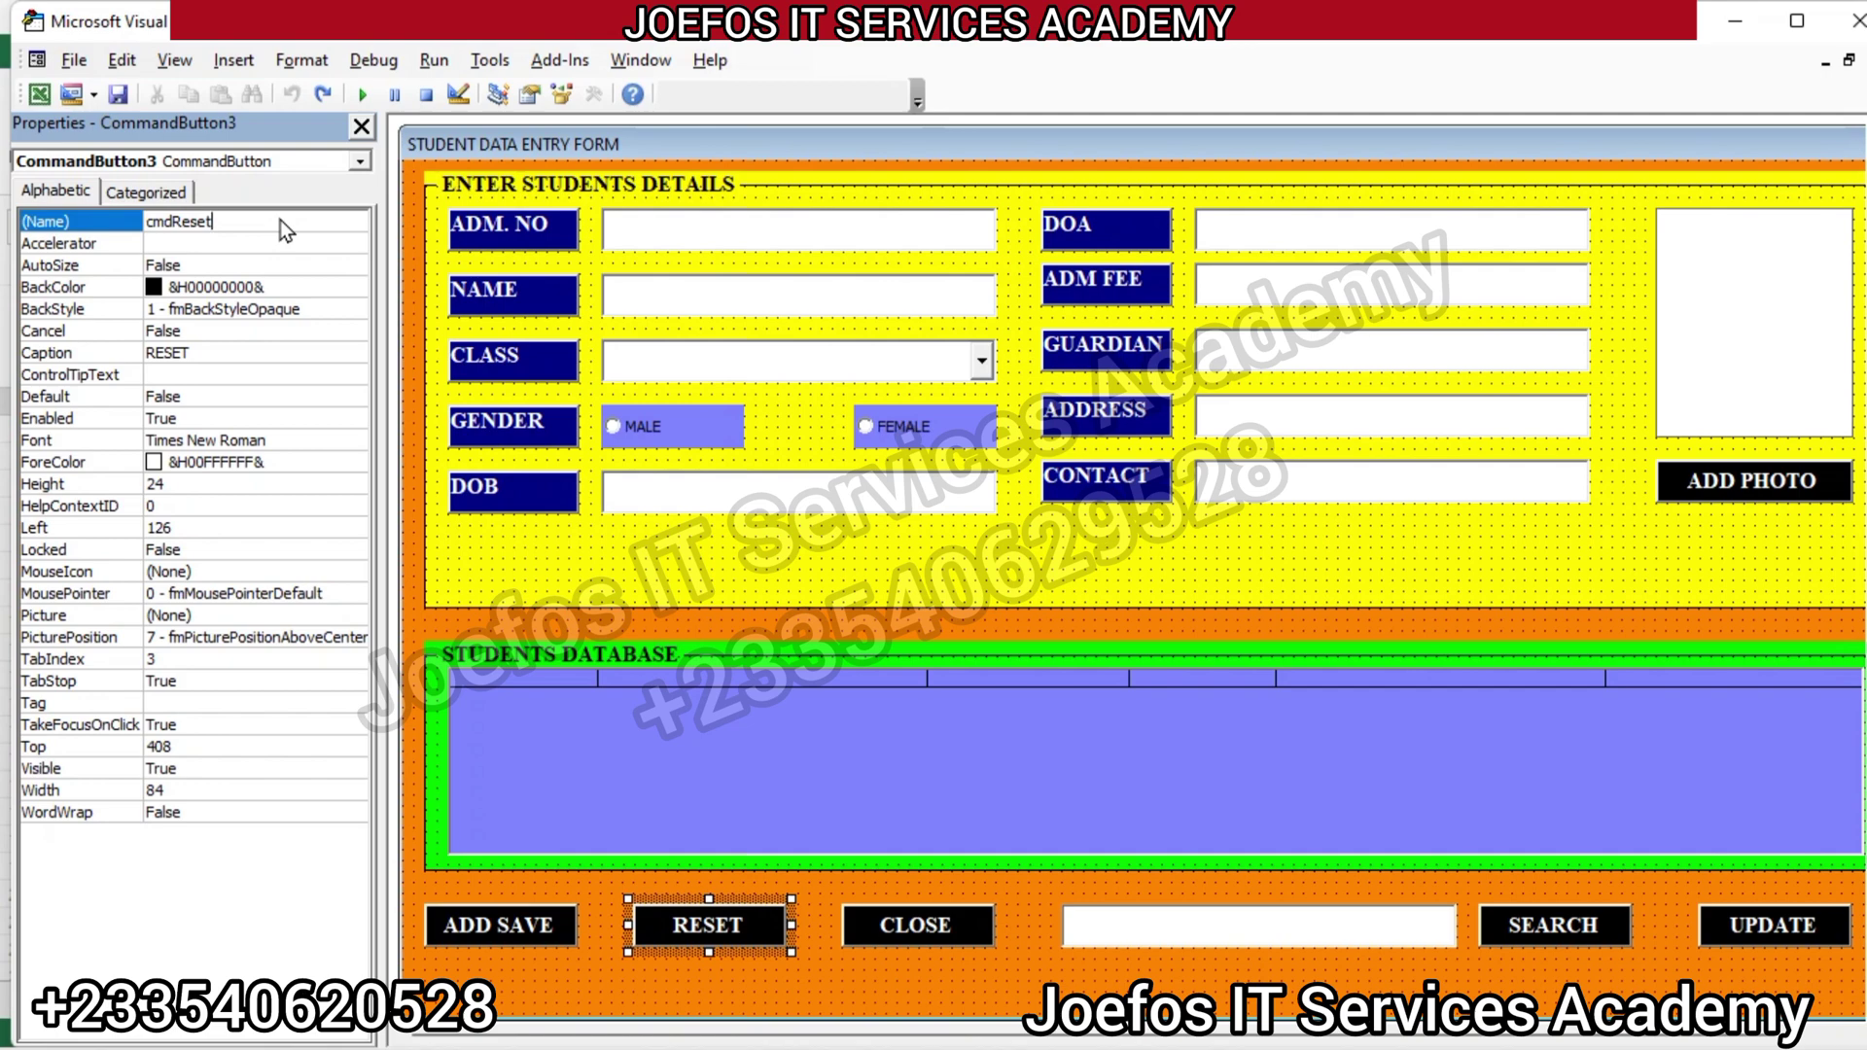
pyautogui.press('Return')
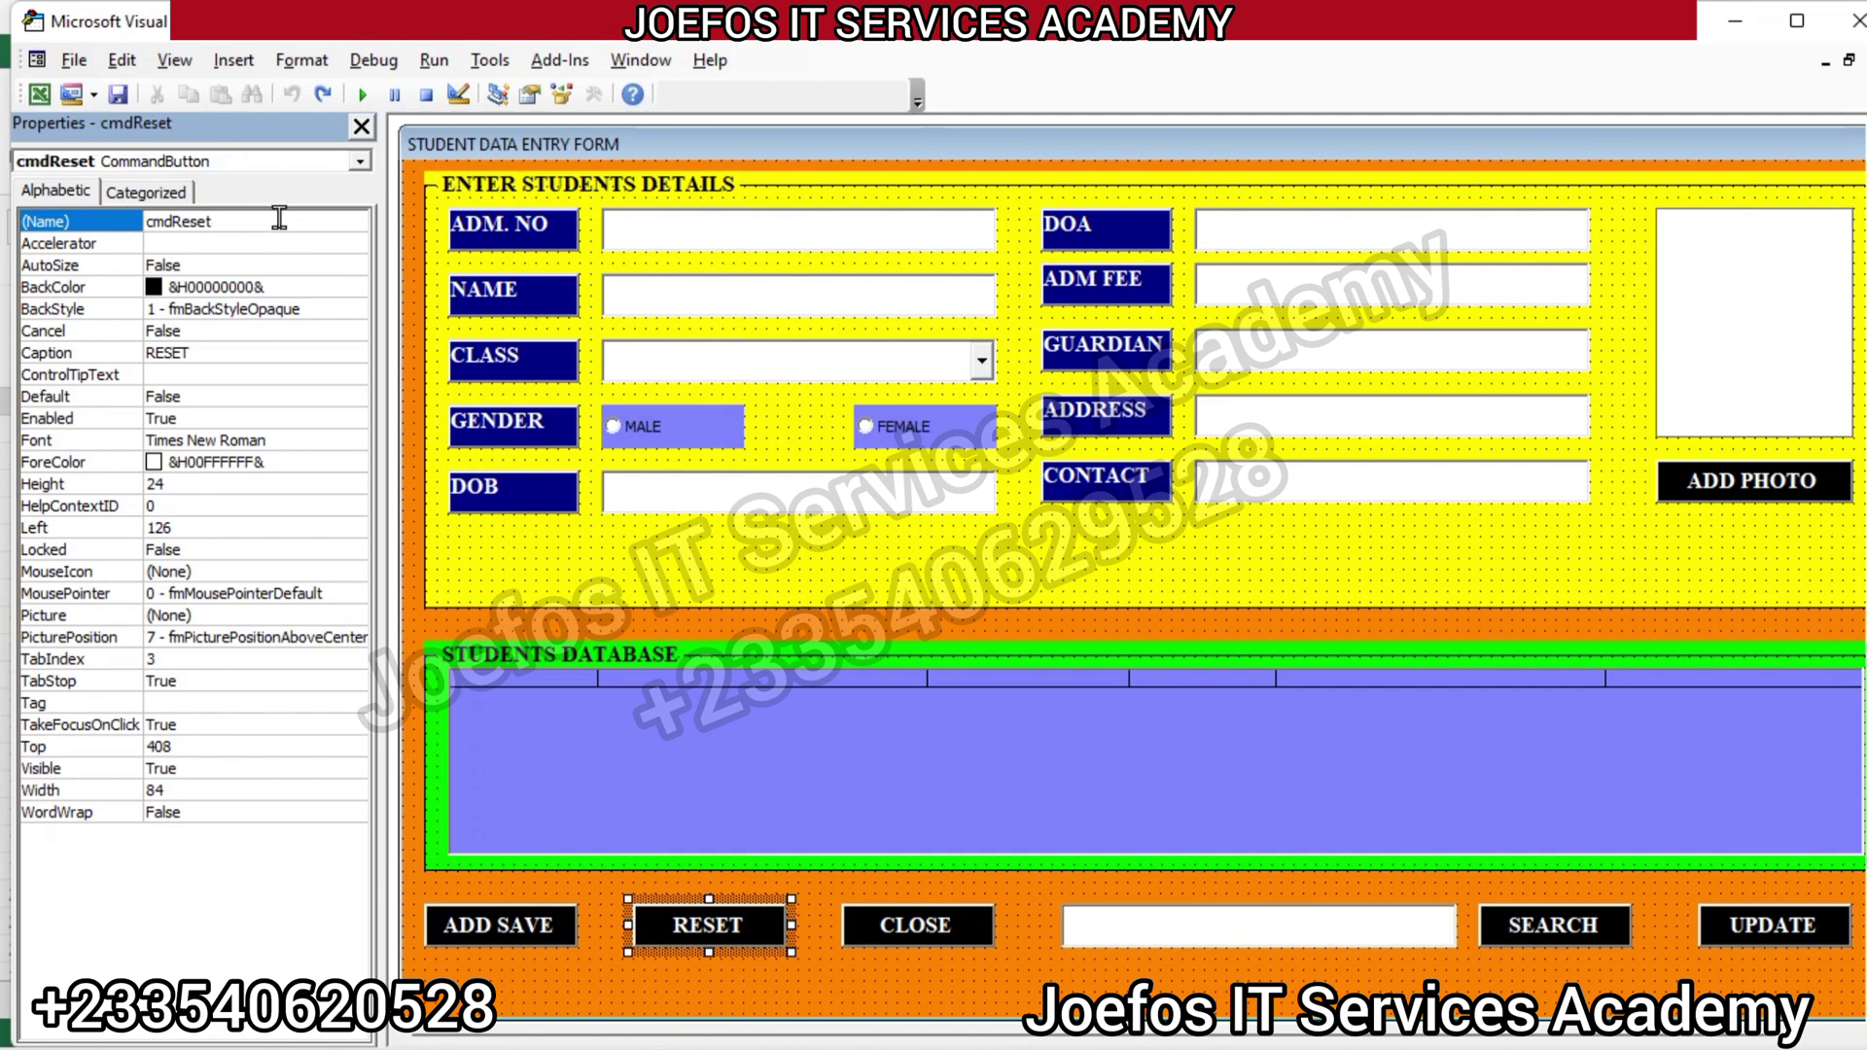
# Rename the CLOSE command button's Name property to cmdClose
pyautogui.click(893, 926)
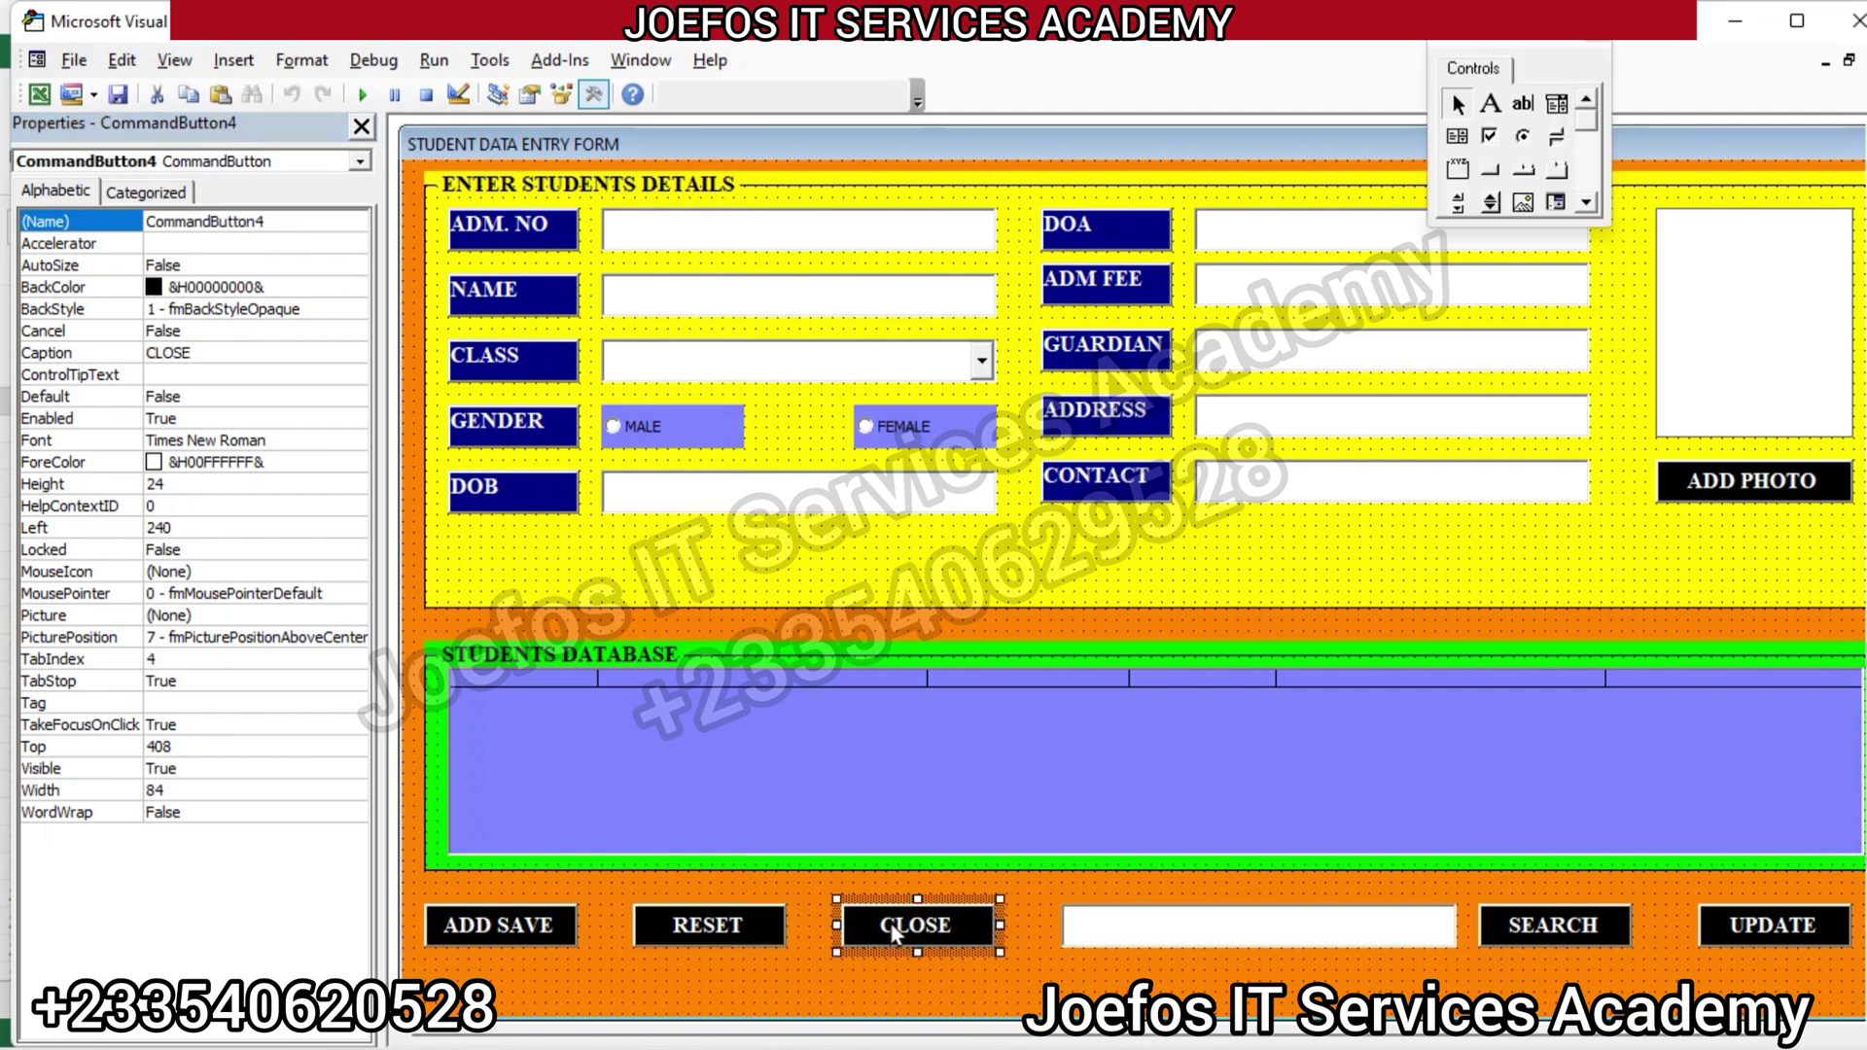
pyautogui.doubleClick(282, 221)
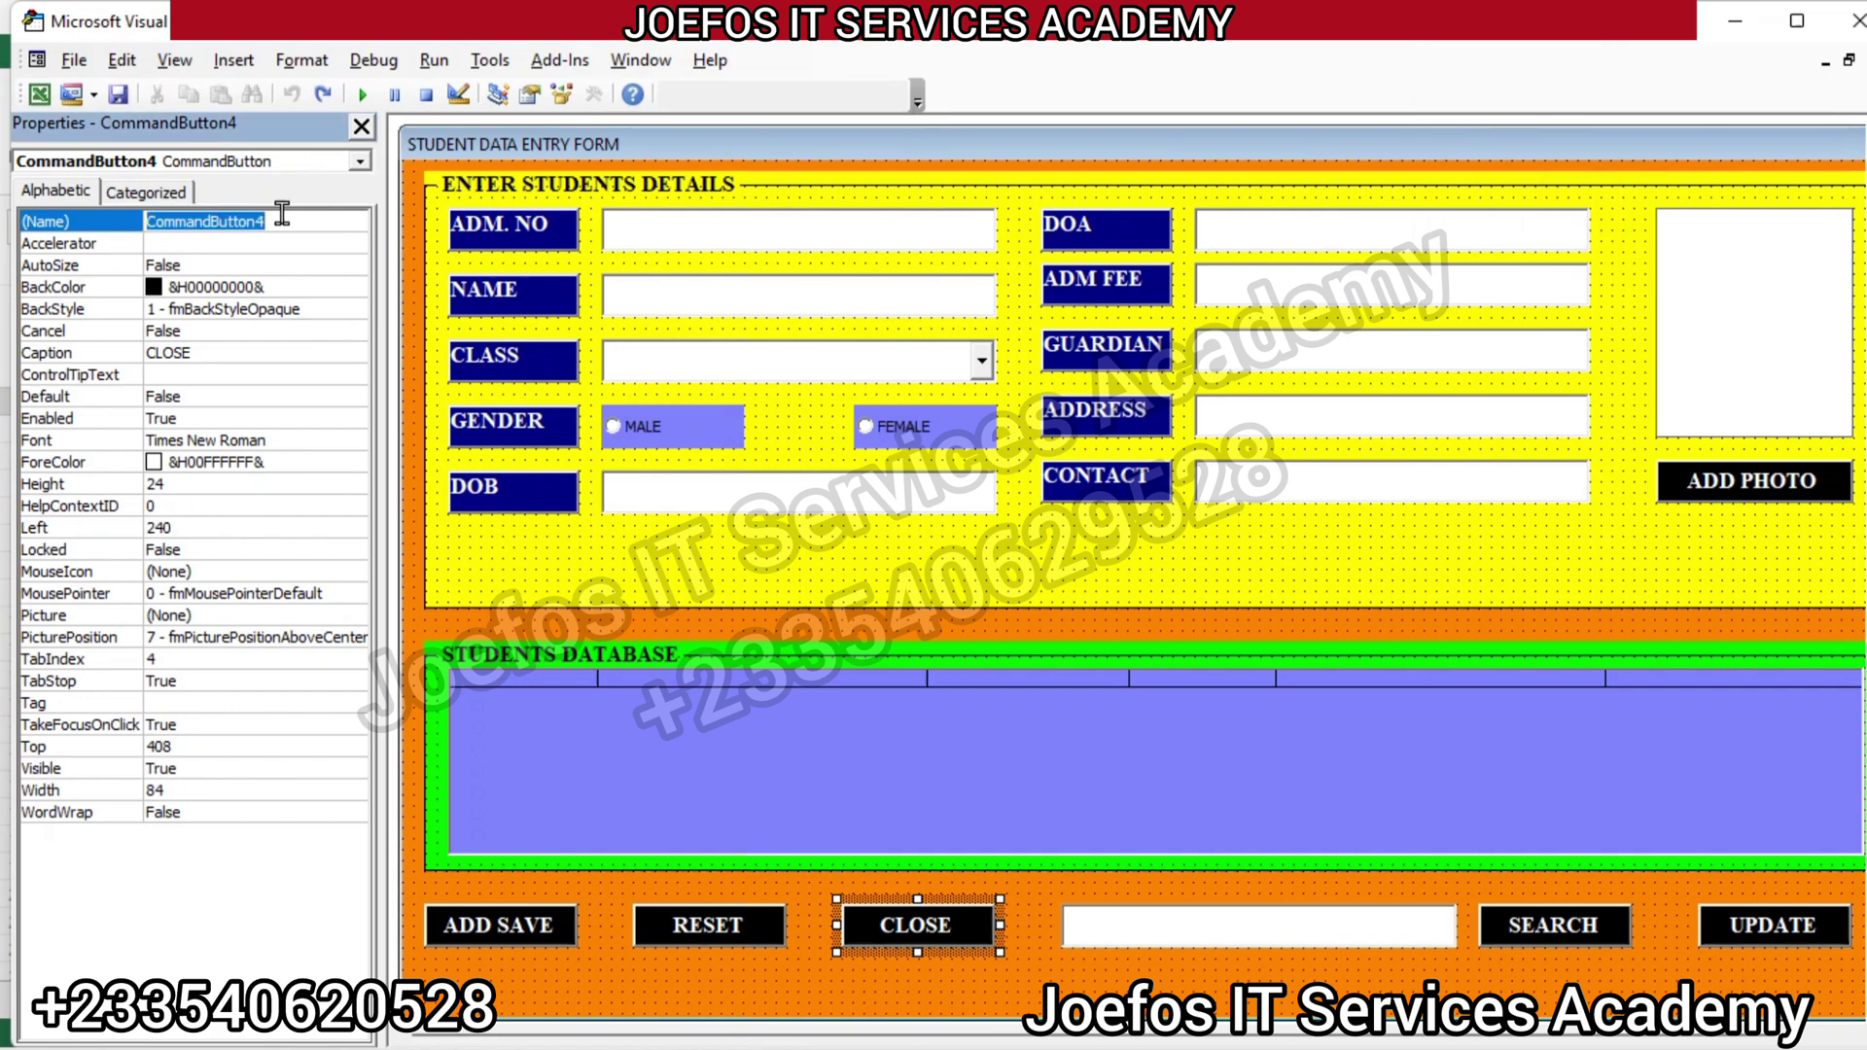
pyautogui.write('cmd')
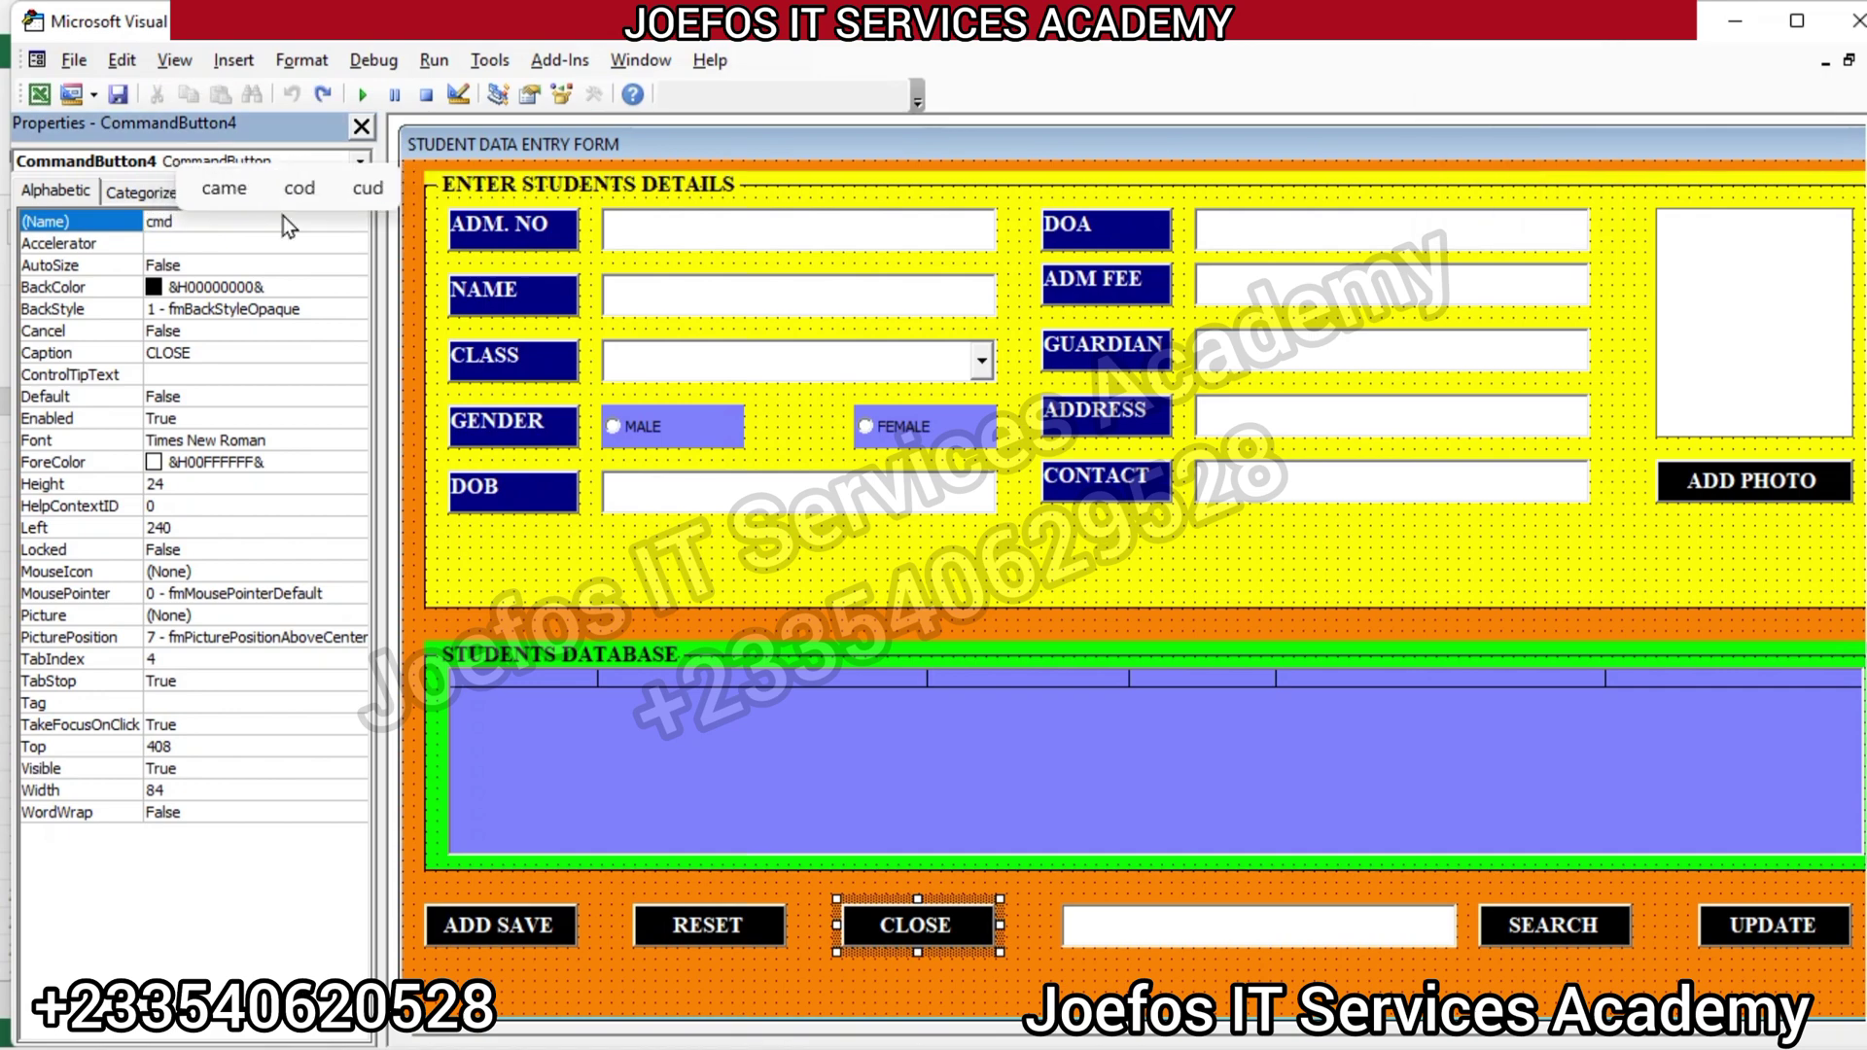
pyautogui.write('Close')
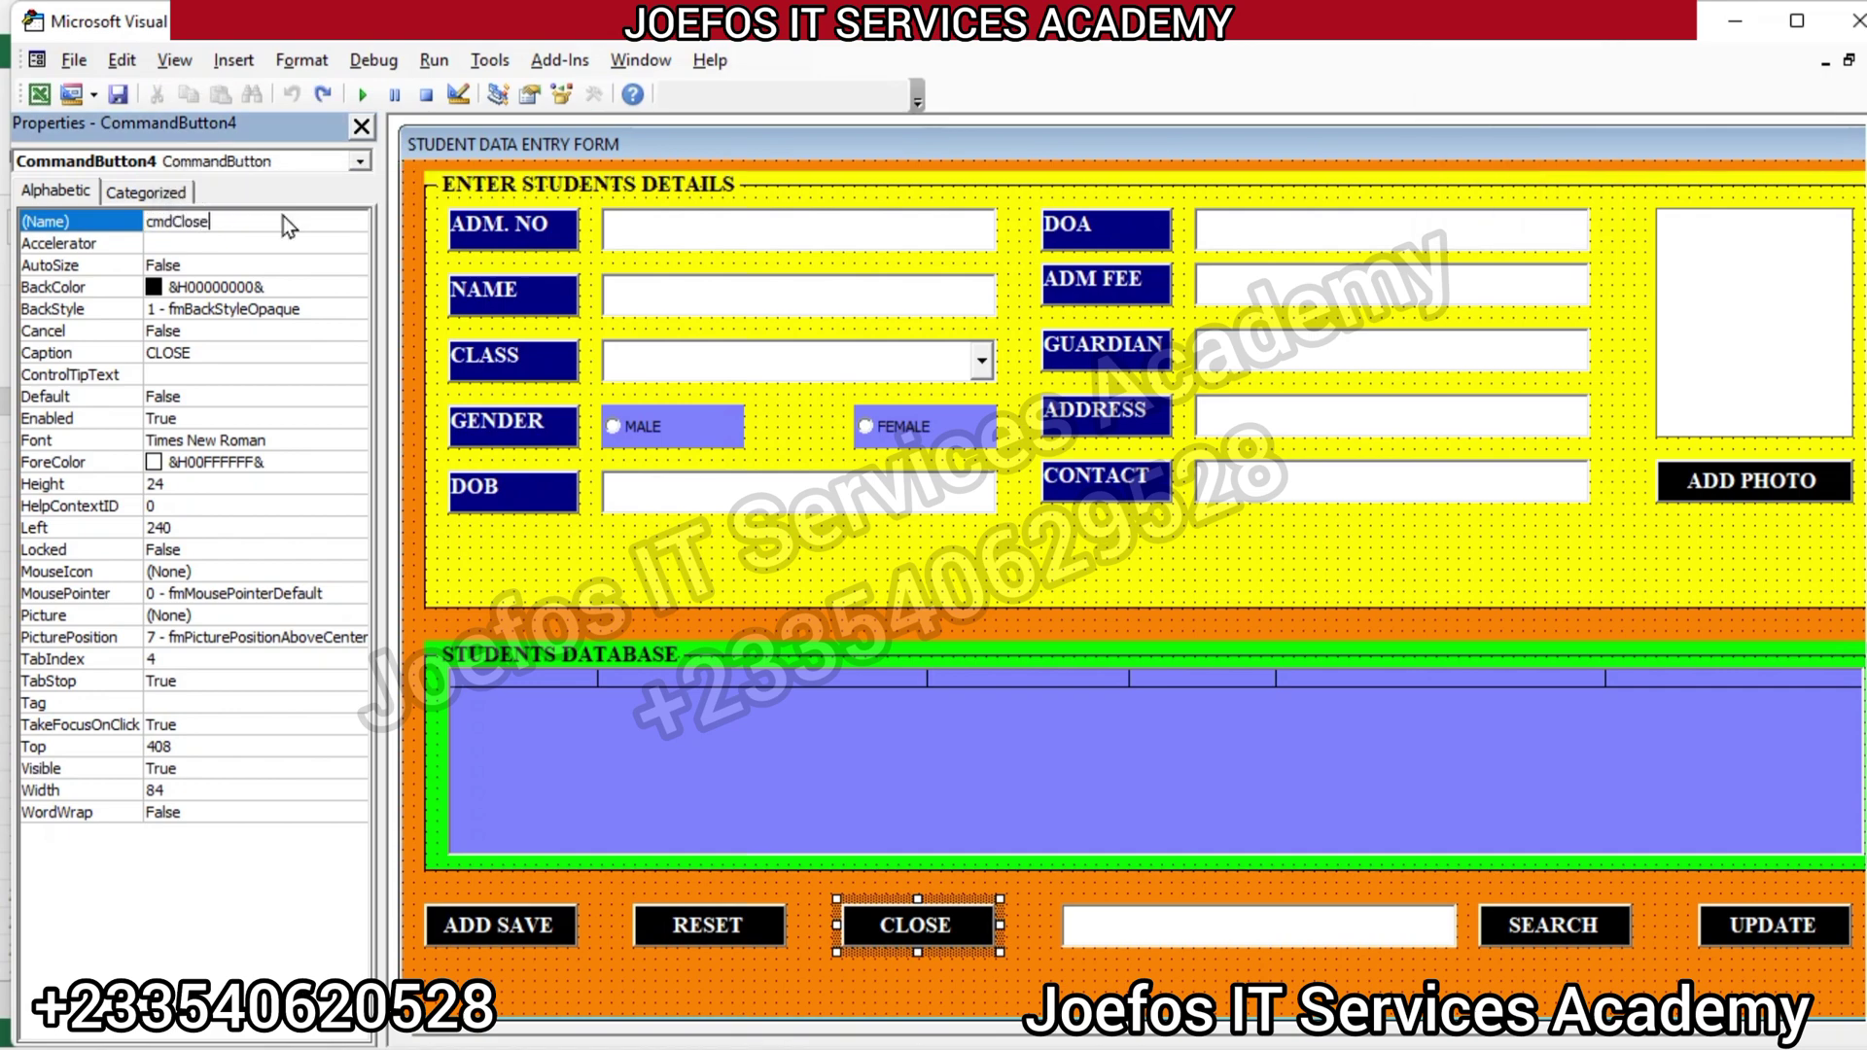
pyautogui.press('Return')
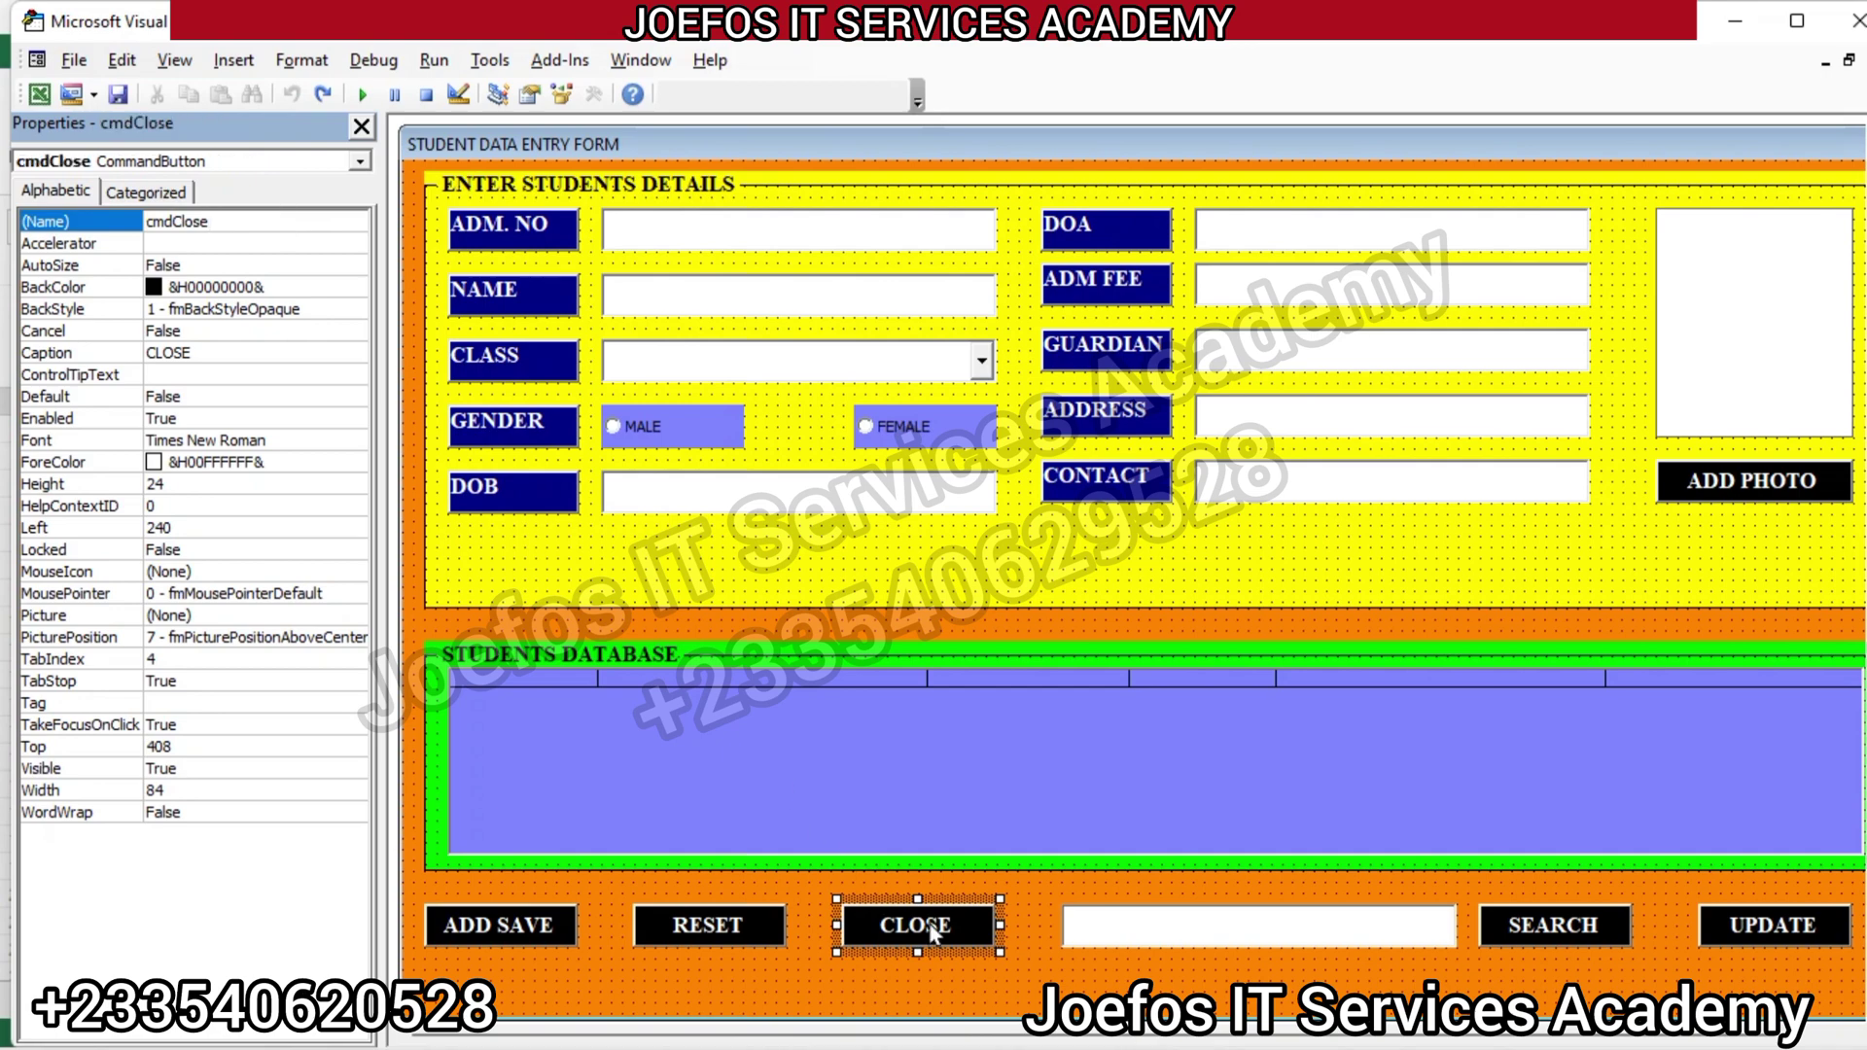
# Change the SEARCH command button's Name property to cmdSearch
pyautogui.click(1504, 923)
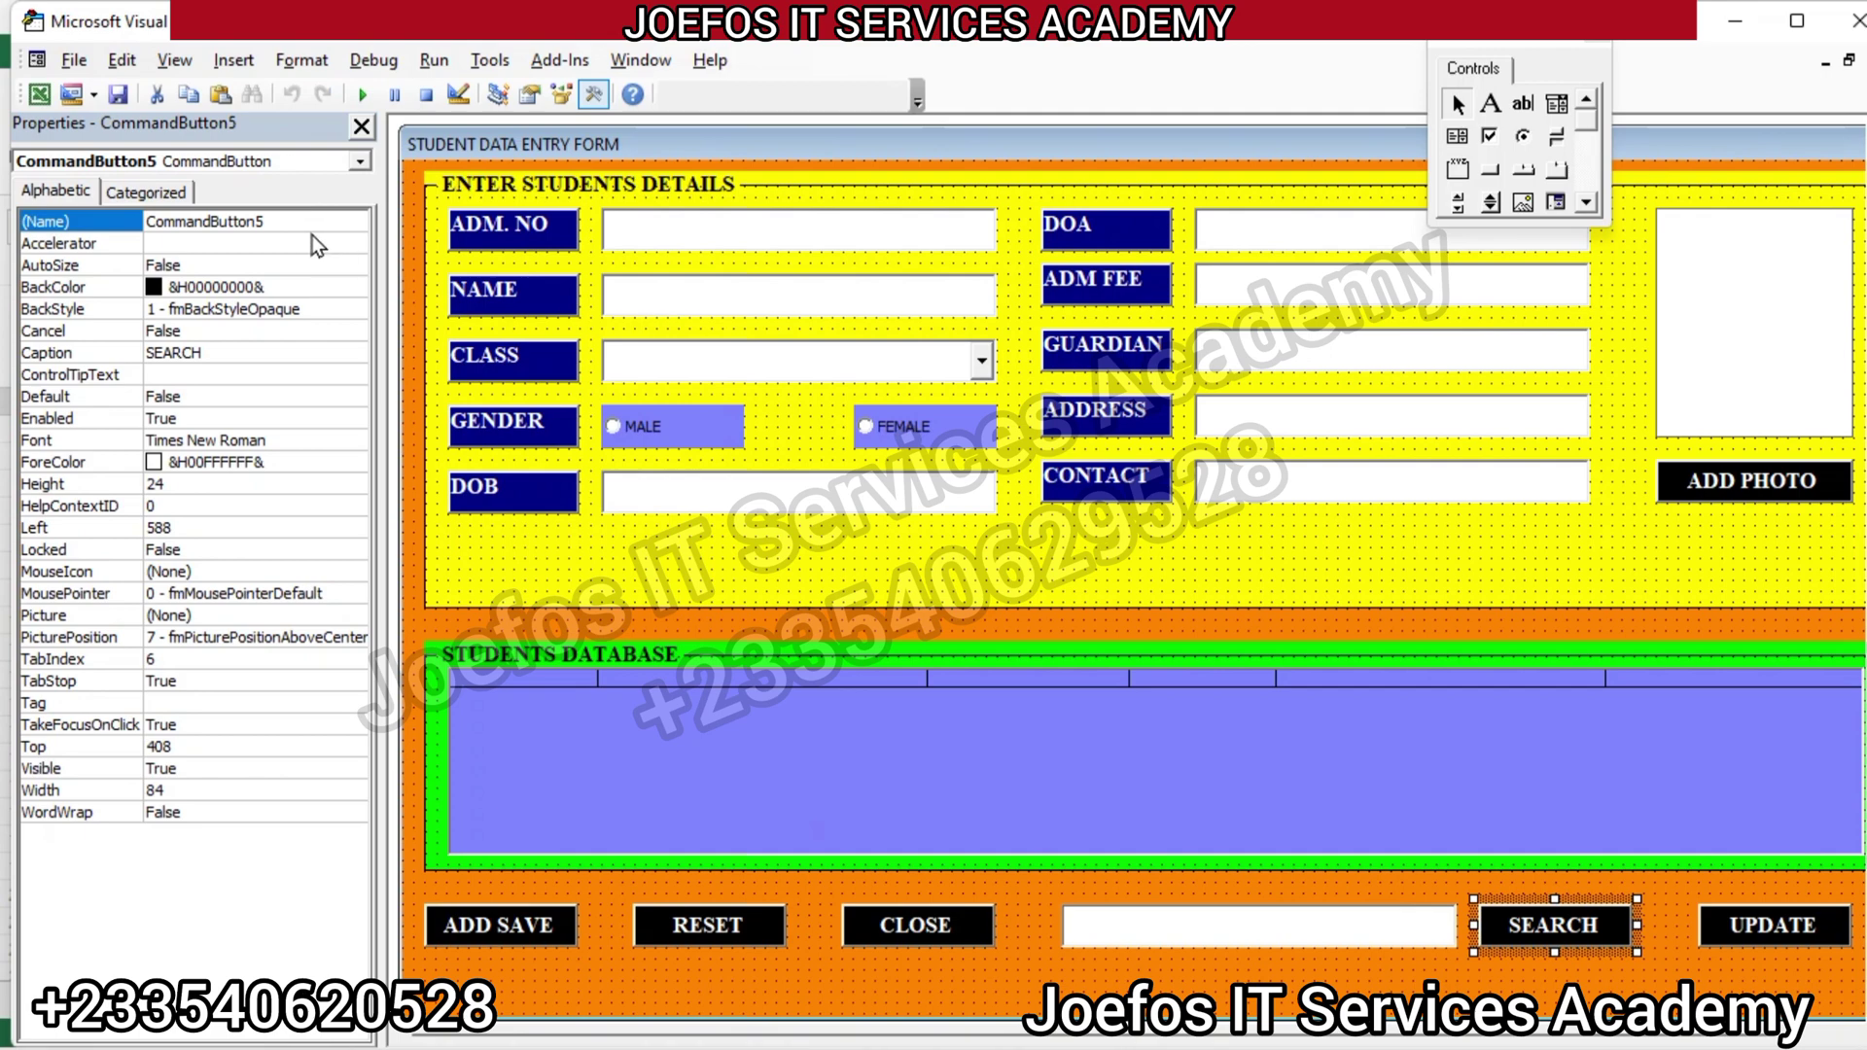
pyautogui.click(292, 220)
pyautogui.press('BackSpace')
pyautogui.press('BackSpace')
pyautogui.press('BackSpace')
pyautogui.press('BackSpace')
pyautogui.press('BackSpace')
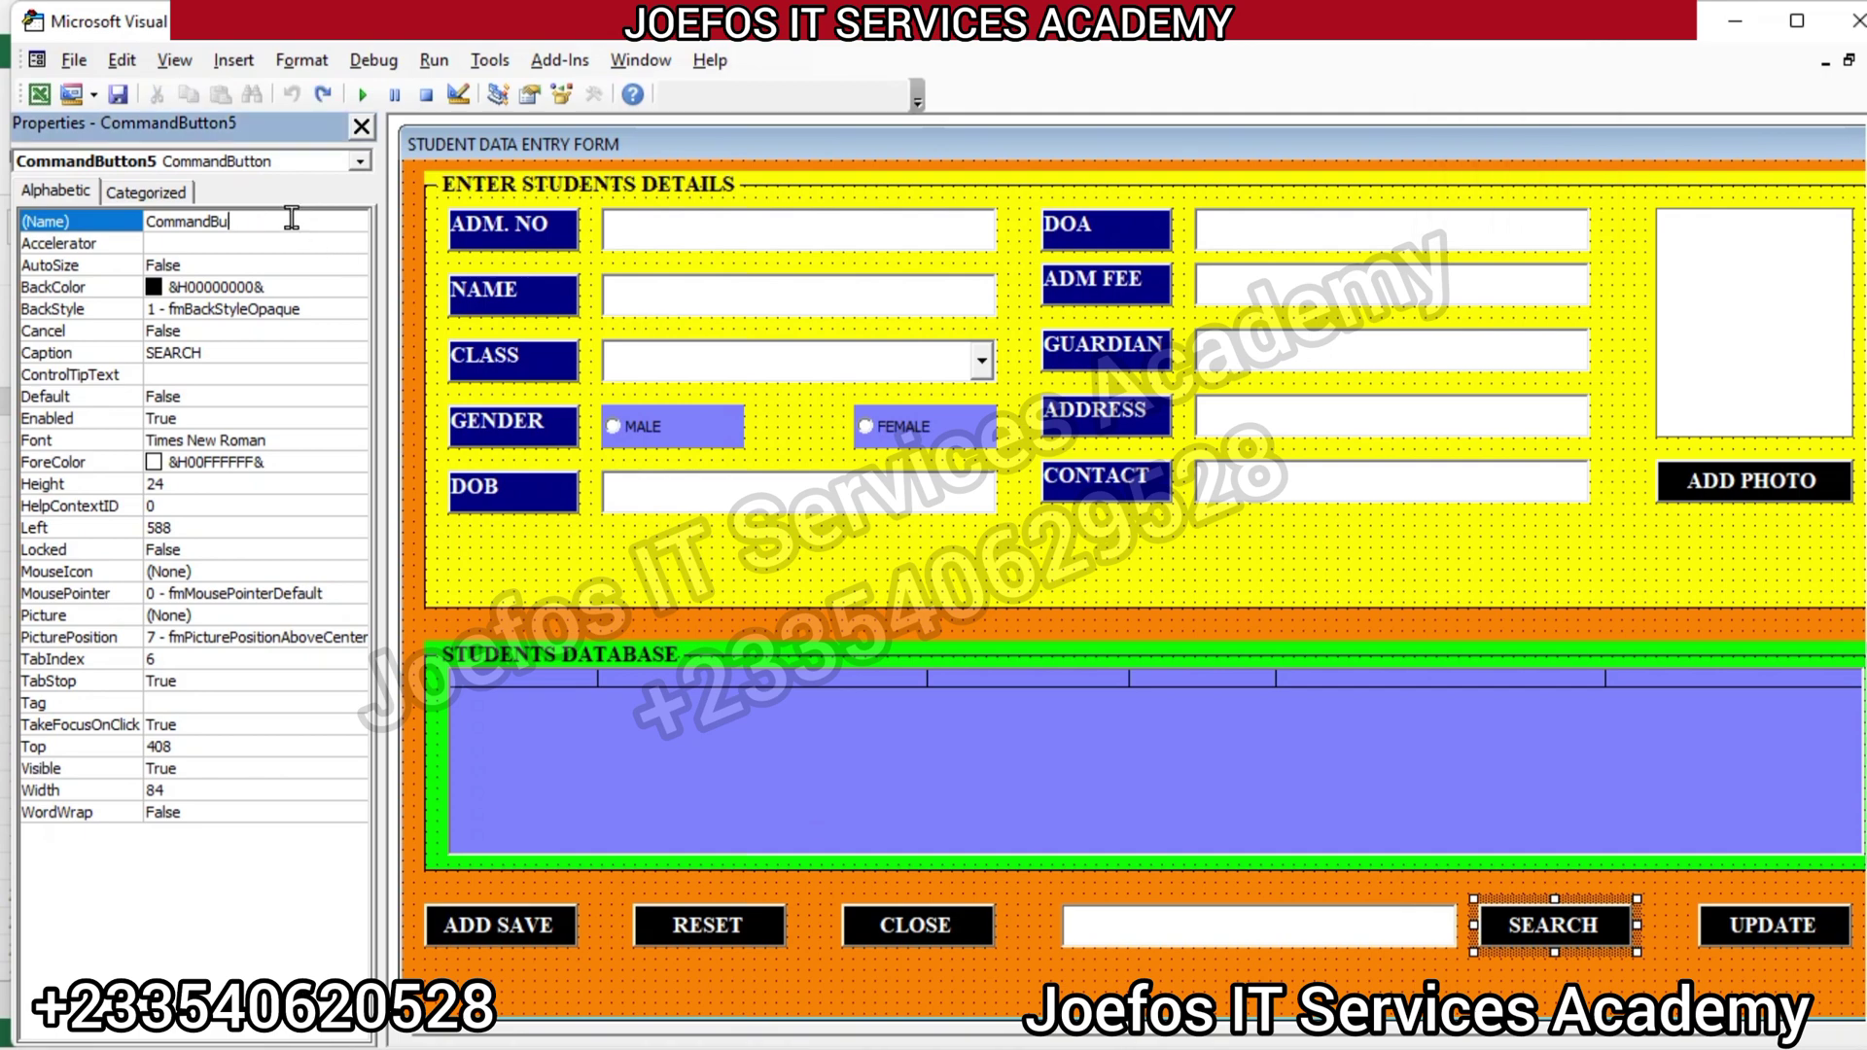
pyautogui.press('BackSpace')
pyautogui.press('BackSpace')
pyautogui.press('BackSpace')
pyautogui.press('BackSpace')
pyautogui.press('BackSpace')
pyautogui.press('BackSpace')
pyautogui.press('BackSpace')
pyautogui.press('BackSpace')
pyautogui.press('BackSpace')
pyautogui.write('c')
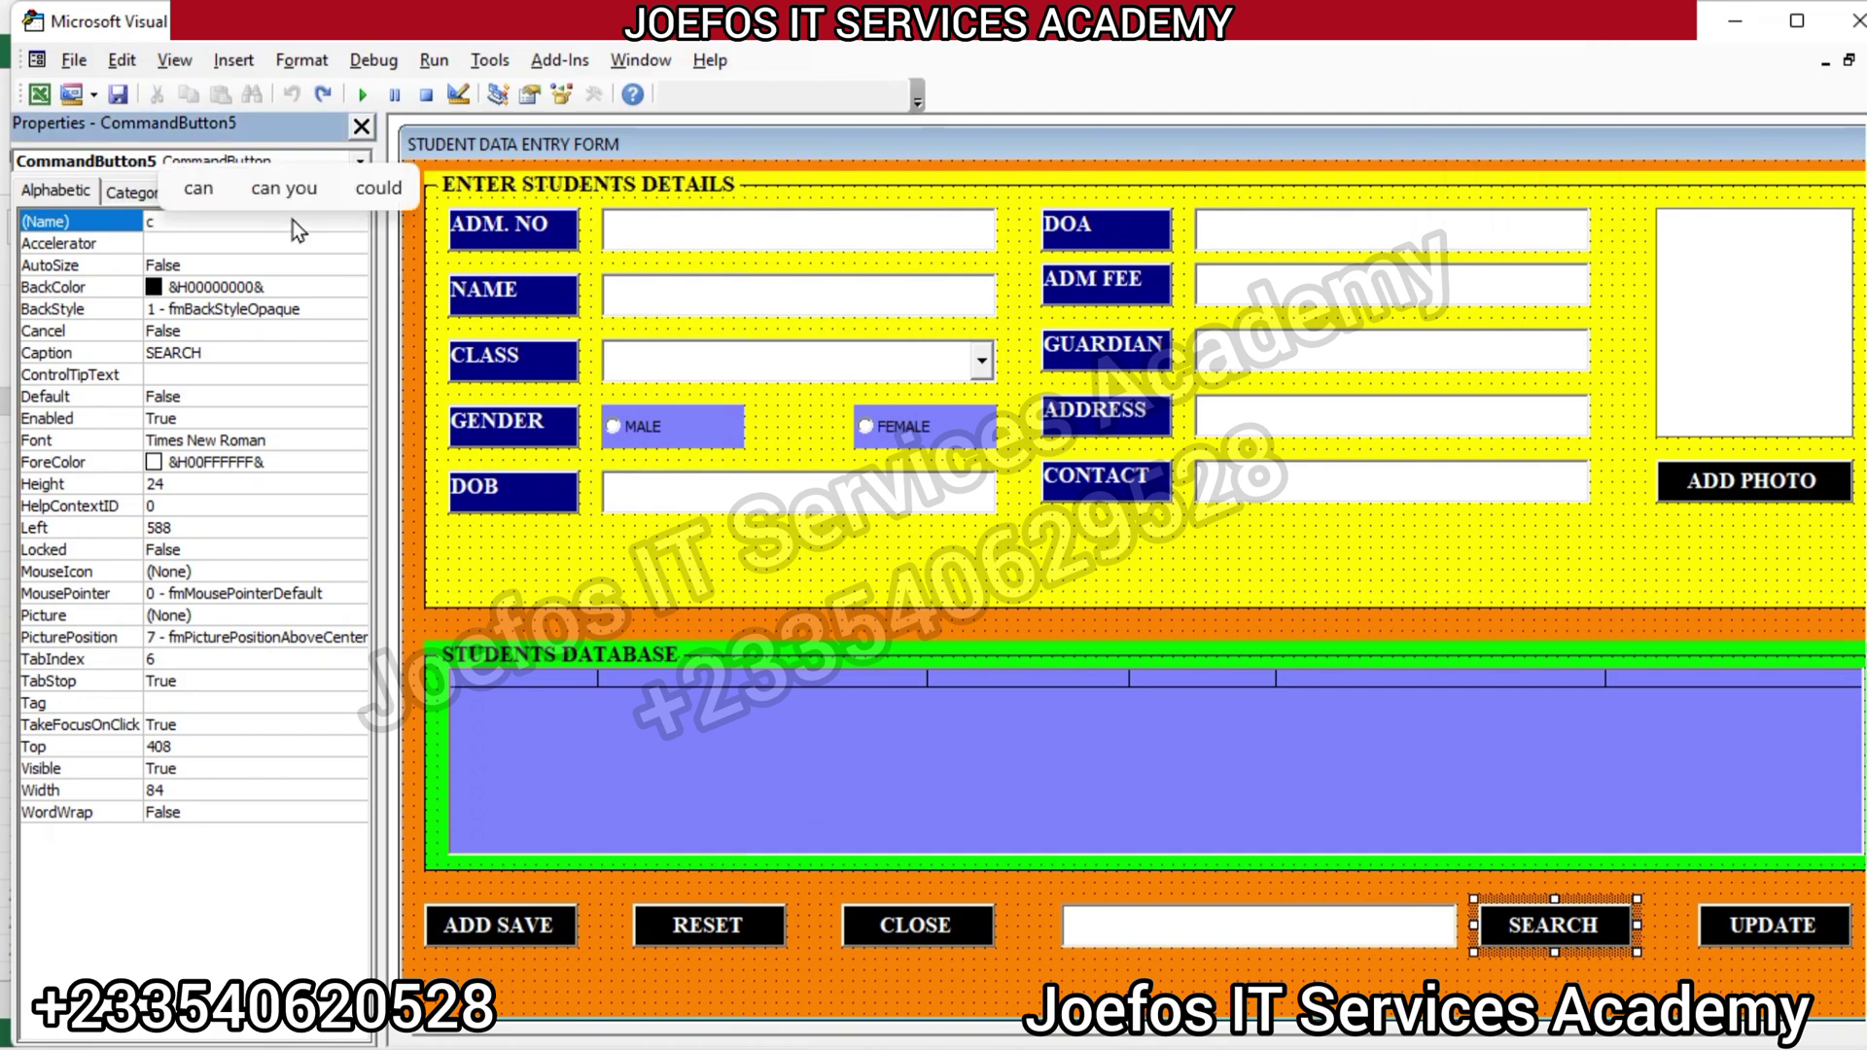
pyautogui.write('mdSearch')
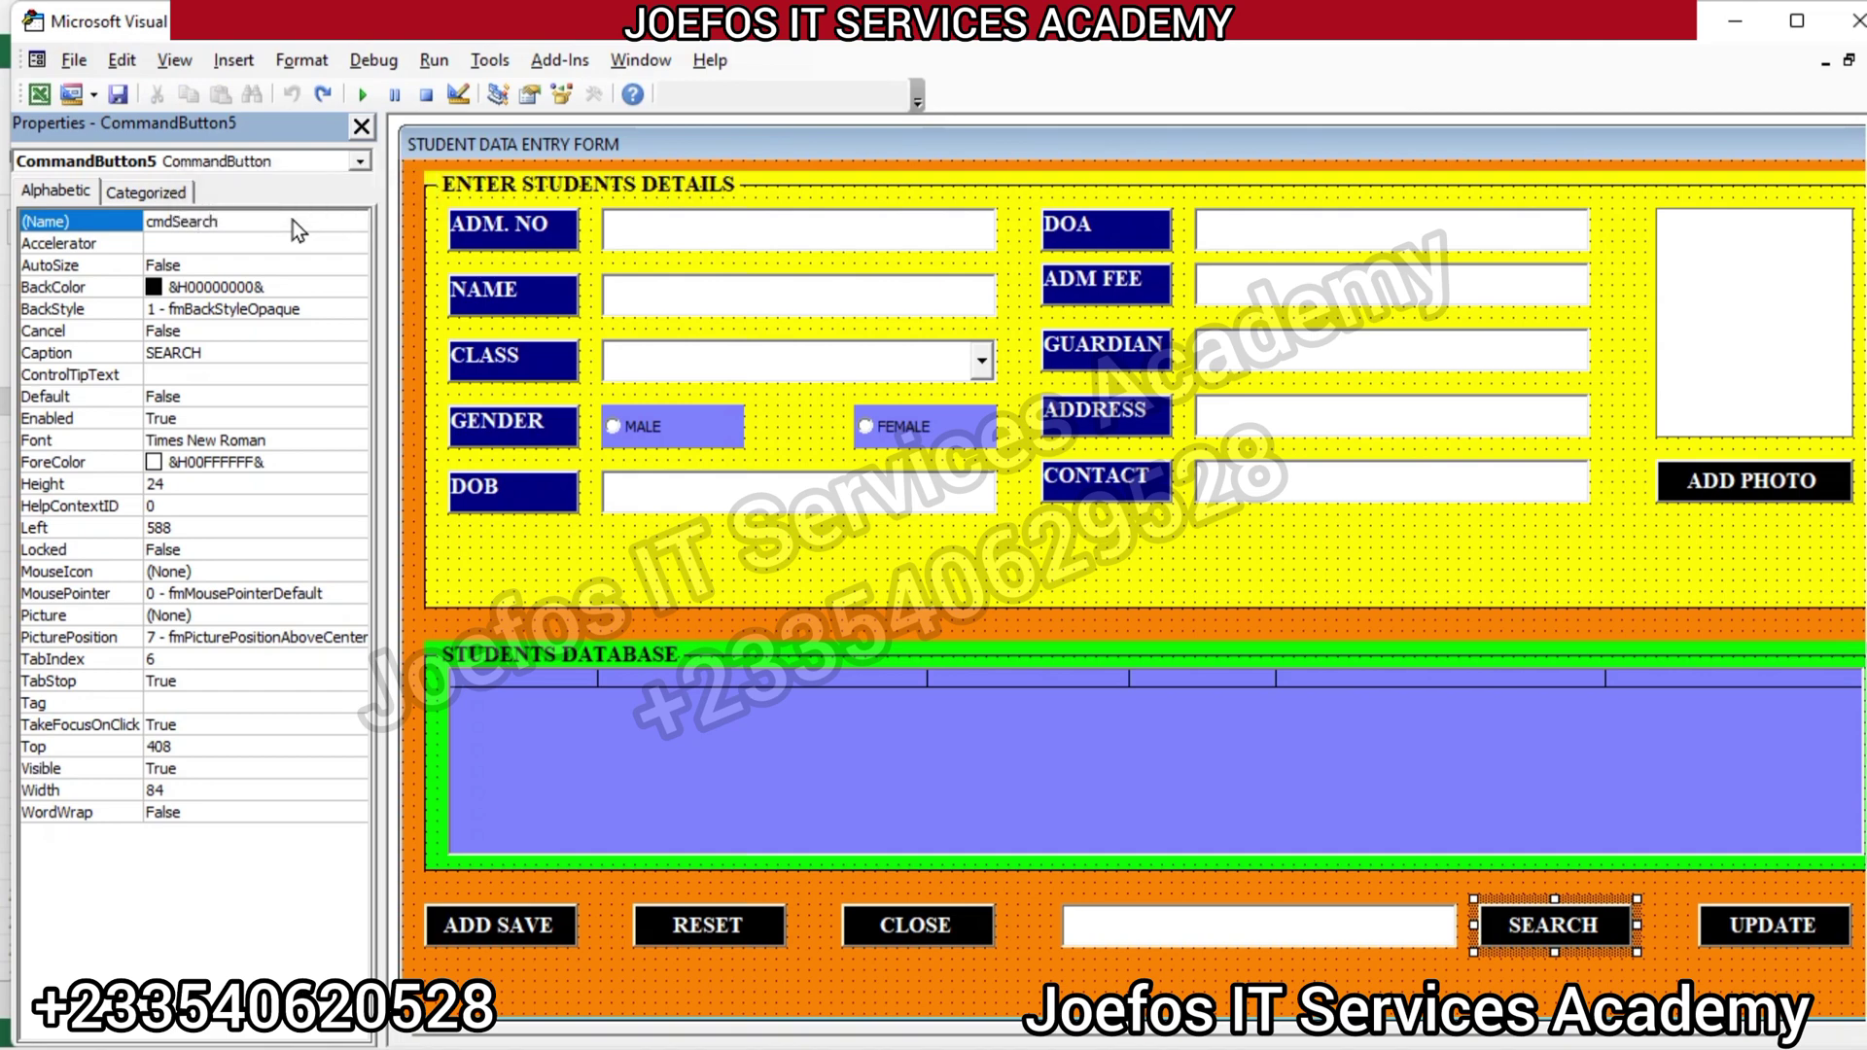
pyautogui.press('Return')
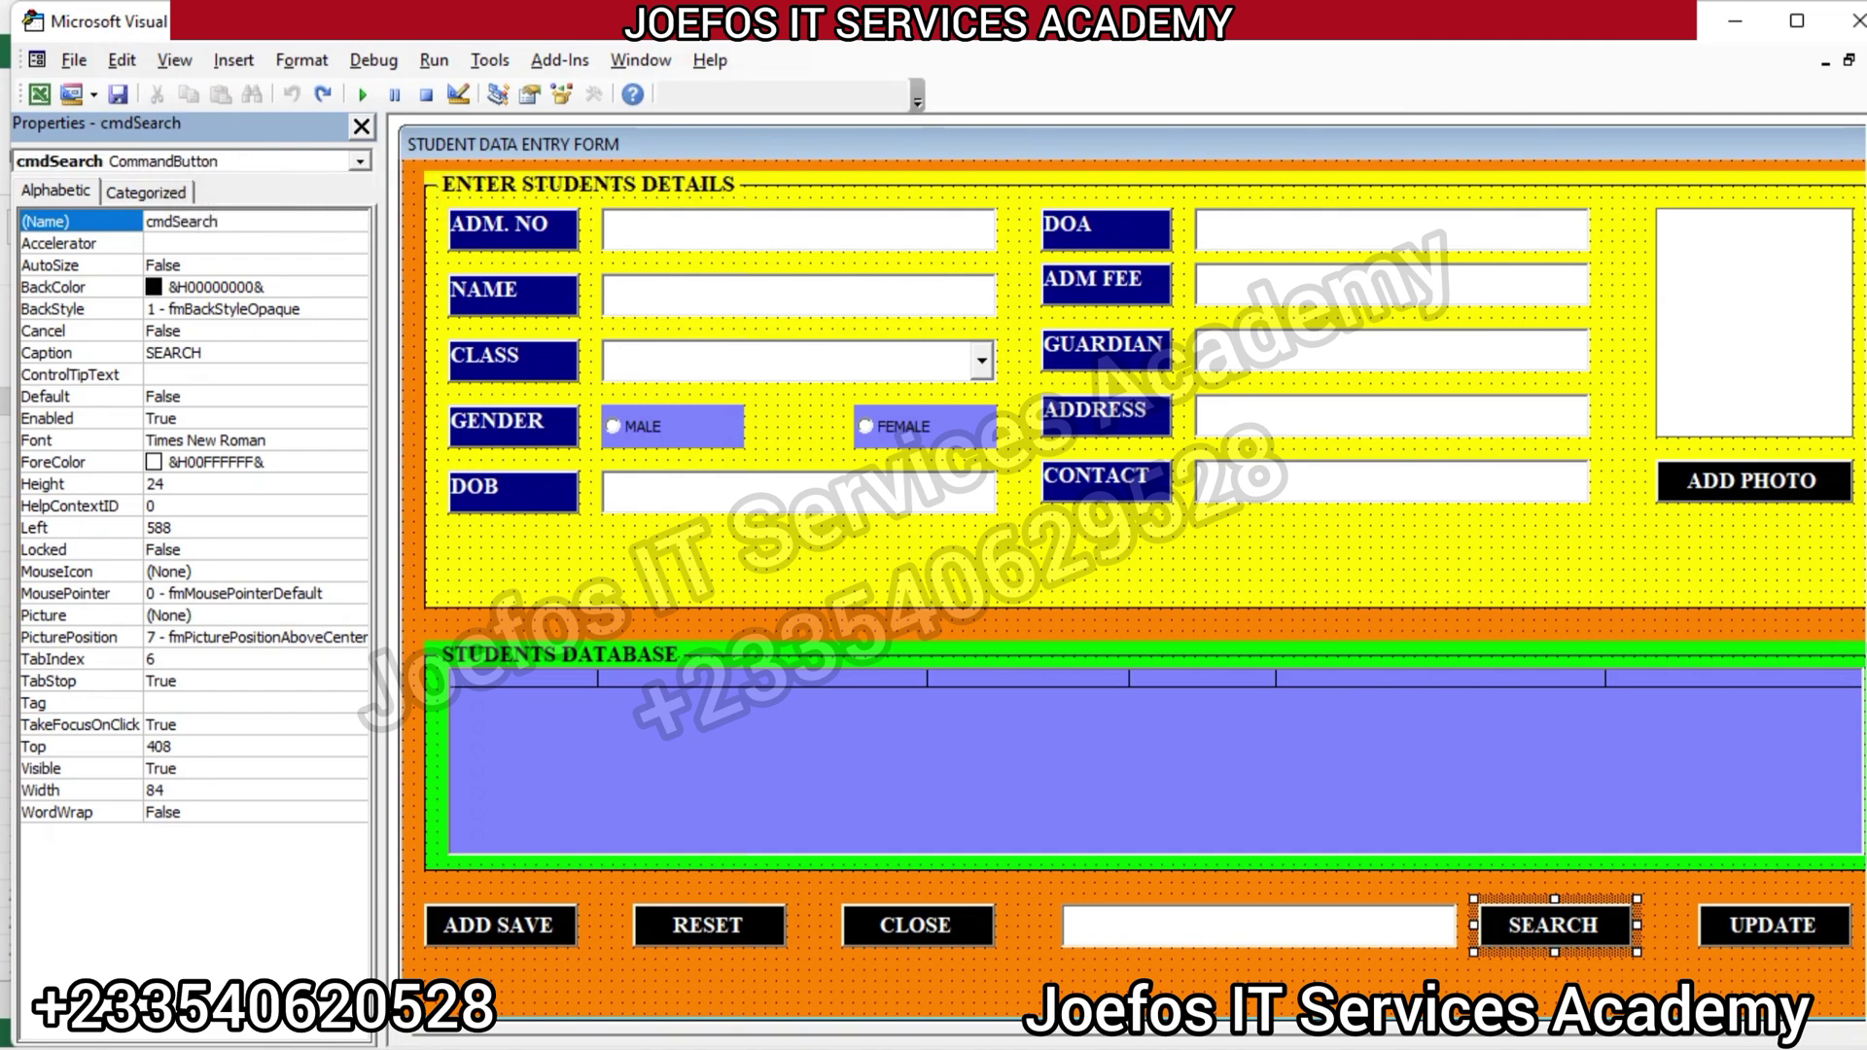
# Set the Name property of the UPDATE command button to cmdUpdate
pyautogui.click(1773, 935)
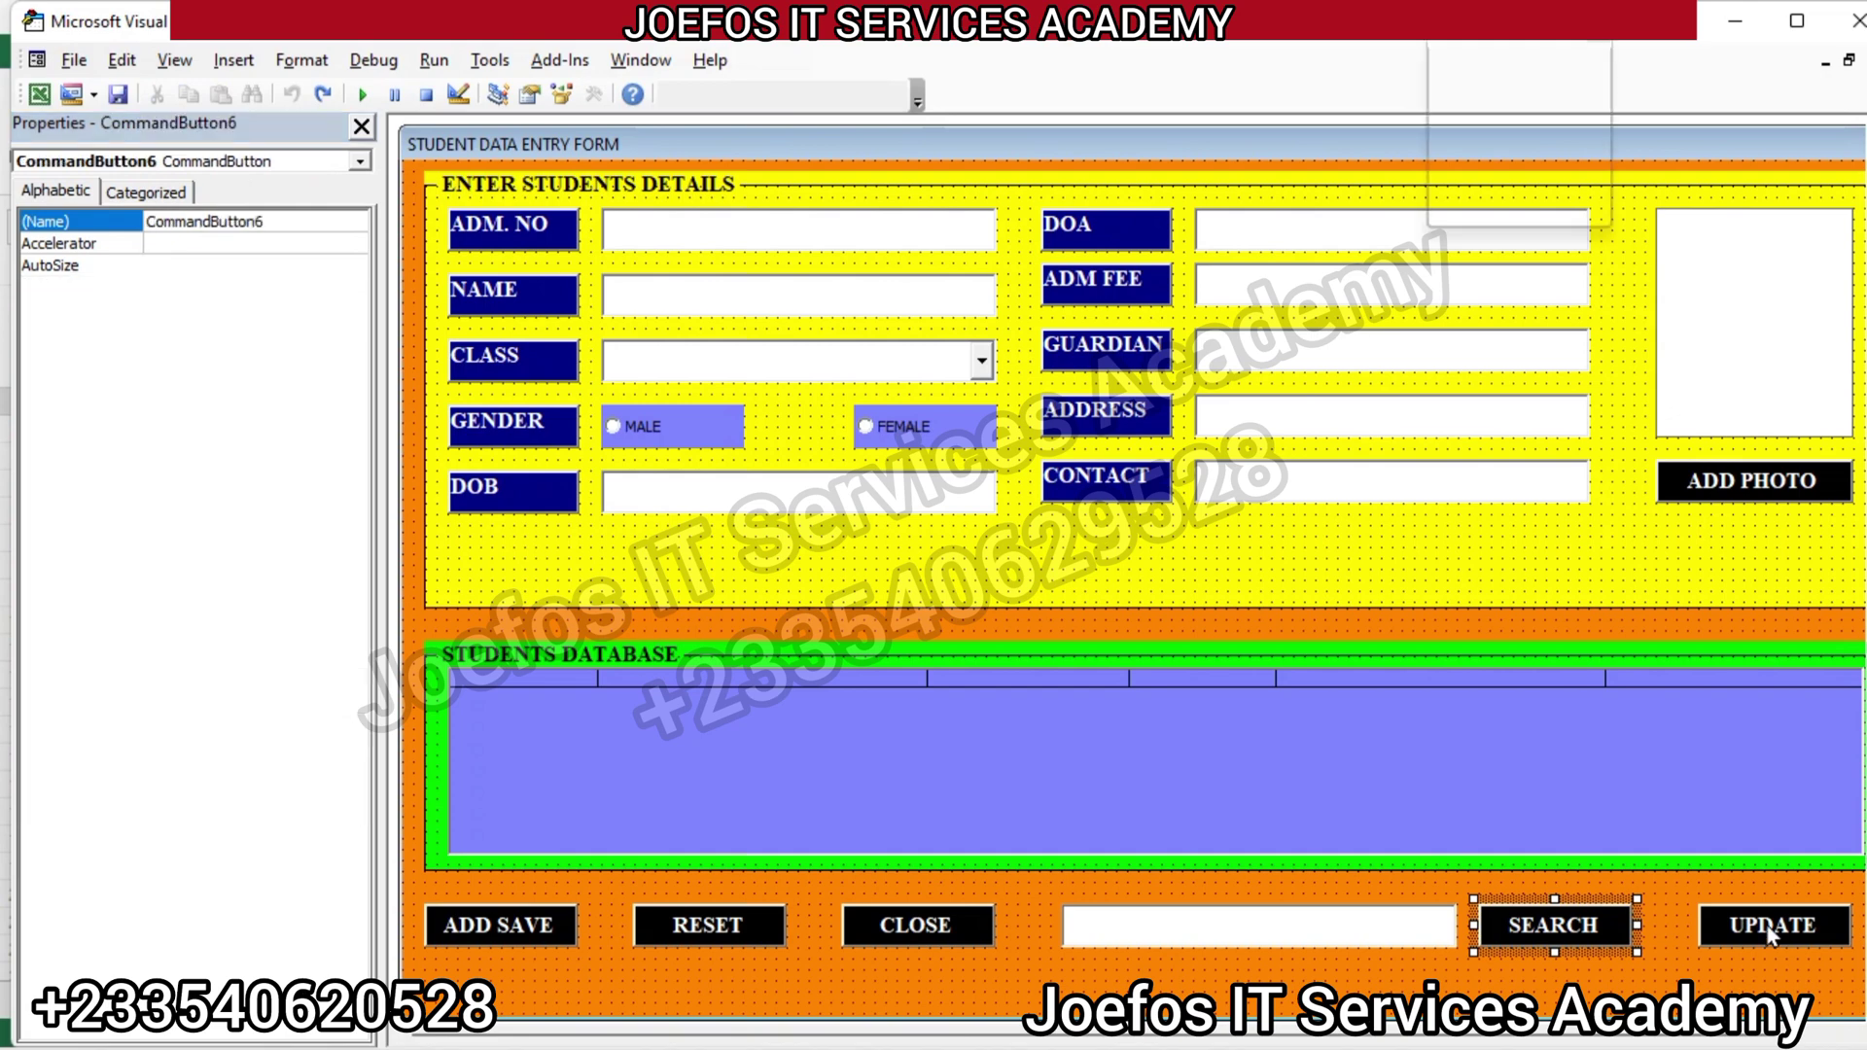
pyautogui.click(245, 222)
pyautogui.write('cmd')
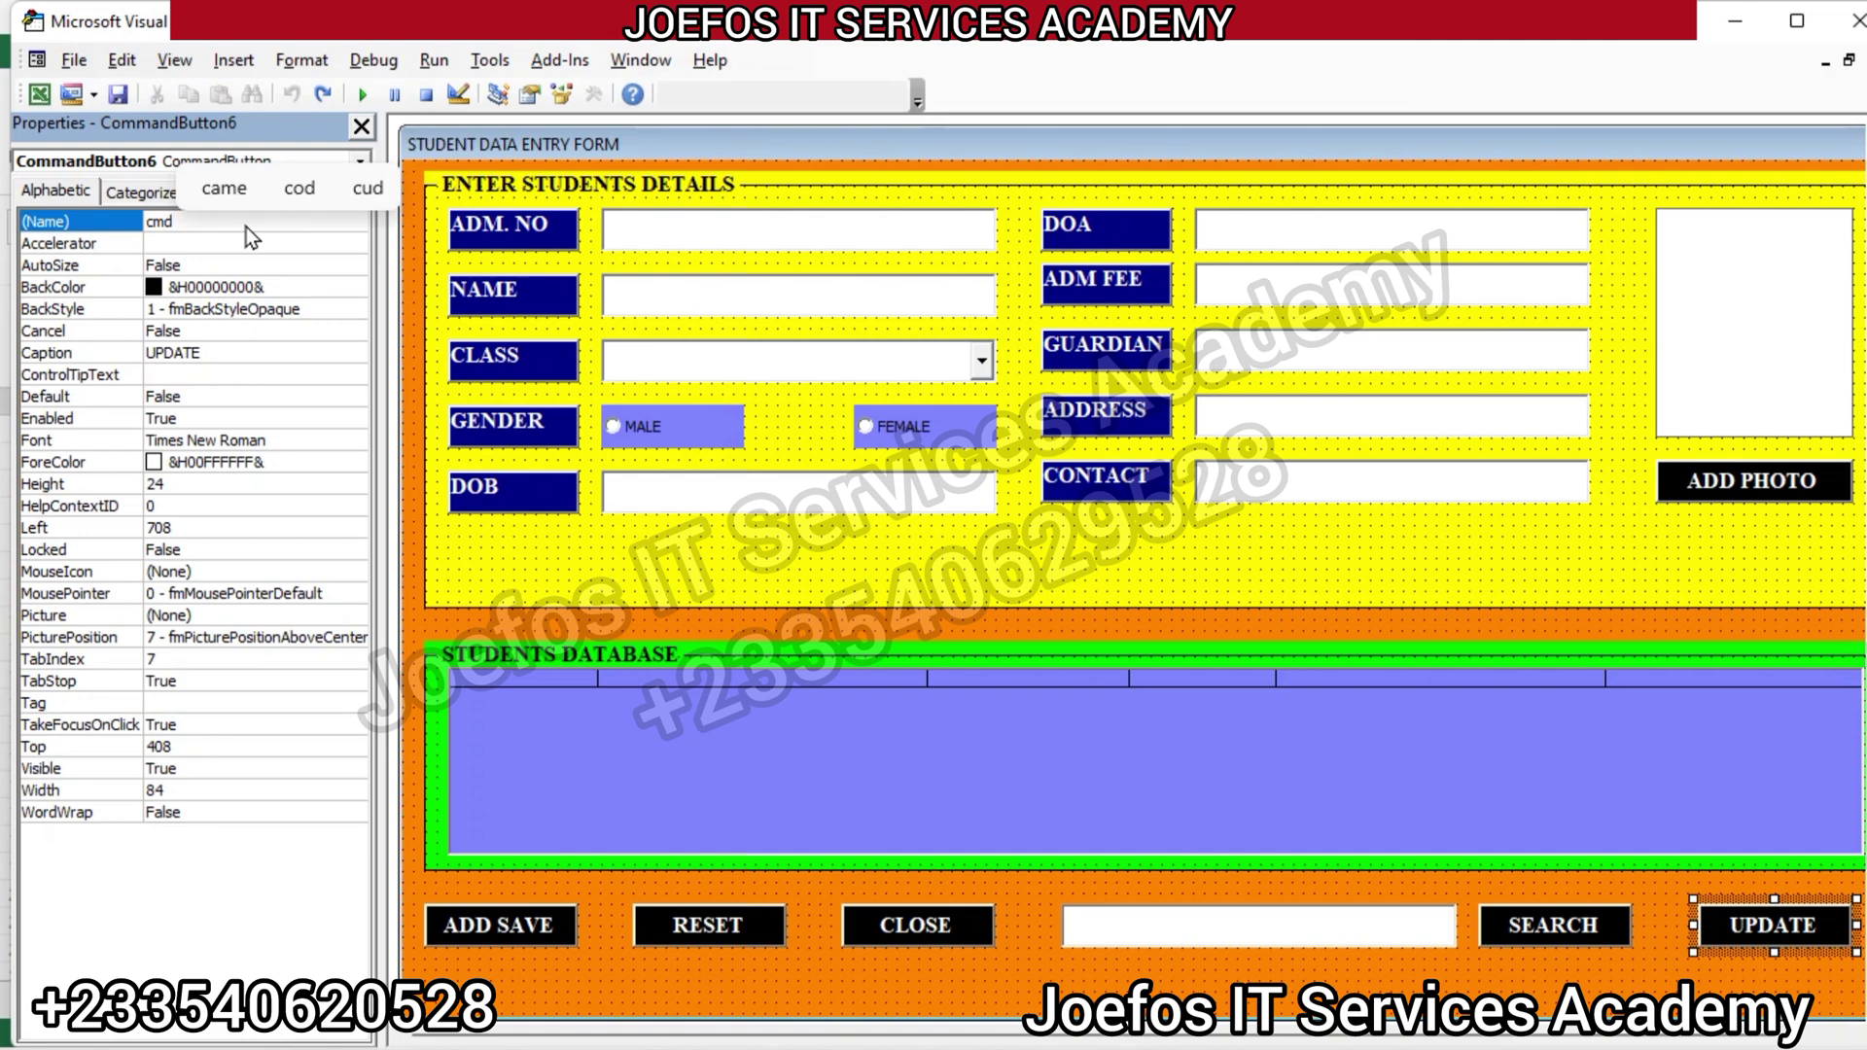
pyautogui.write('Update')
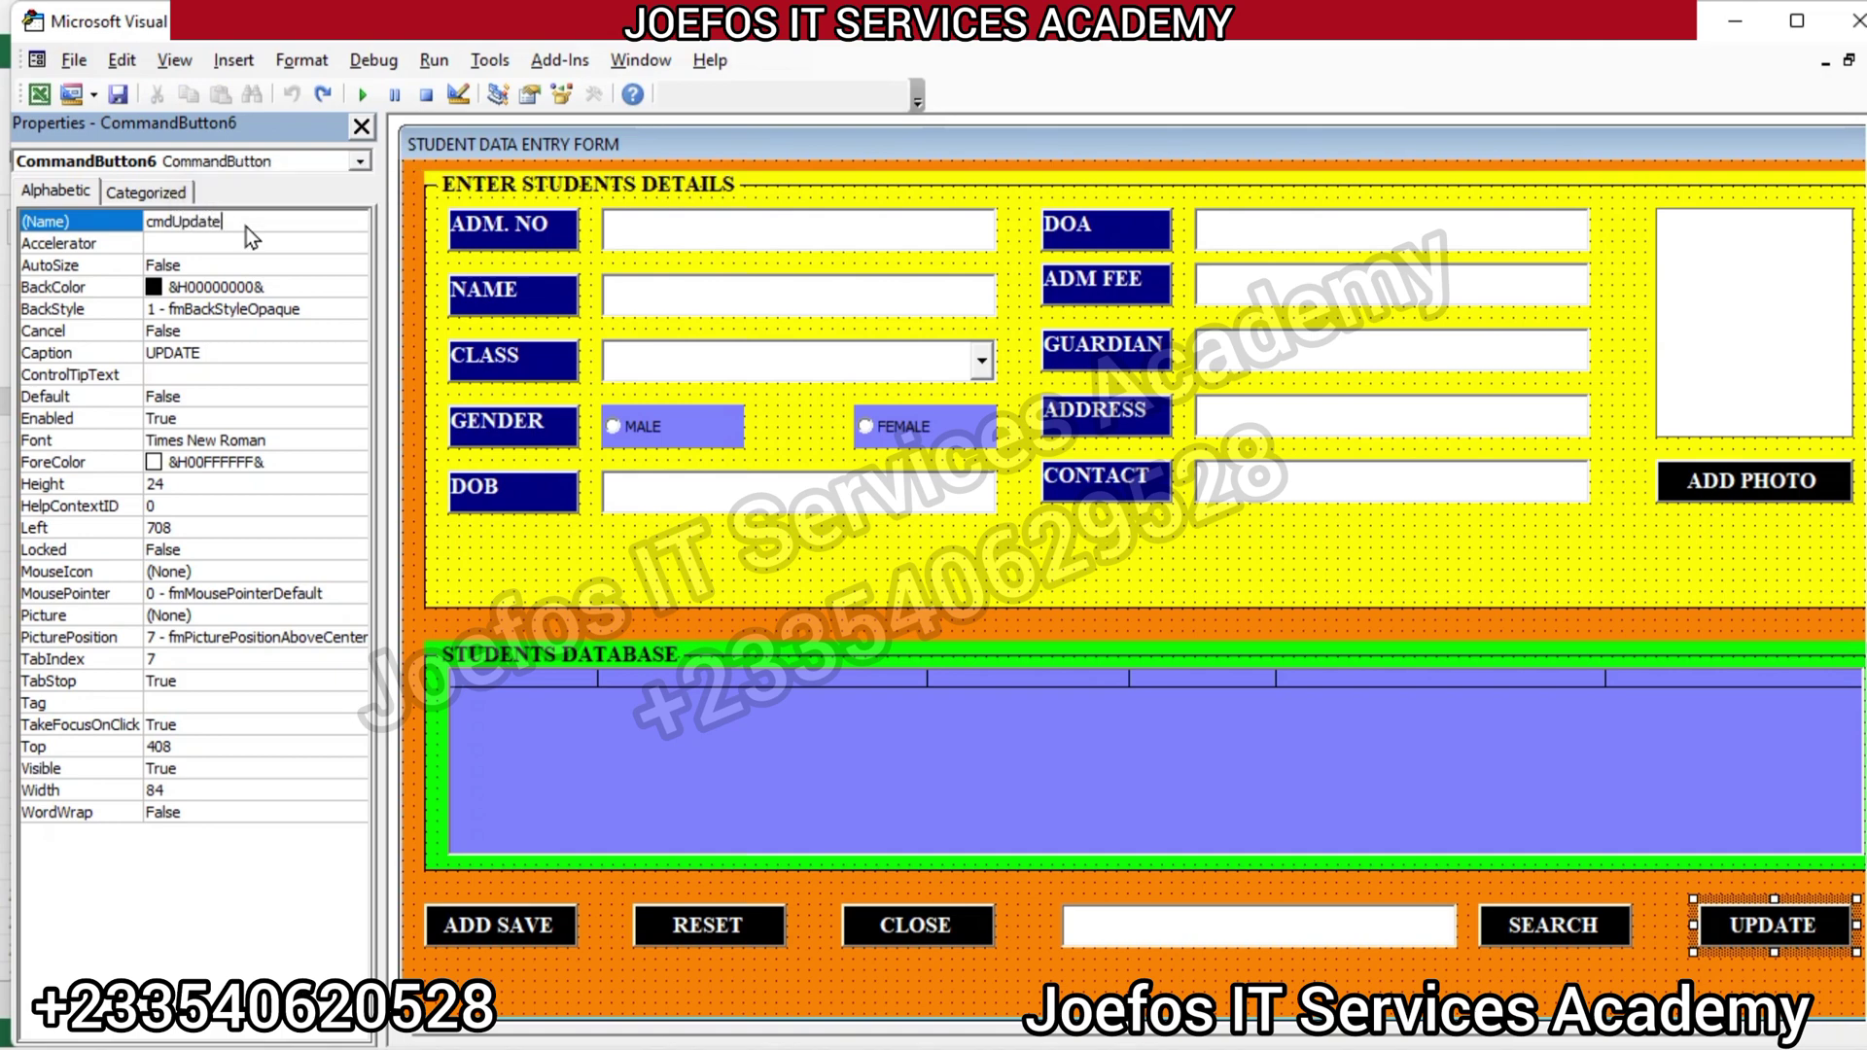
pyautogui.press('Return')
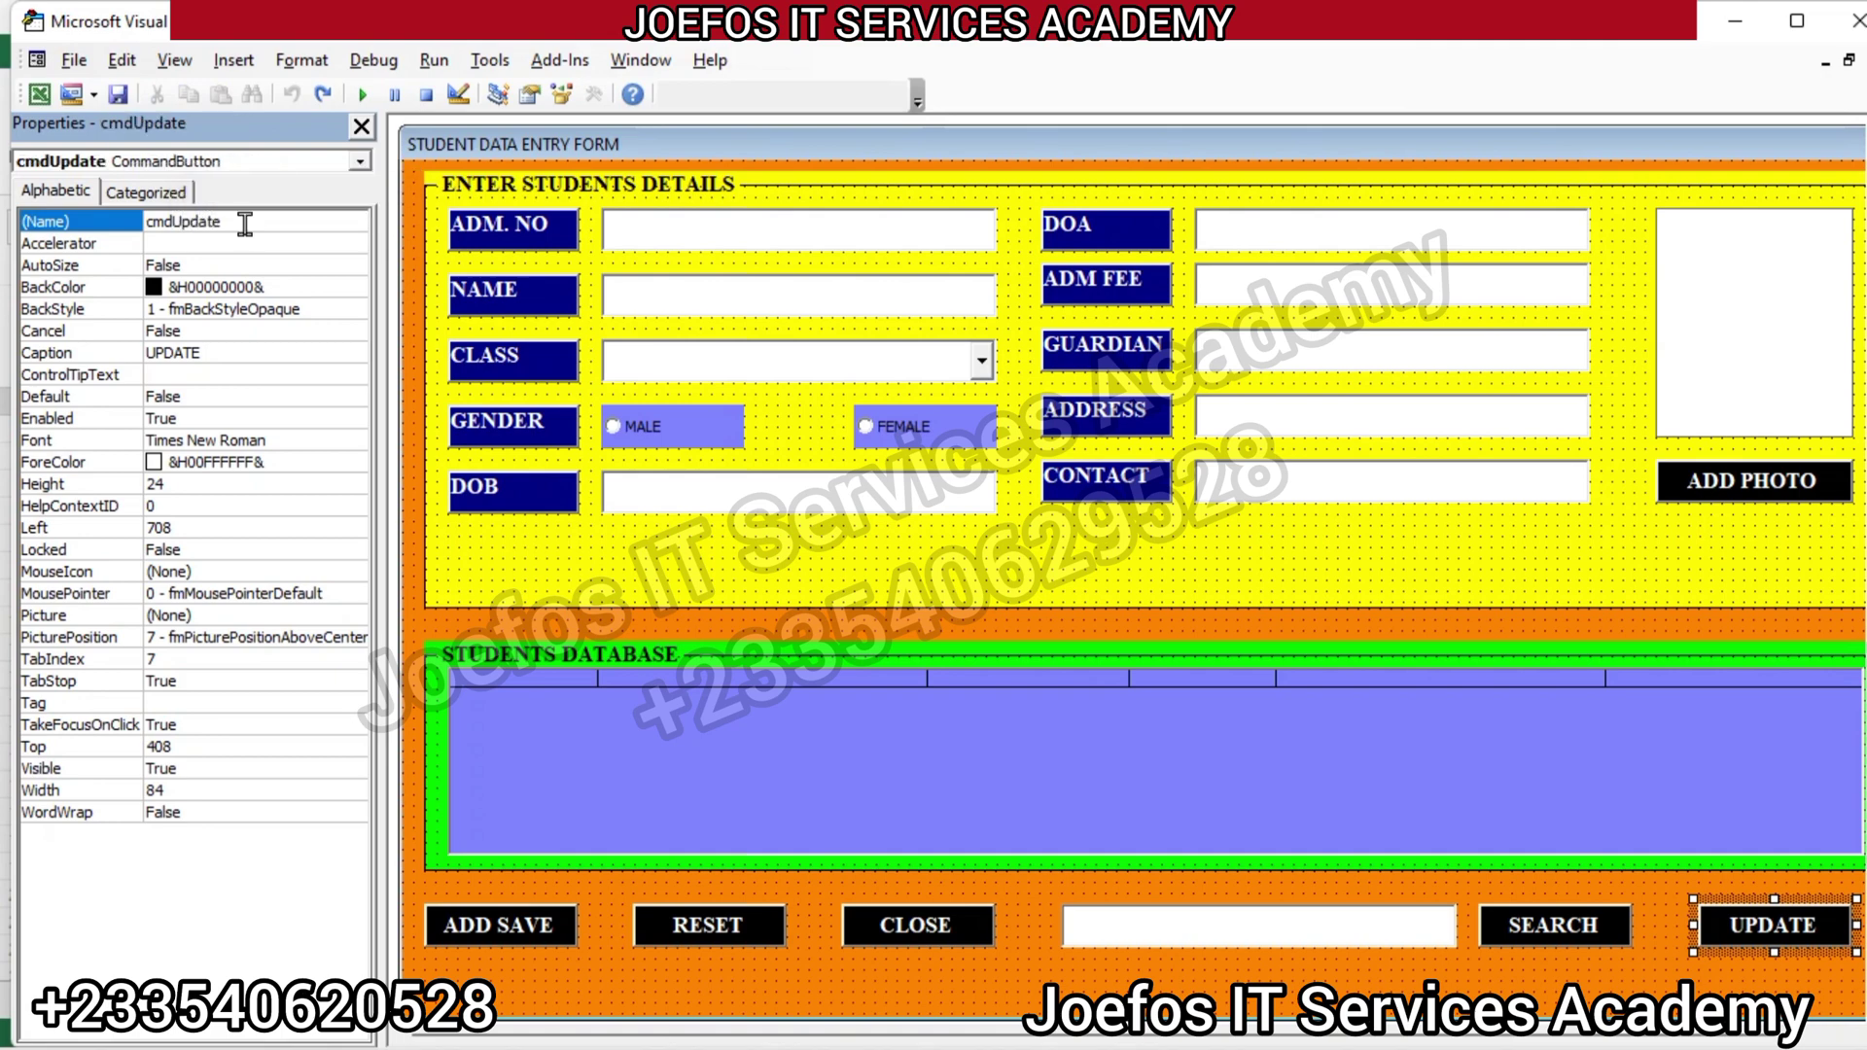
# Set the Name property of the ADD PHOTO command button to cmdAddPhoto
pyautogui.click(1792, 502)
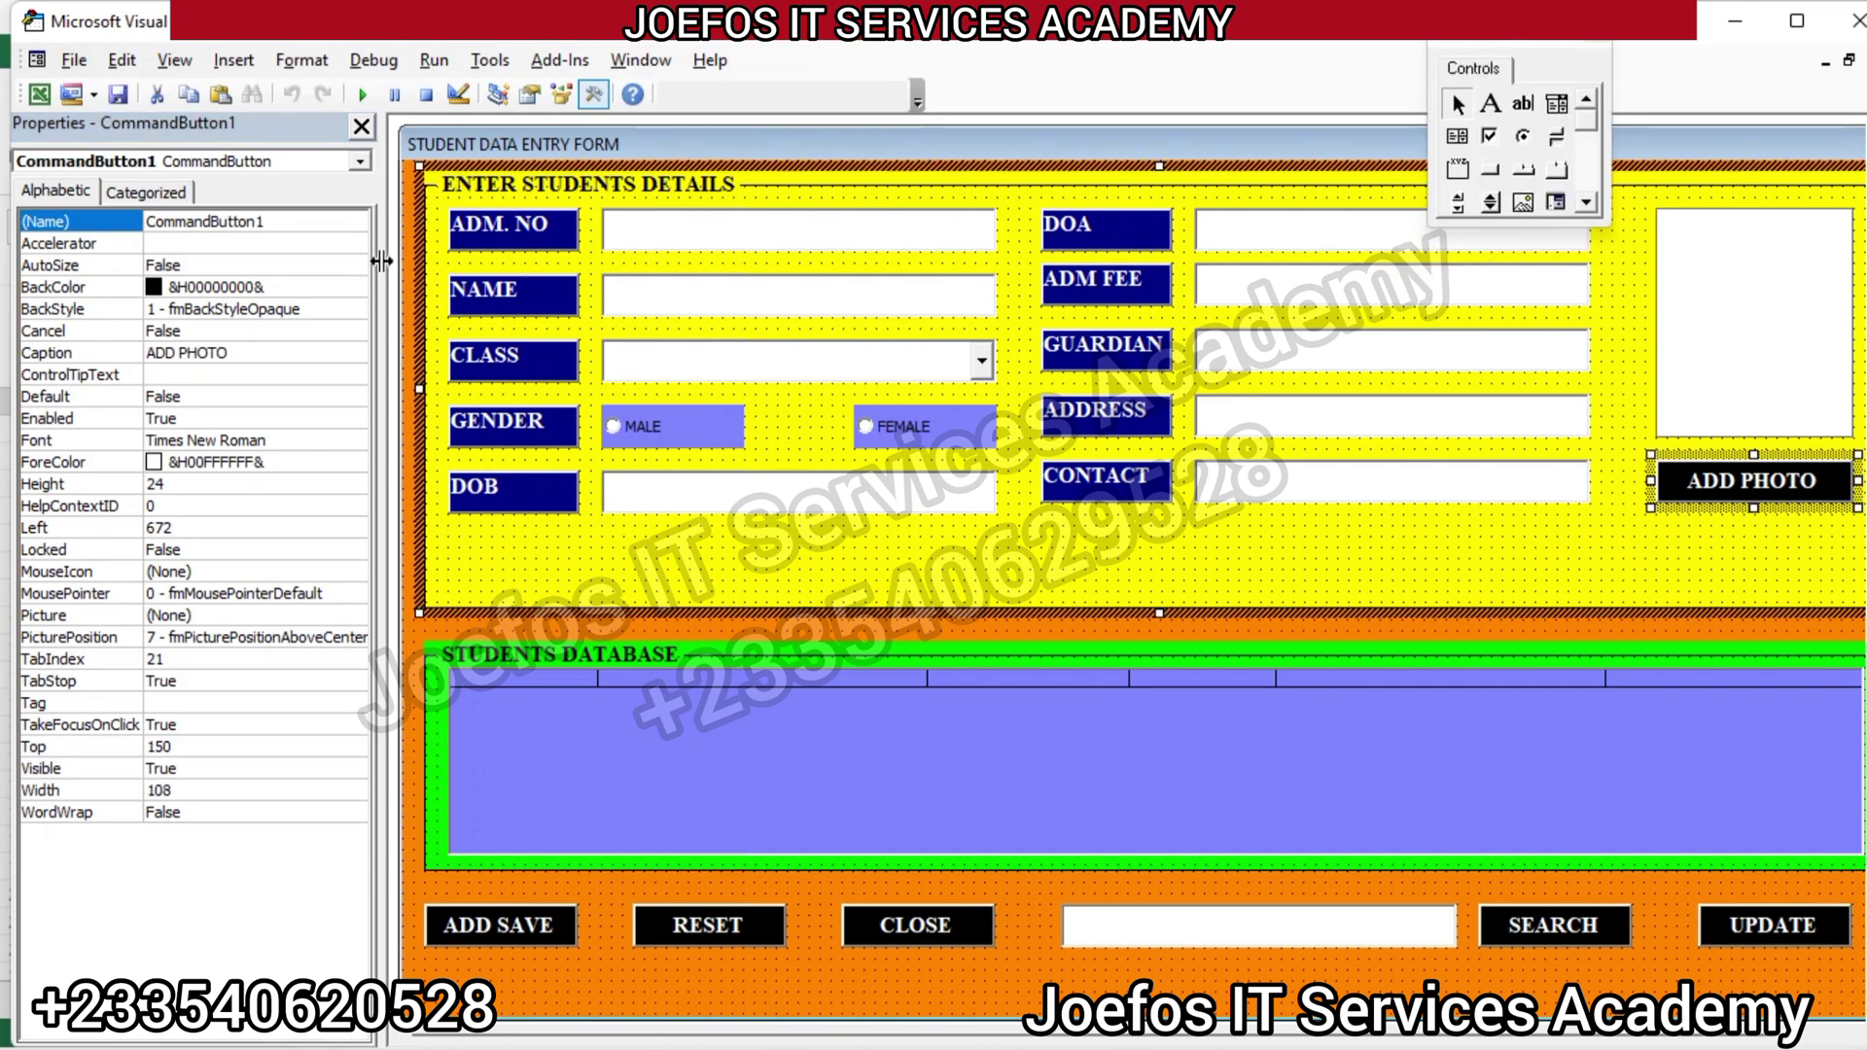
pyautogui.click(284, 220)
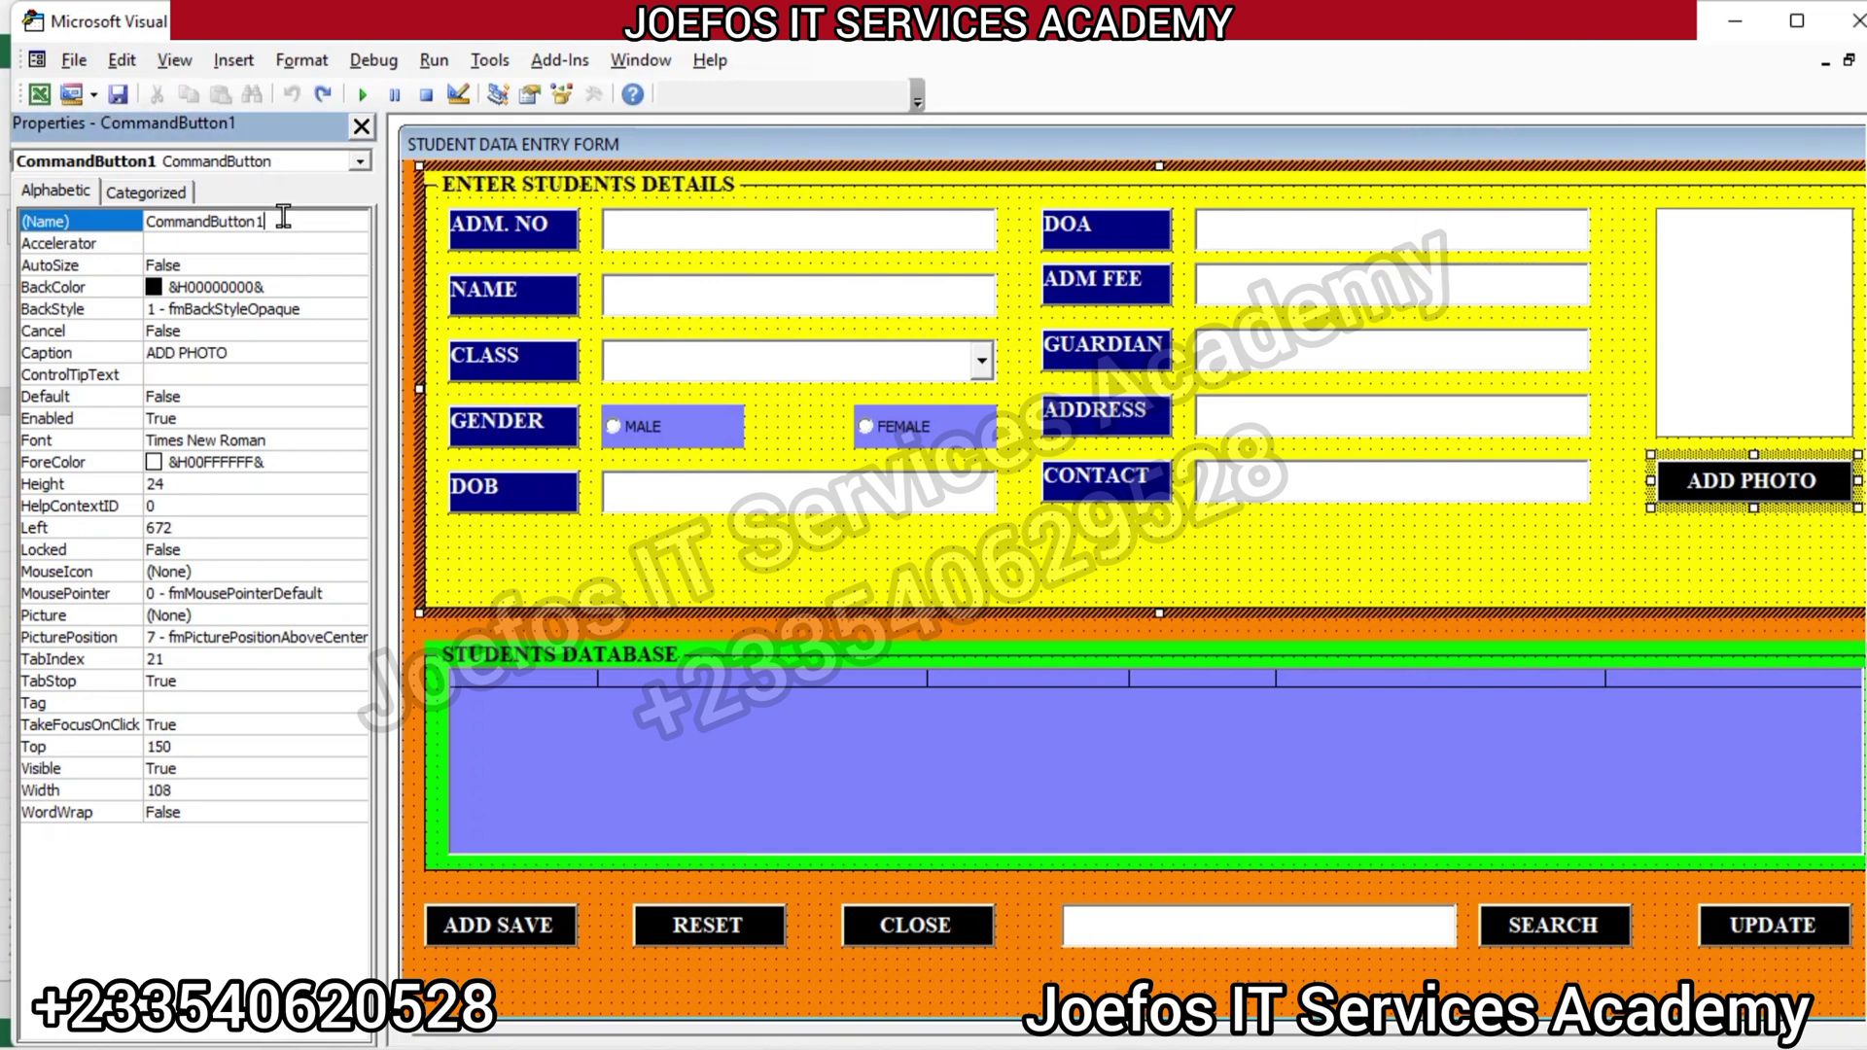
pyautogui.press('BackSpace')
pyautogui.press('BackSpace')
pyautogui.press('BackSpace')
pyautogui.press('BackSpace')
pyautogui.press('BackSpace')
pyautogui.press('BackSpace')
pyautogui.press('BackSpace')
pyautogui.press('BackSpace')
pyautogui.press('BackSpace')
pyautogui.press('BackSpace')
pyautogui.press('BackSpace')
pyautogui.press('BackSpace')
pyautogui.press('BackSpace')
pyautogui.press('BackSpace')
pyautogui.write('c')
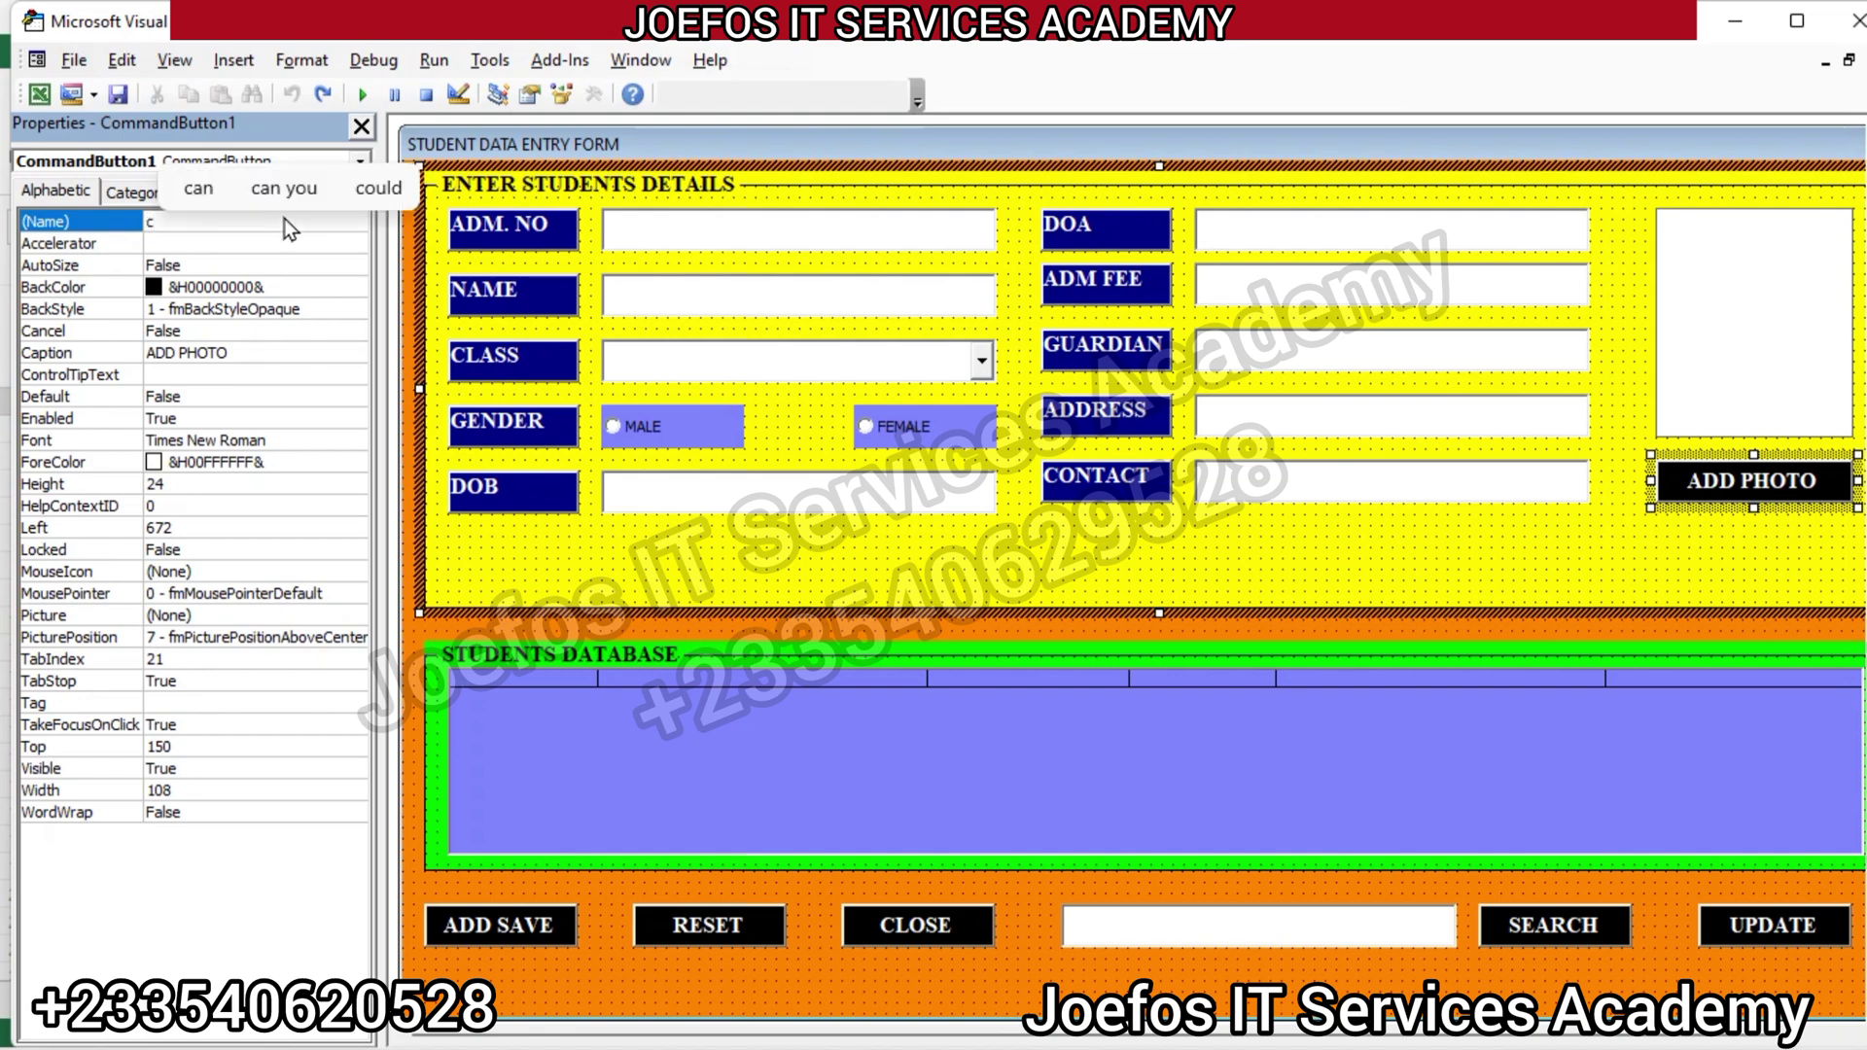
pyautogui.write('mdAdd')
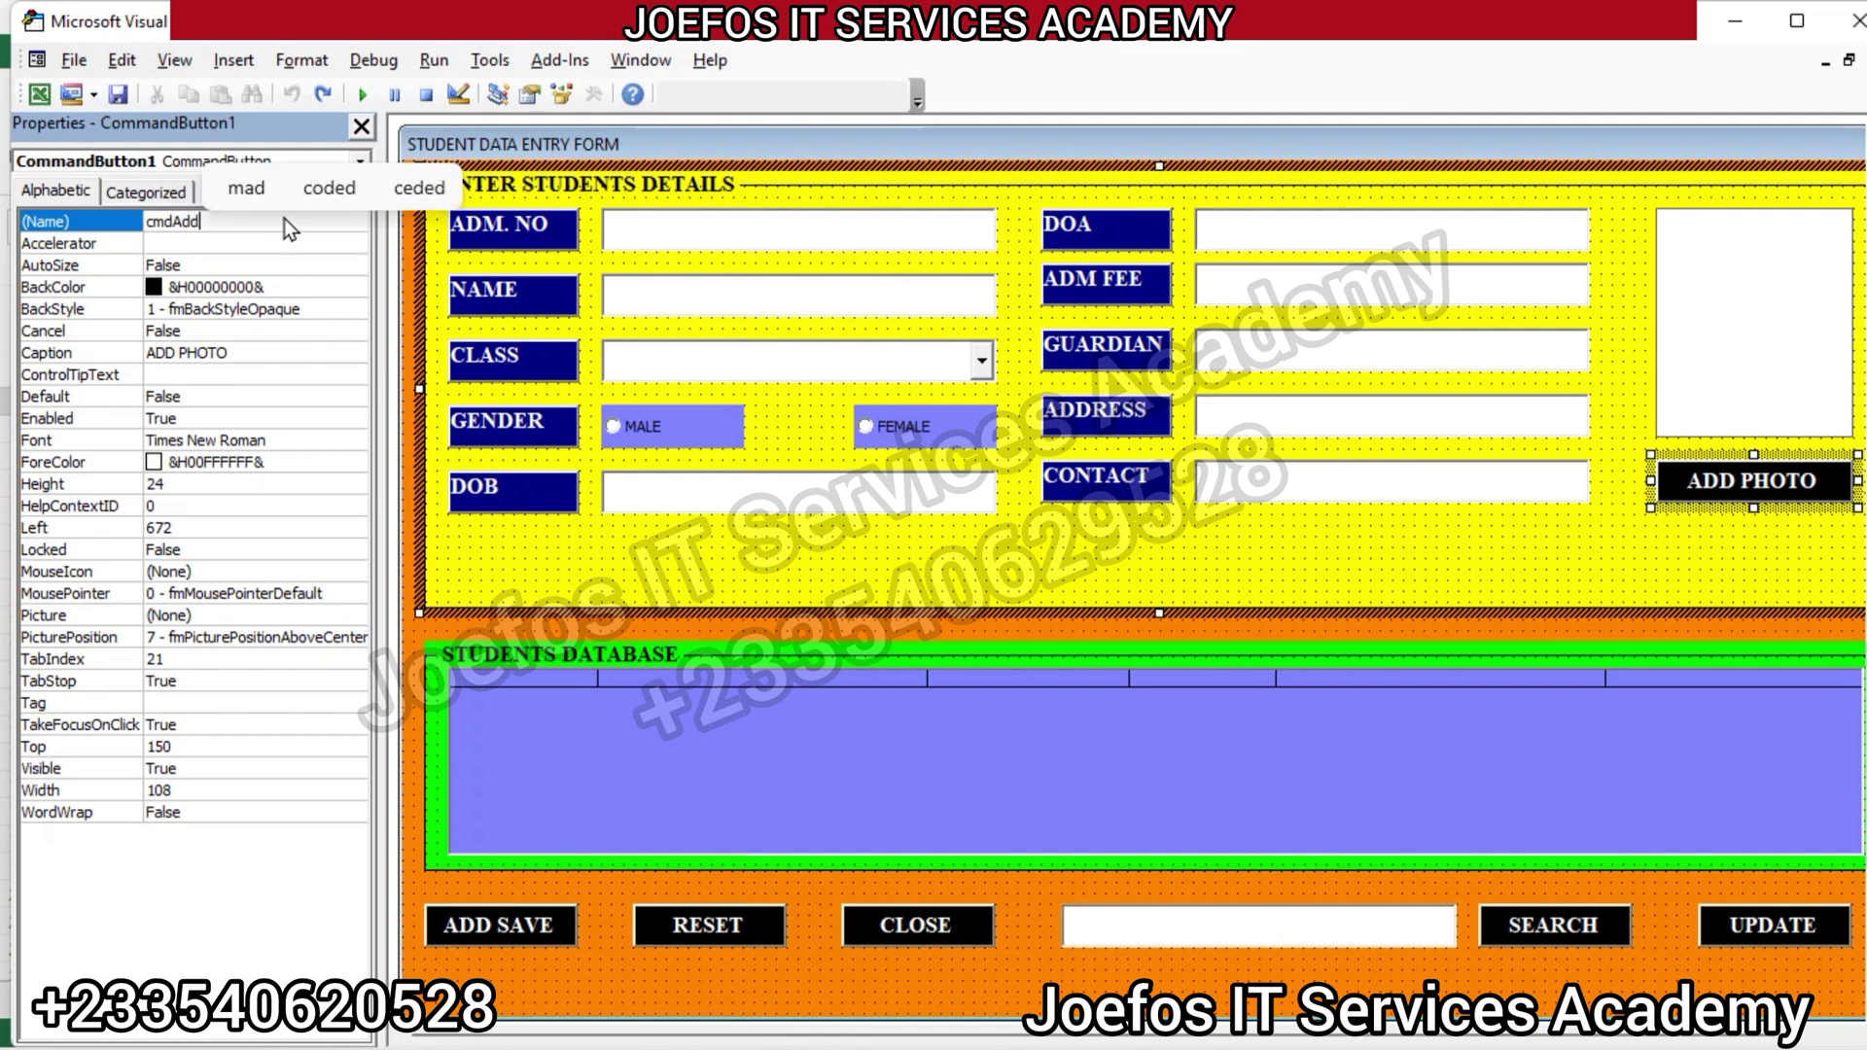
pyautogui.write('Photo')
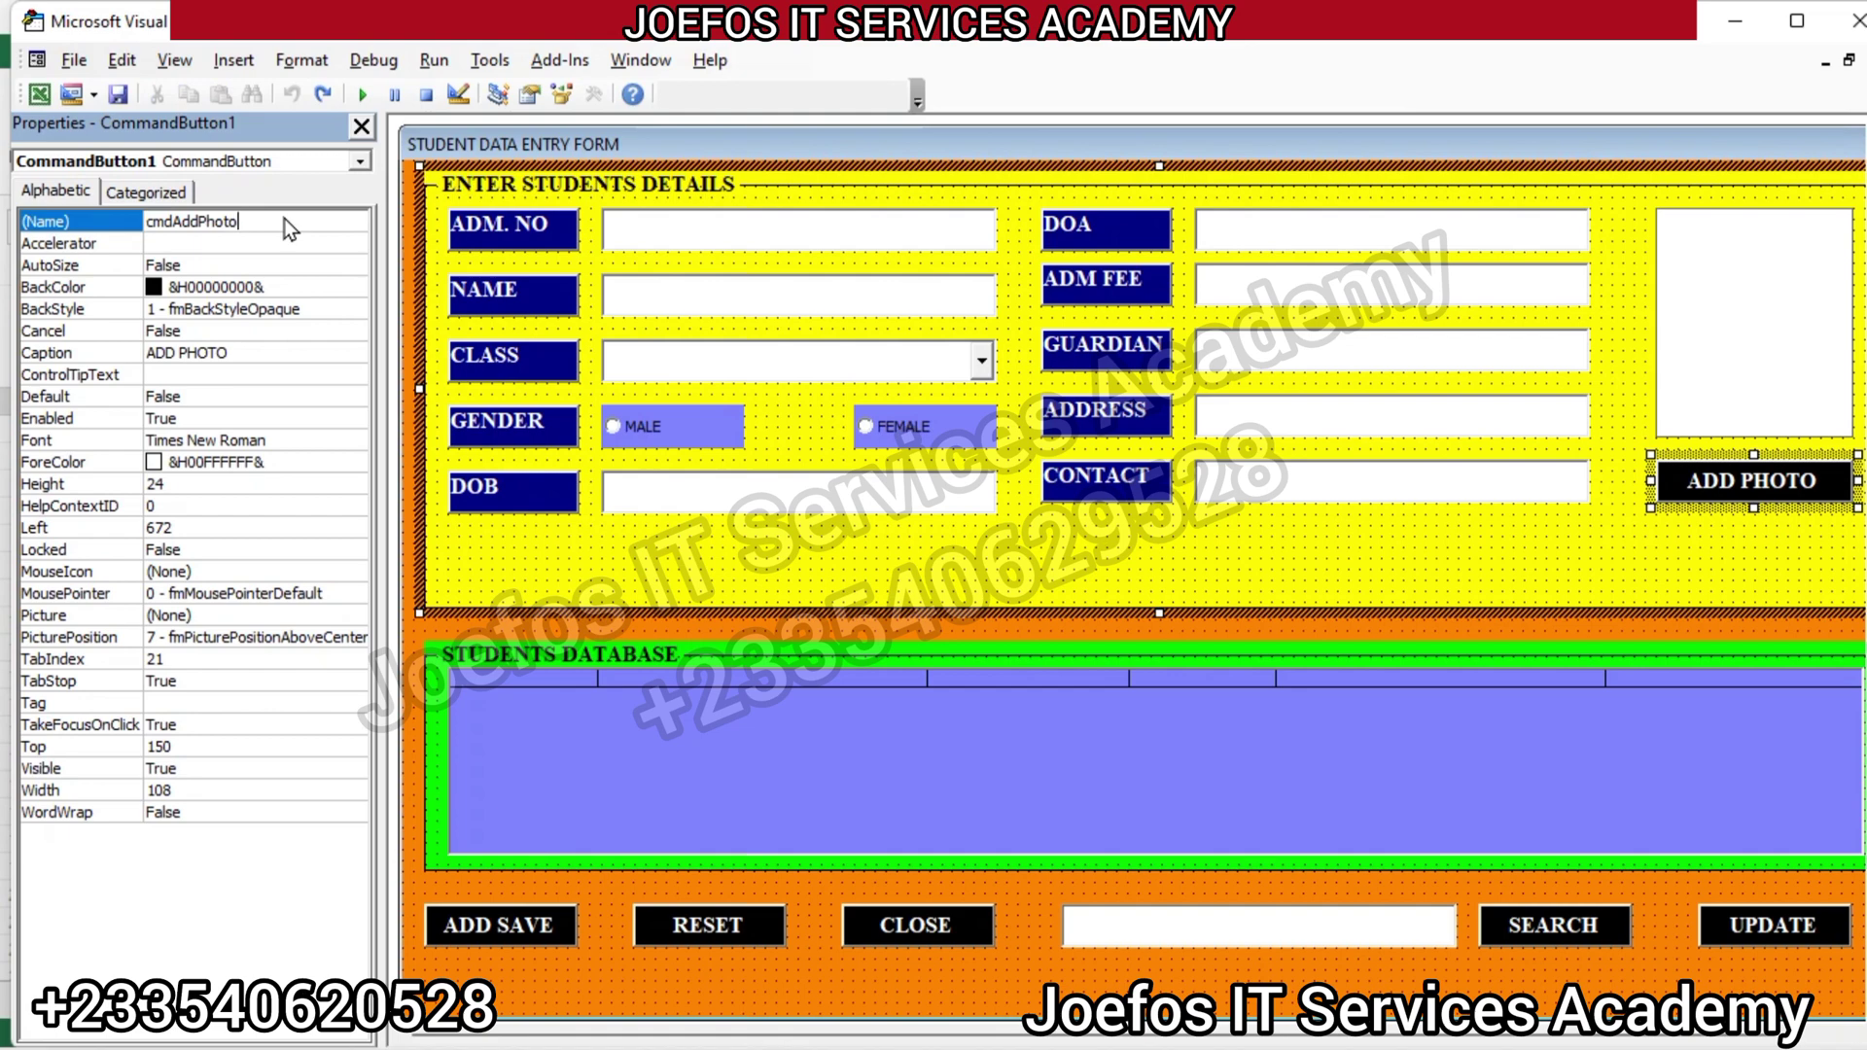
pyautogui.press('Return')
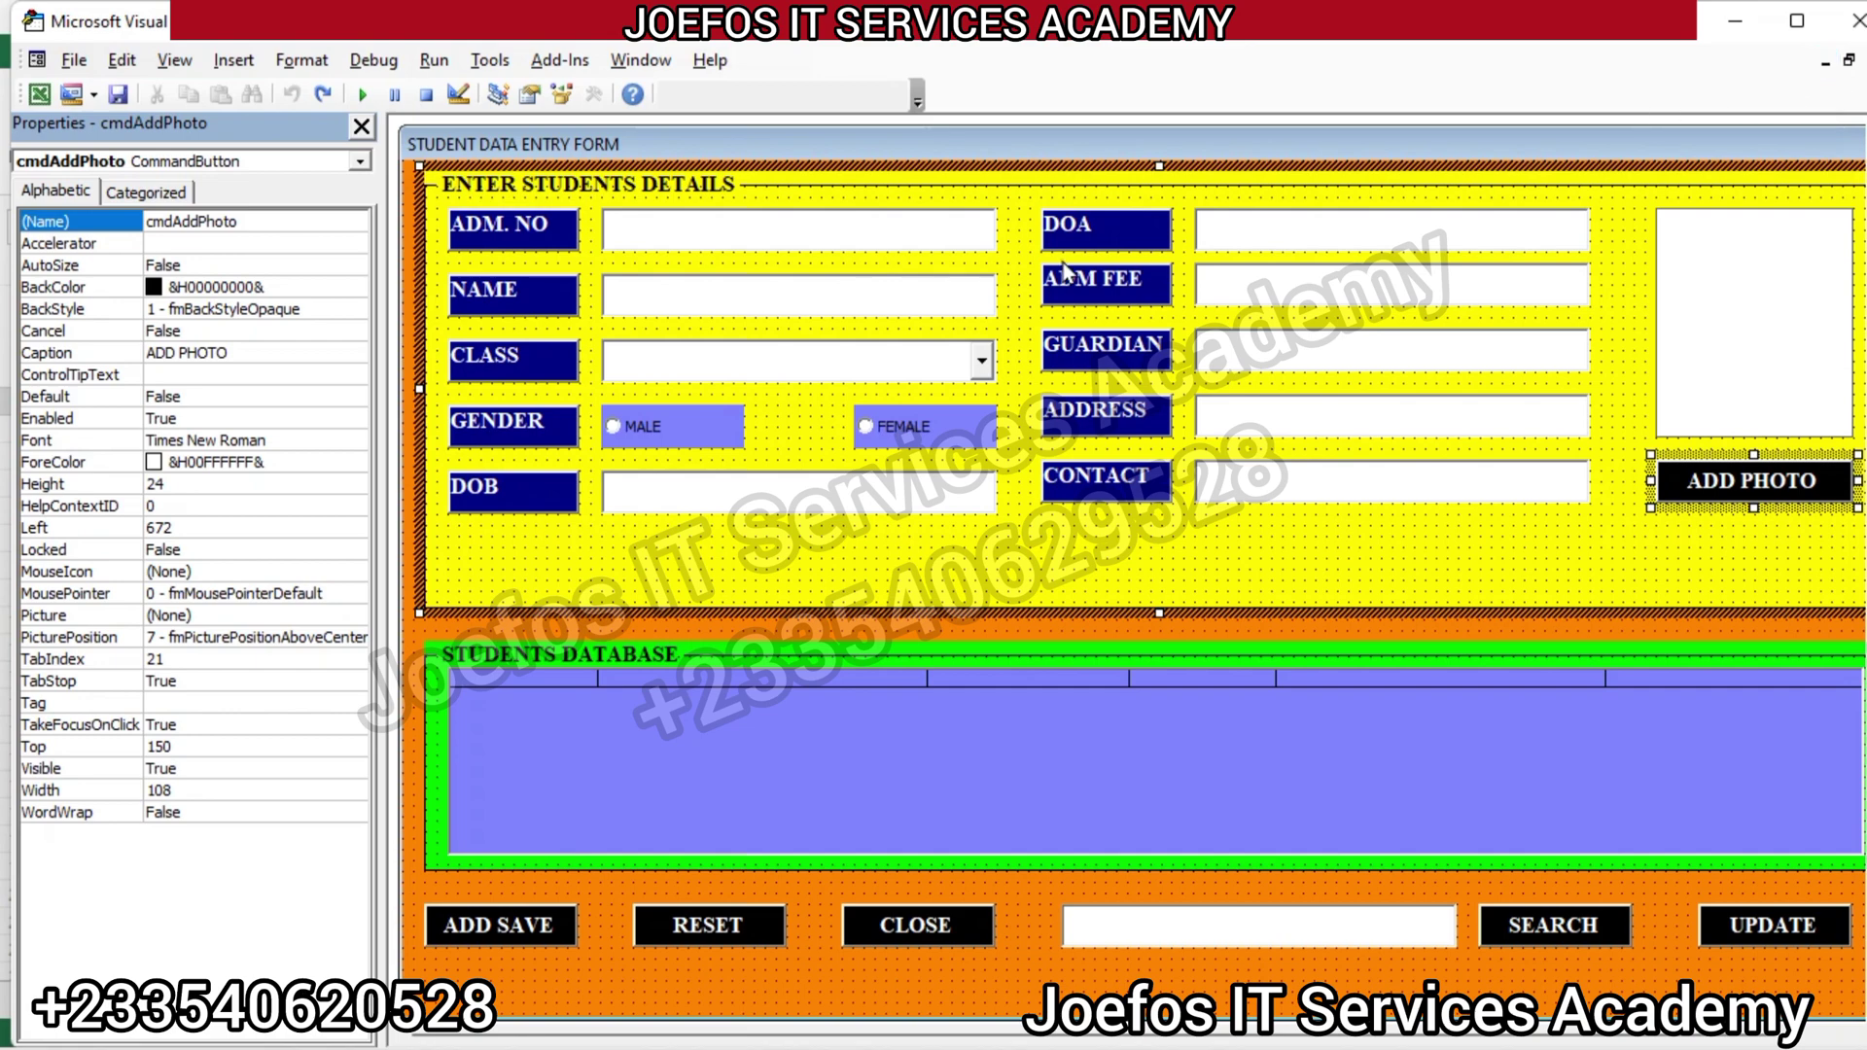
pyautogui.click(434, 60)
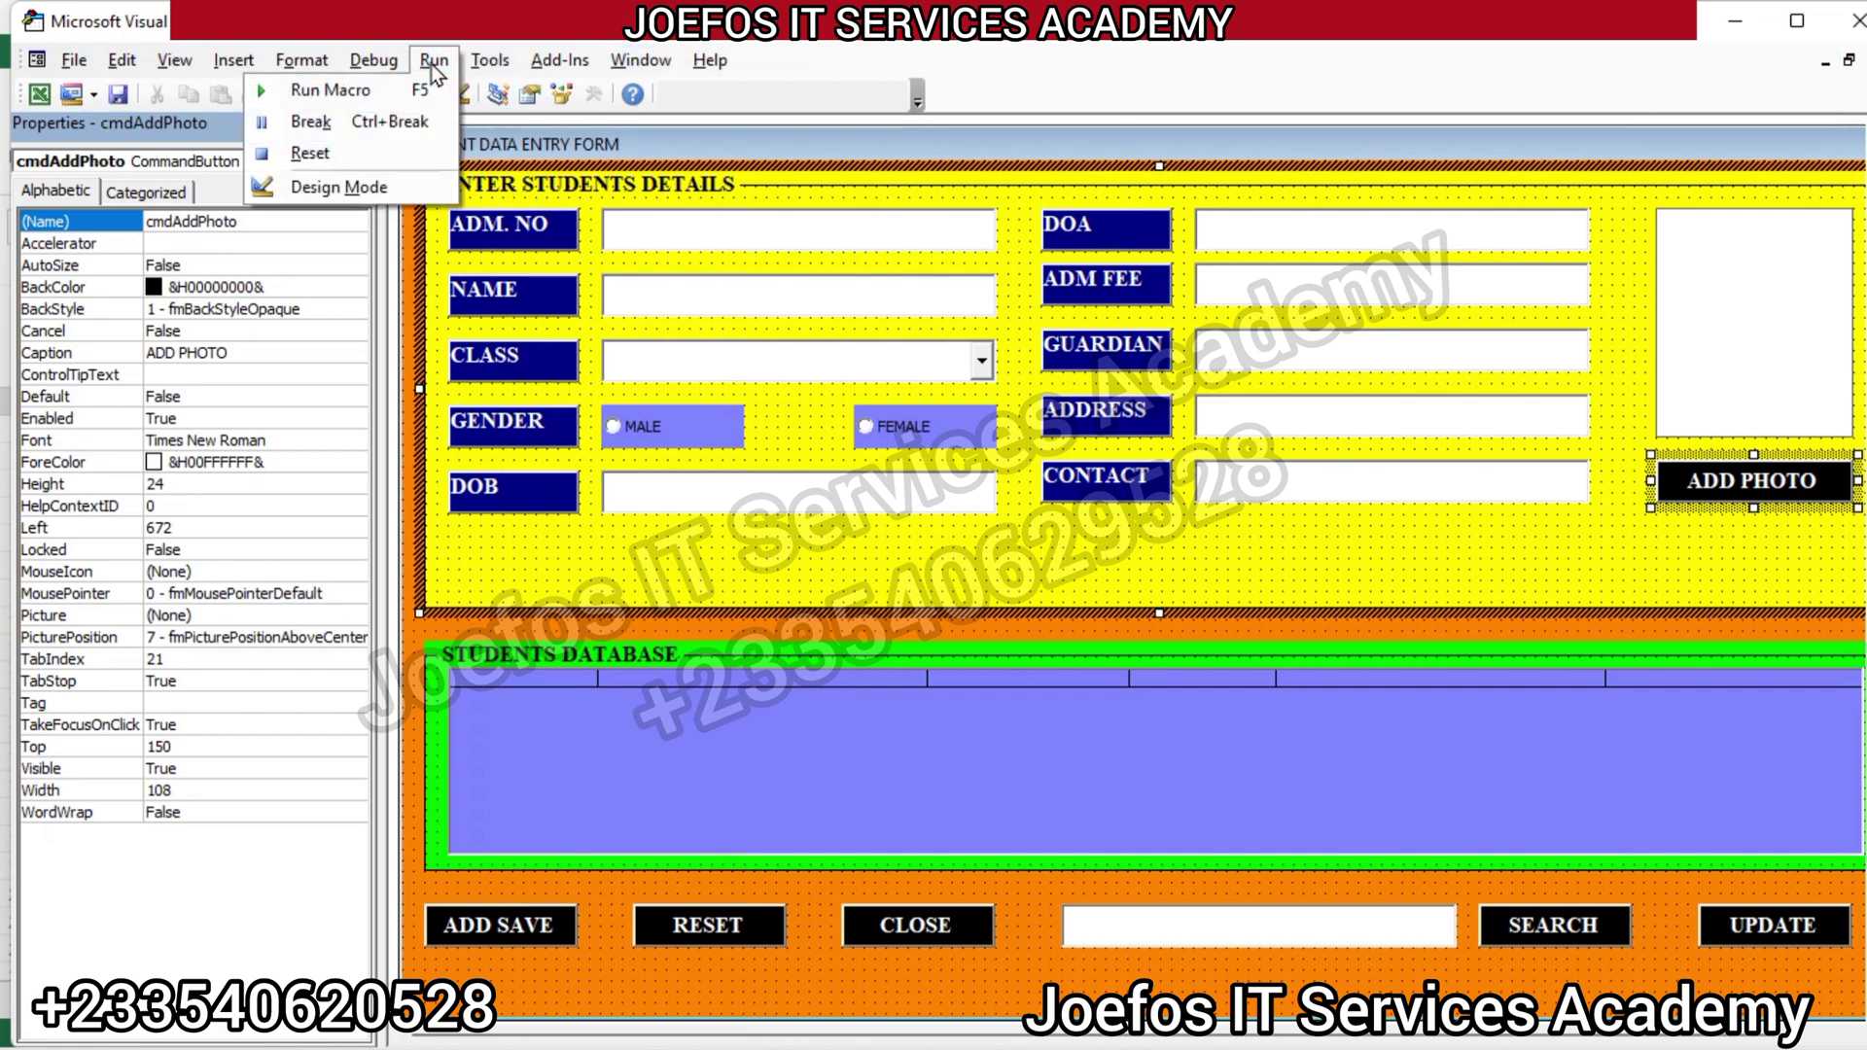
pyautogui.moveTo(490, 60)
pyautogui.click(867, 288)
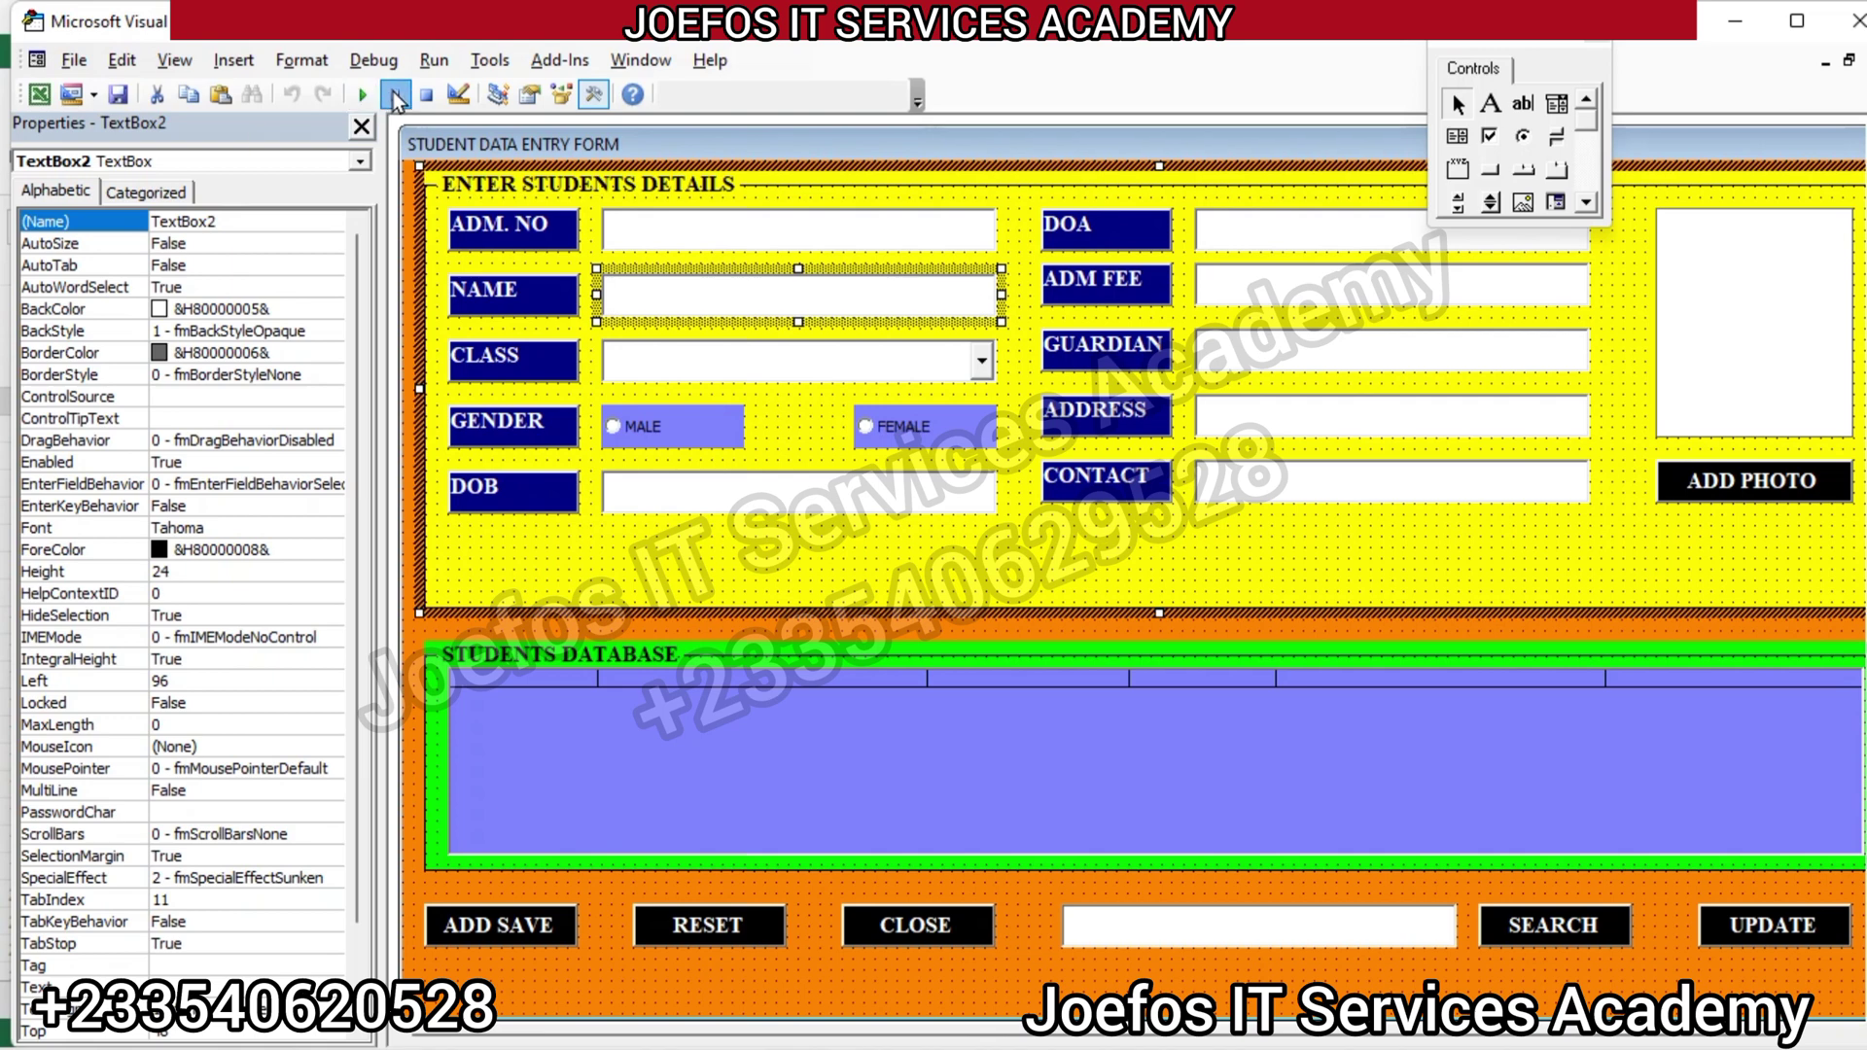
pyautogui.click(434, 59)
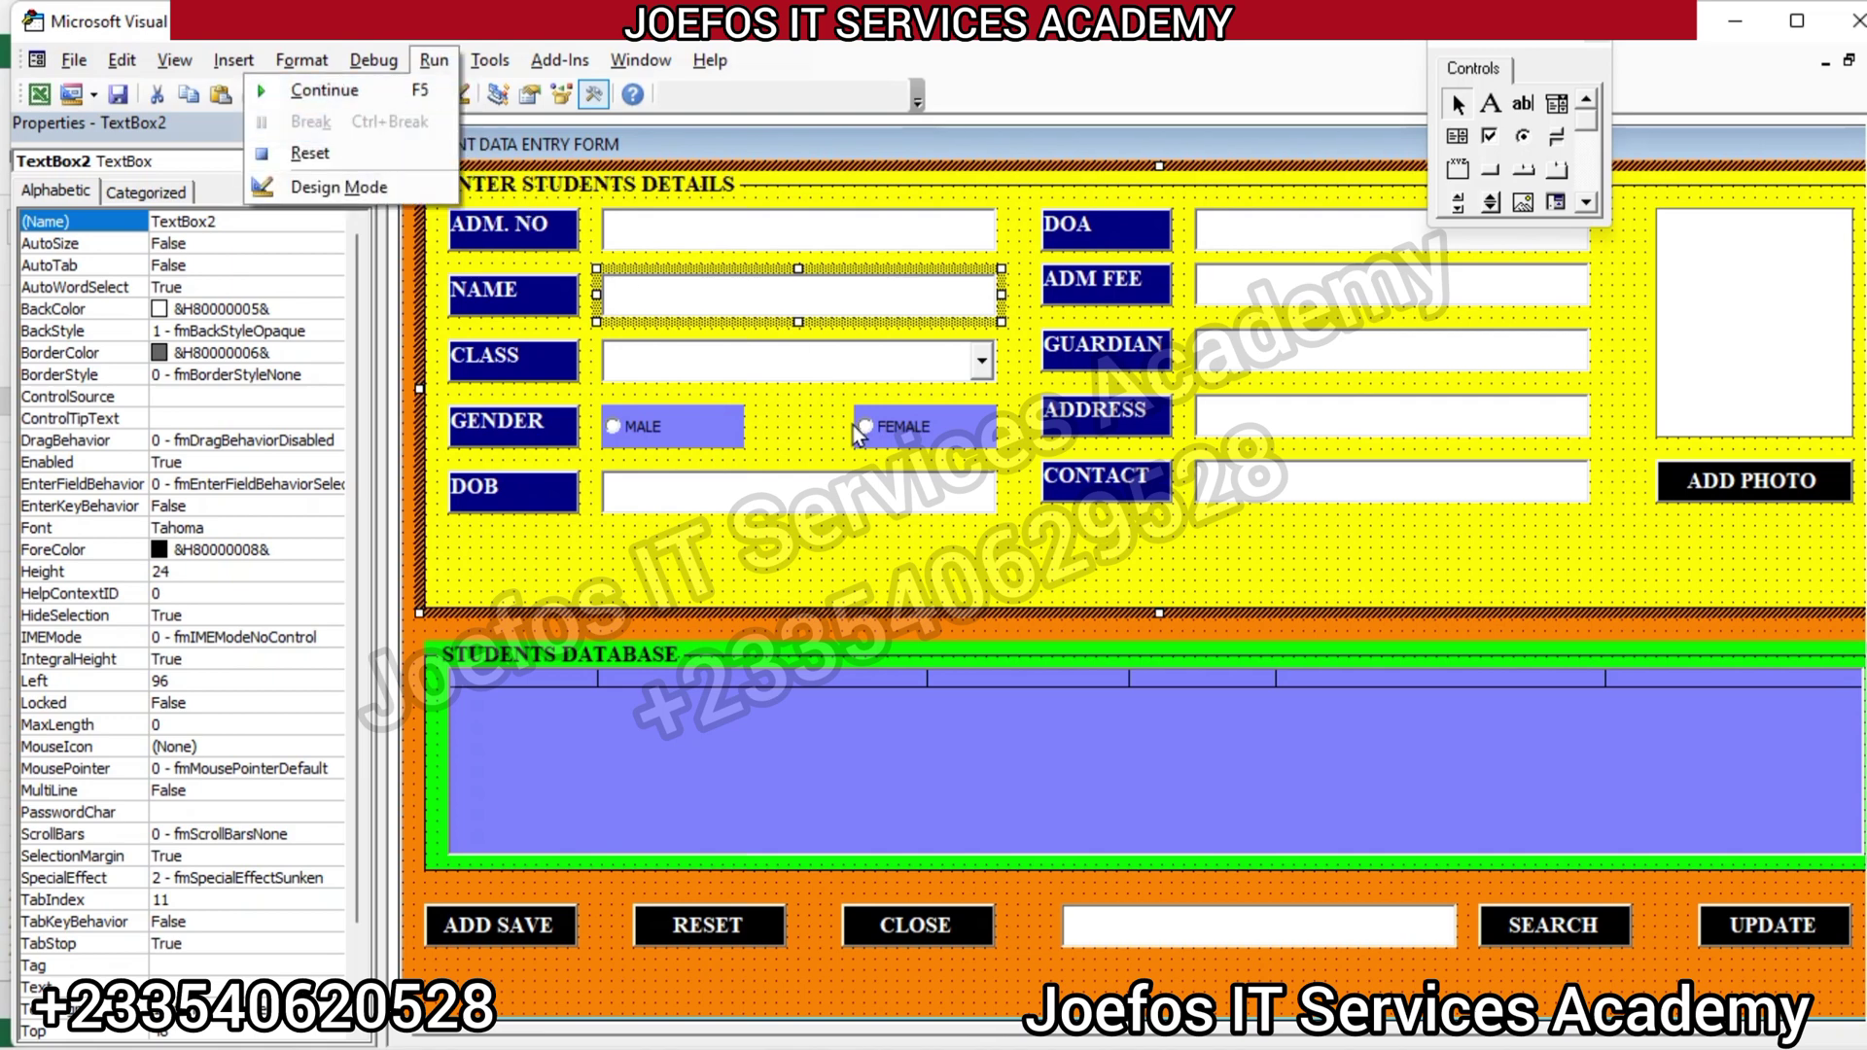
pyautogui.click(803, 424)
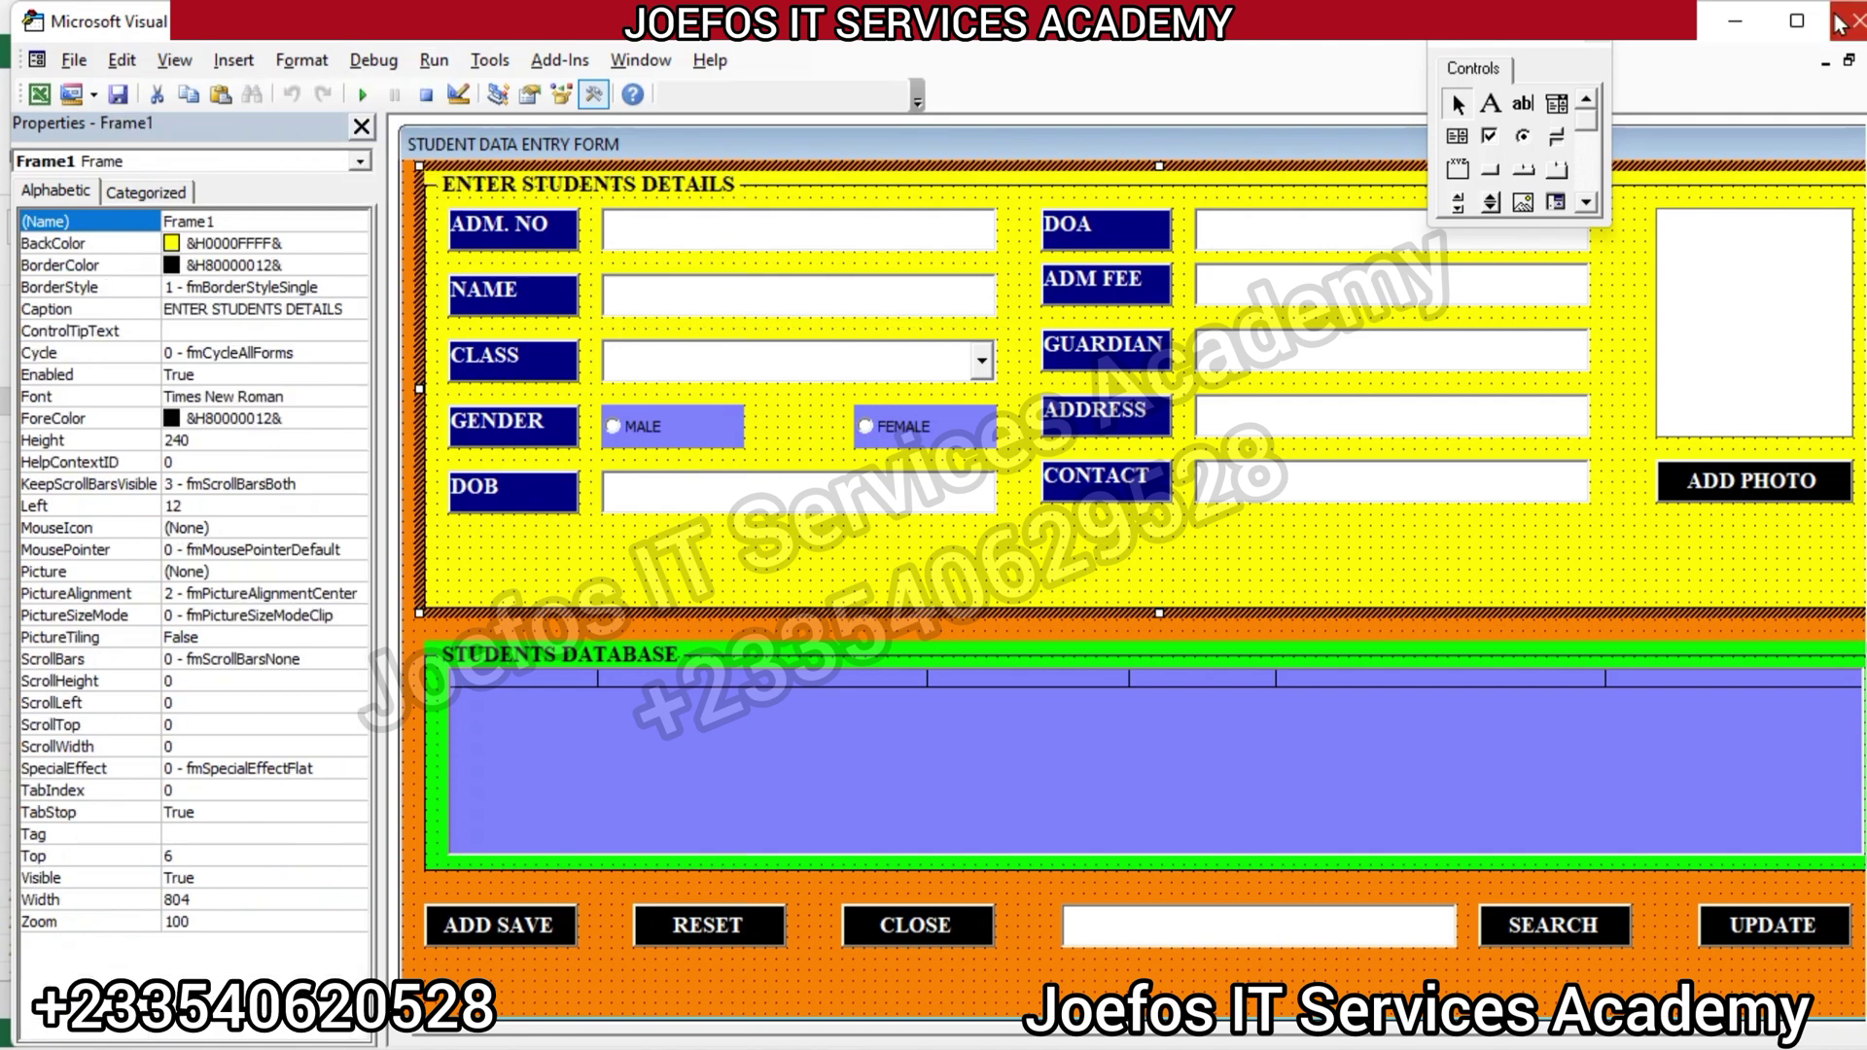
# Switch back to the Excel workbook and rename the Sheet2 worksheet as SETTINGS
pyautogui.click(1735, 22)
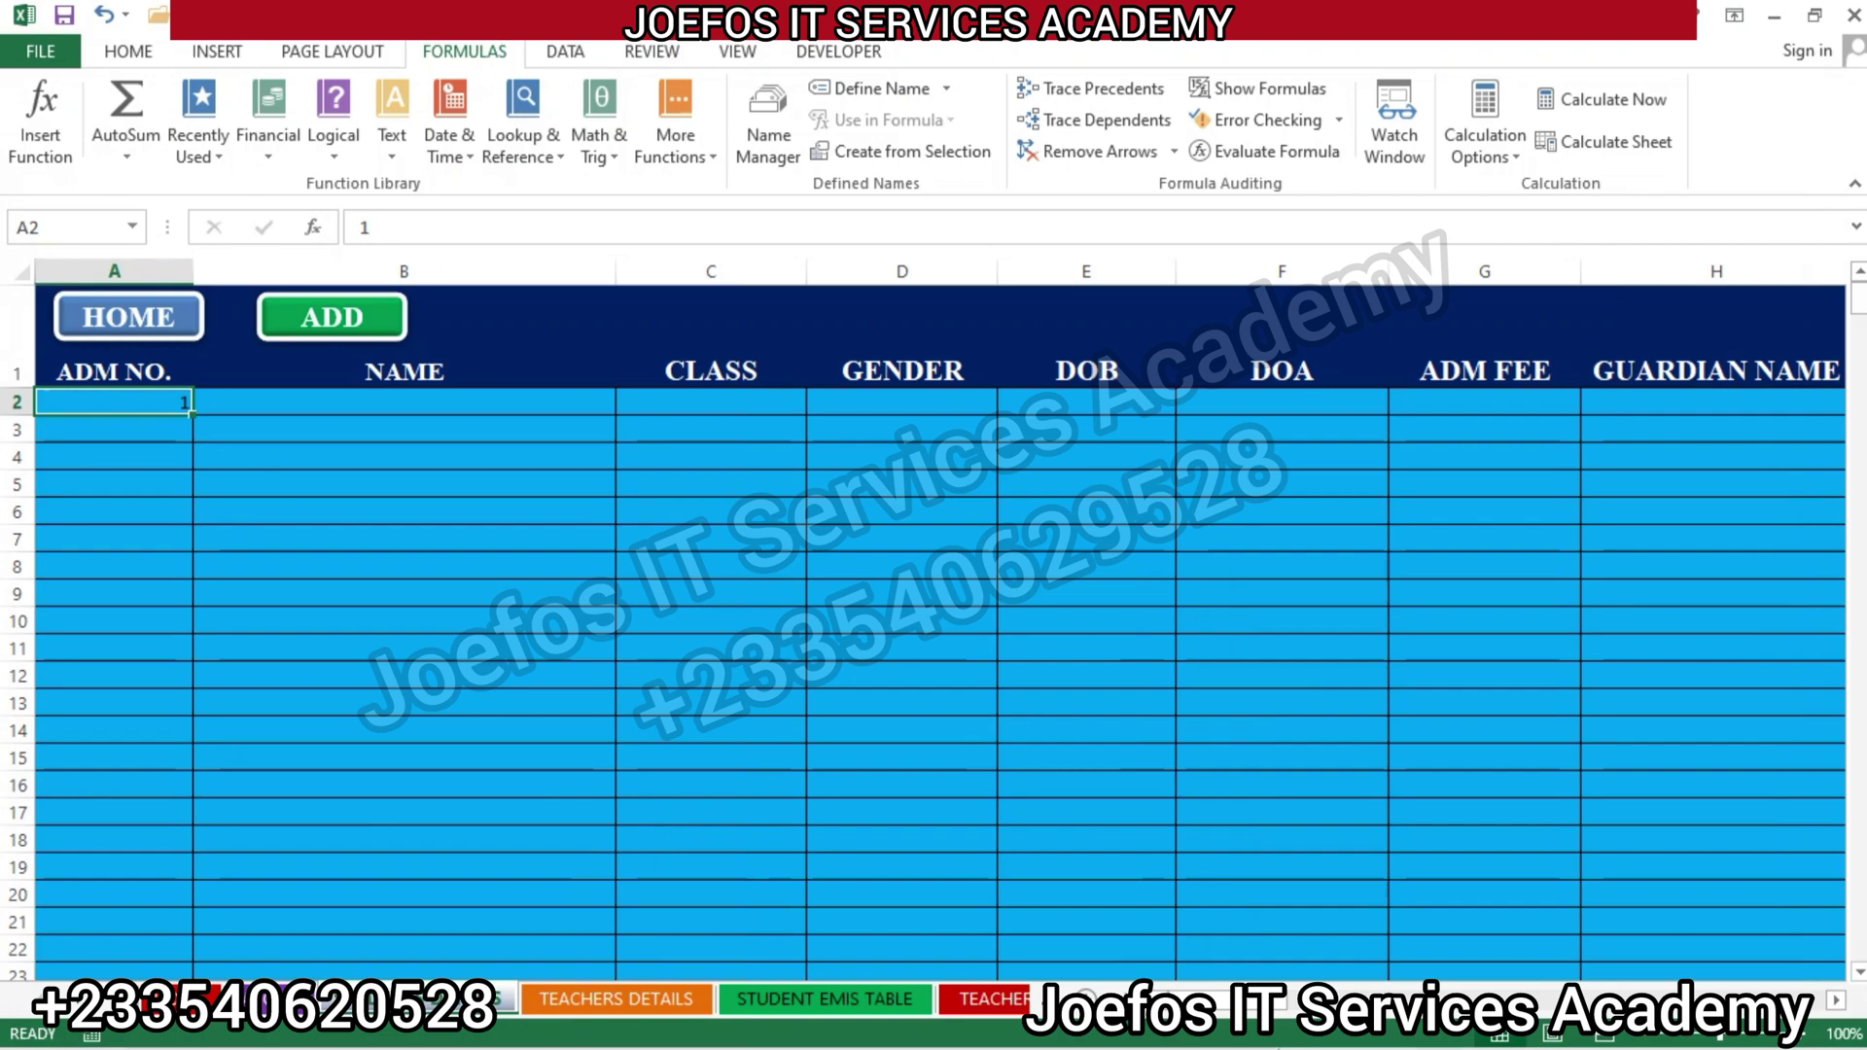
pyautogui.moveTo(1086, 977)
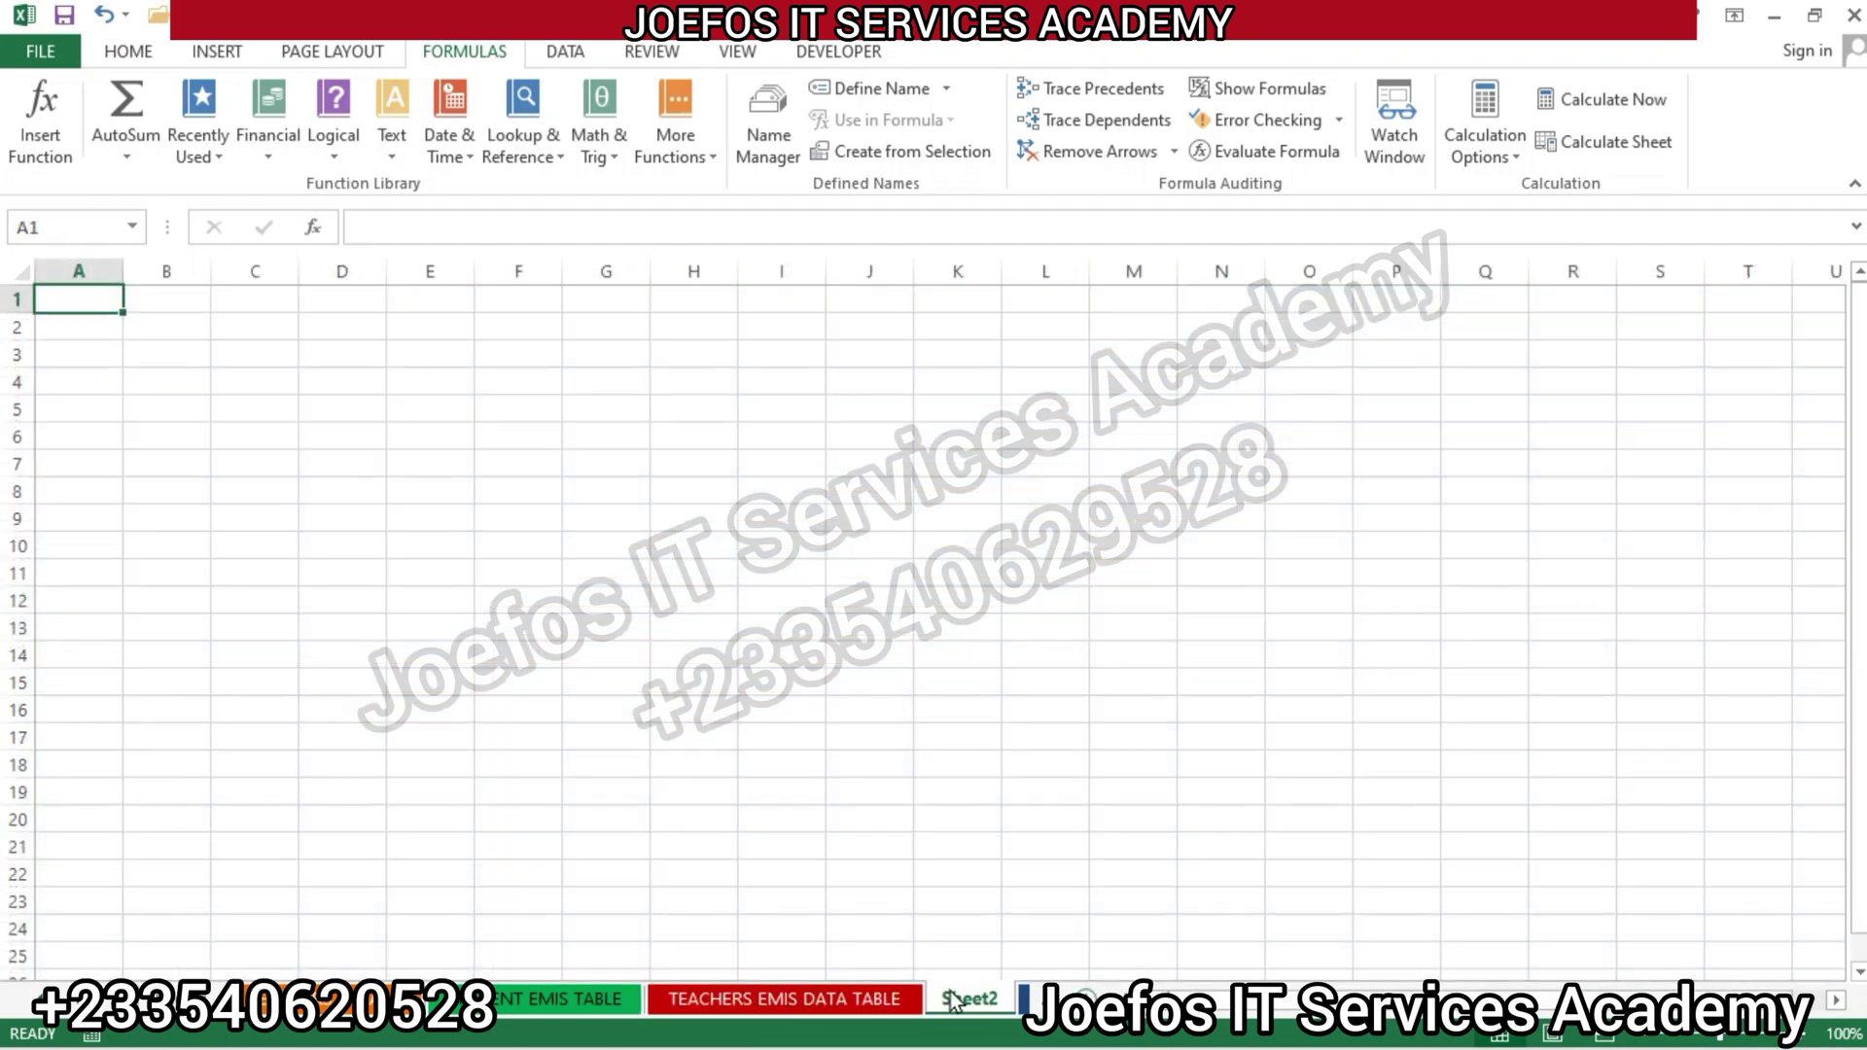
pyautogui.doubleClick(951, 997)
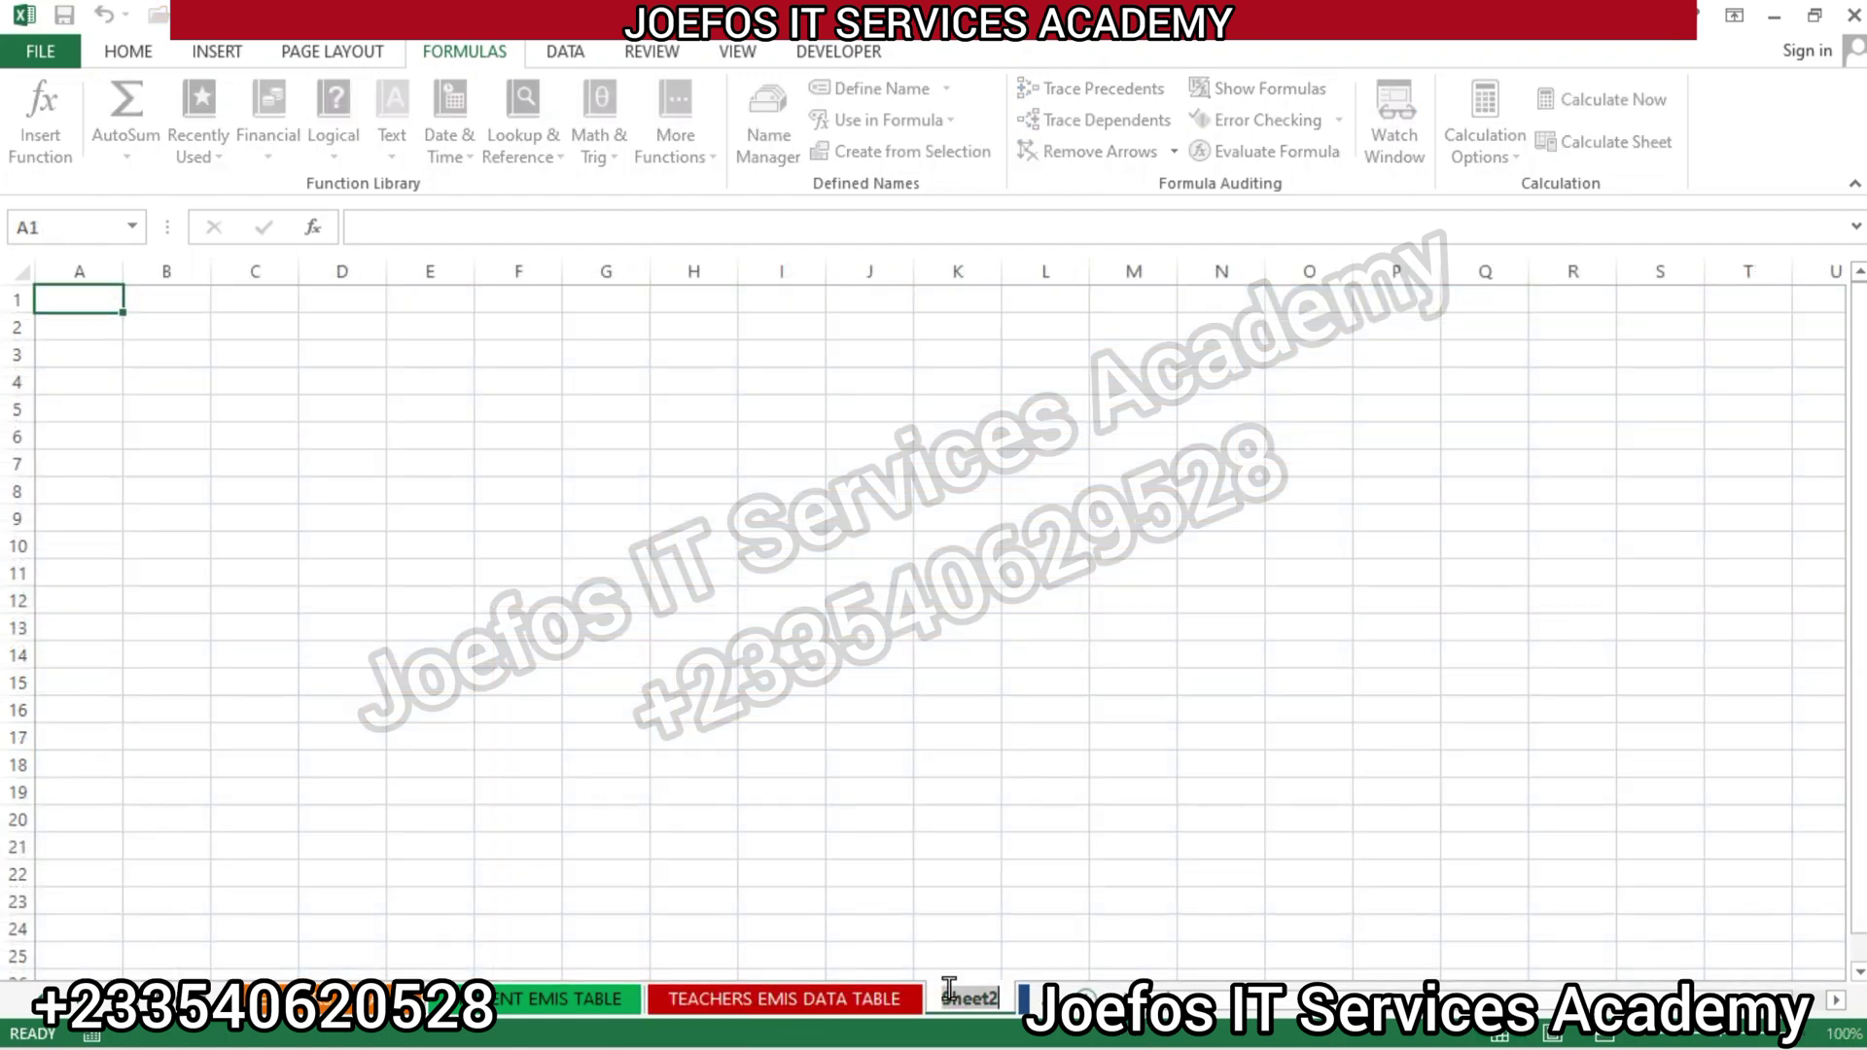
pyautogui.press('BackSpace')
pyautogui.write('SET')
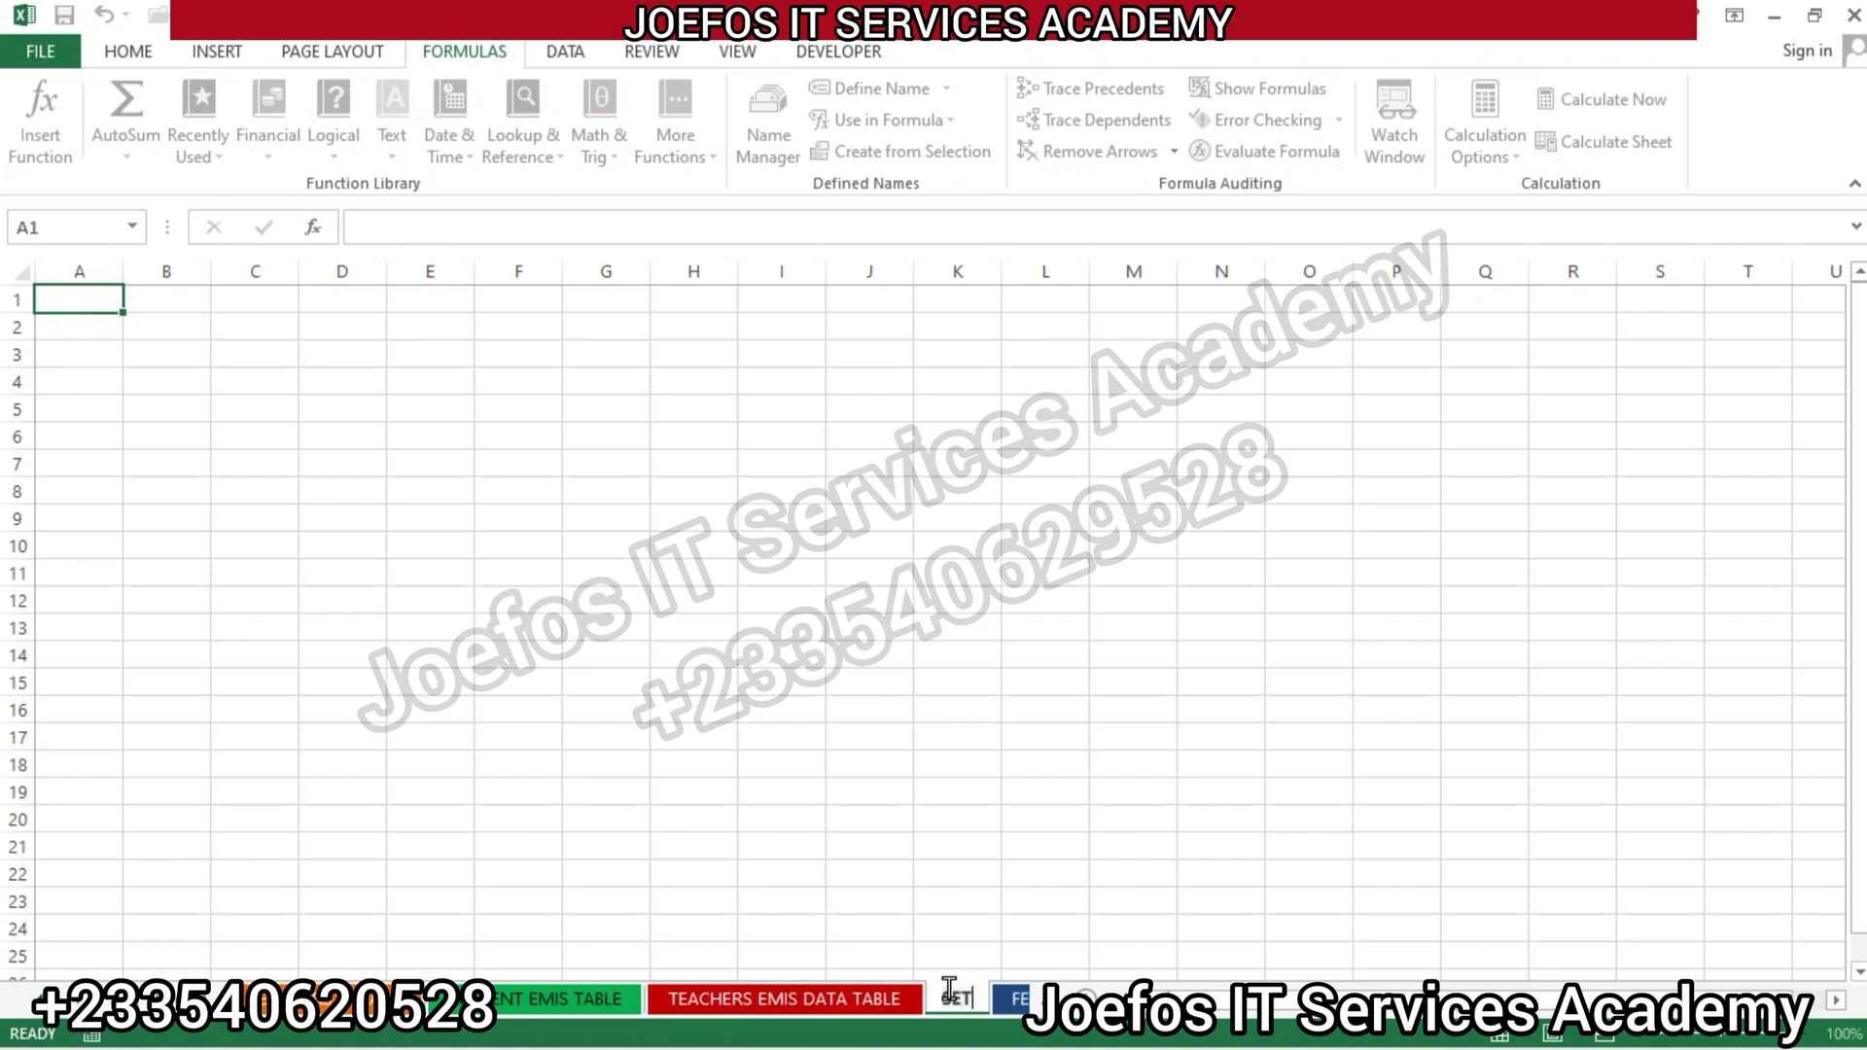
pyautogui.write('TINGS')
pyautogui.press('Return')
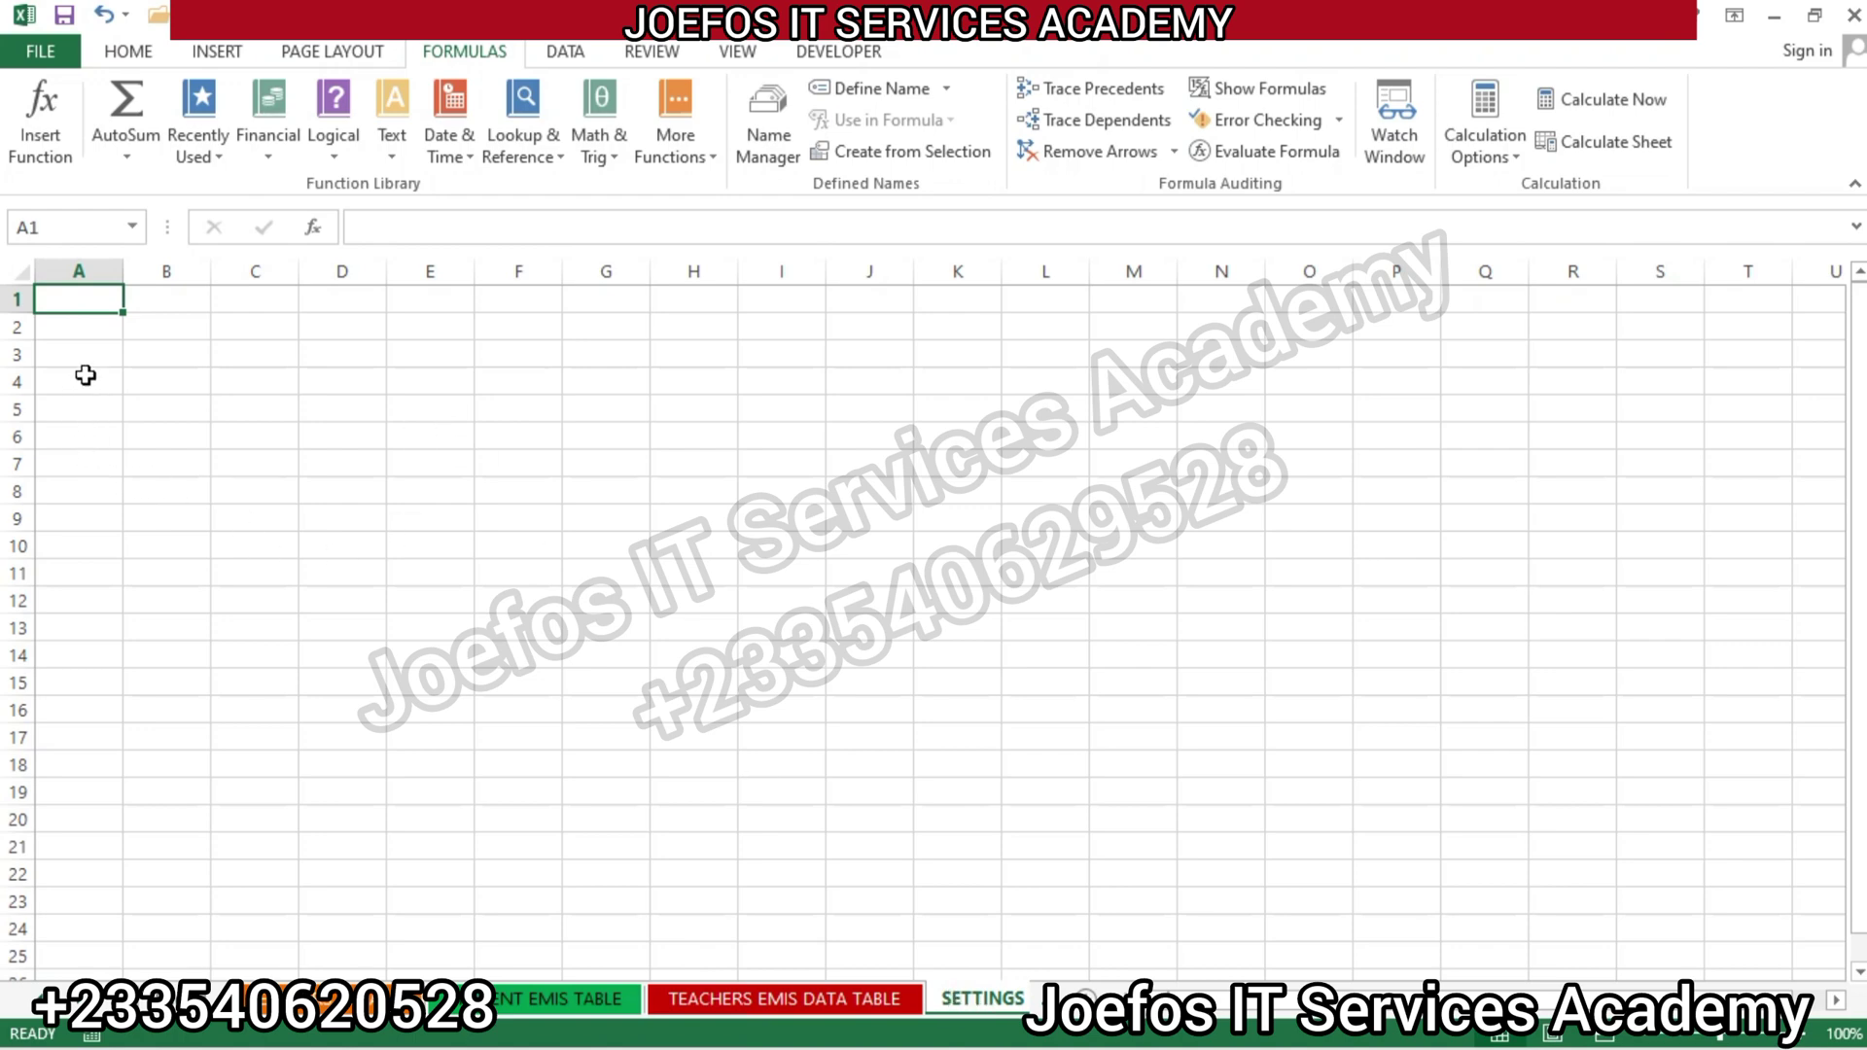
# Enter the class names KG ONE in cell B5 and KG TWO in cell B6 of the SETTINGS sheet
pyautogui.click(85, 413)
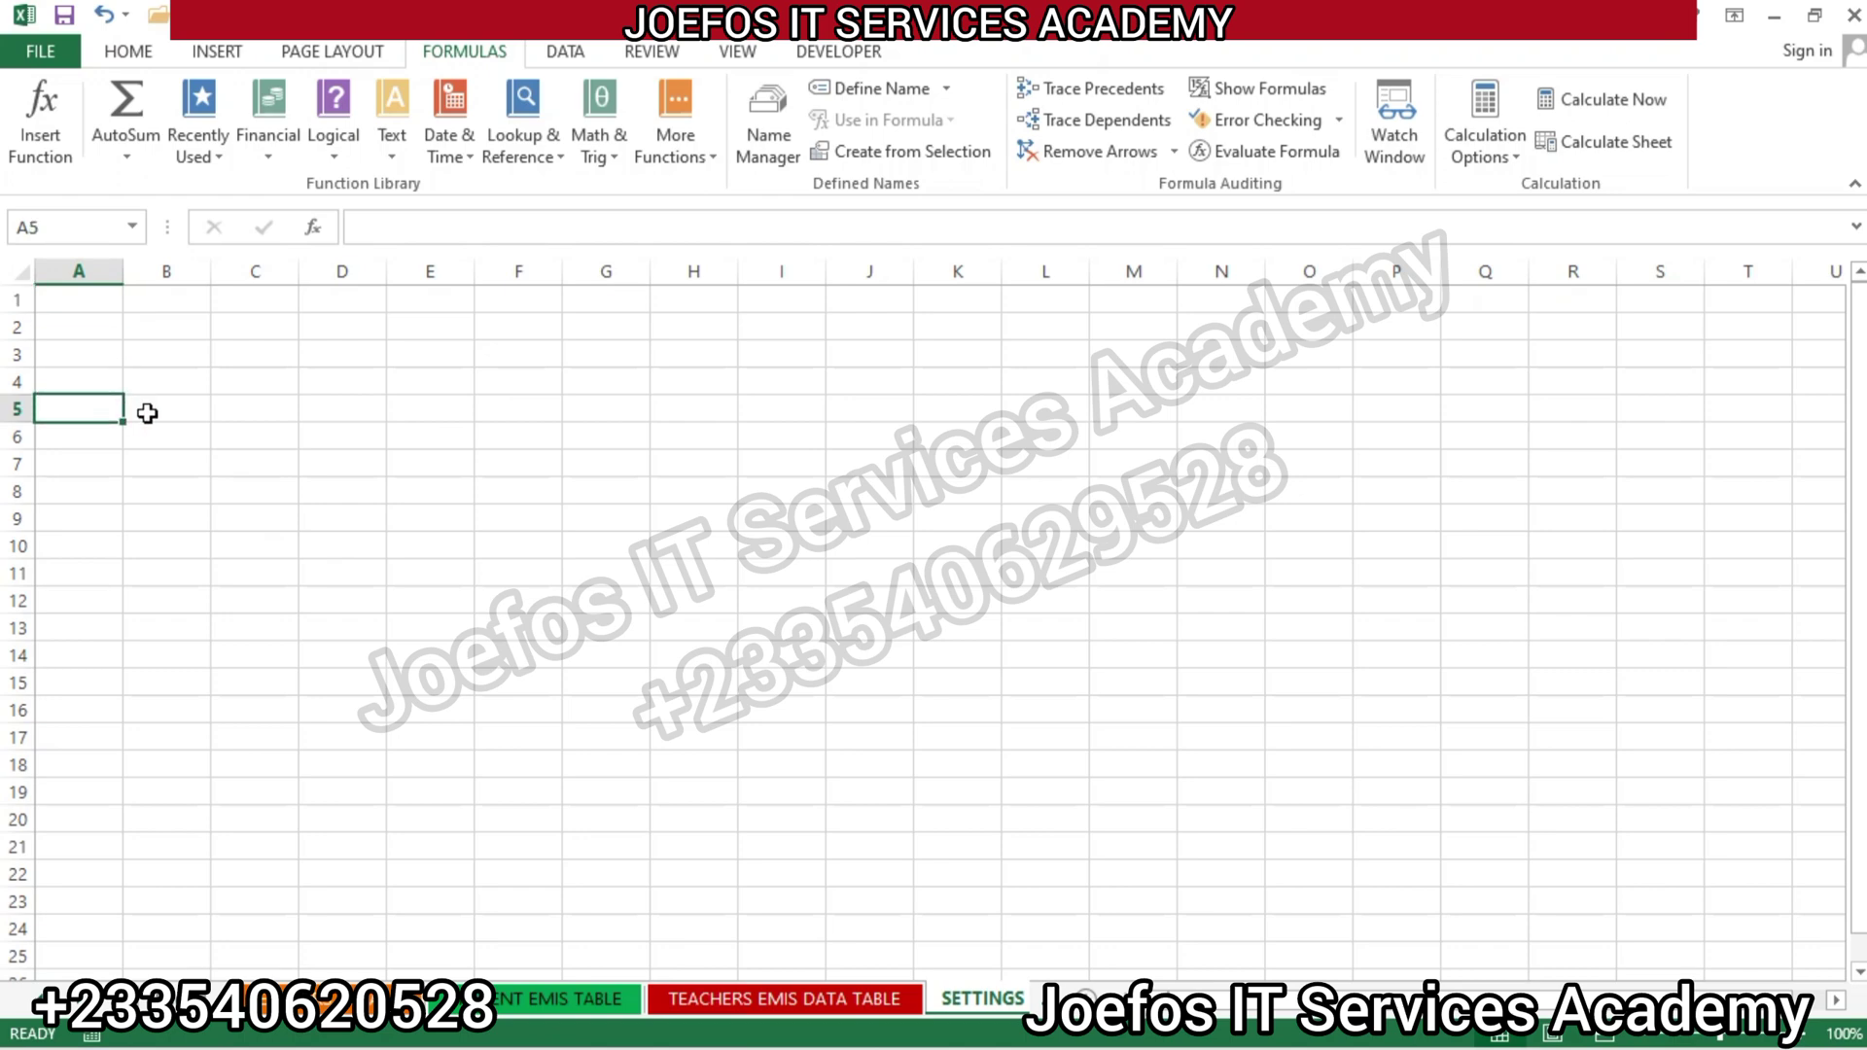
pyautogui.click(149, 413)
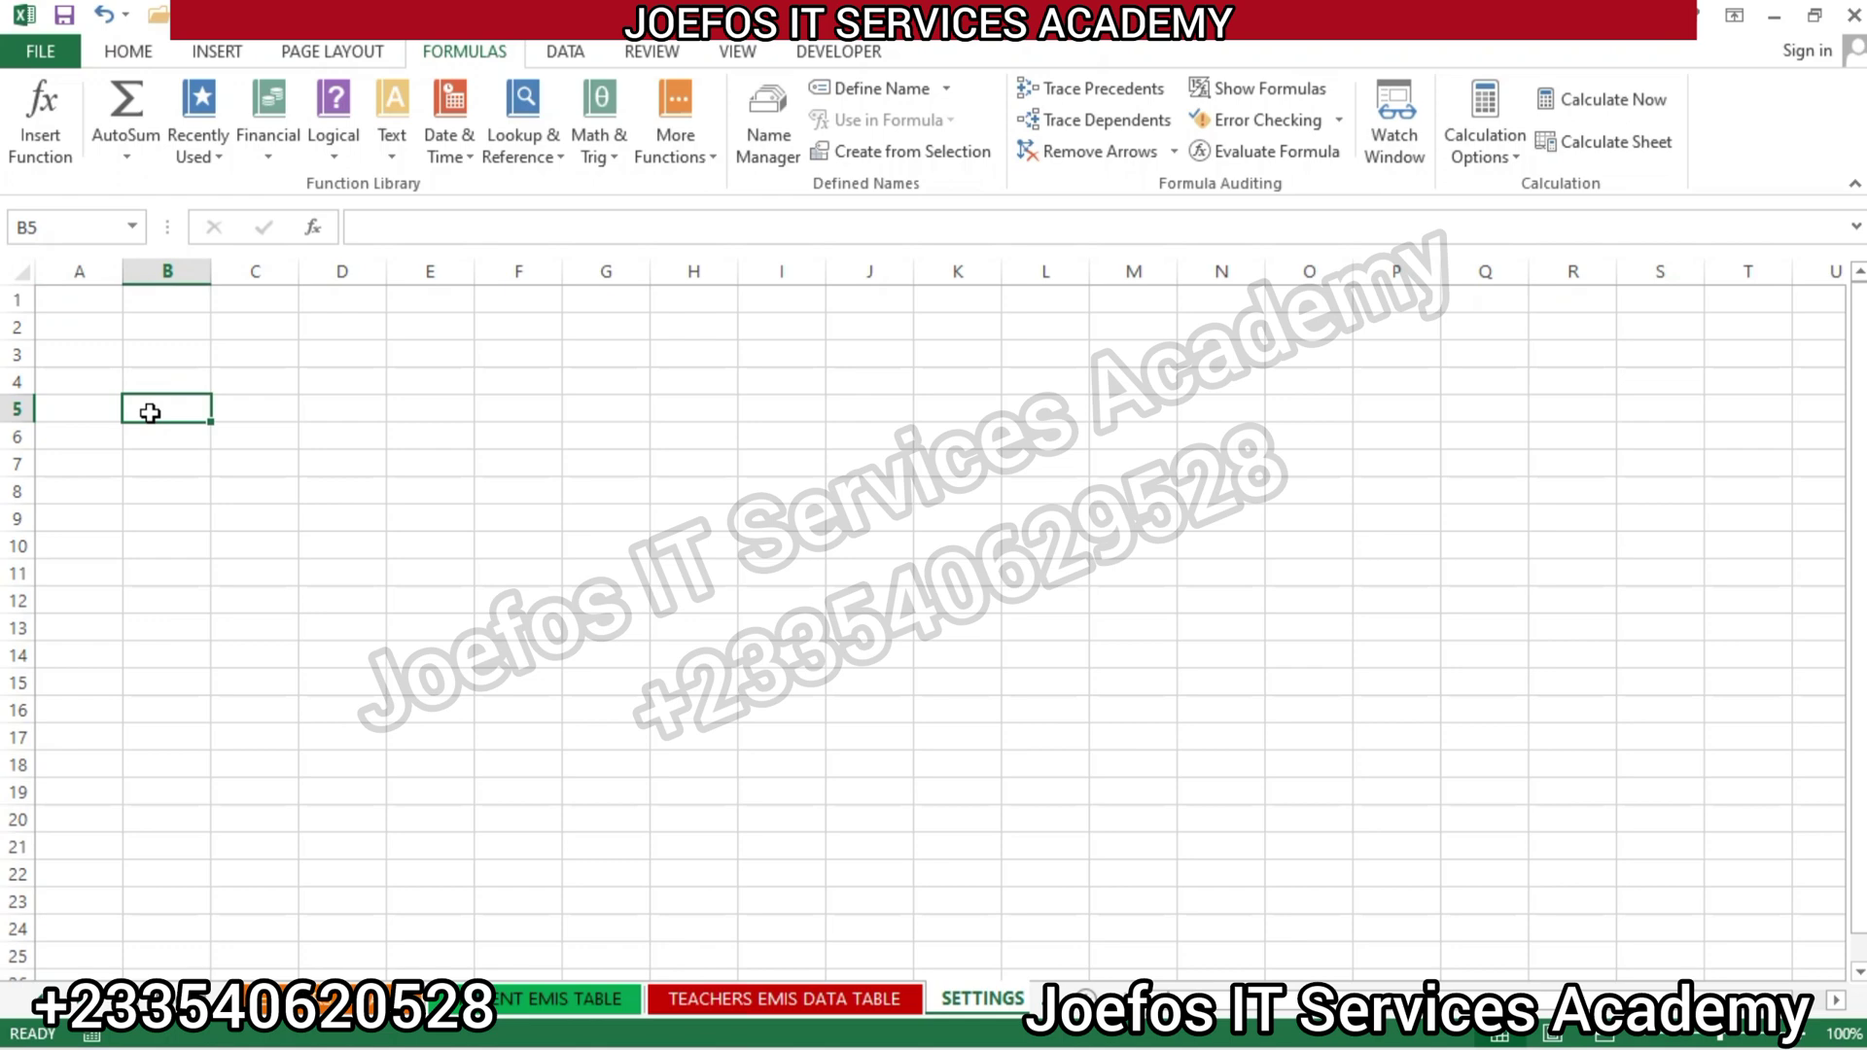
pyautogui.write('KG')
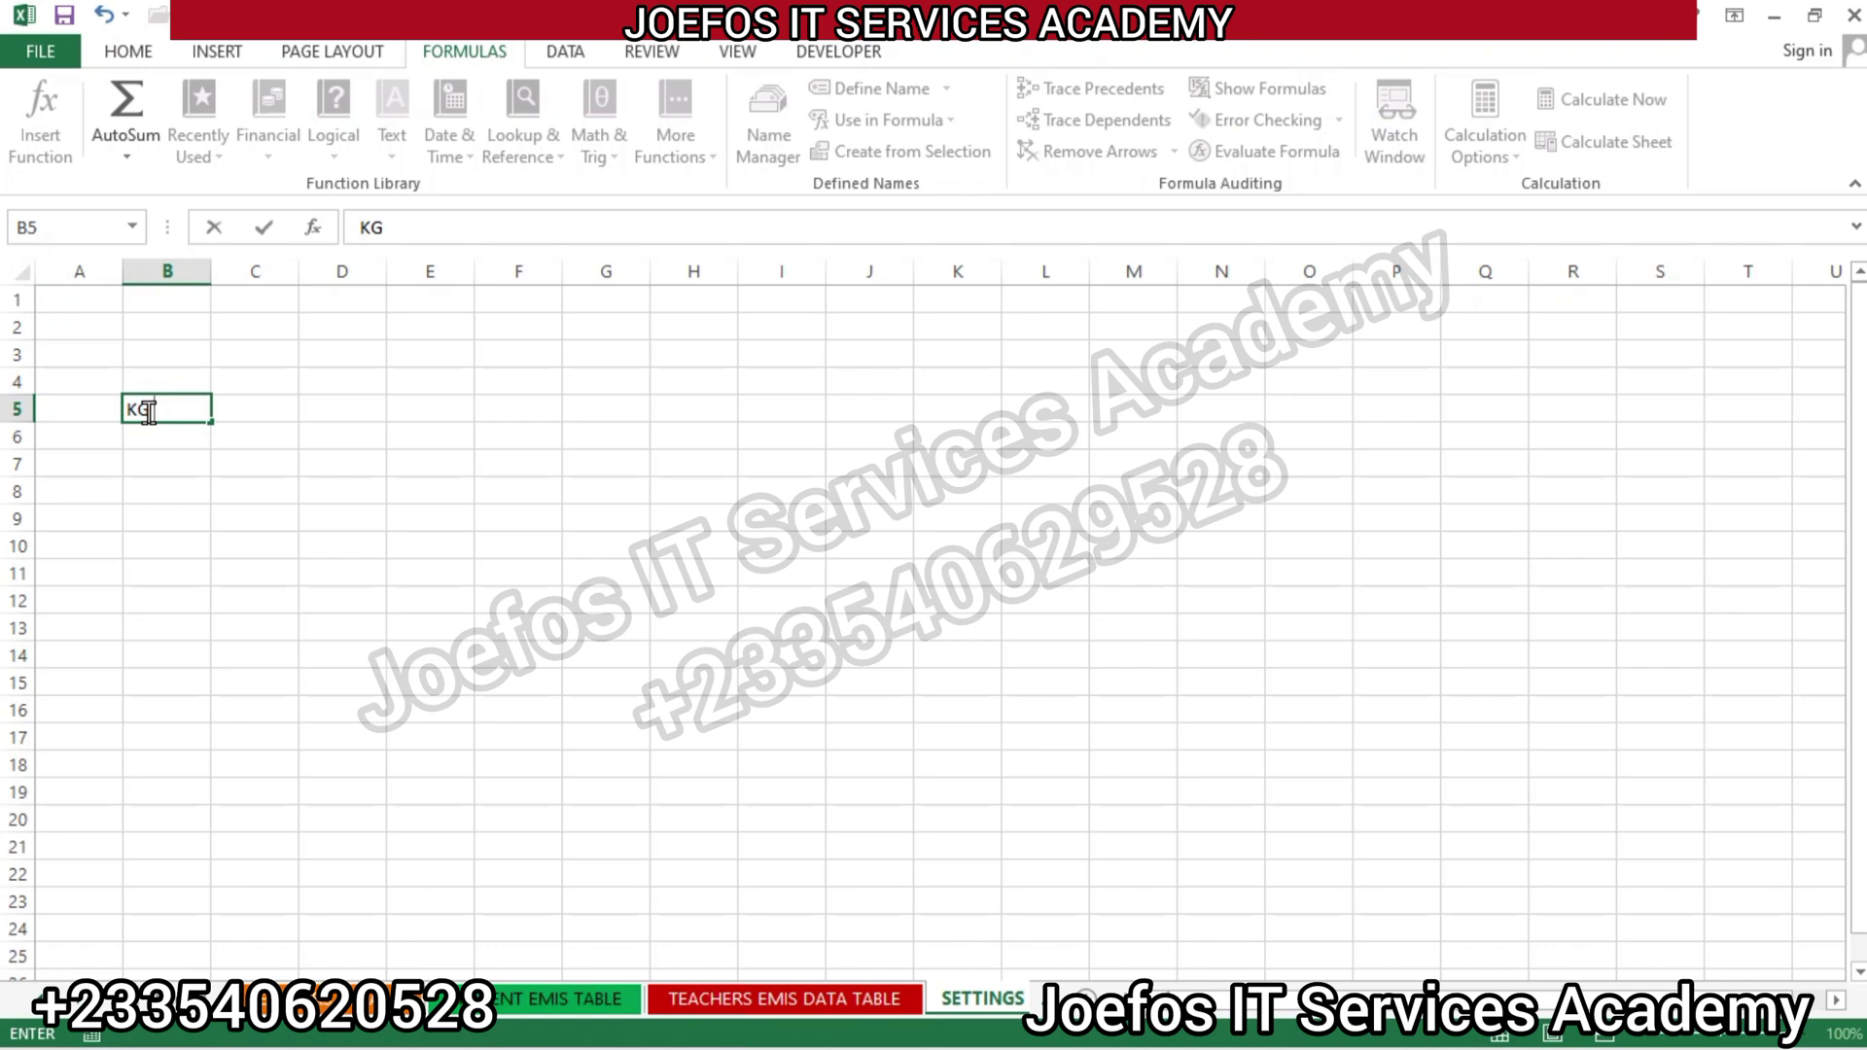
pyautogui.write(' ONE')
pyautogui.click(158, 434)
pyautogui.write('KG ')
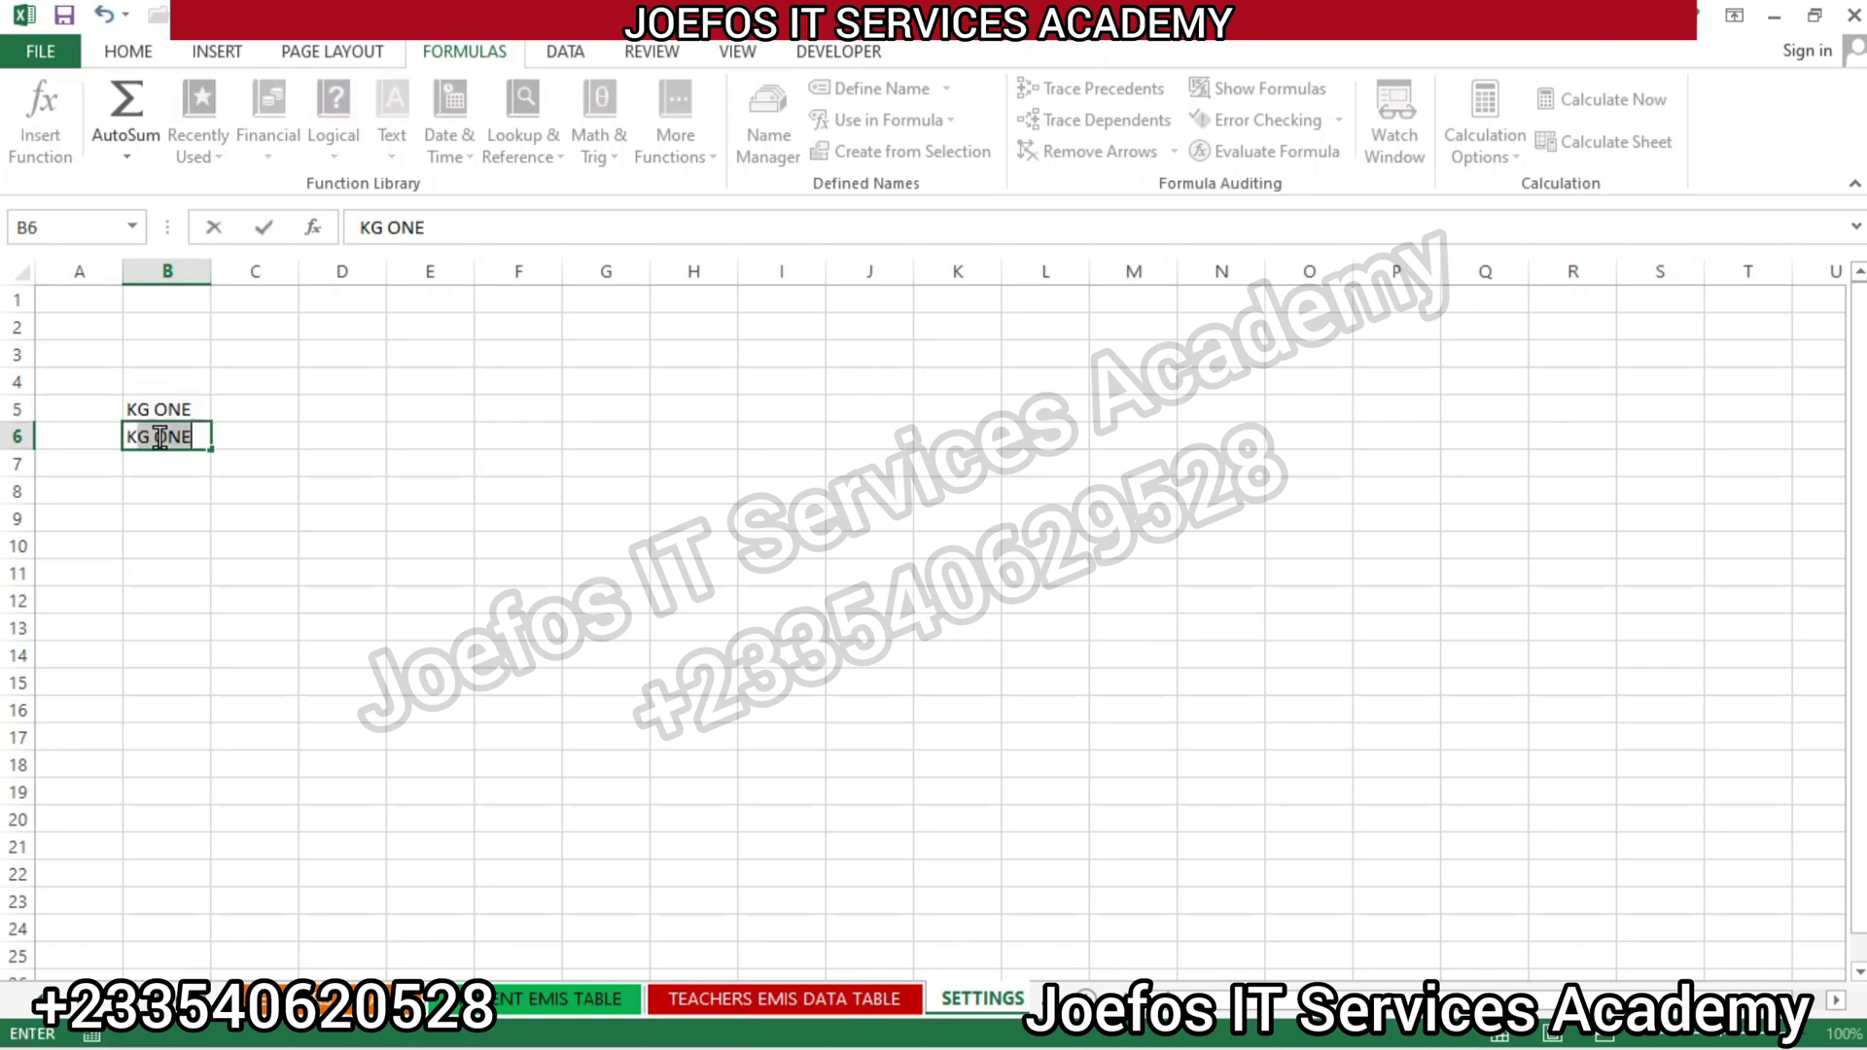
pyautogui.write('TWO')
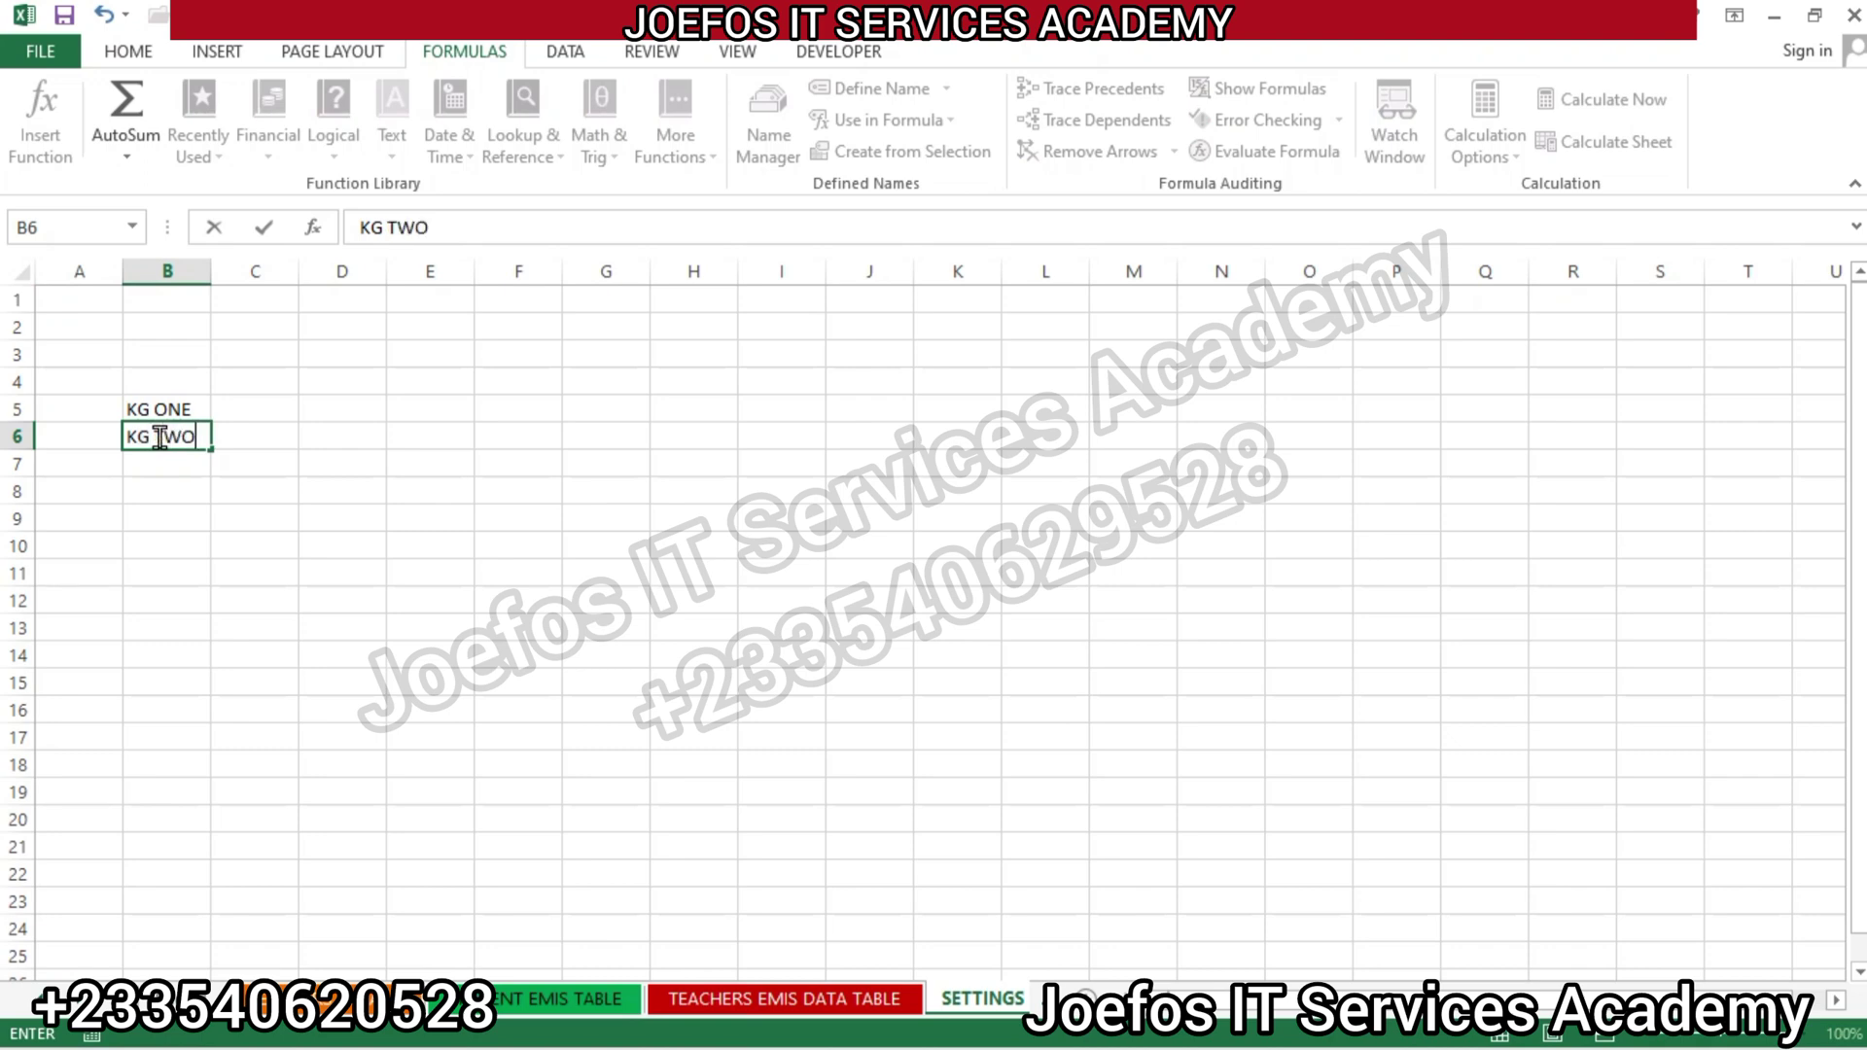
# Continue the class list with BASIC ONE, BASIC TWO and BASIC THREE in cells B7 to B9
pyautogui.click(166, 467)
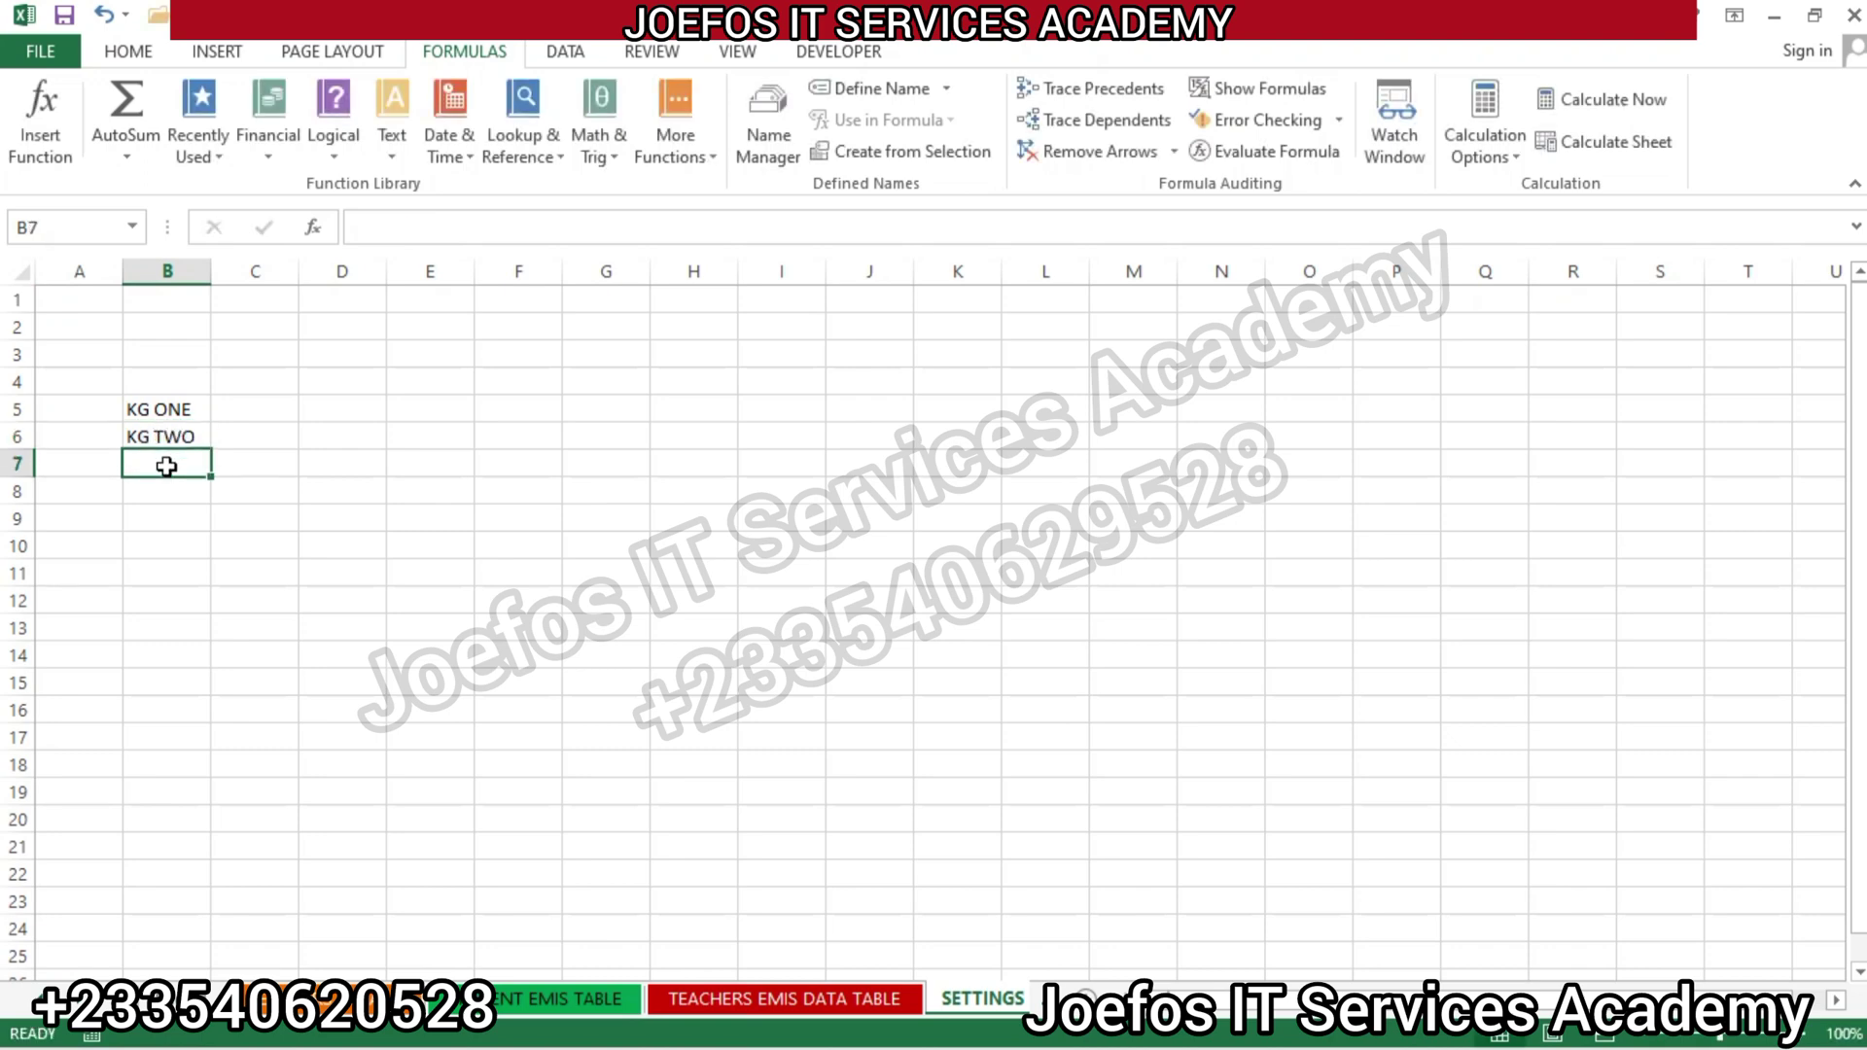
pyautogui.write('BASI')
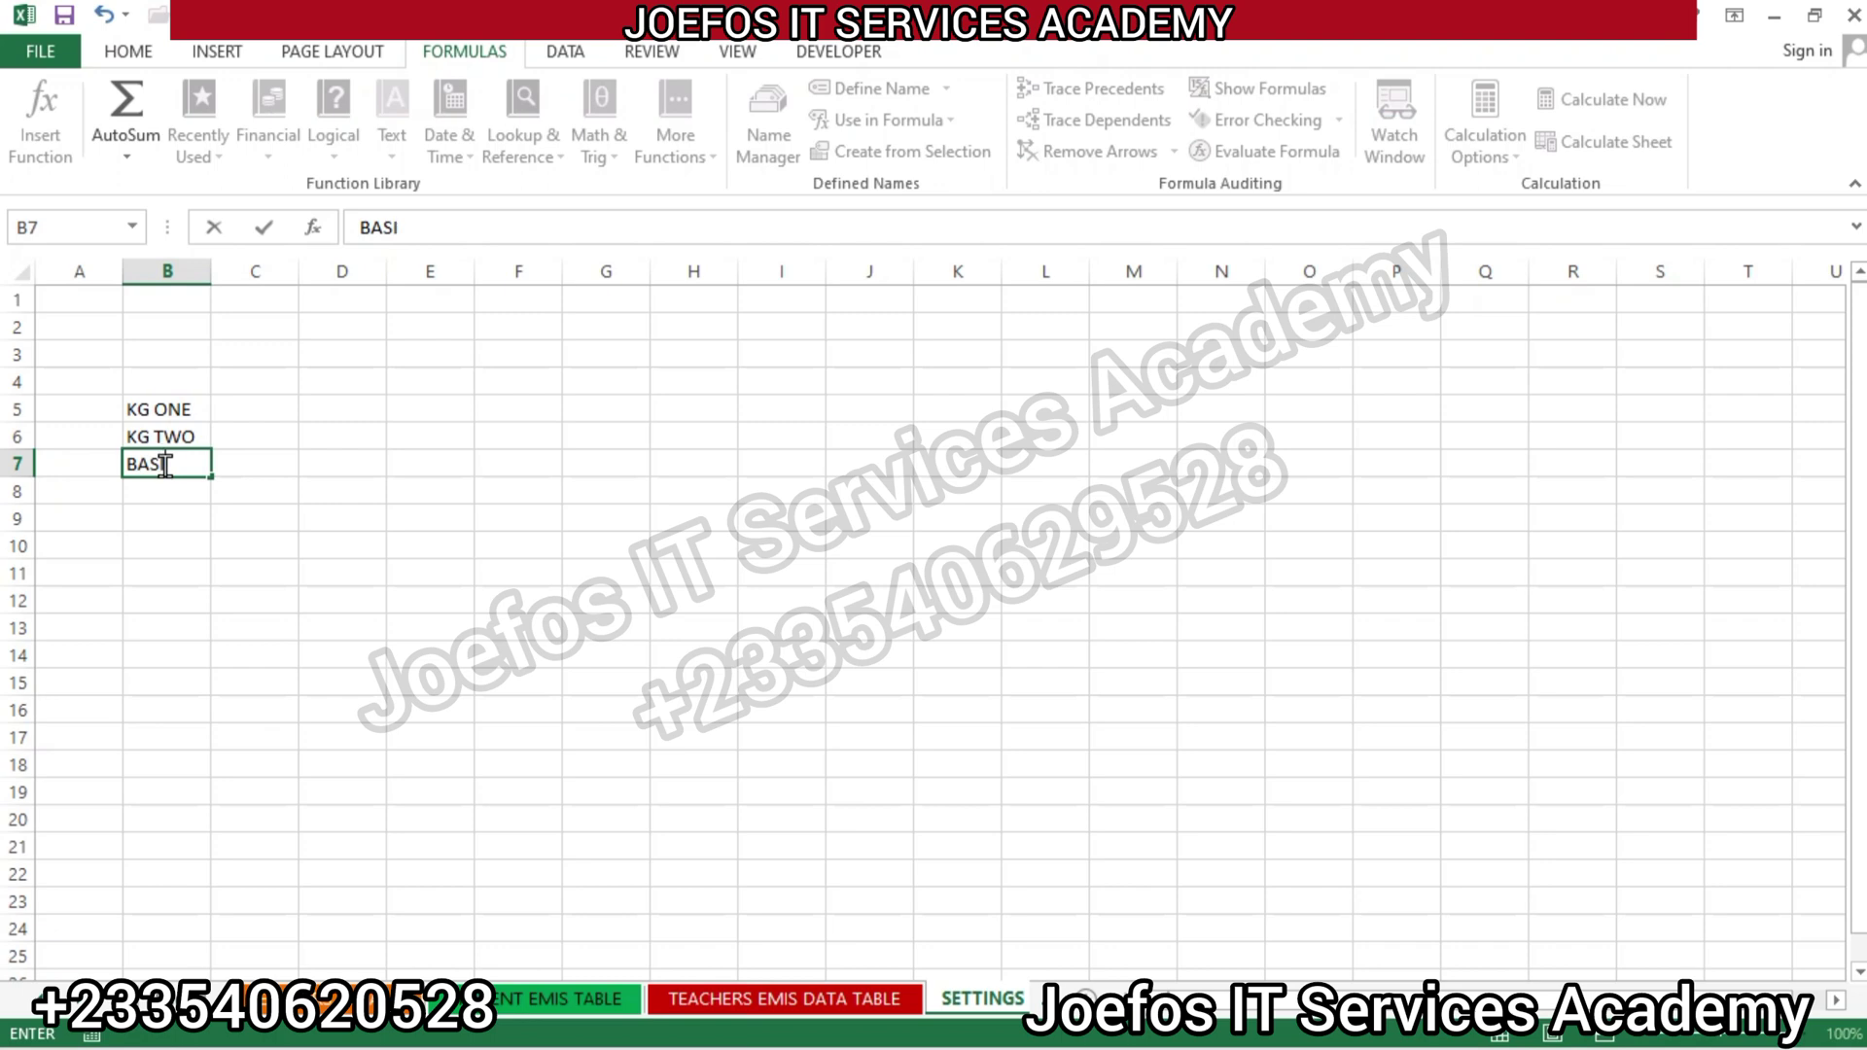
pyautogui.write('C ONE')
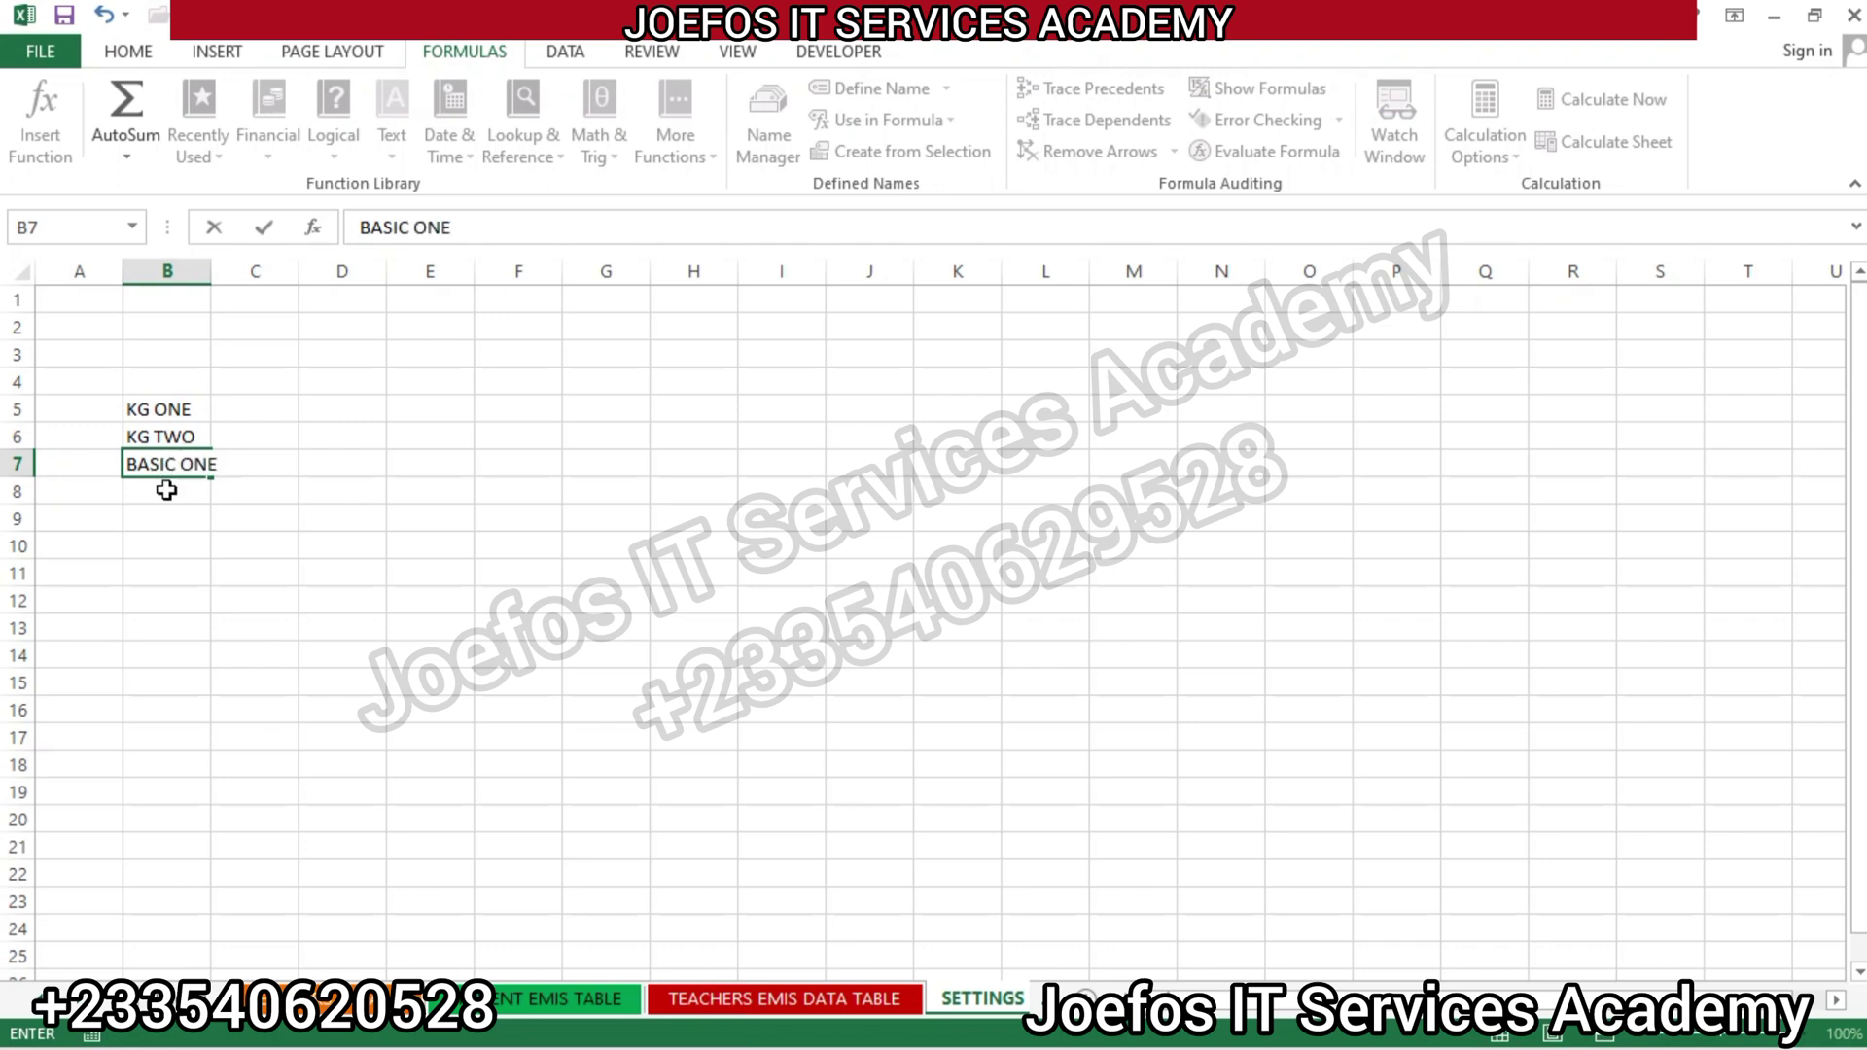
pyautogui.click(166, 490)
pyautogui.write('BAS')
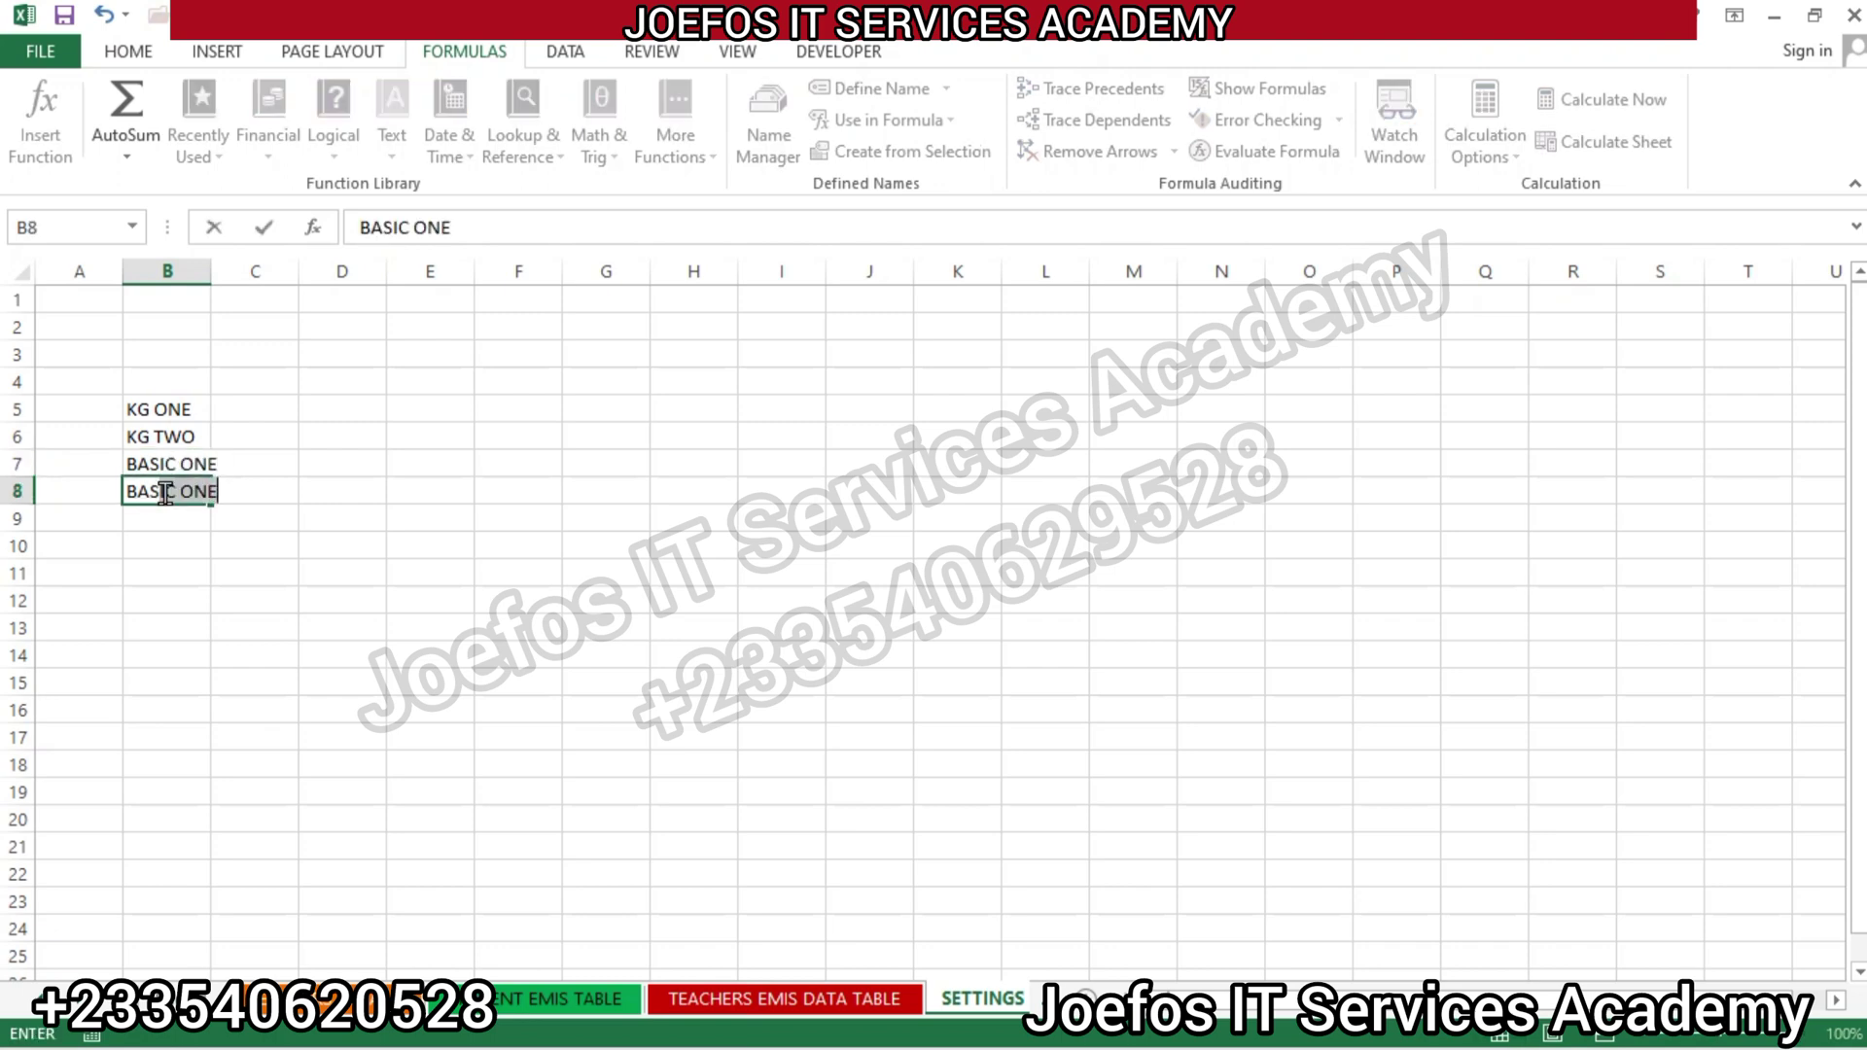
pyautogui.write('IC TWO')
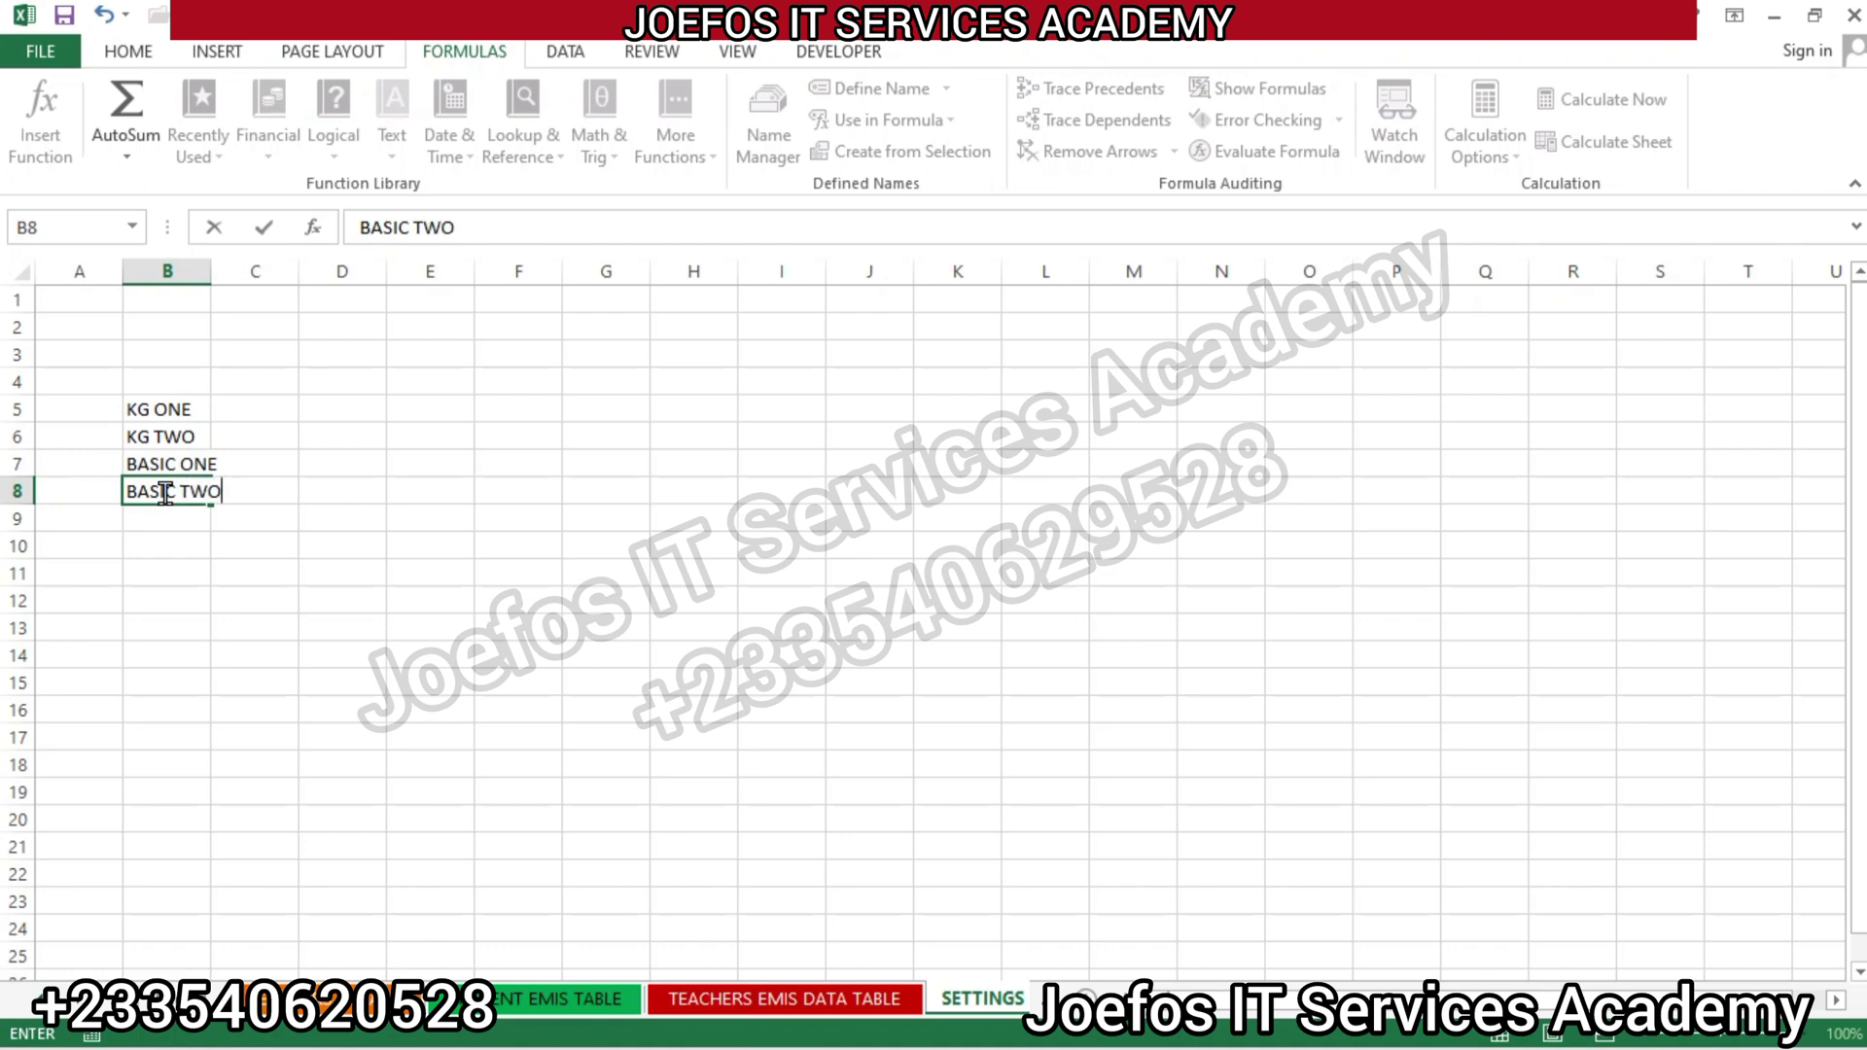
pyautogui.click(174, 521)
pyautogui.write('B')
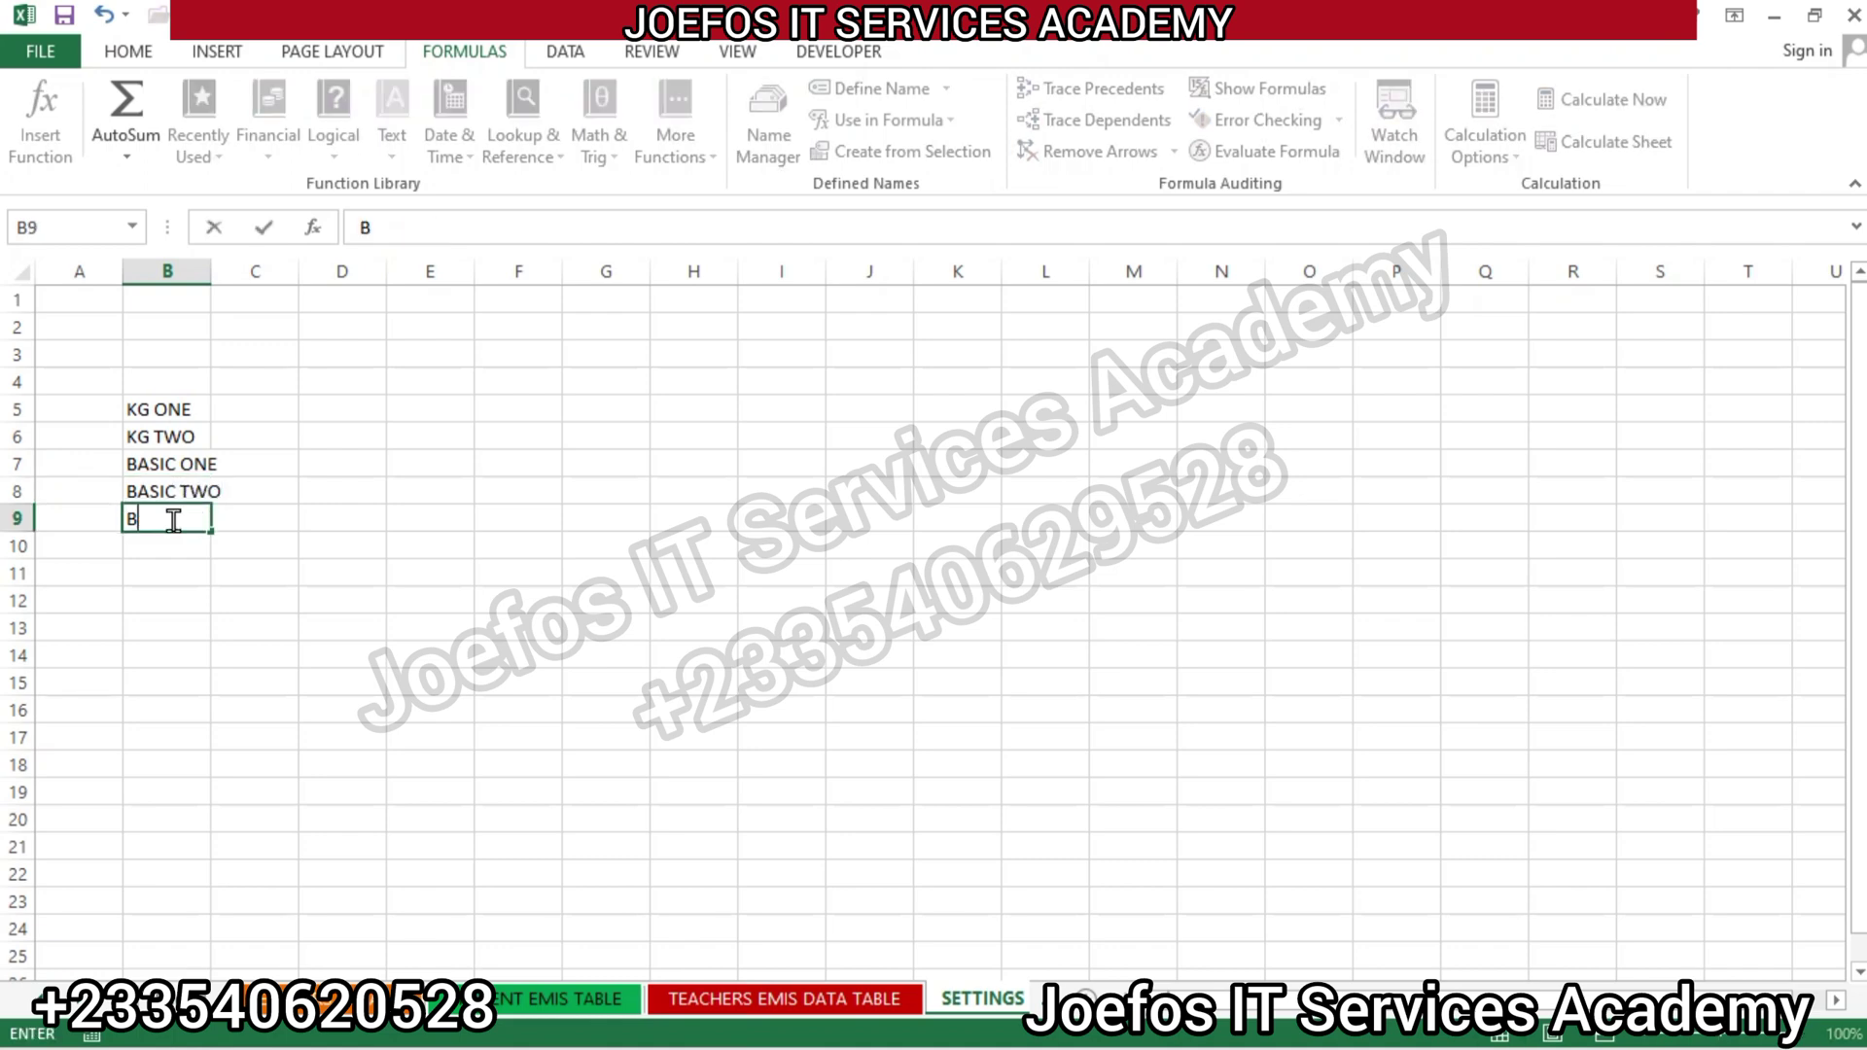
pyautogui.write('ASIC THREE')
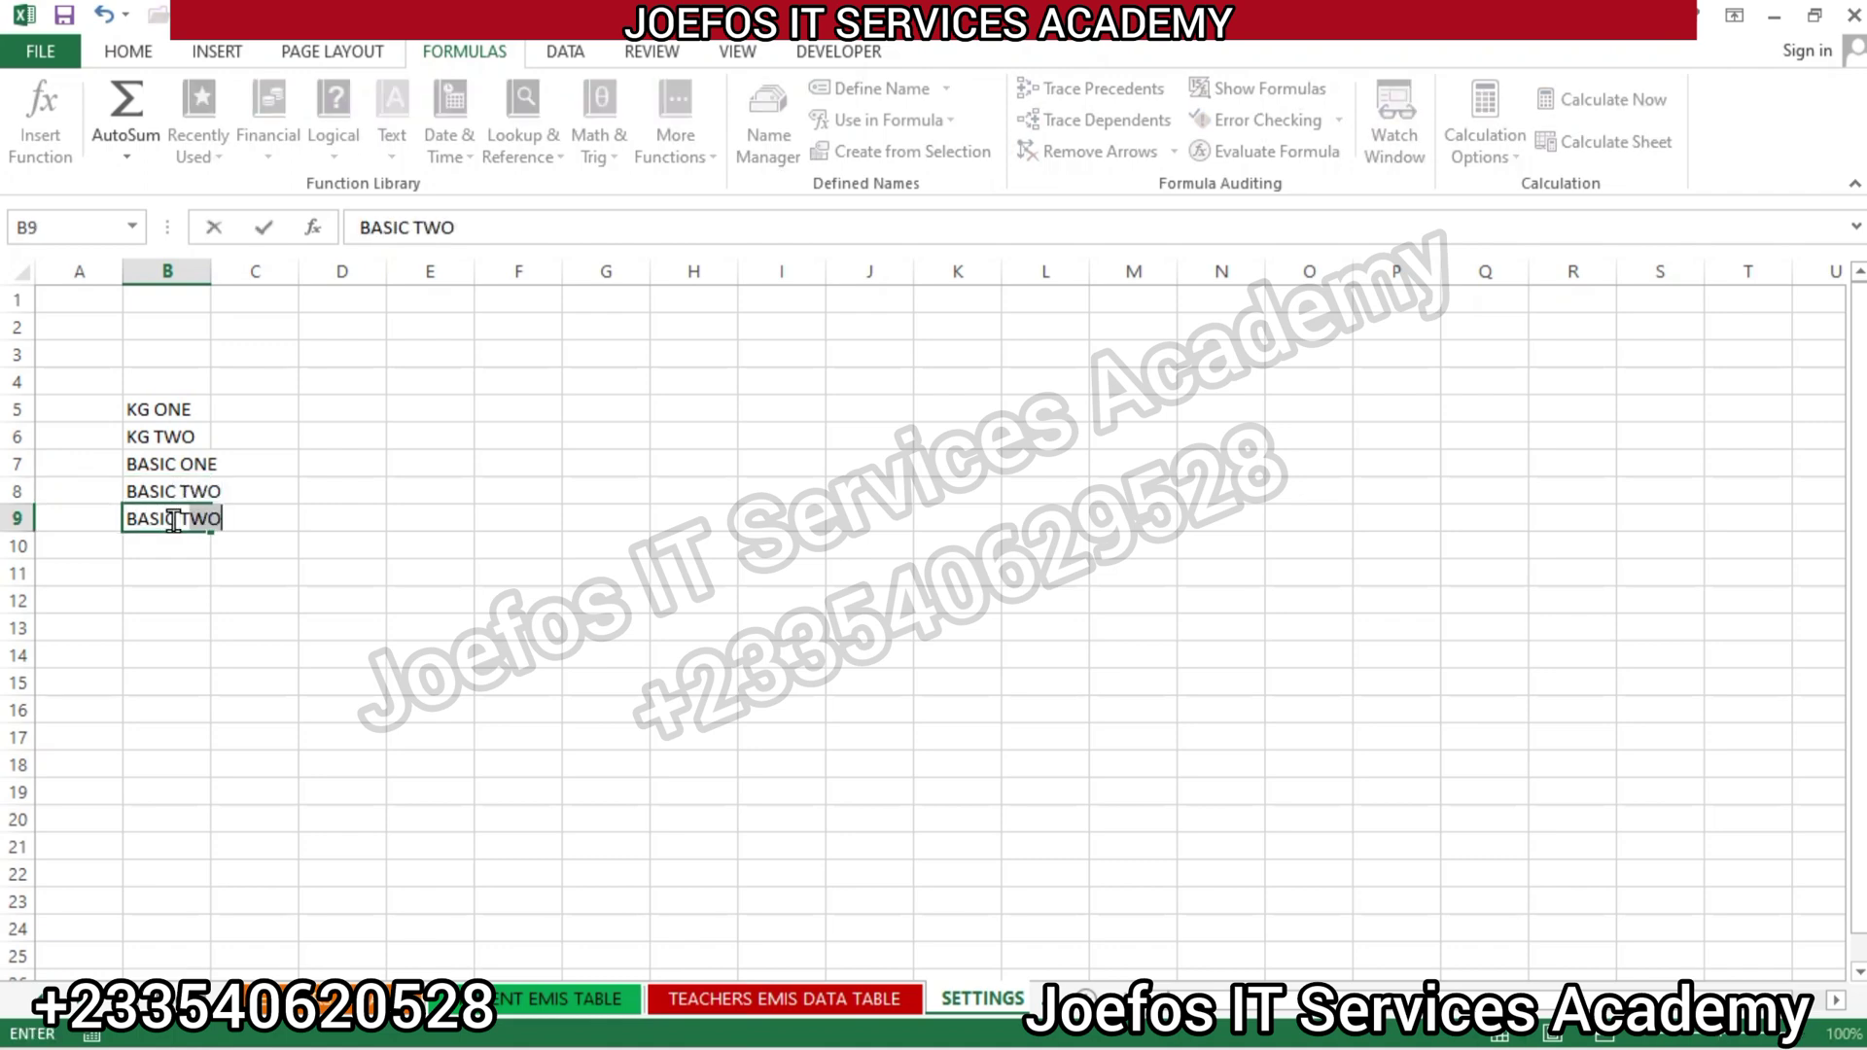
# Add BASIC FOUR, BASIC FIVE and BASIC SIX to the class list in cells B10 to B12
pyautogui.click(174, 548)
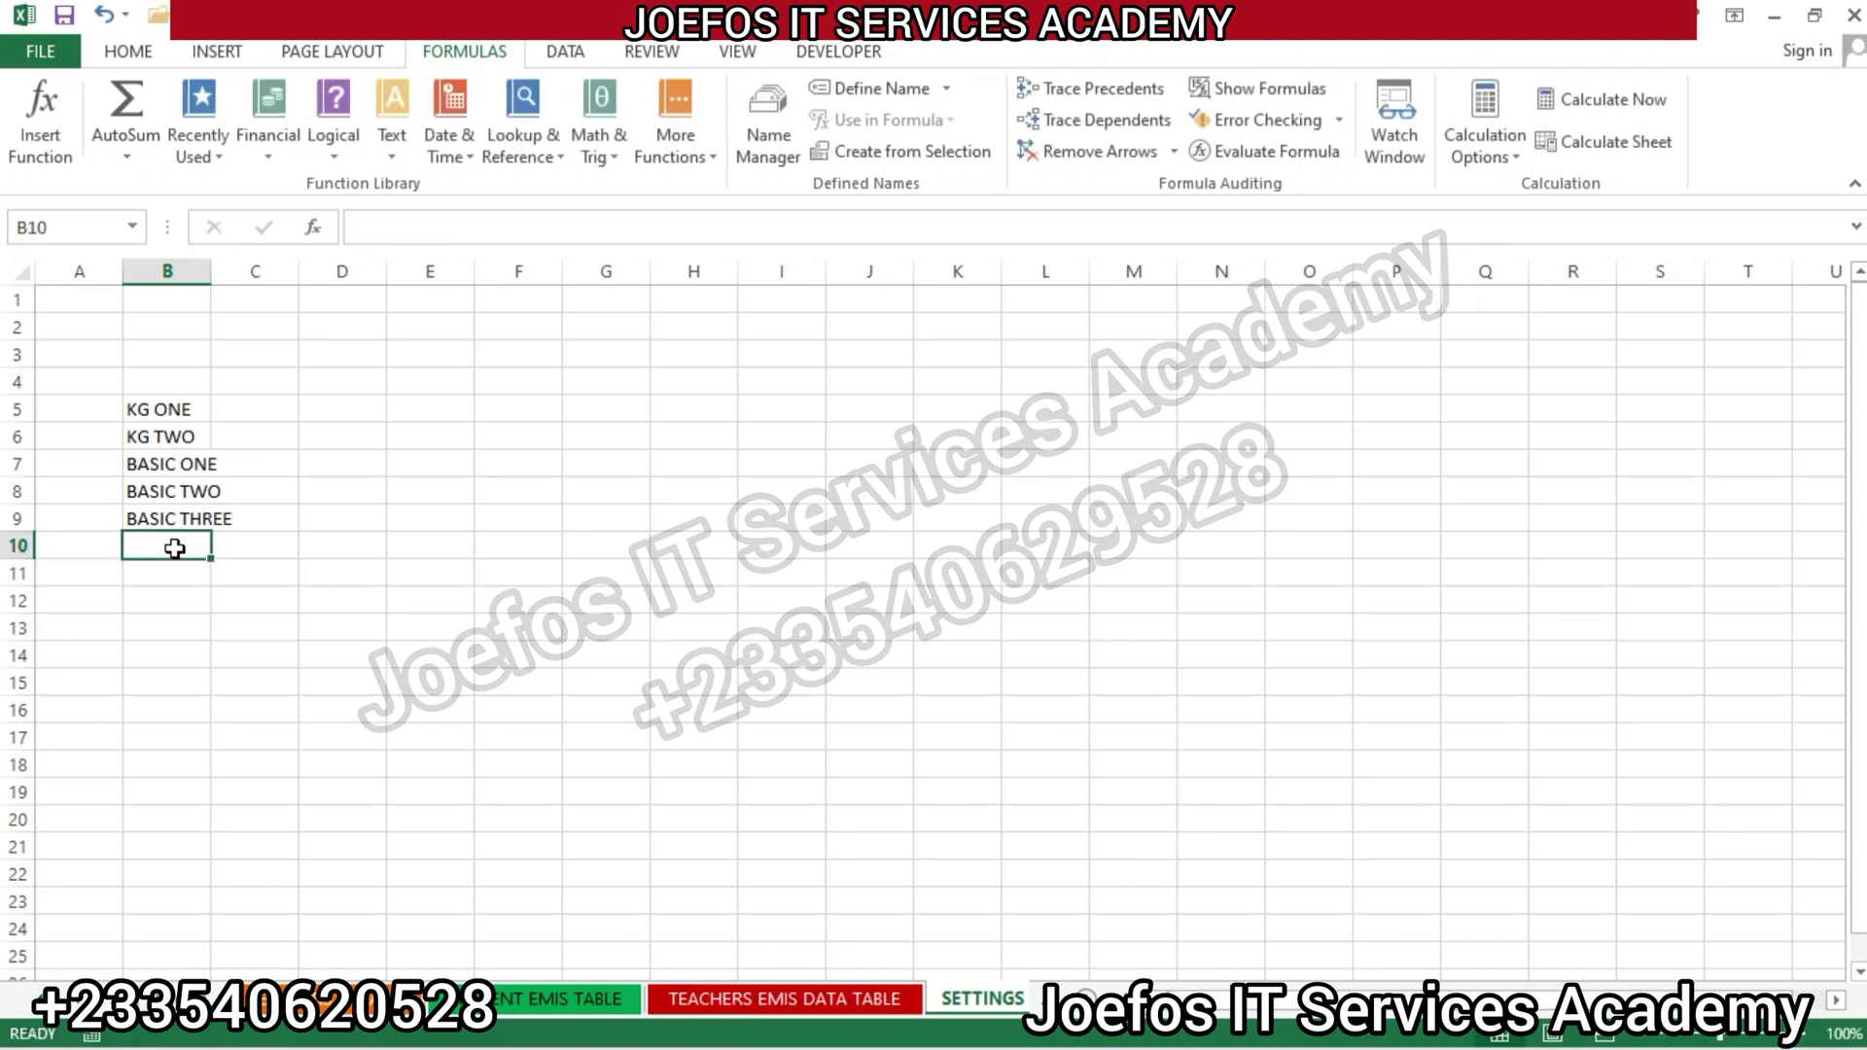
pyautogui.write('BASIC')
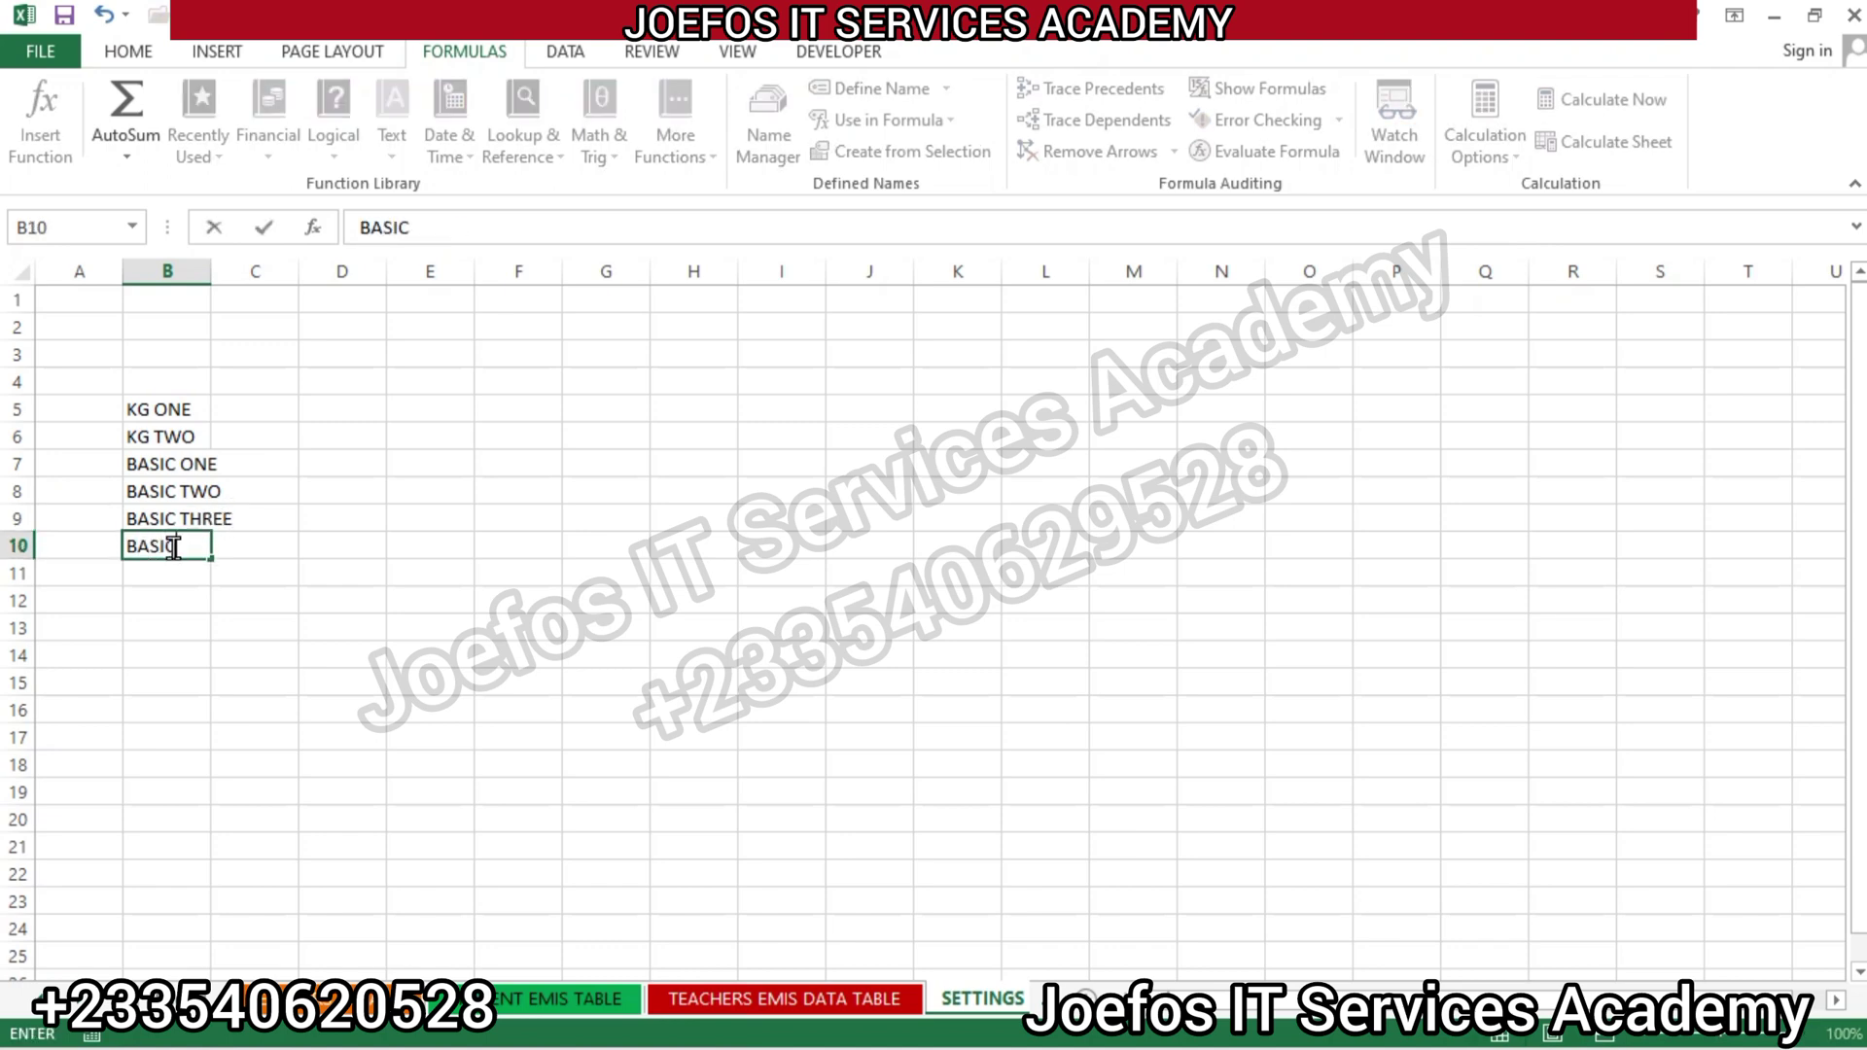
pyautogui.write(' FOUR')
pyautogui.click(174, 567)
pyautogui.write('BA')
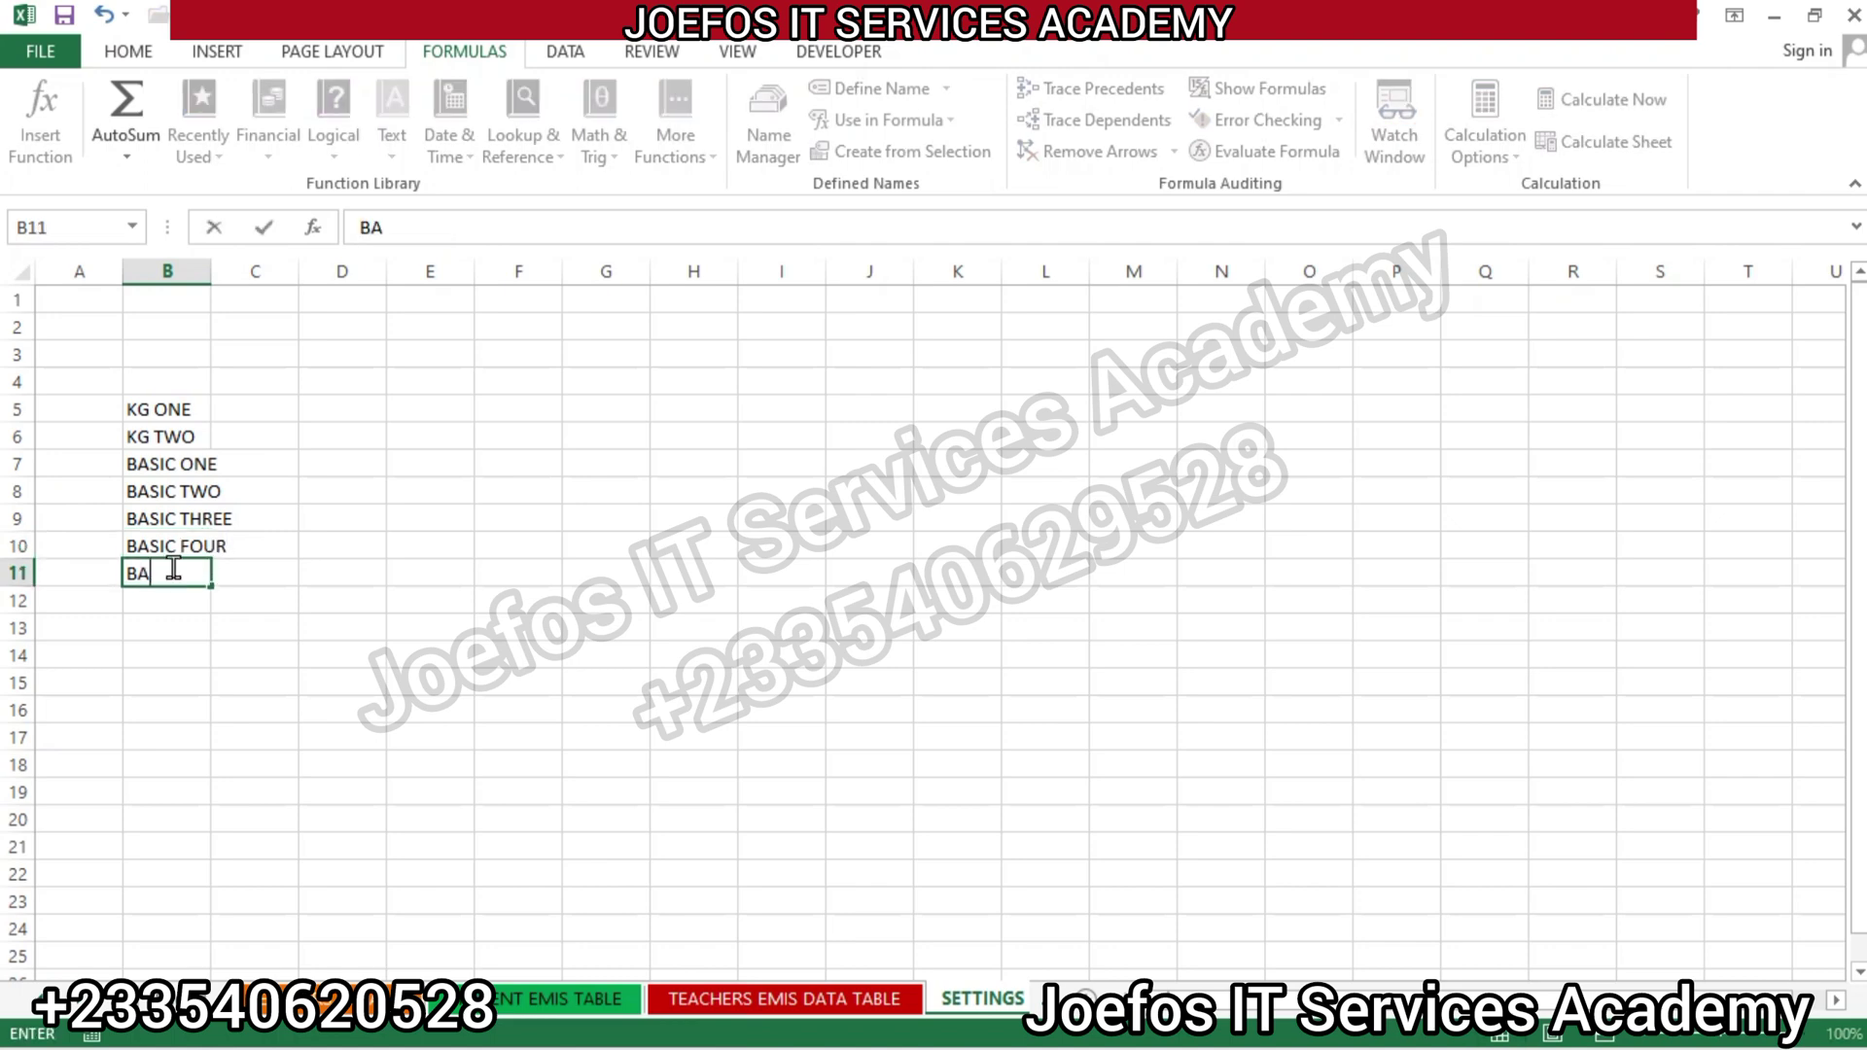
pyautogui.write('SIC FIVE')
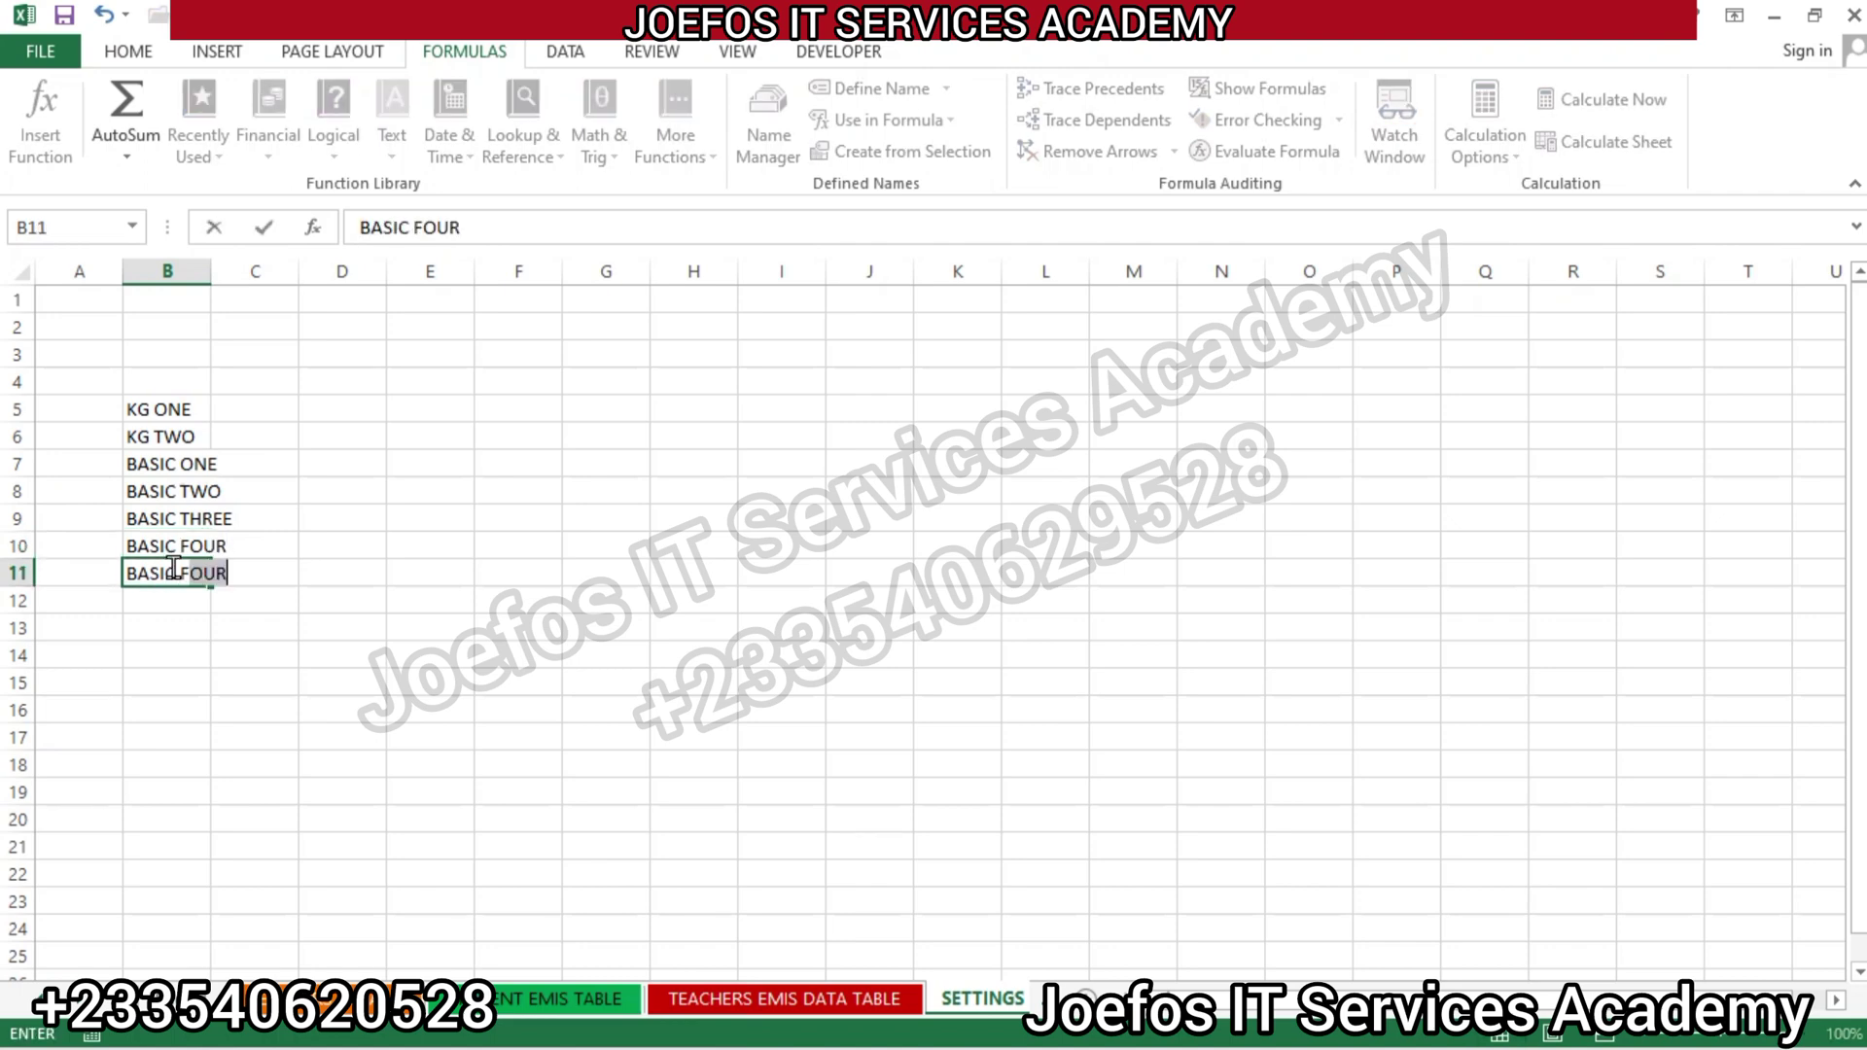
pyautogui.click(174, 599)
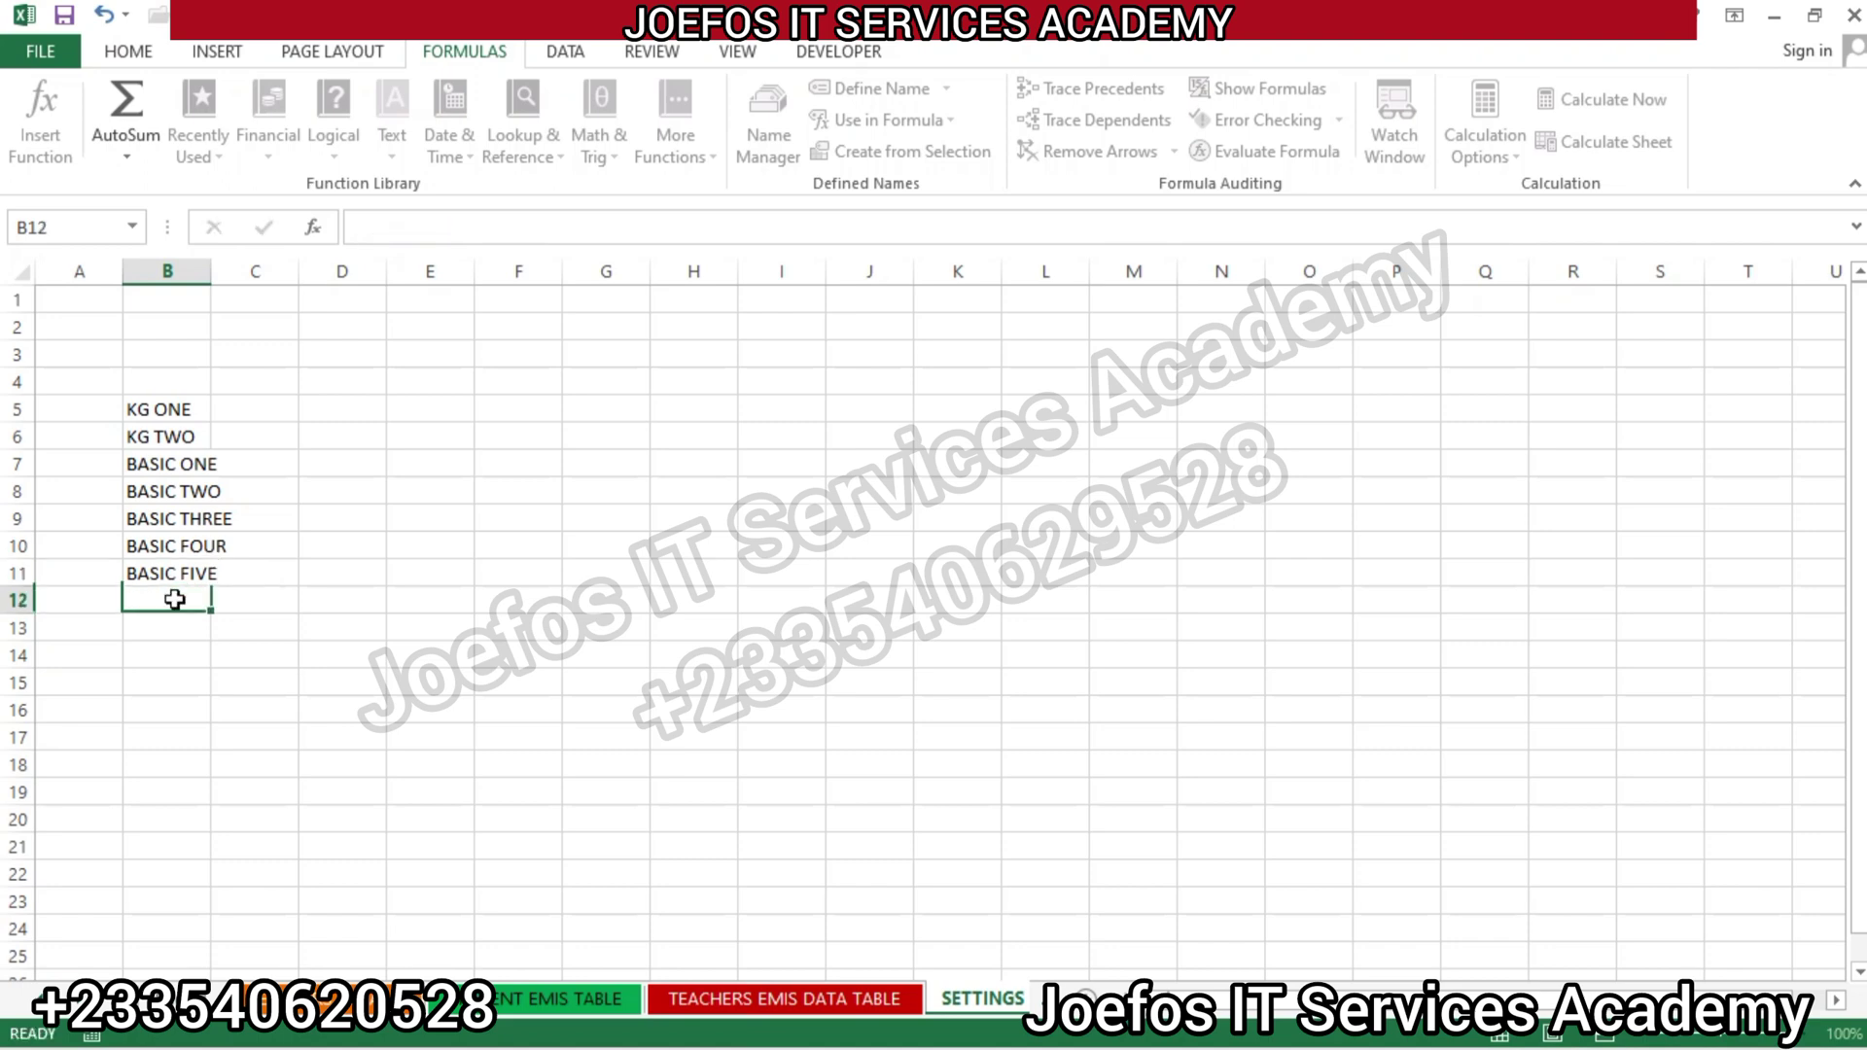
pyautogui.write('BASIC')
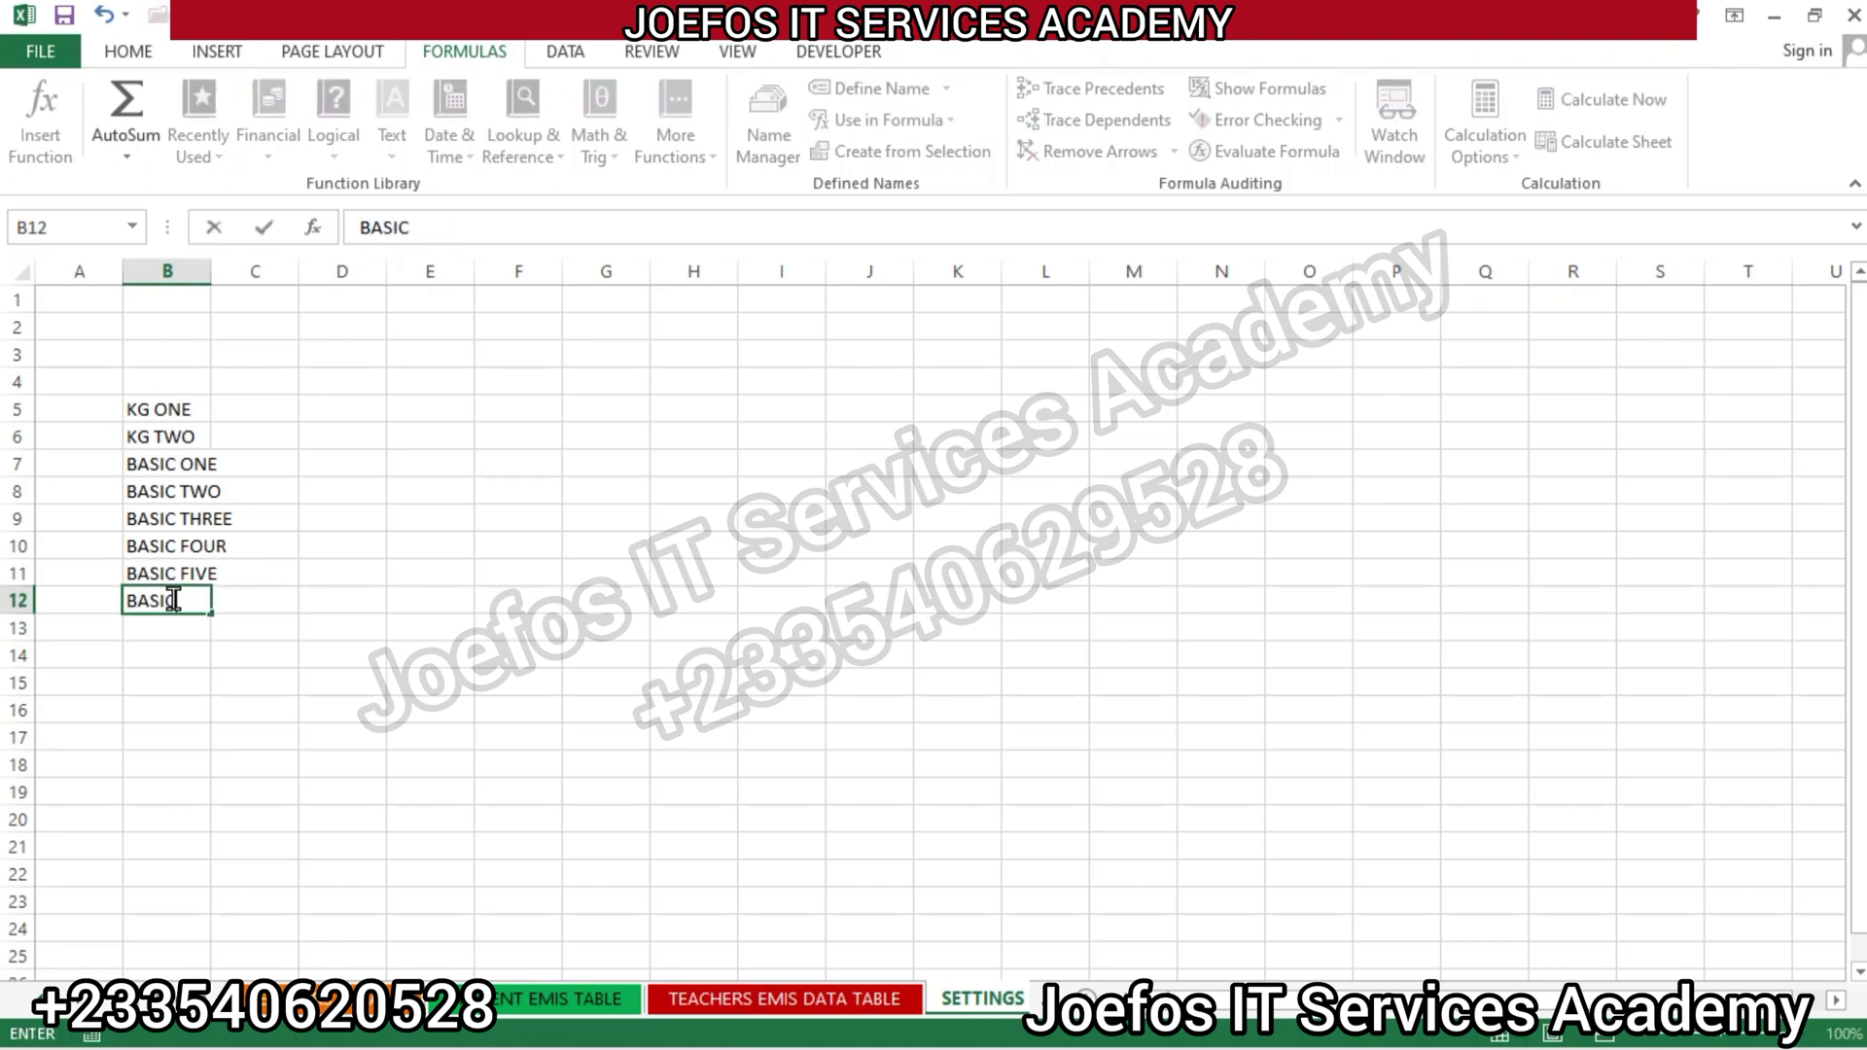
pyautogui.write(' SIX')
# Add BASIC SEVEN in cell B13 and BASIC EIGHT in cell B14 of the class list
pyautogui.click(168, 627)
pyautogui.write('B')
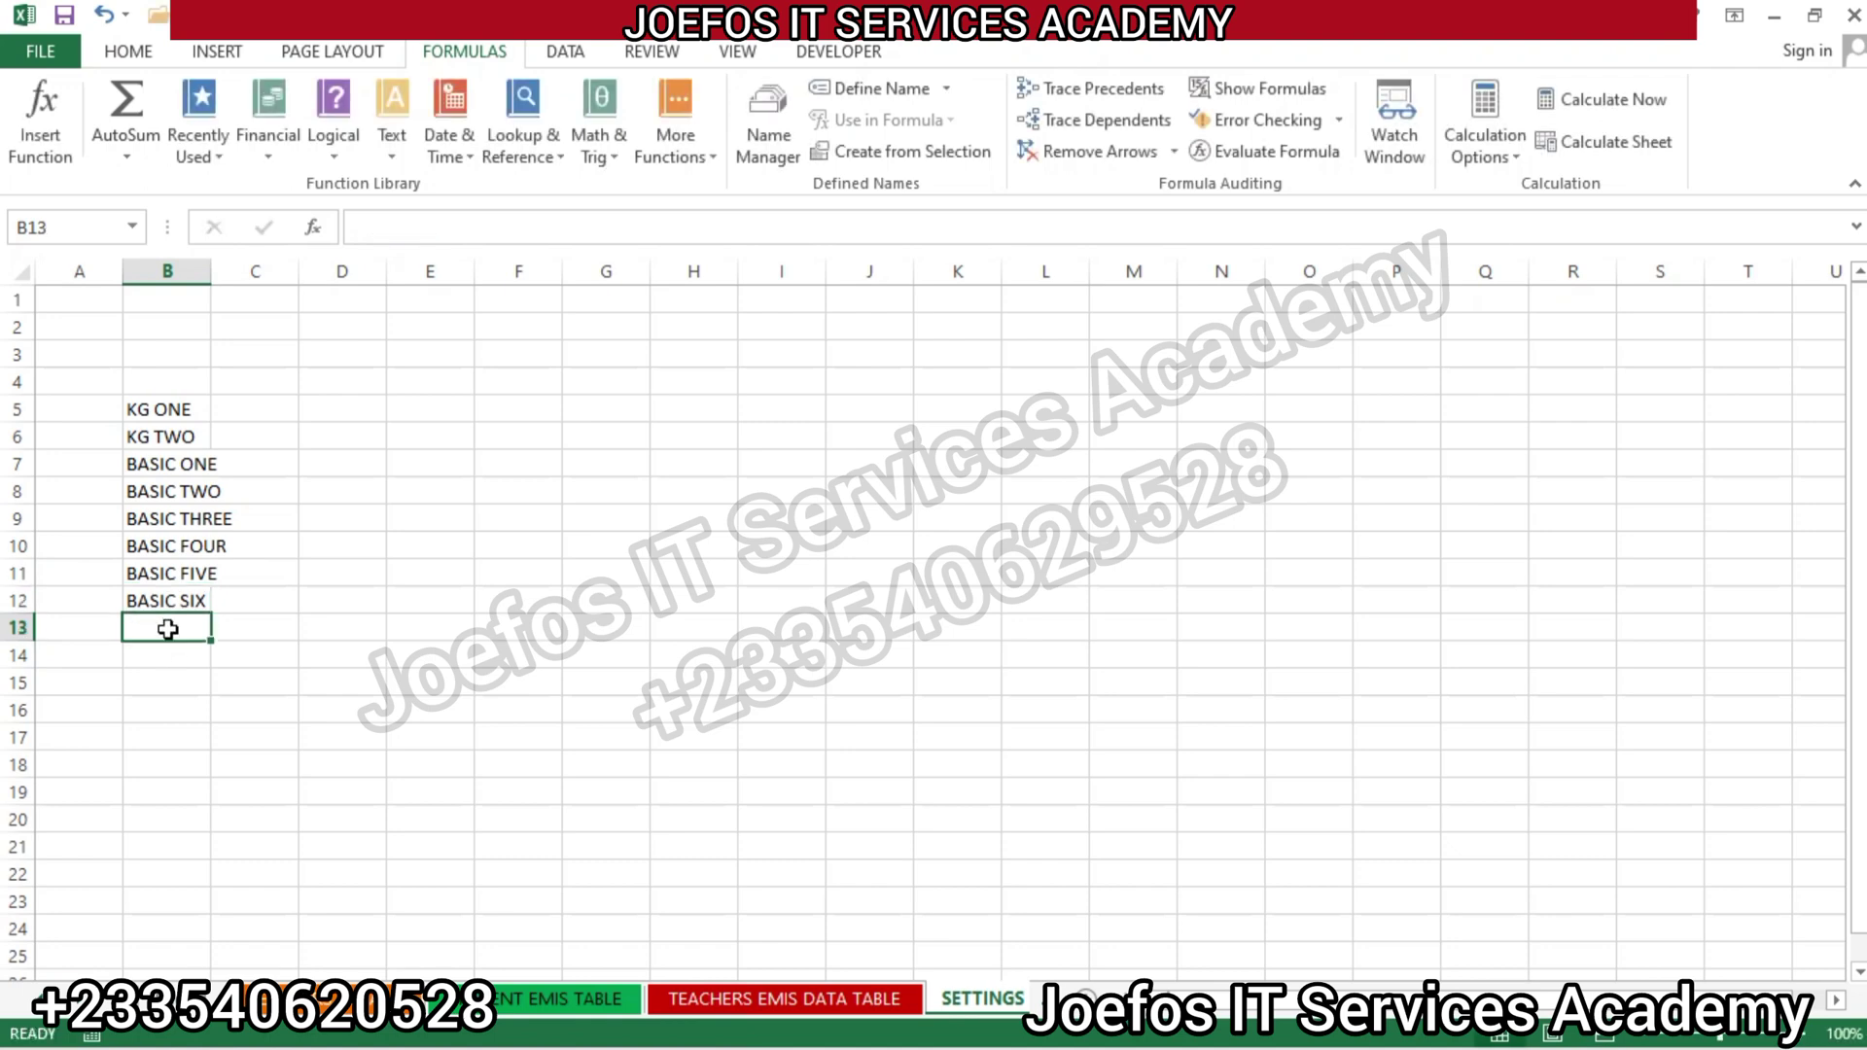
pyautogui.write('ASIC ')
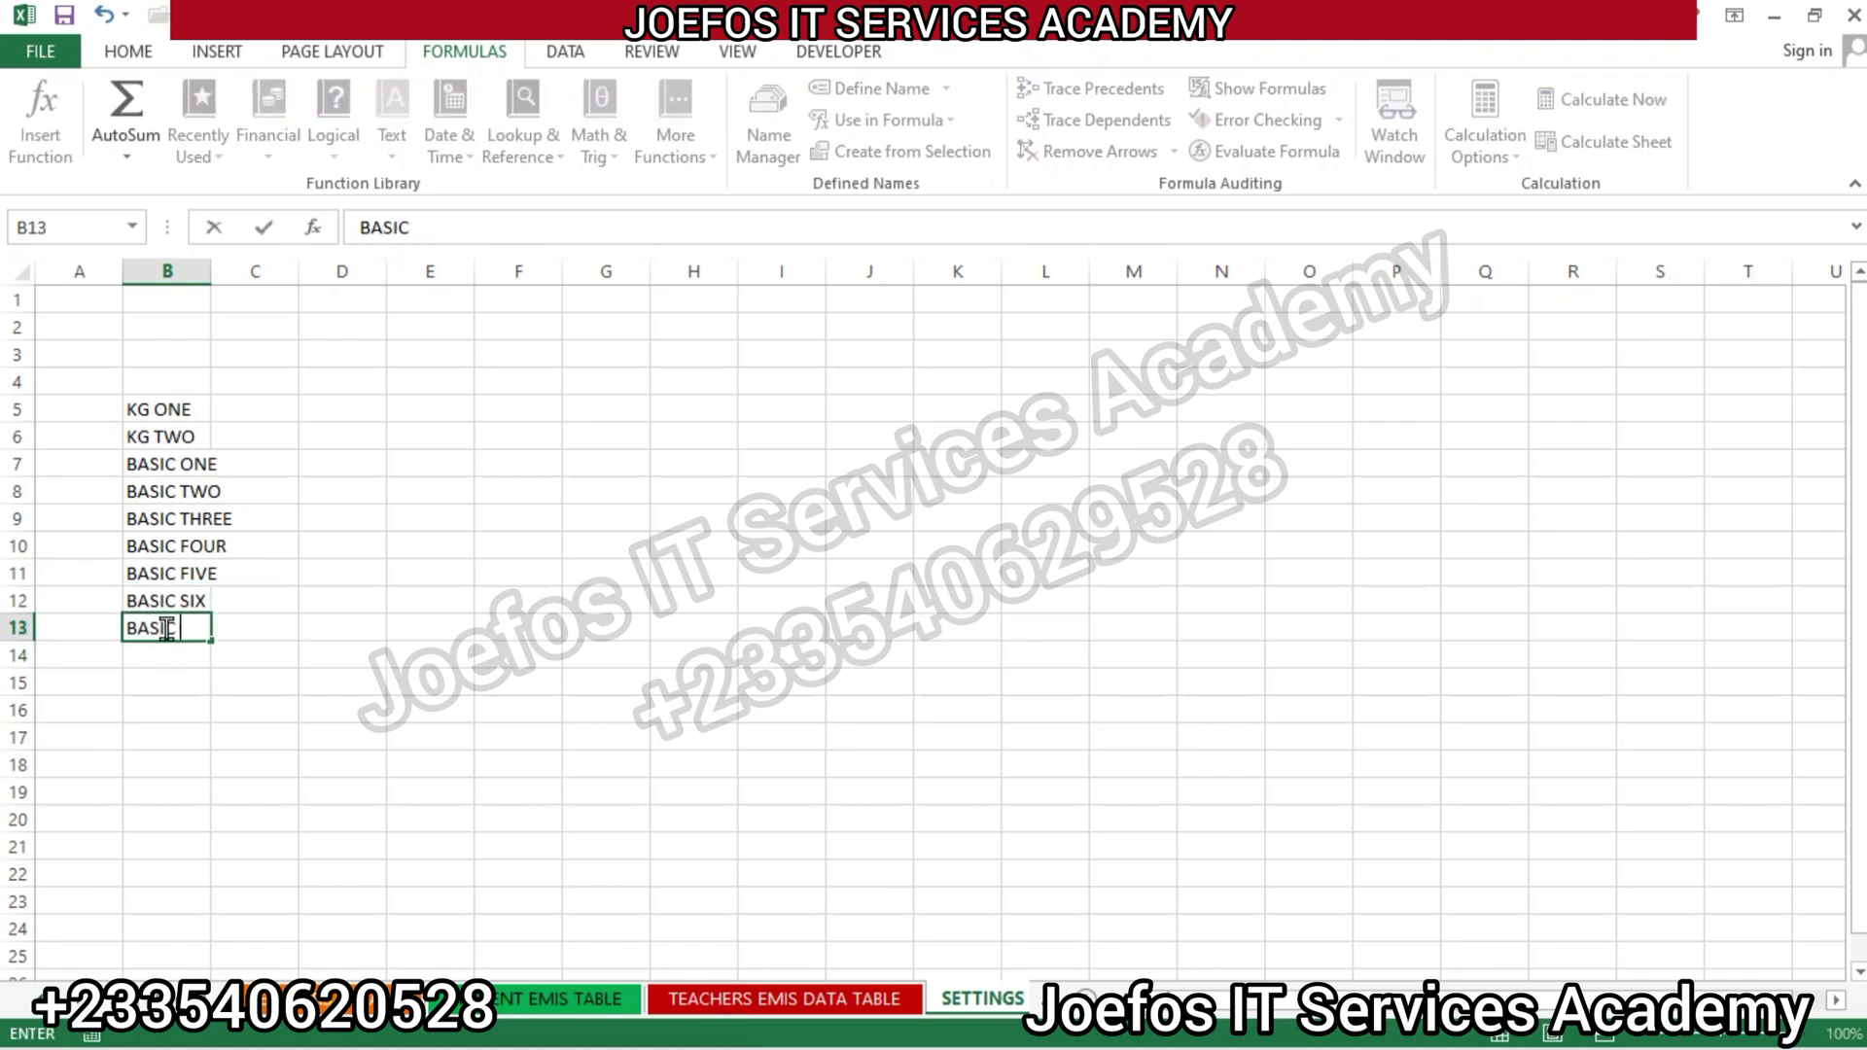
pyautogui.write('SEVEN')
pyautogui.click(152, 654)
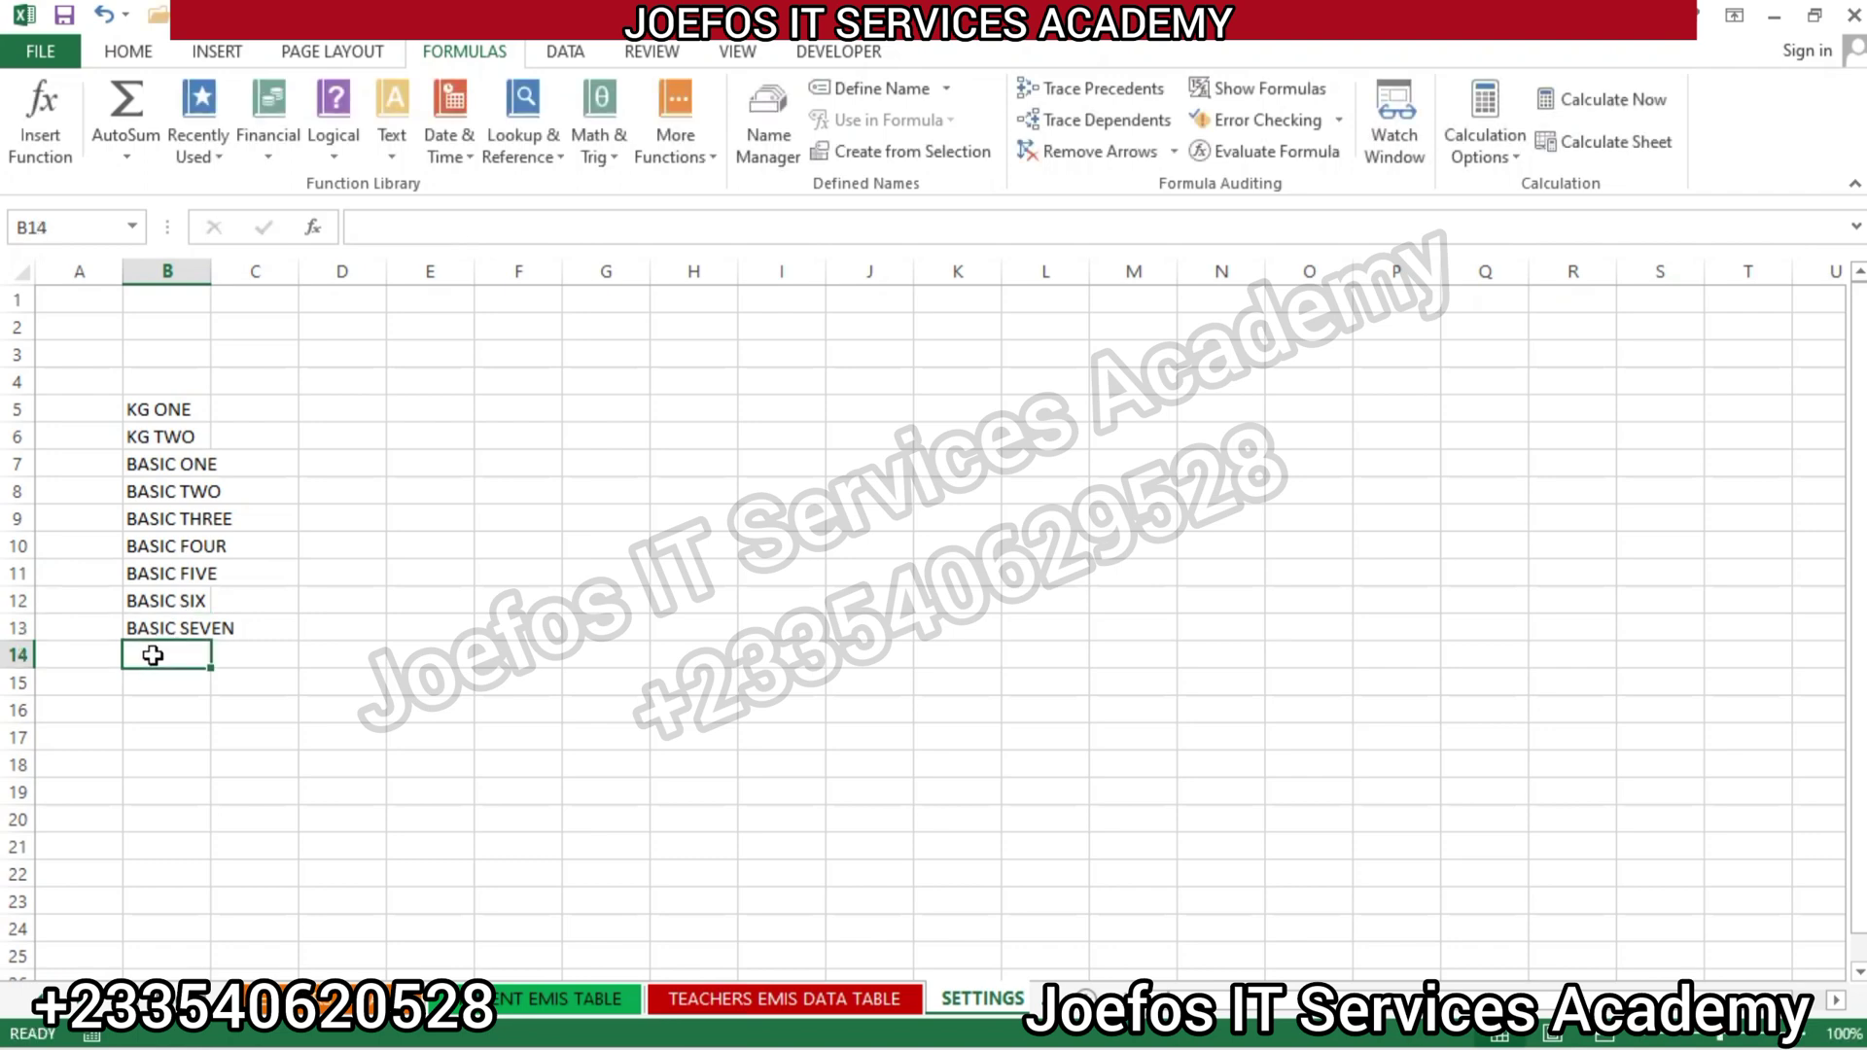
pyautogui.write('BASIC')
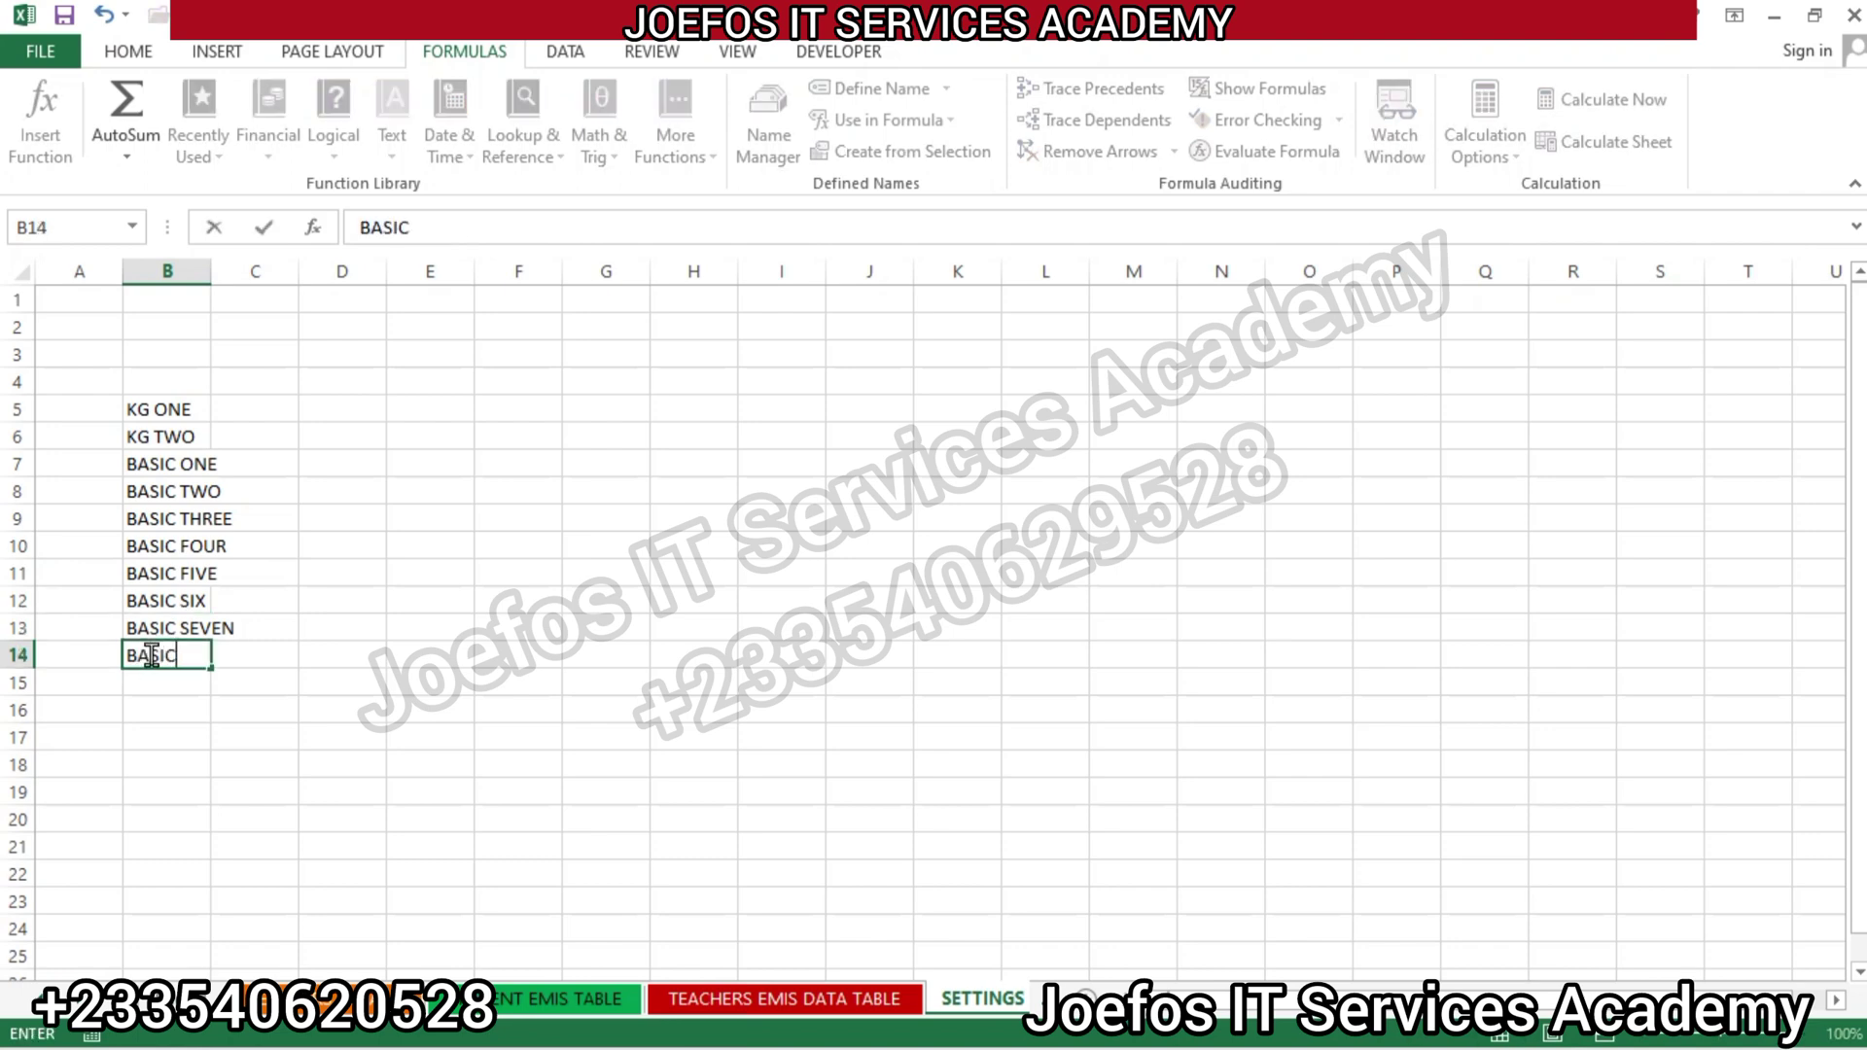
pyautogui.write(' EIGHT')
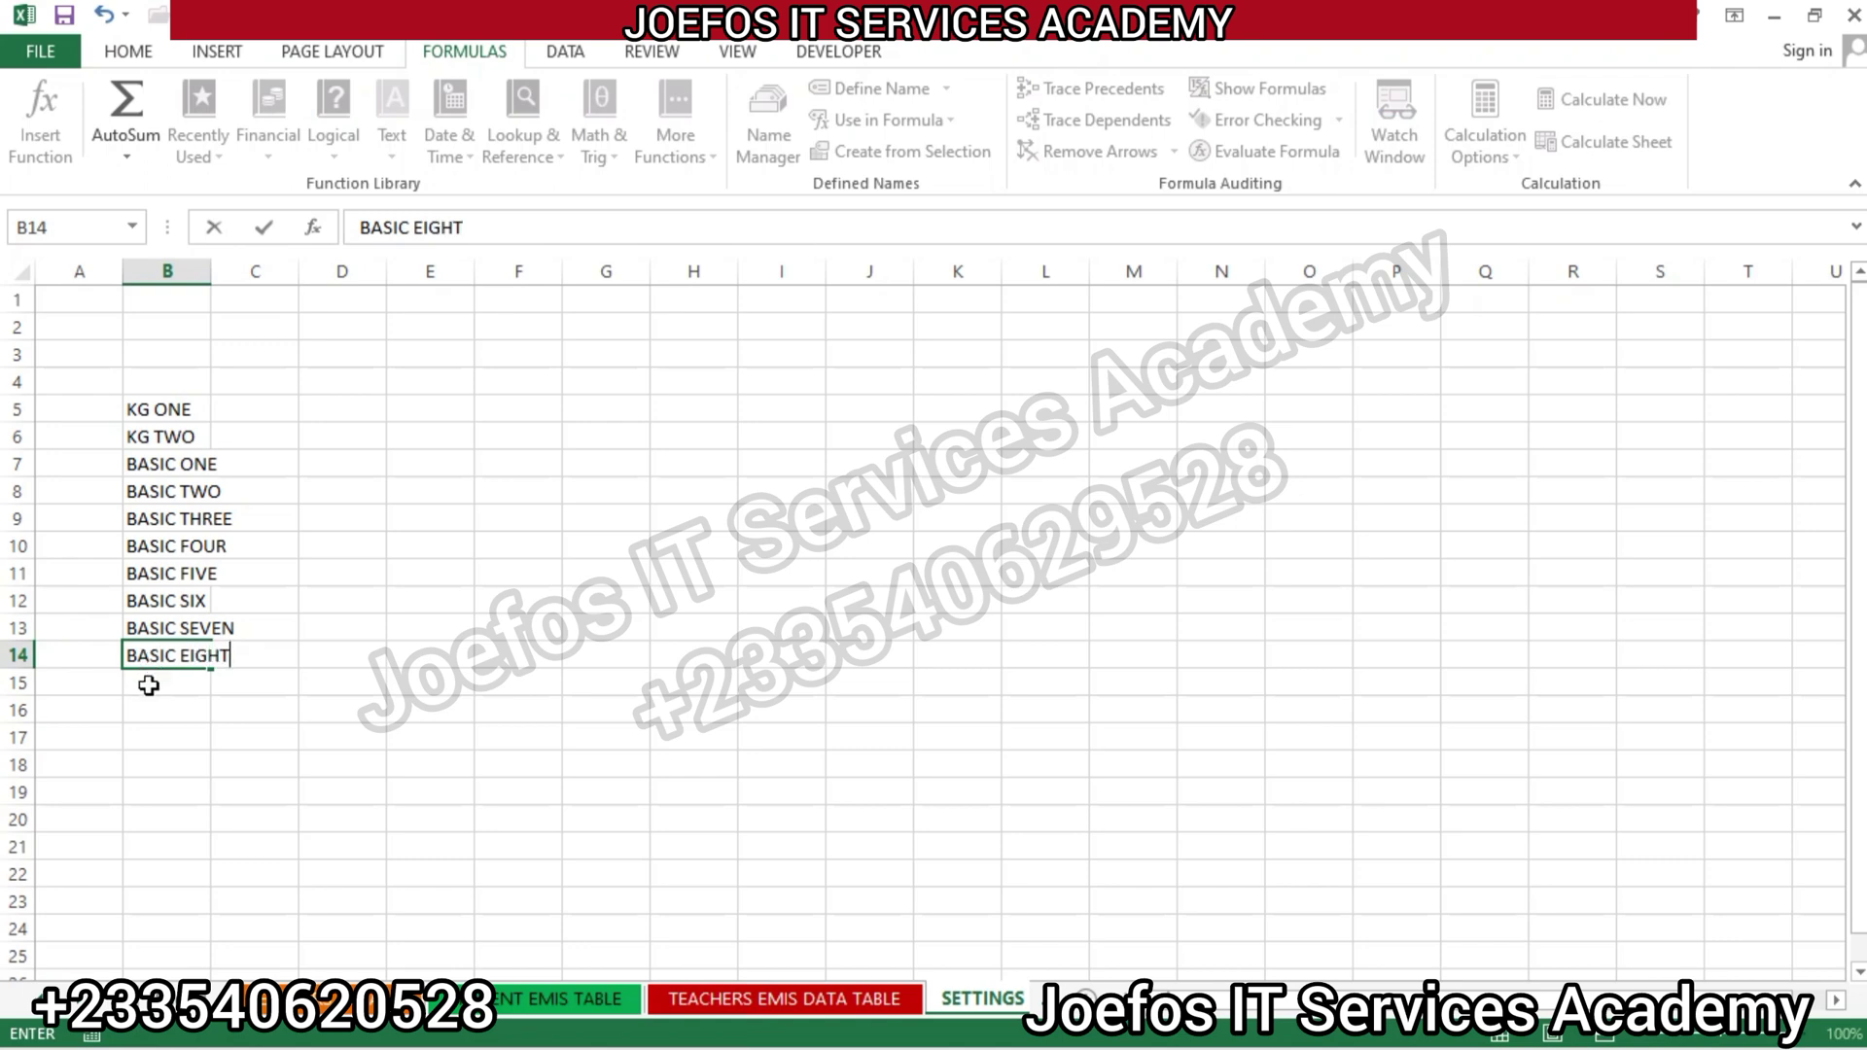
# Finish the class list with BASIC NINE in cell B15 and NOT IN SCHOOL in cell B16
pyautogui.click(147, 685)
pyautogui.write('N')
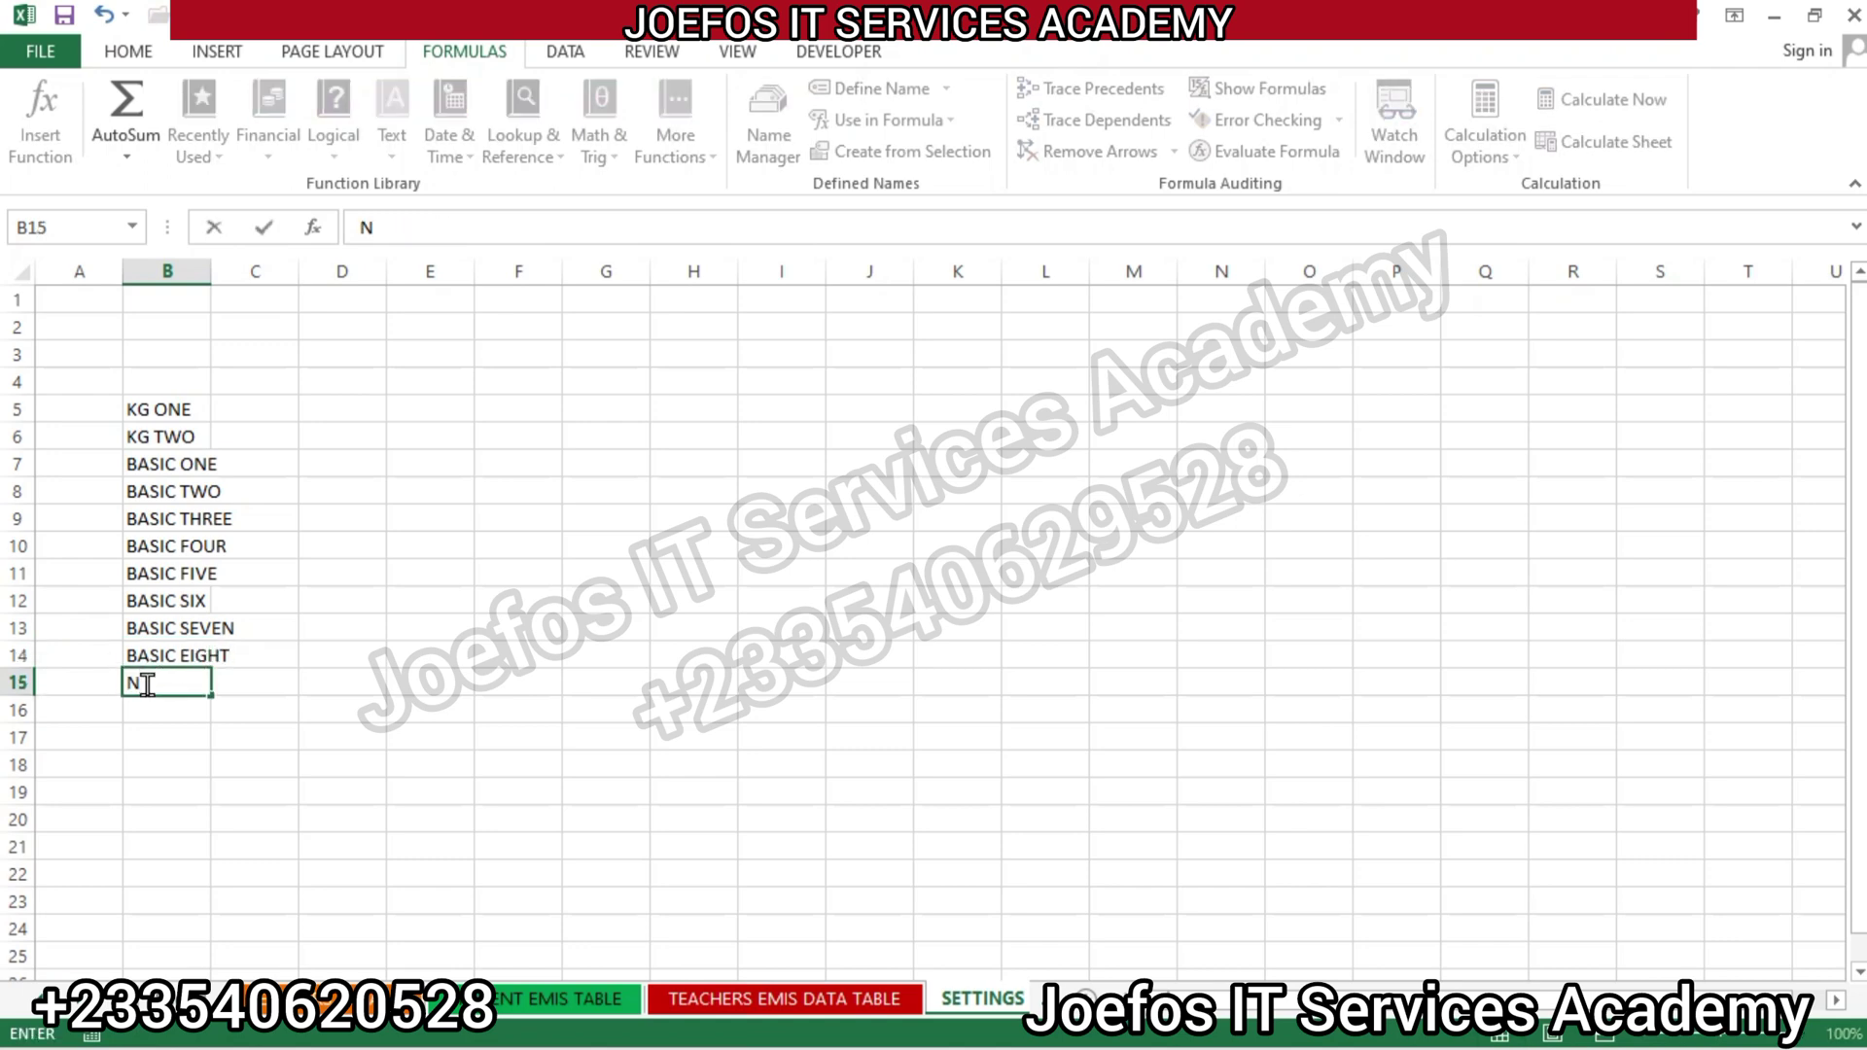
pyautogui.press('BackSpace')
pyautogui.write('BASIC NINE')
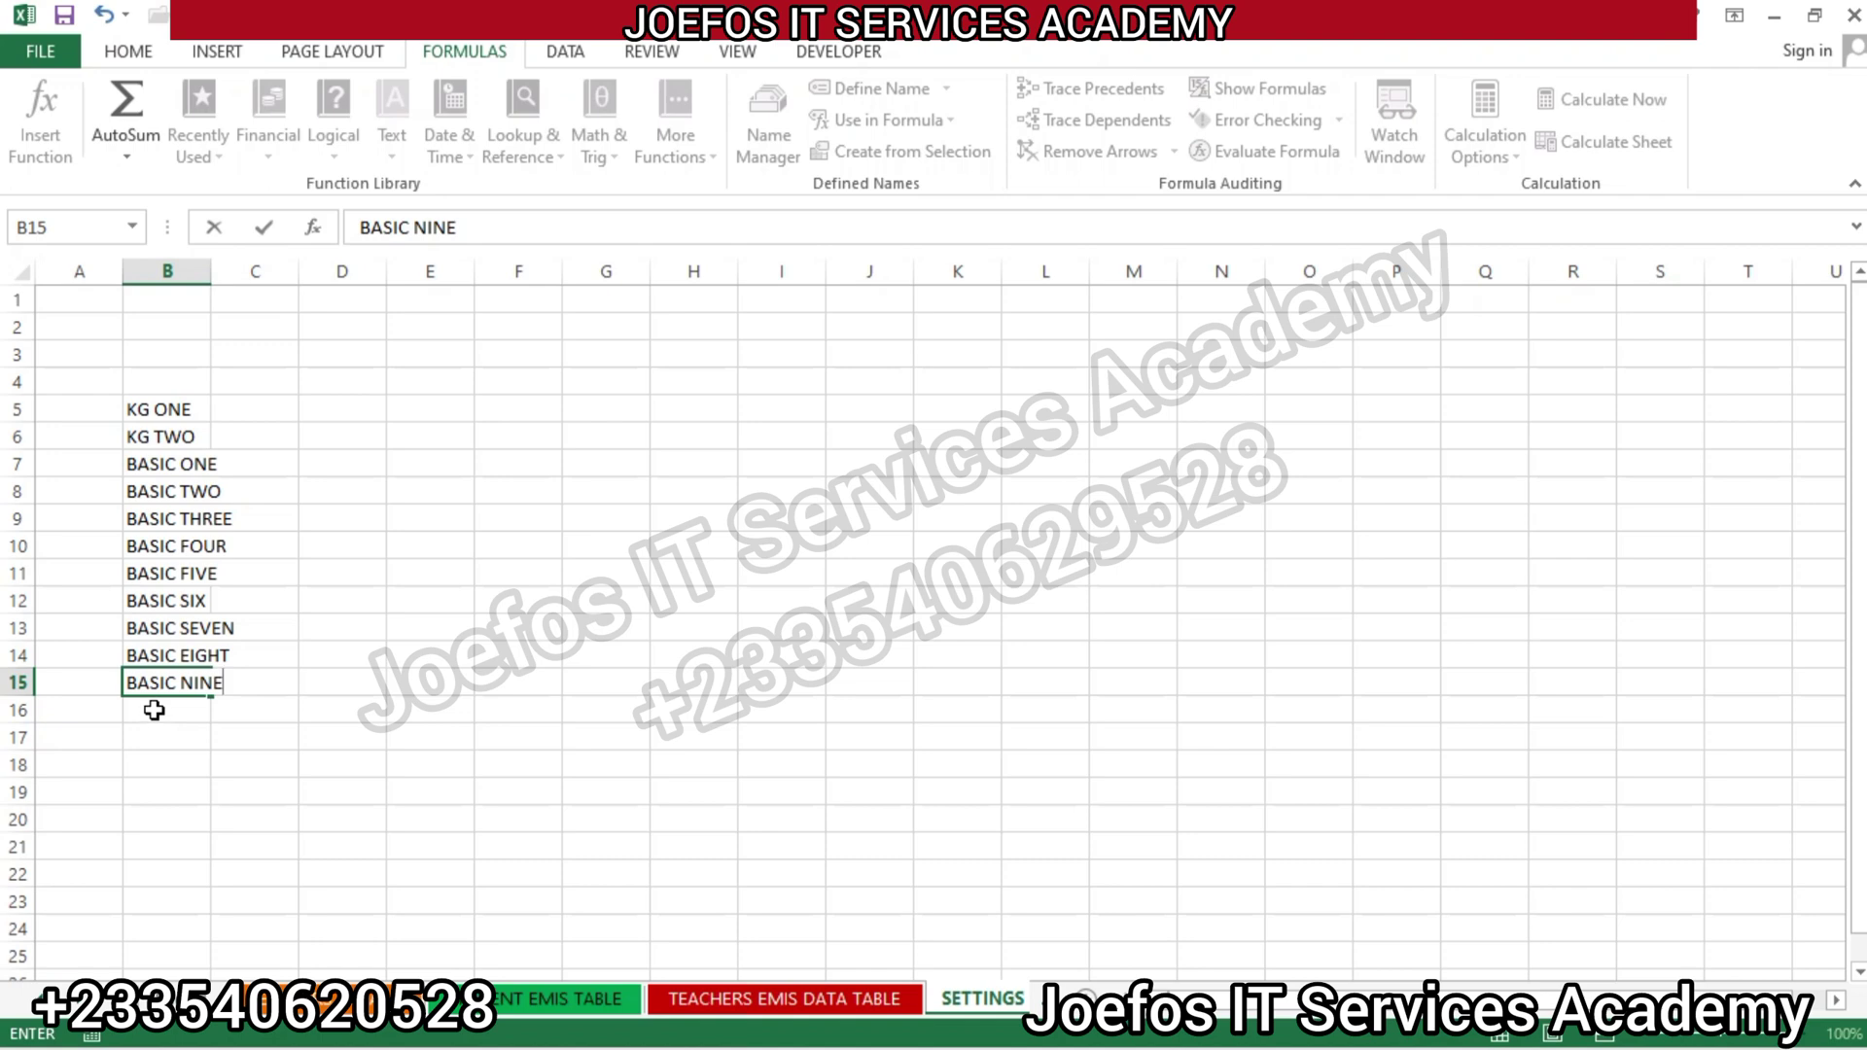
pyautogui.click(154, 710)
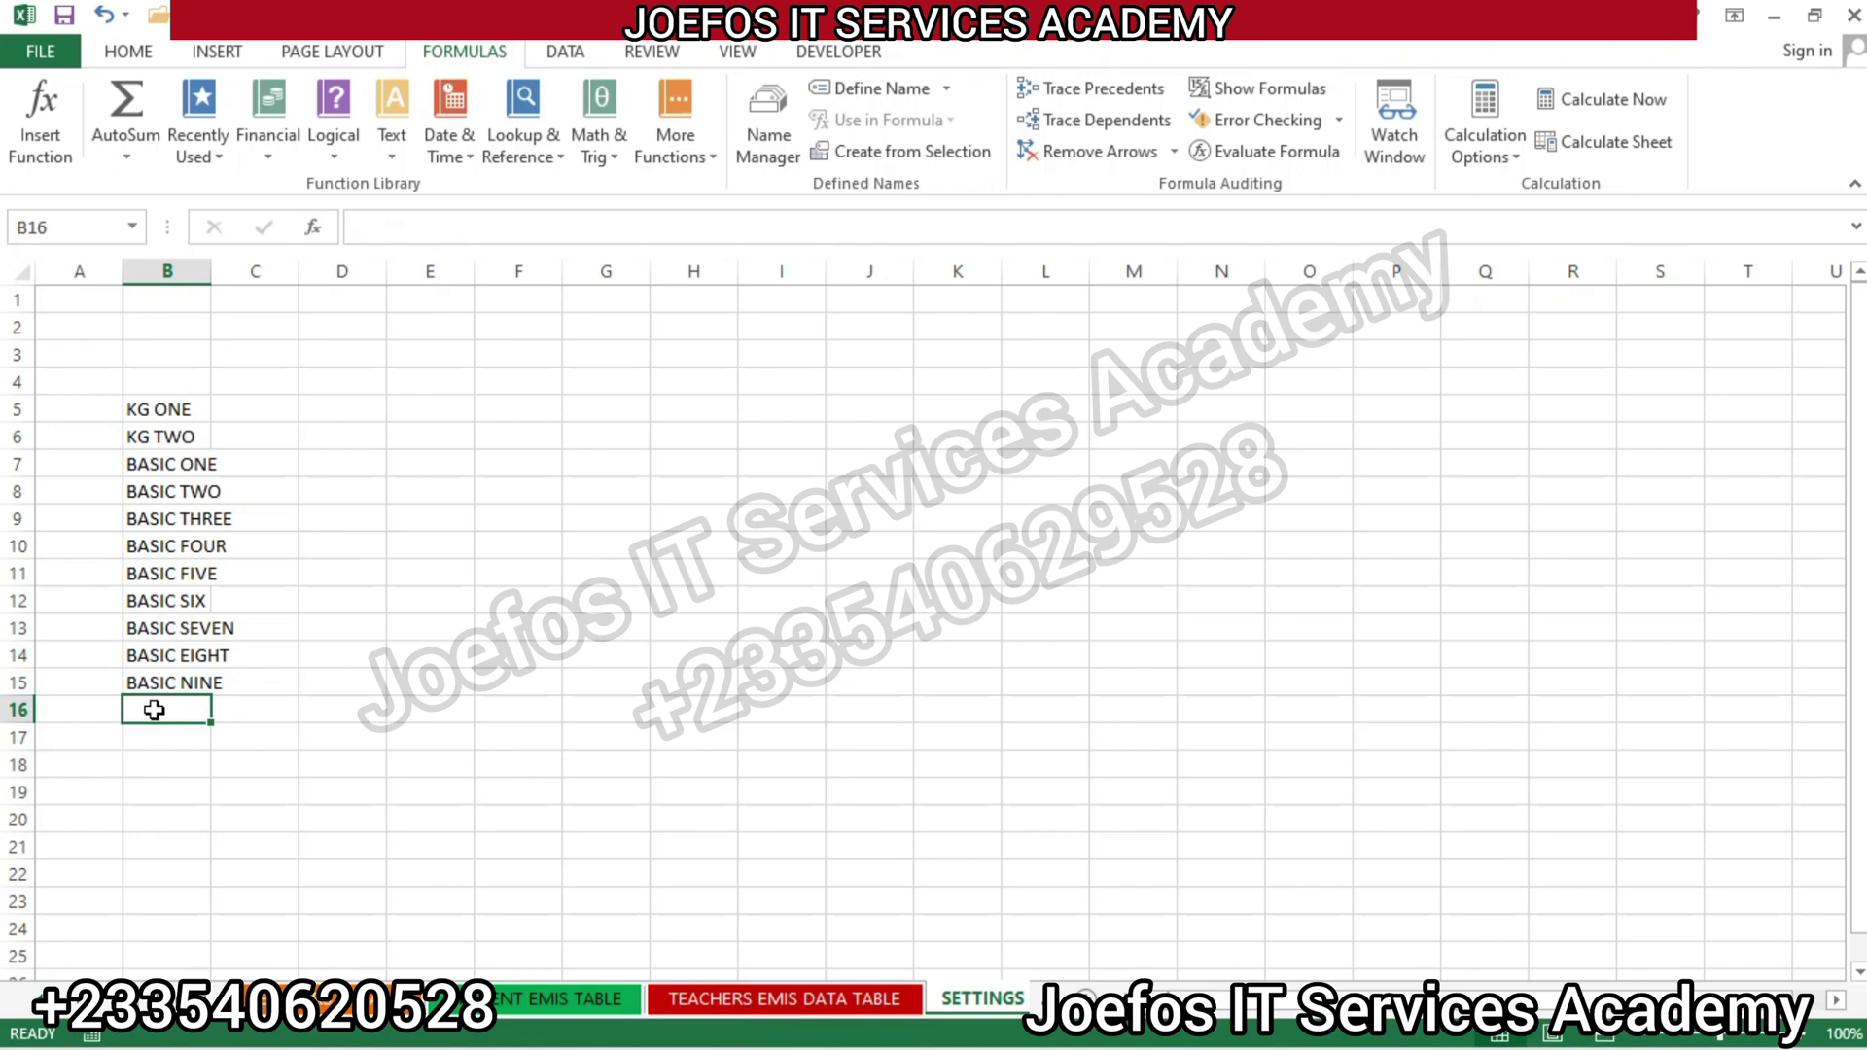
pyautogui.write('NOT')
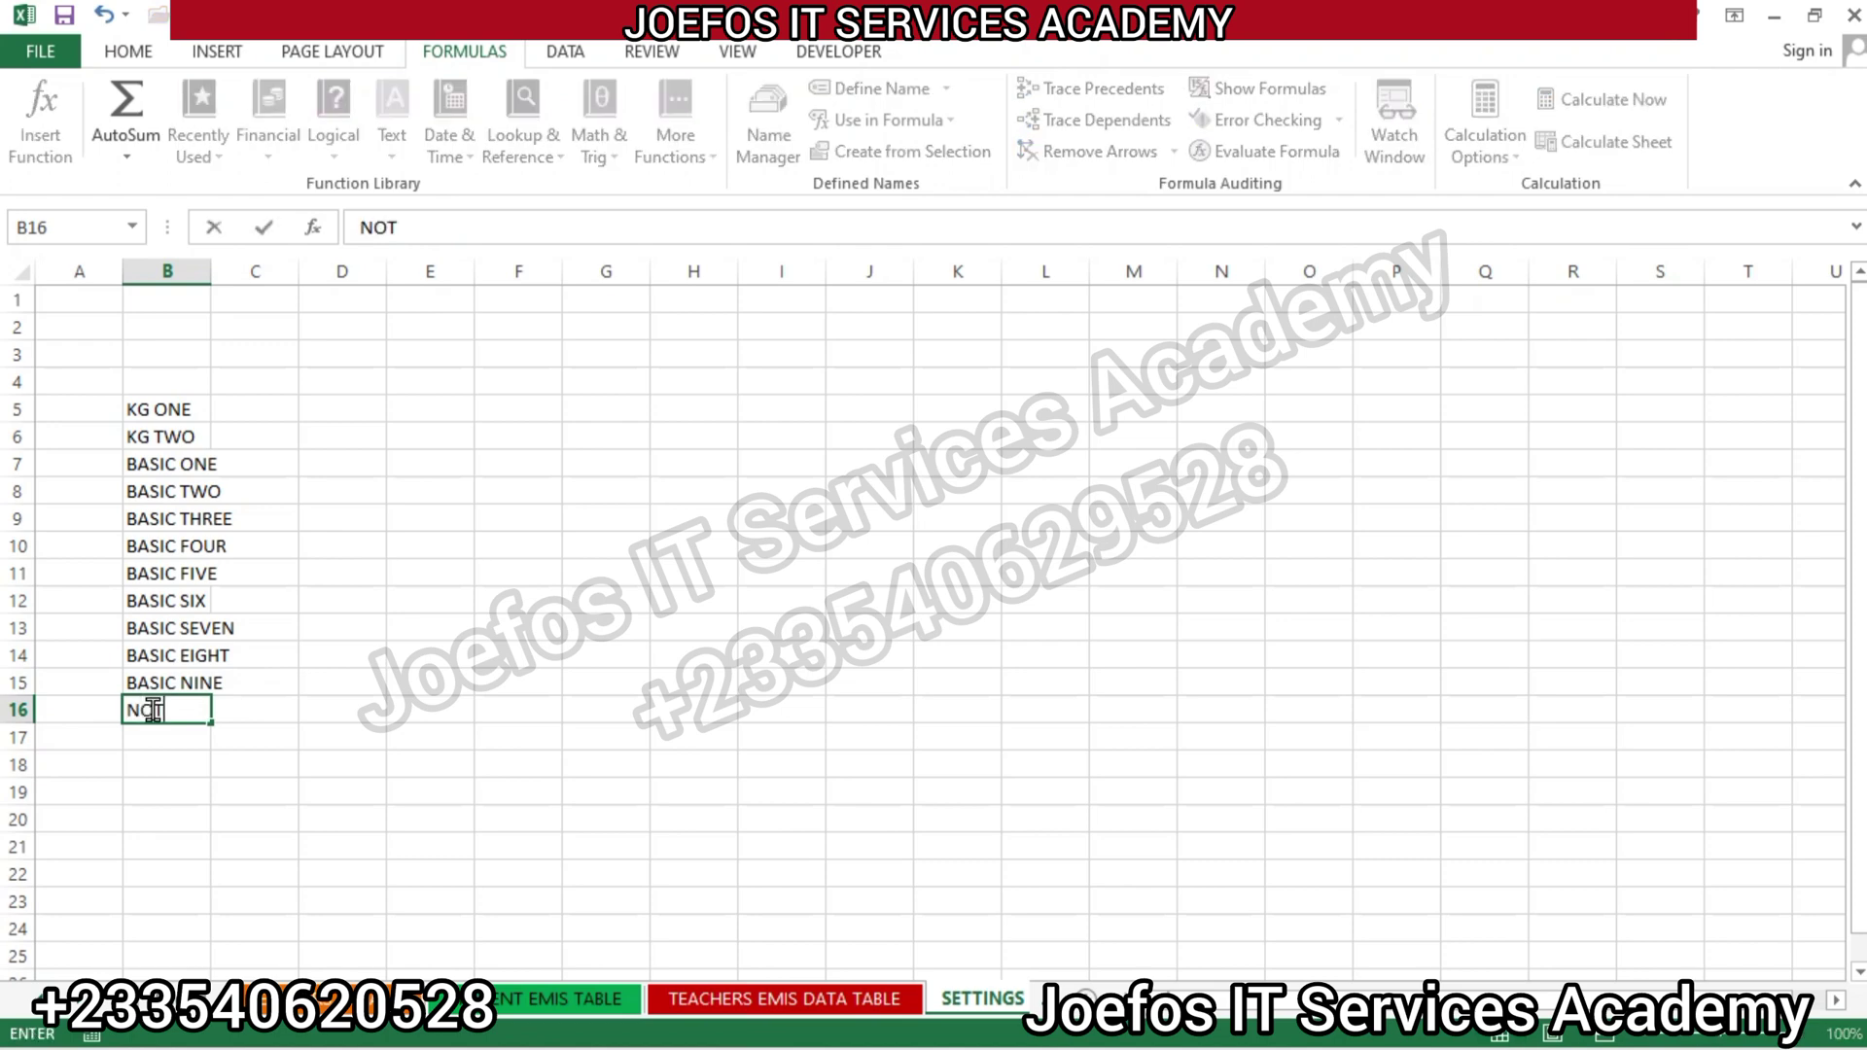
pyautogui.write(' IN SCHOOL')
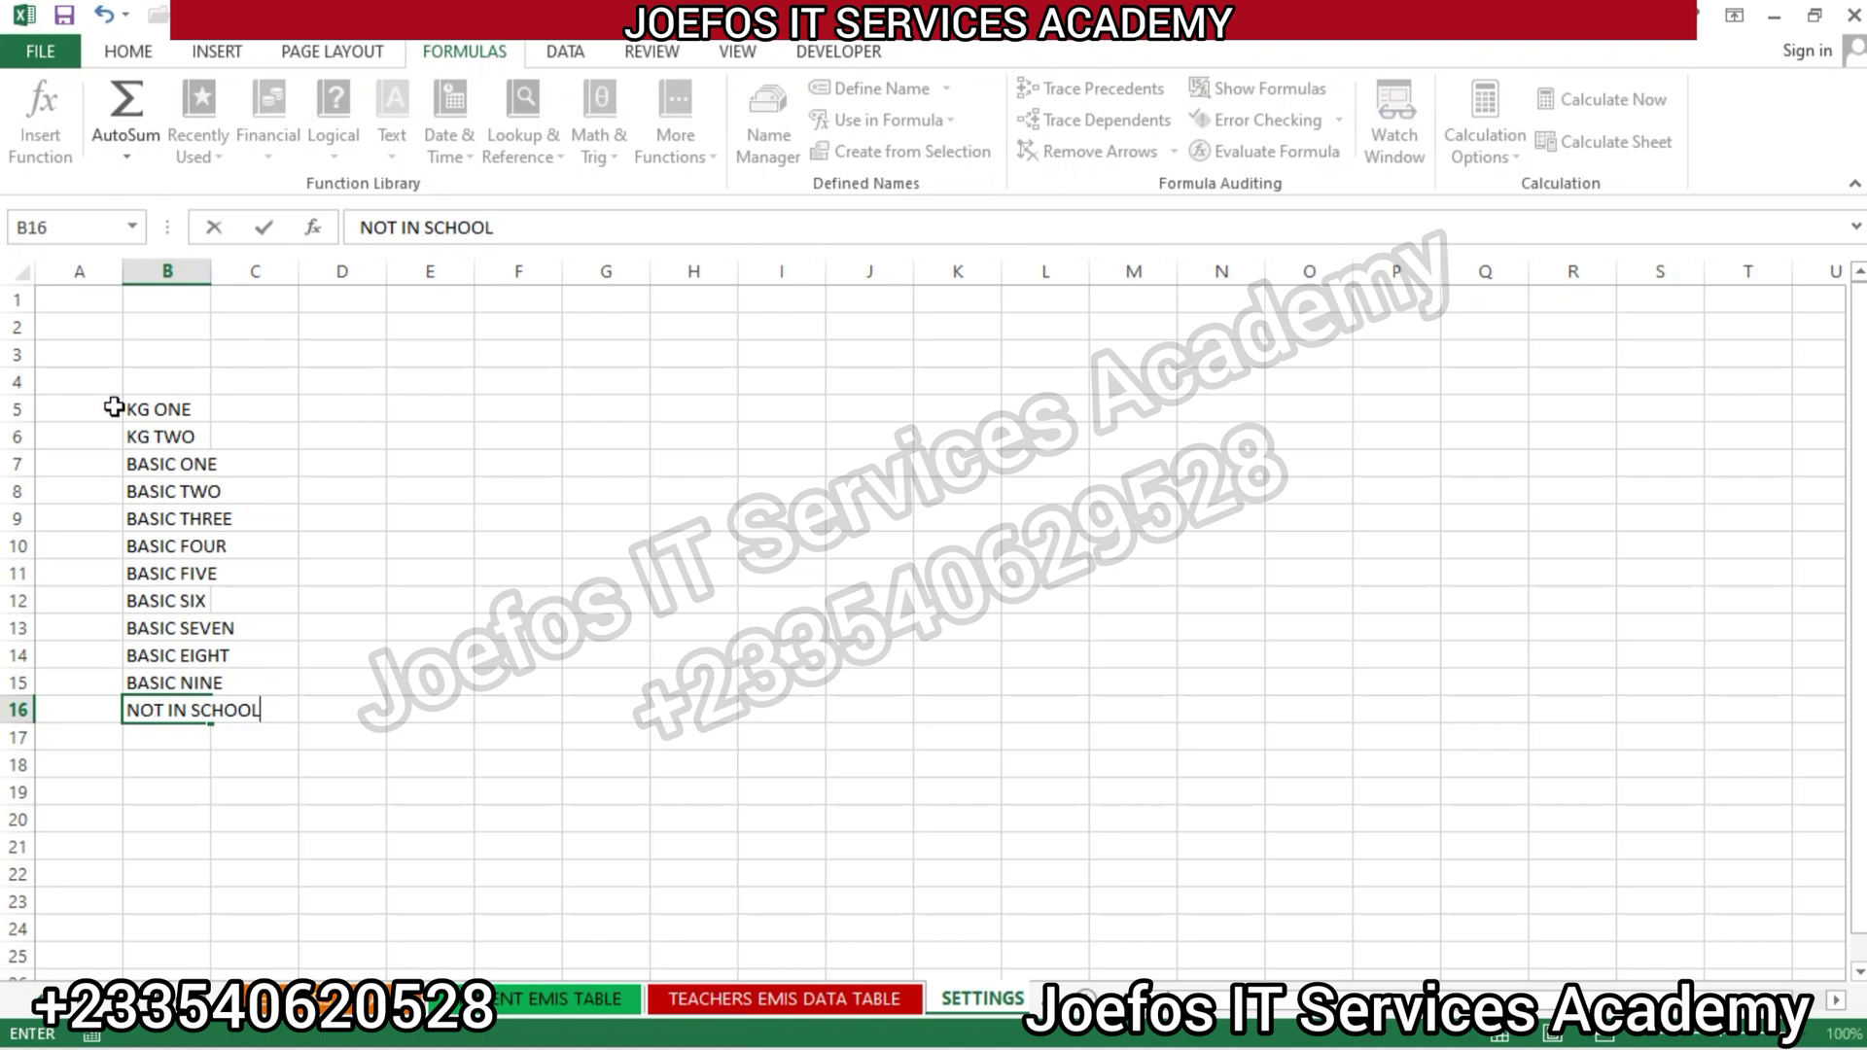
# Widen column B so that the longest class list entry fits inside it
pyautogui.click(203, 273)
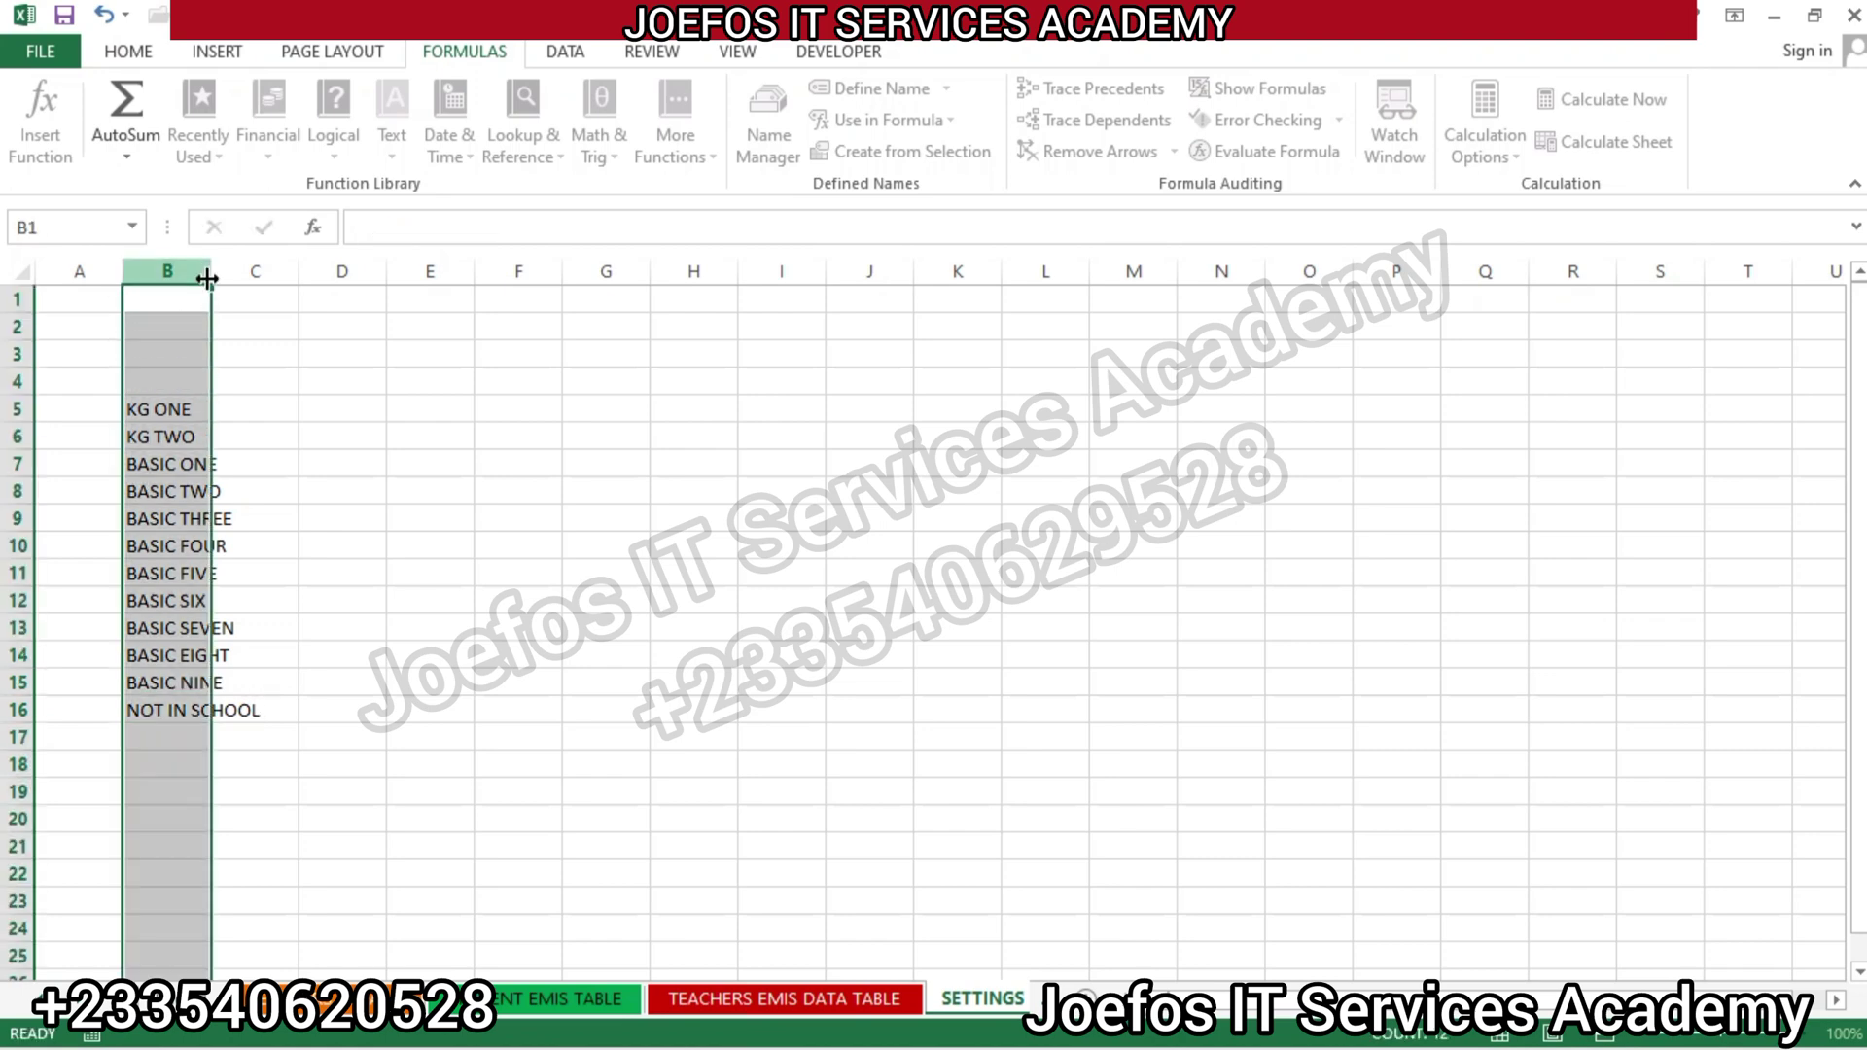
pyautogui.click(379, 491)
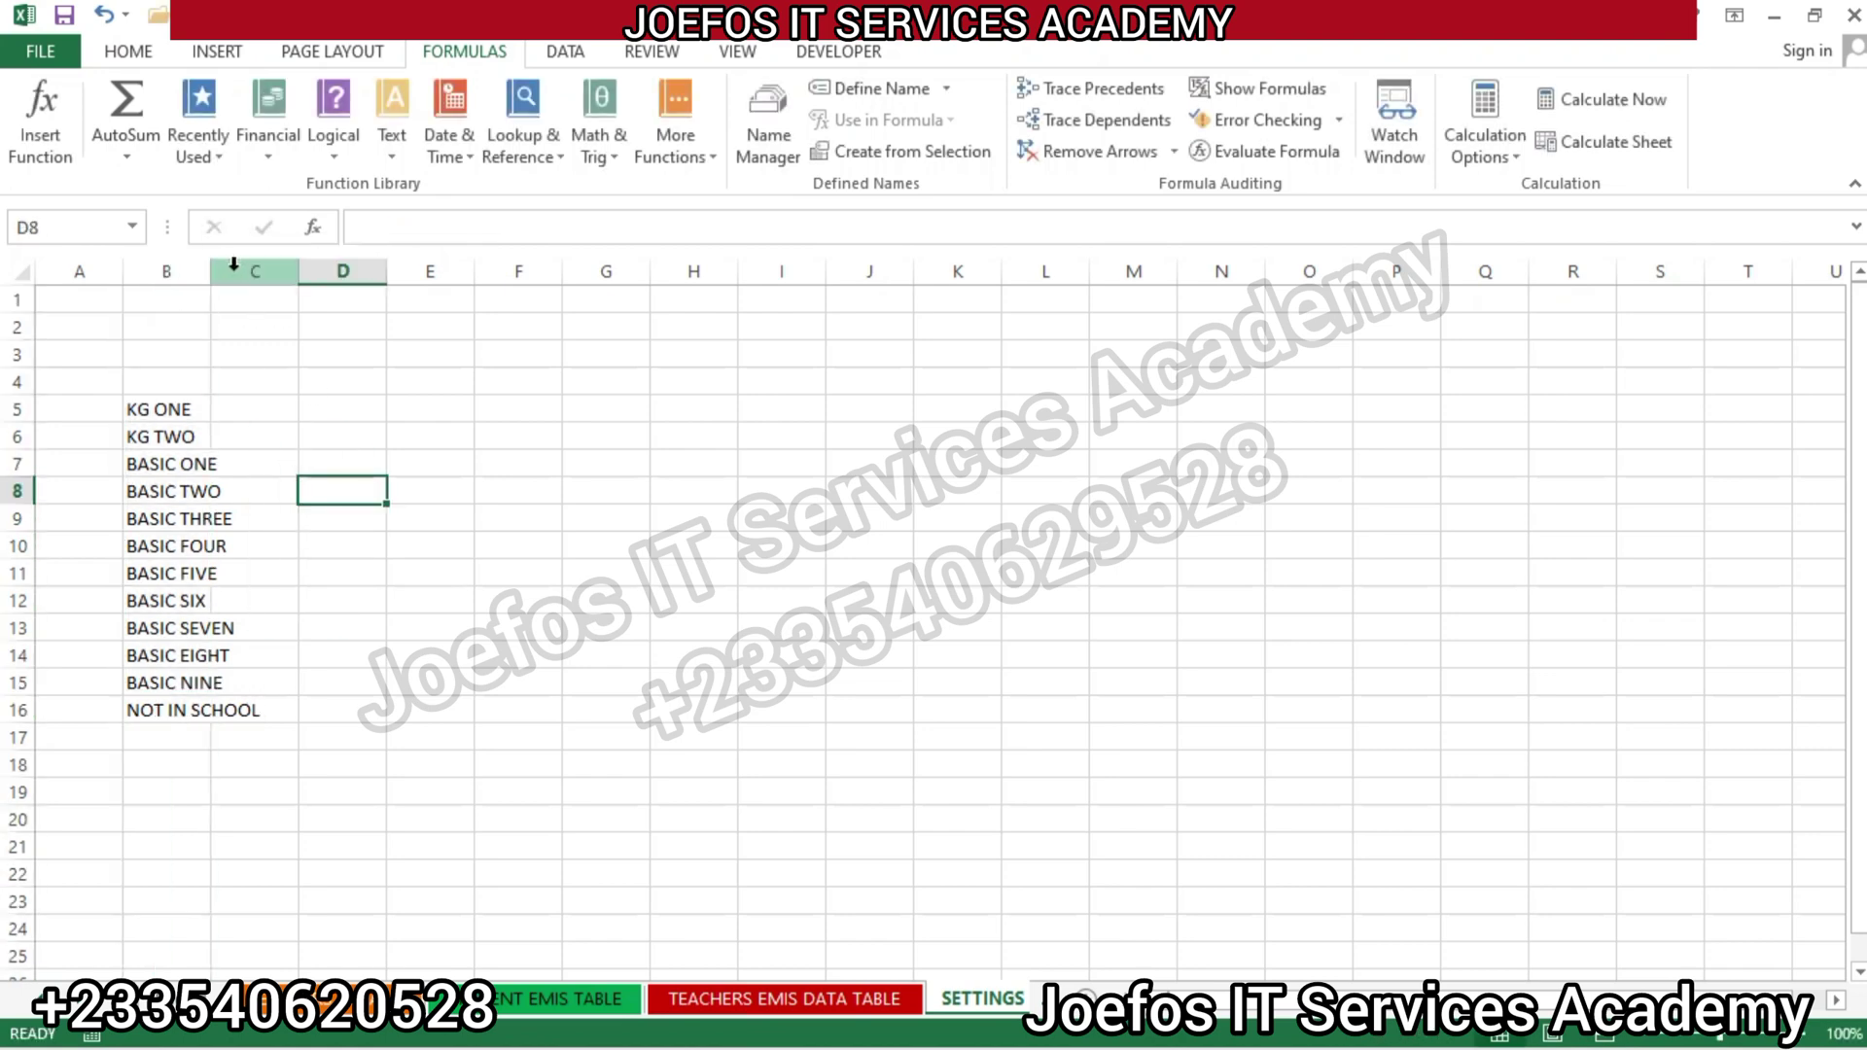
pyautogui.moveTo(200, 267); pyautogui.dragTo(259, 268)
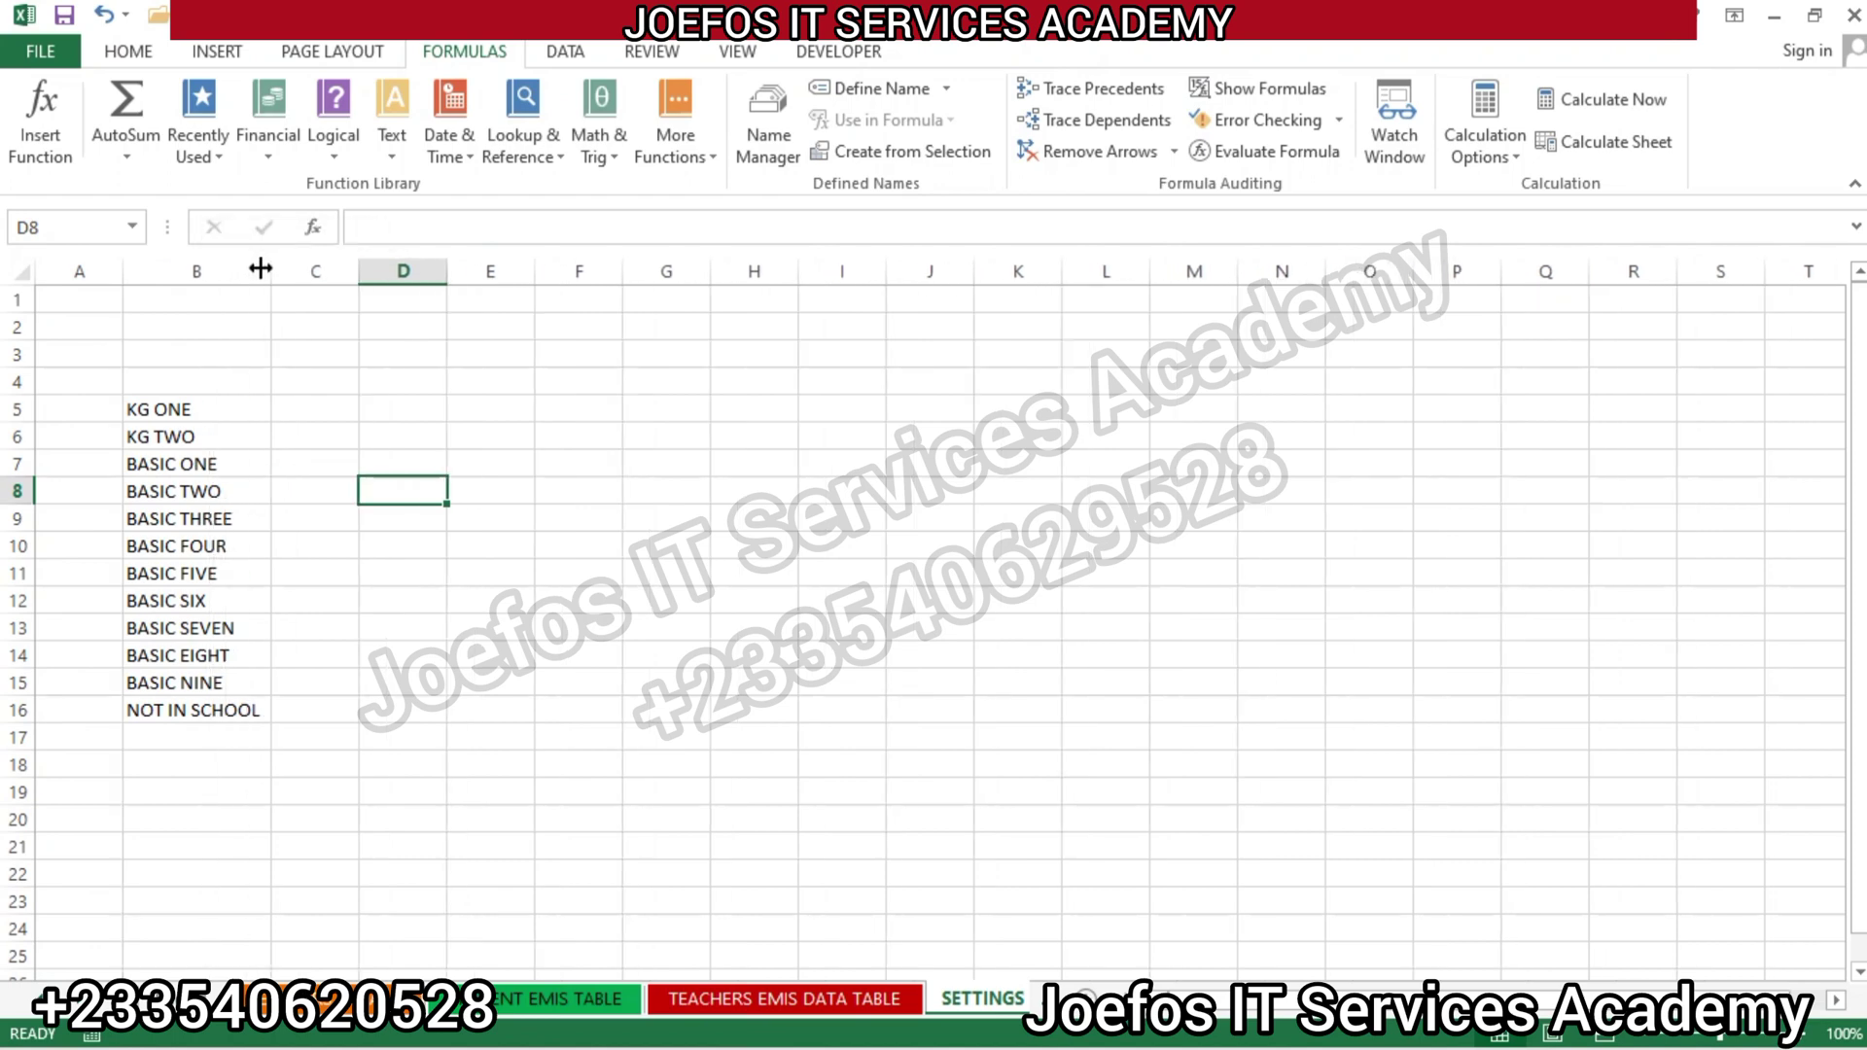
# Name the class list range B5:B16 CLASS and reselect the range to check its name
pyautogui.click(146, 398)
pyautogui.moveTo(146, 397); pyautogui.dragTo(238, 710)
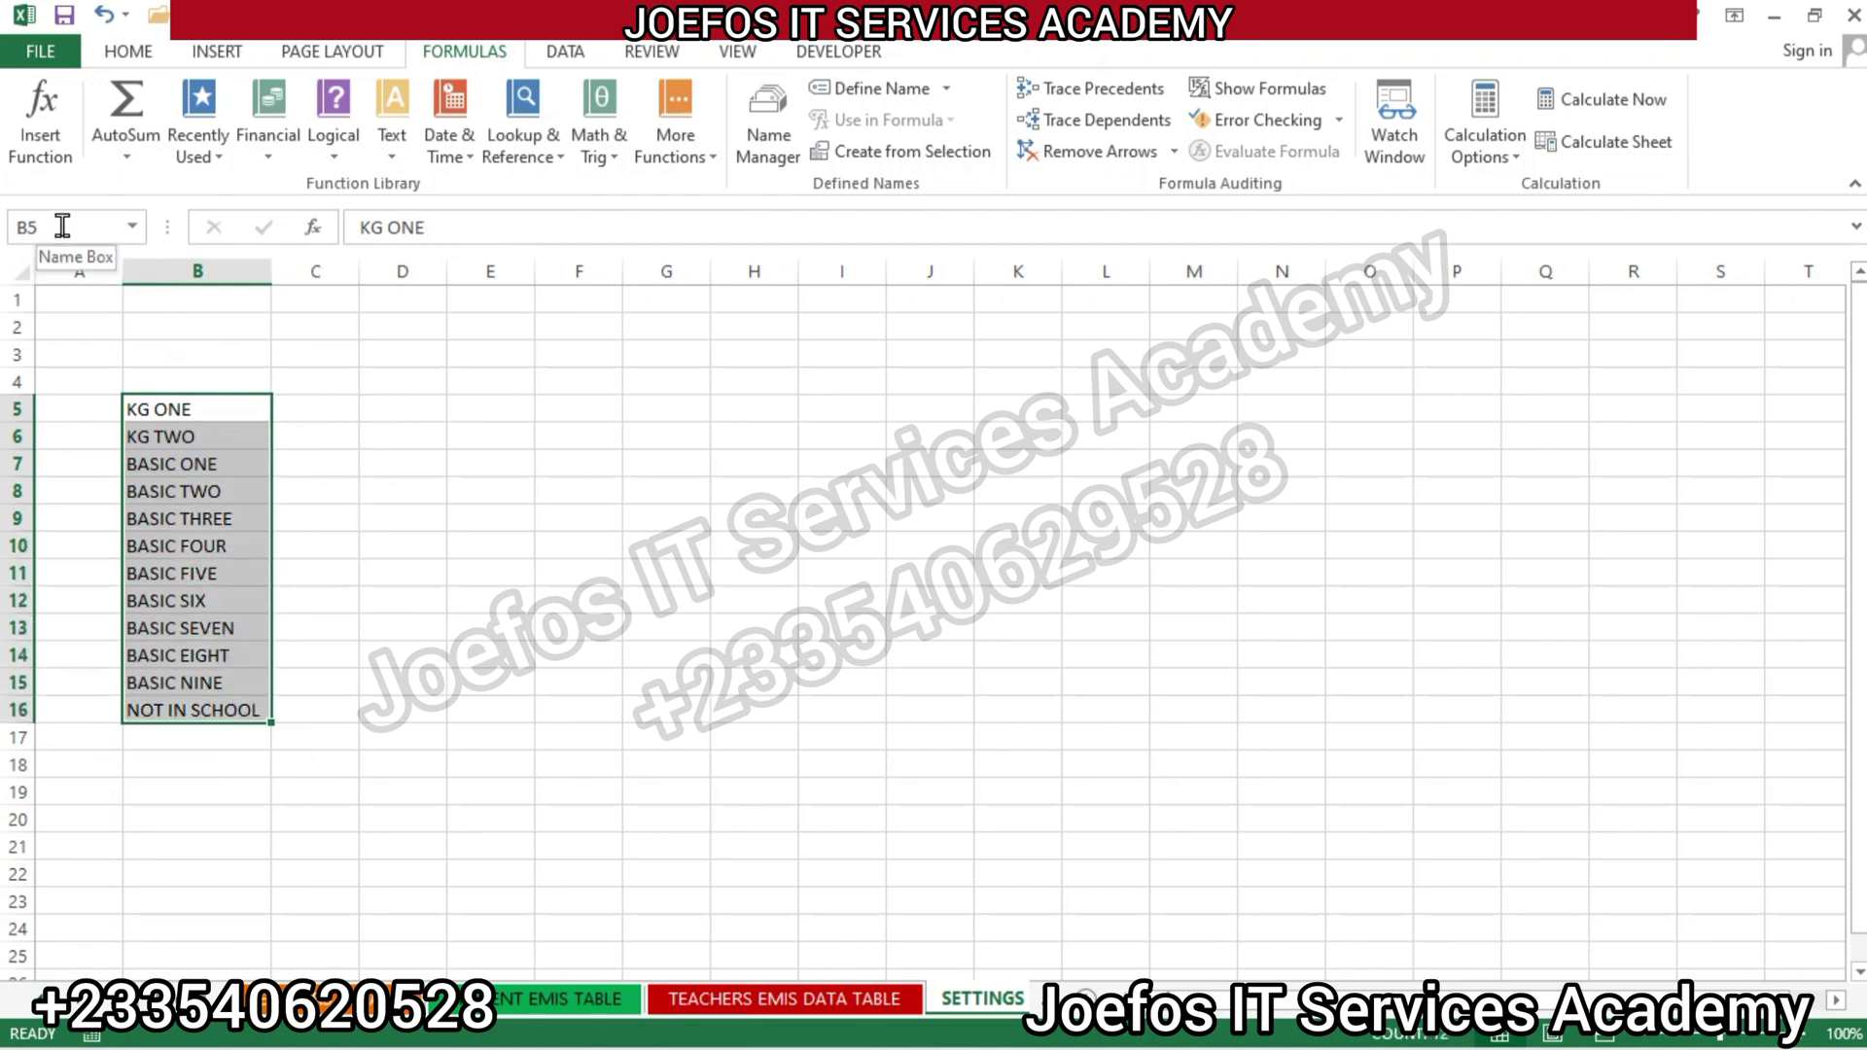
pyautogui.click(62, 225)
pyautogui.write('CLASS')
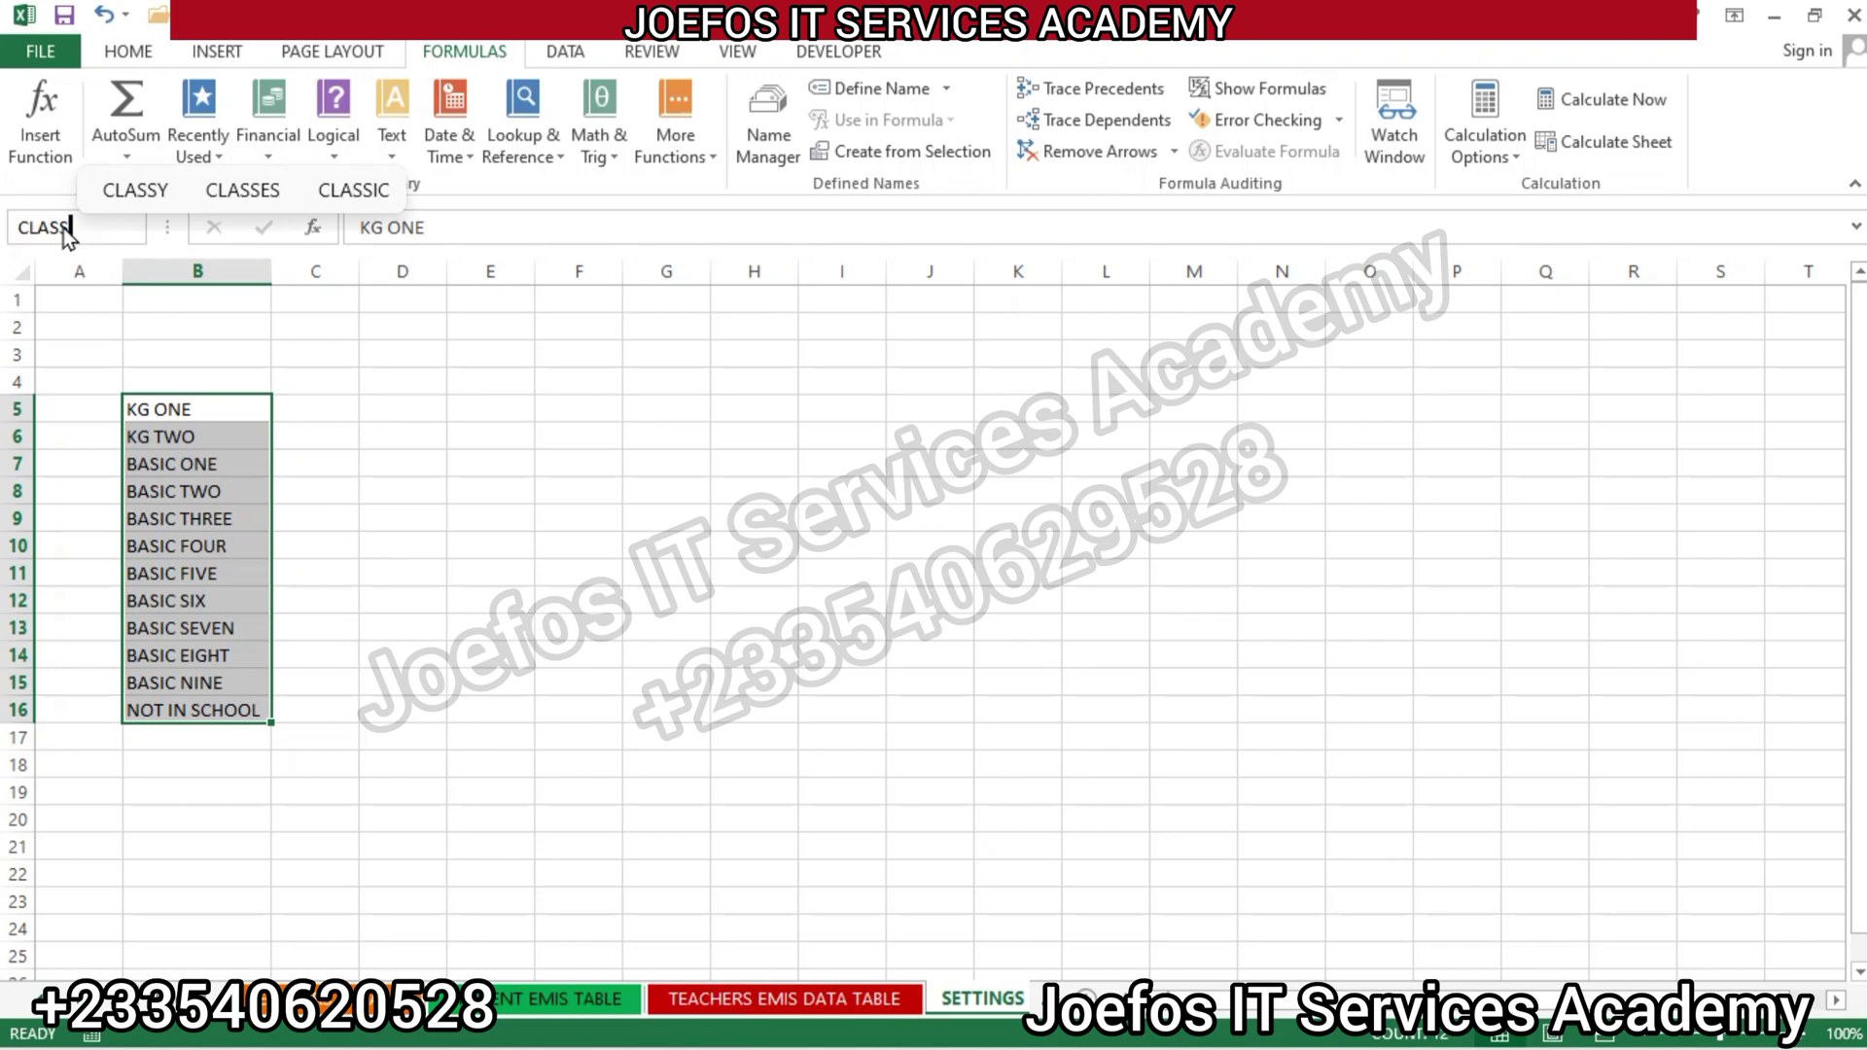
pyautogui.press('Return')
pyautogui.click(616, 708)
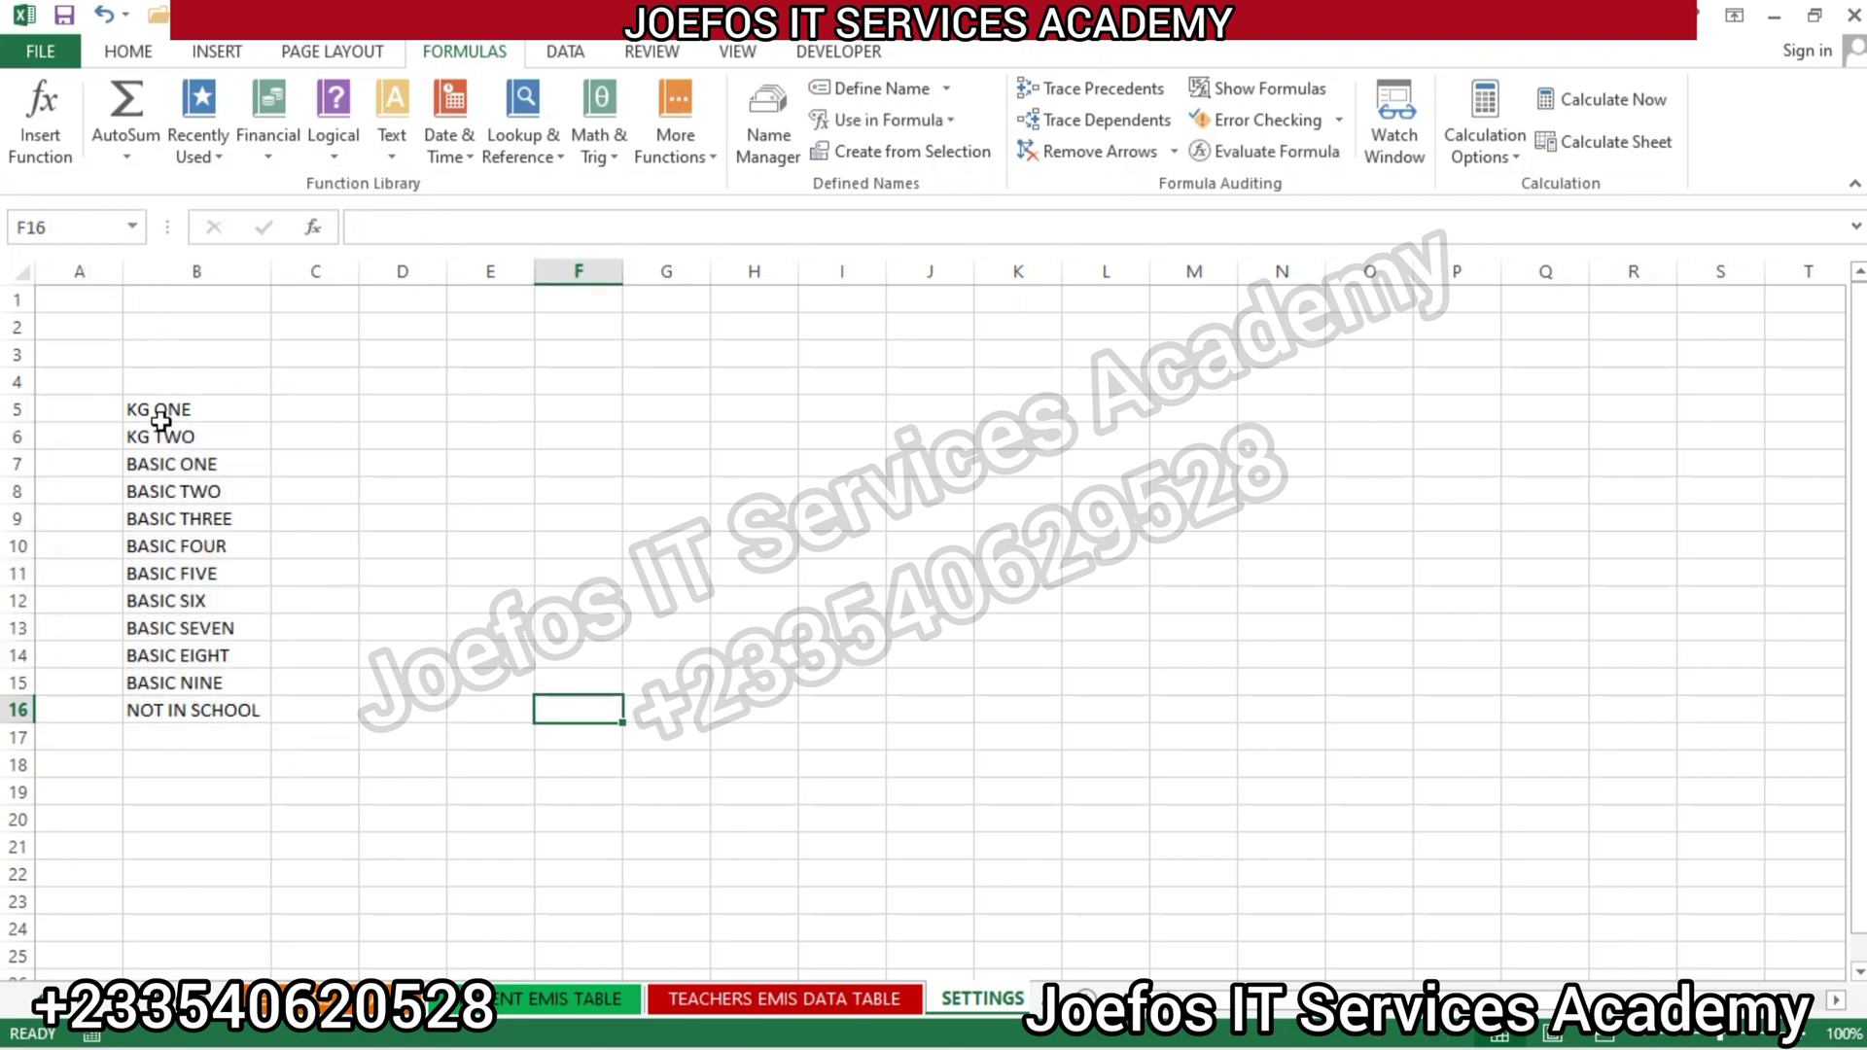
pyautogui.click(153, 401)
pyautogui.moveTo(153, 399); pyautogui.dragTo(272, 724)
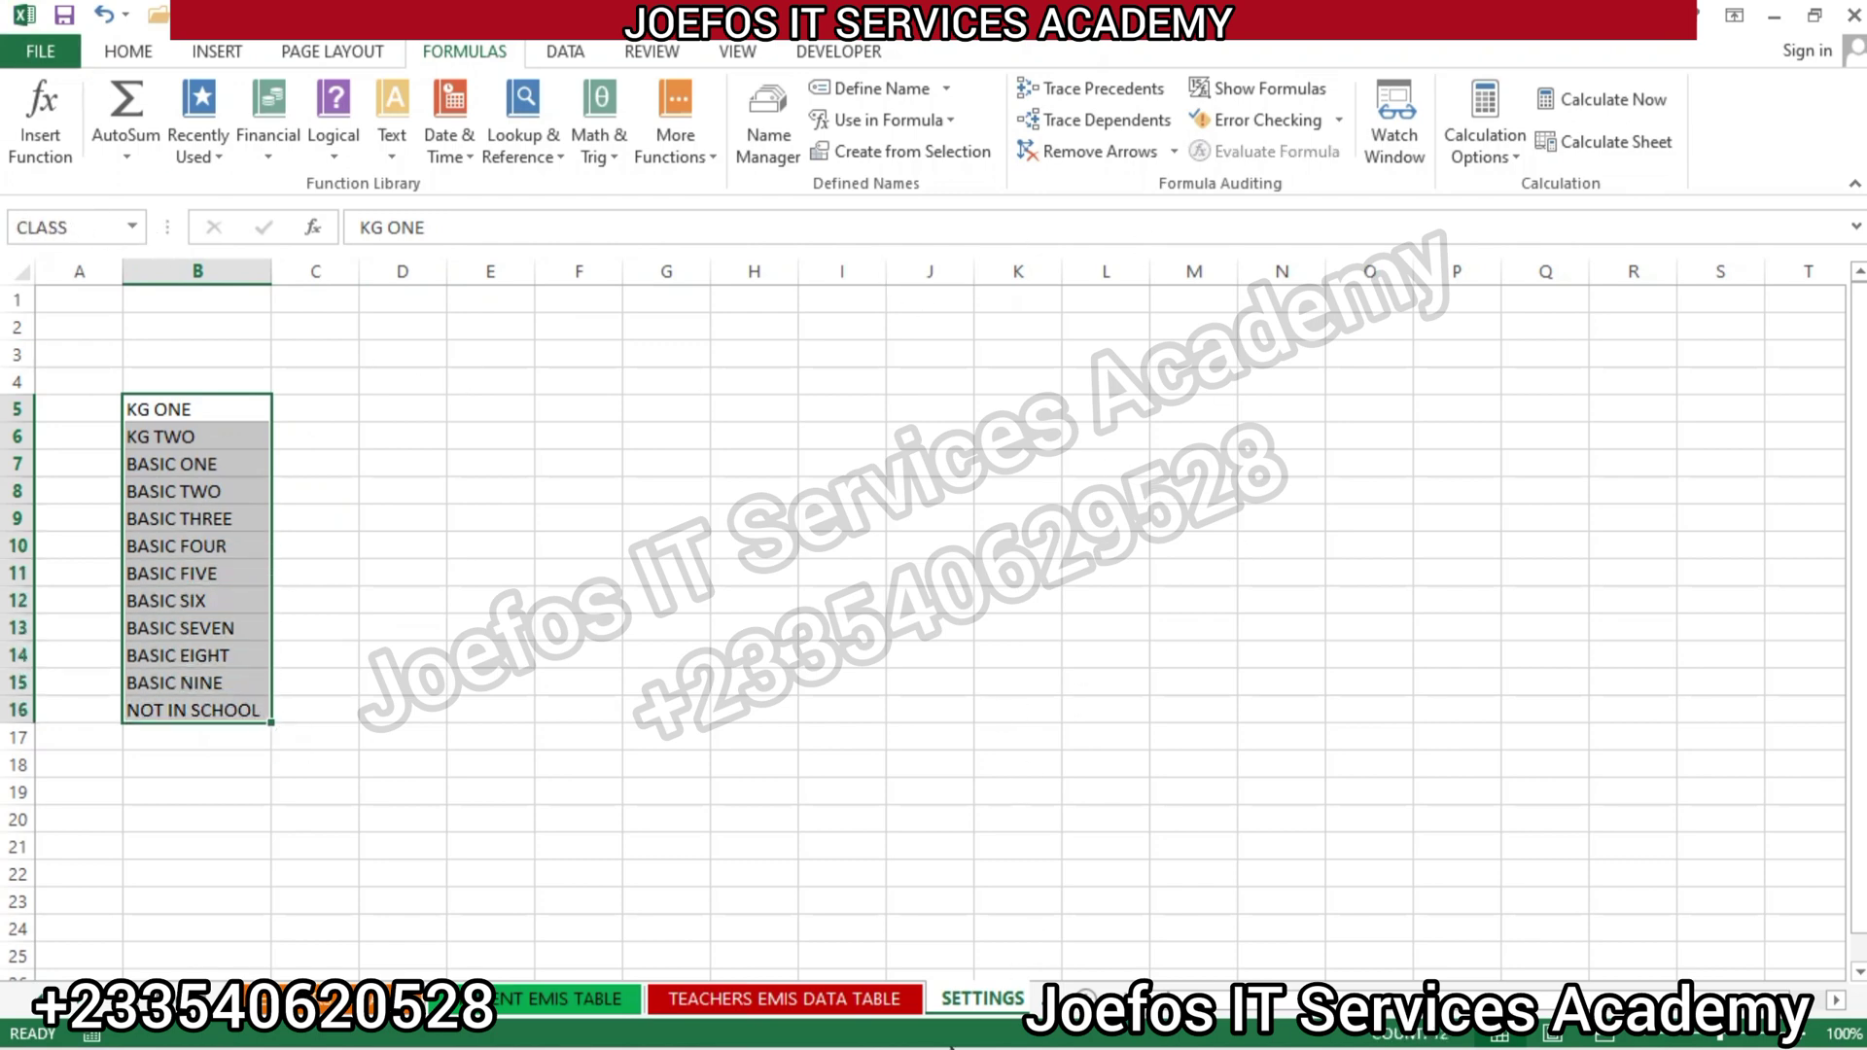
# Switch to the Visual Basic editor and set the RowSource of the student form's class combo box to CLASS
pyautogui.moveTo(527, 1045)
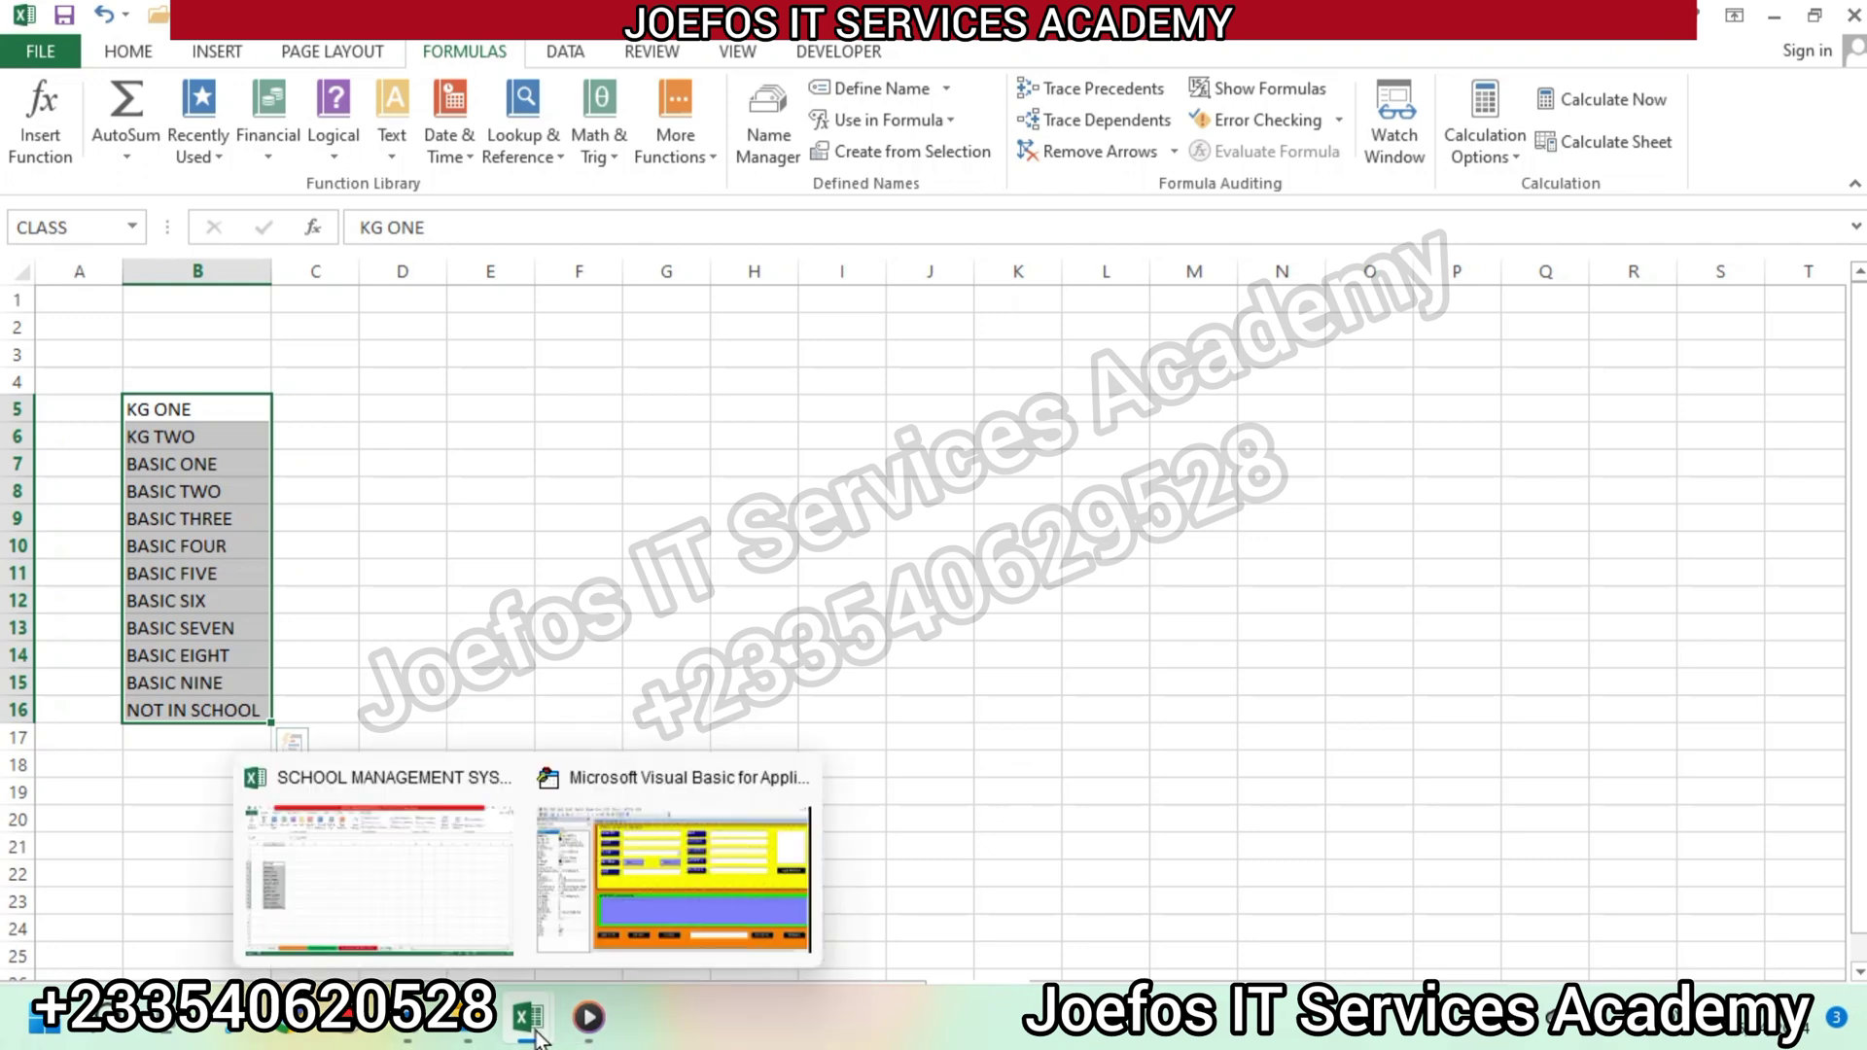
pyautogui.moveTo(640, 919)
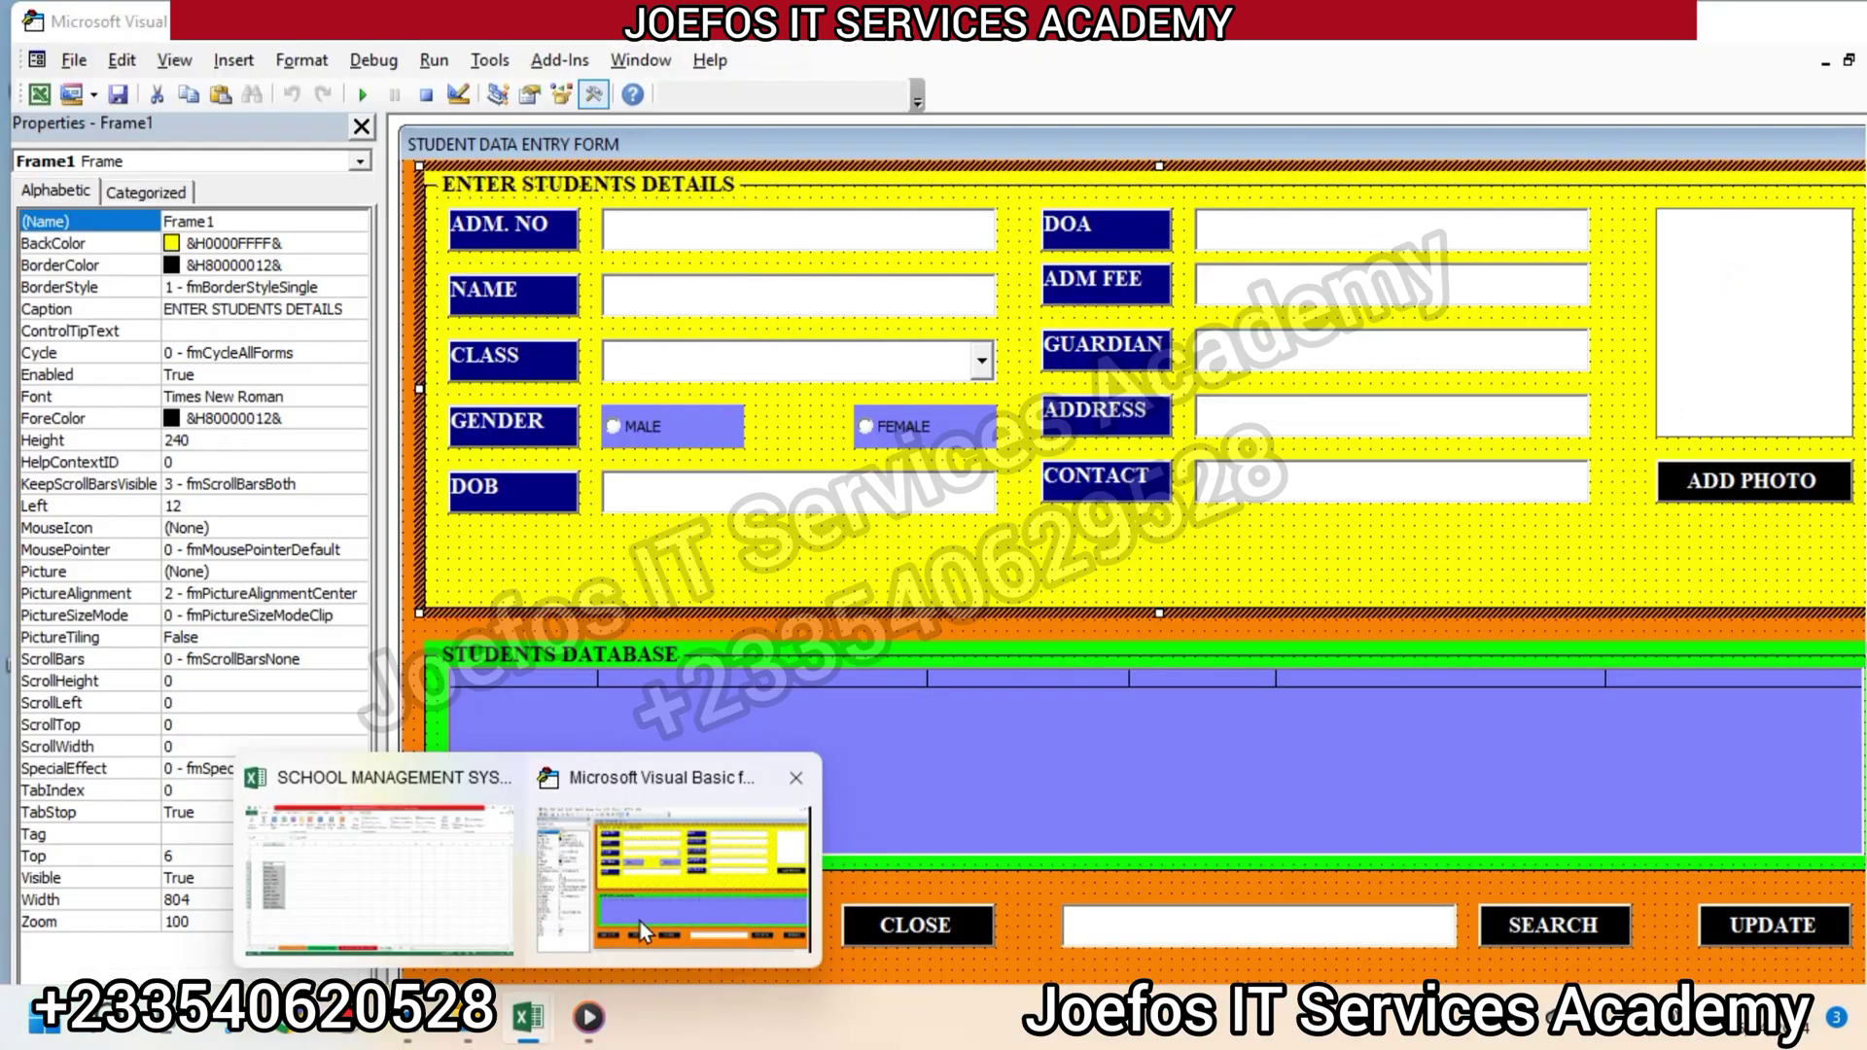
pyautogui.click(667, 866)
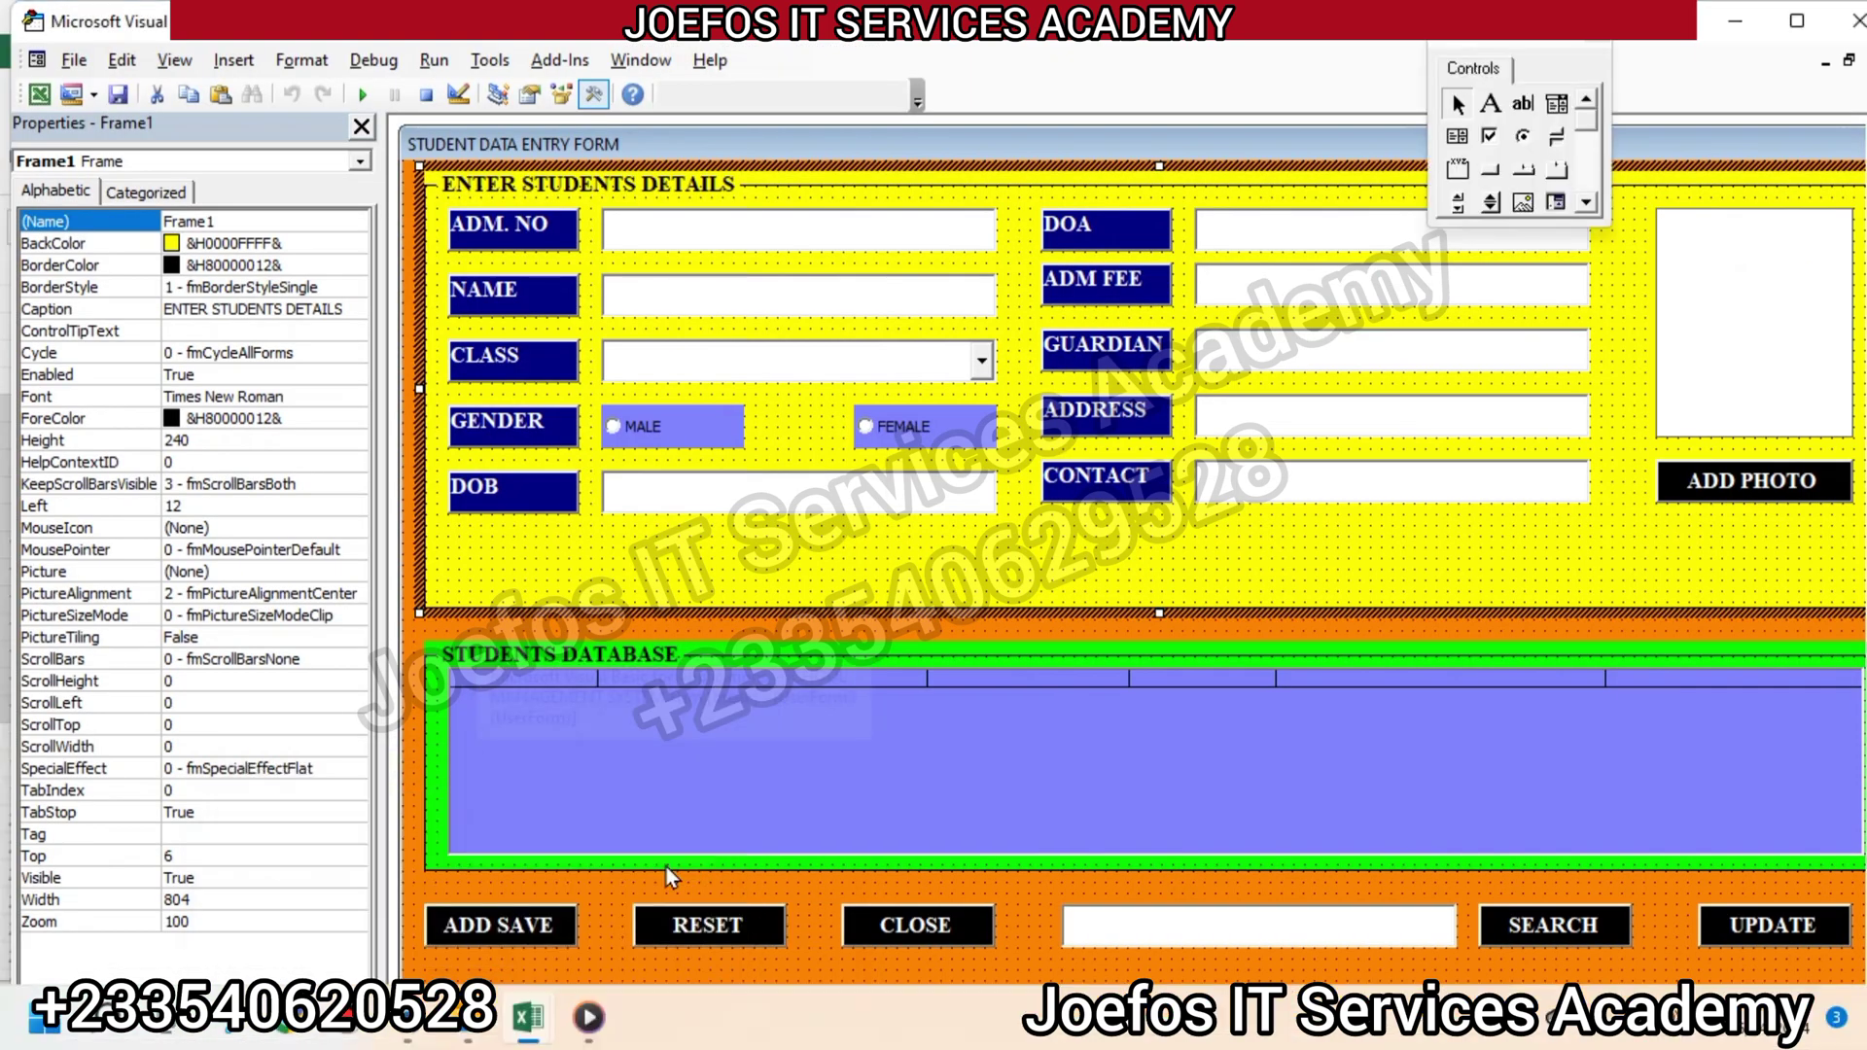
pyautogui.click(984, 363)
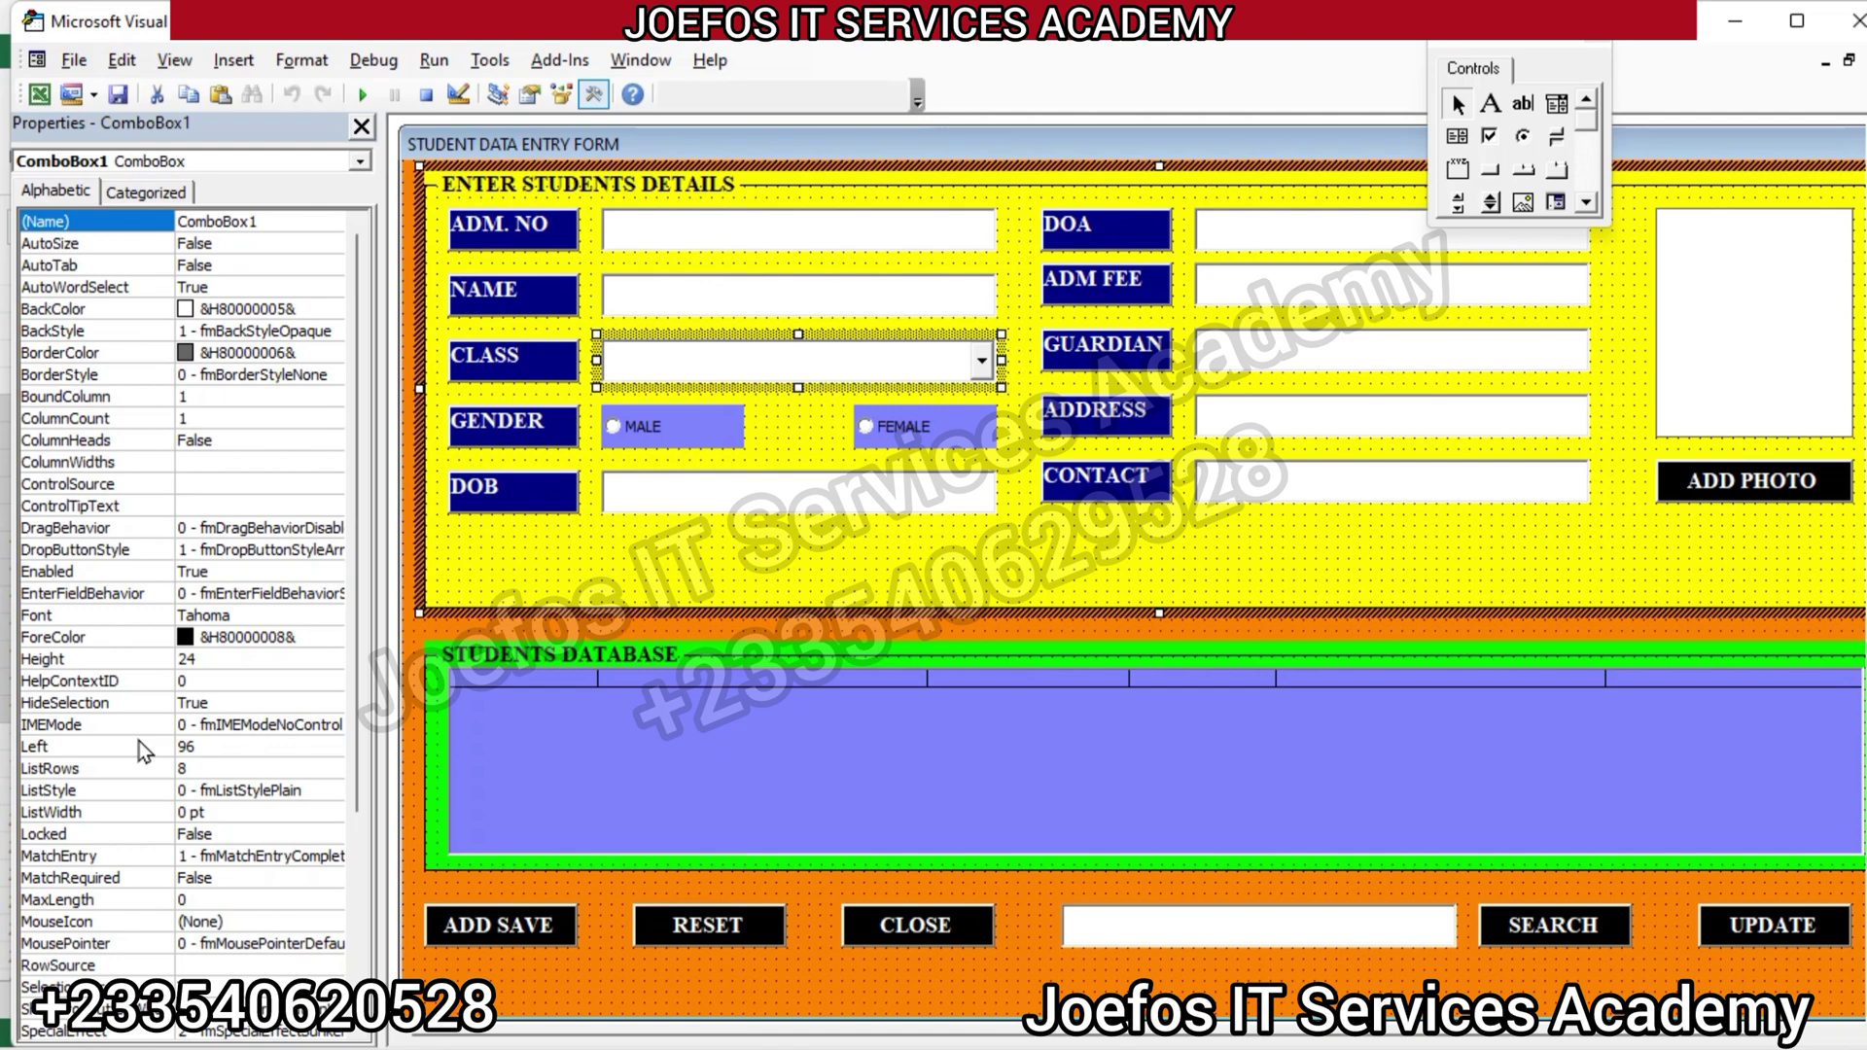
pyautogui.click(146, 191)
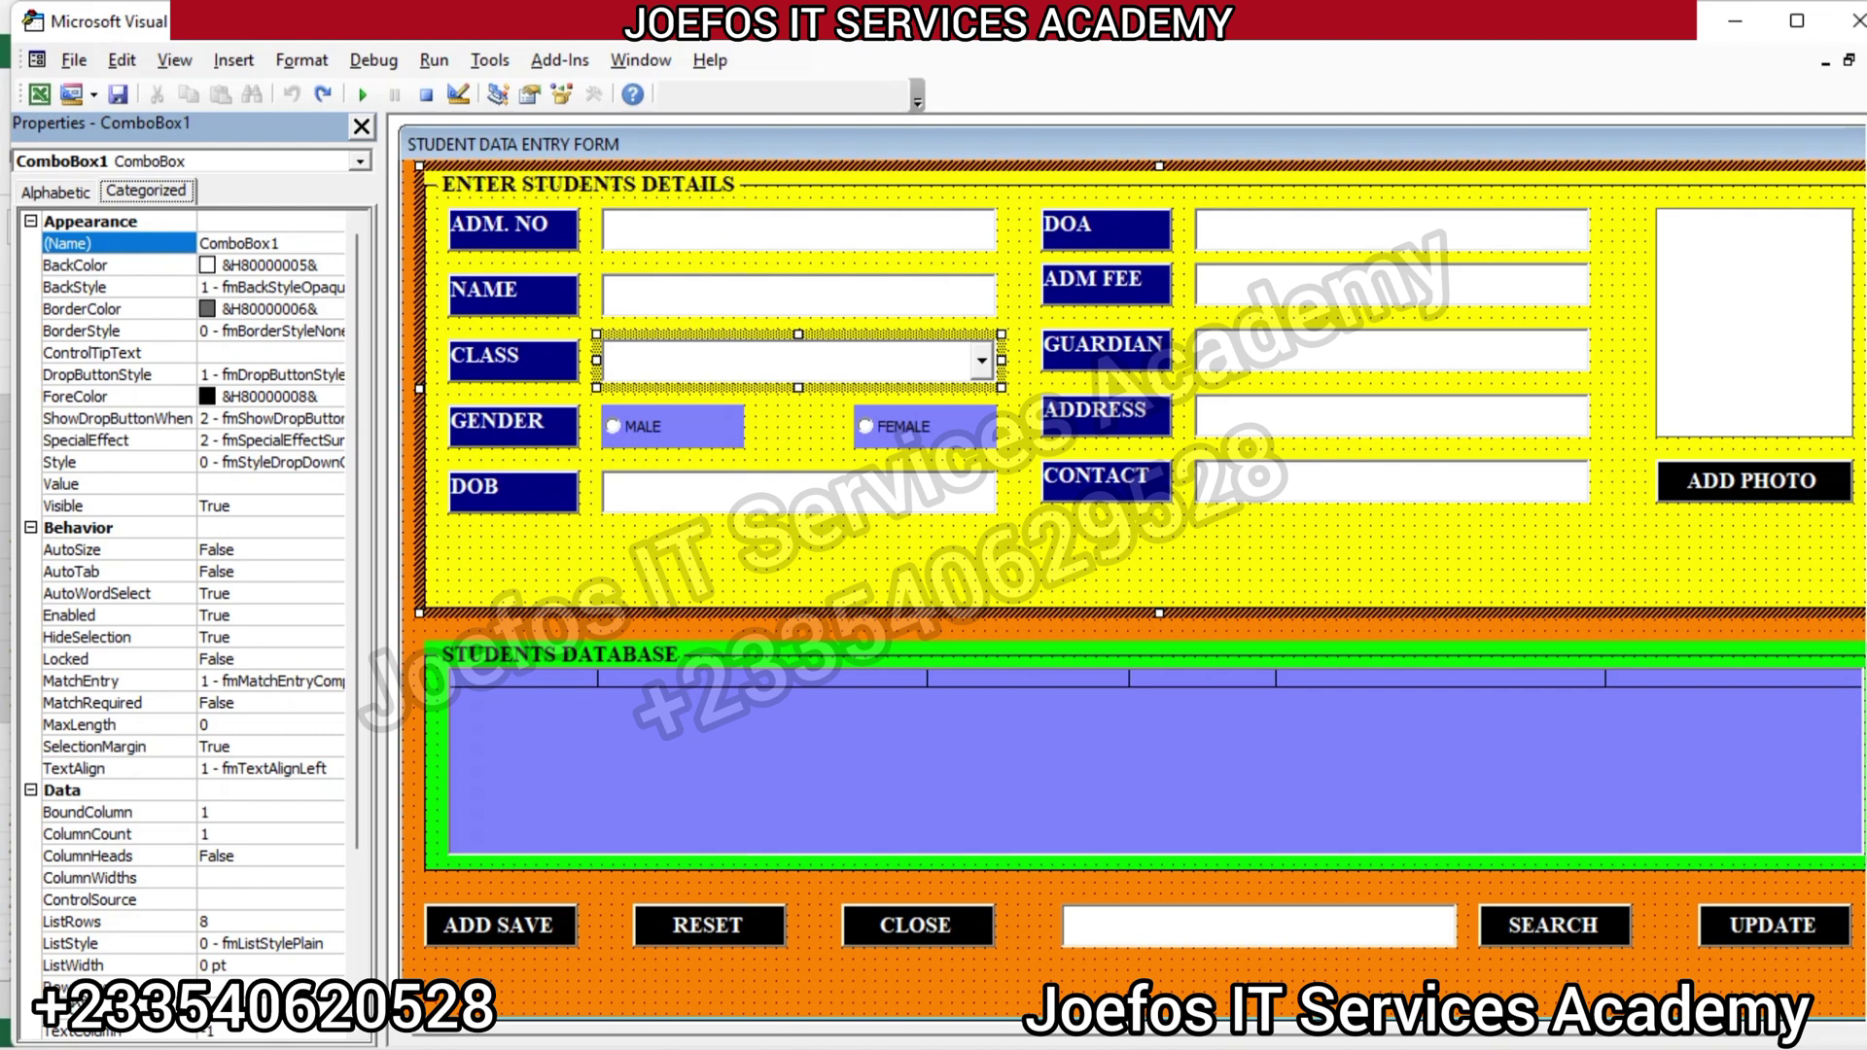
pyautogui.click(116, 985)
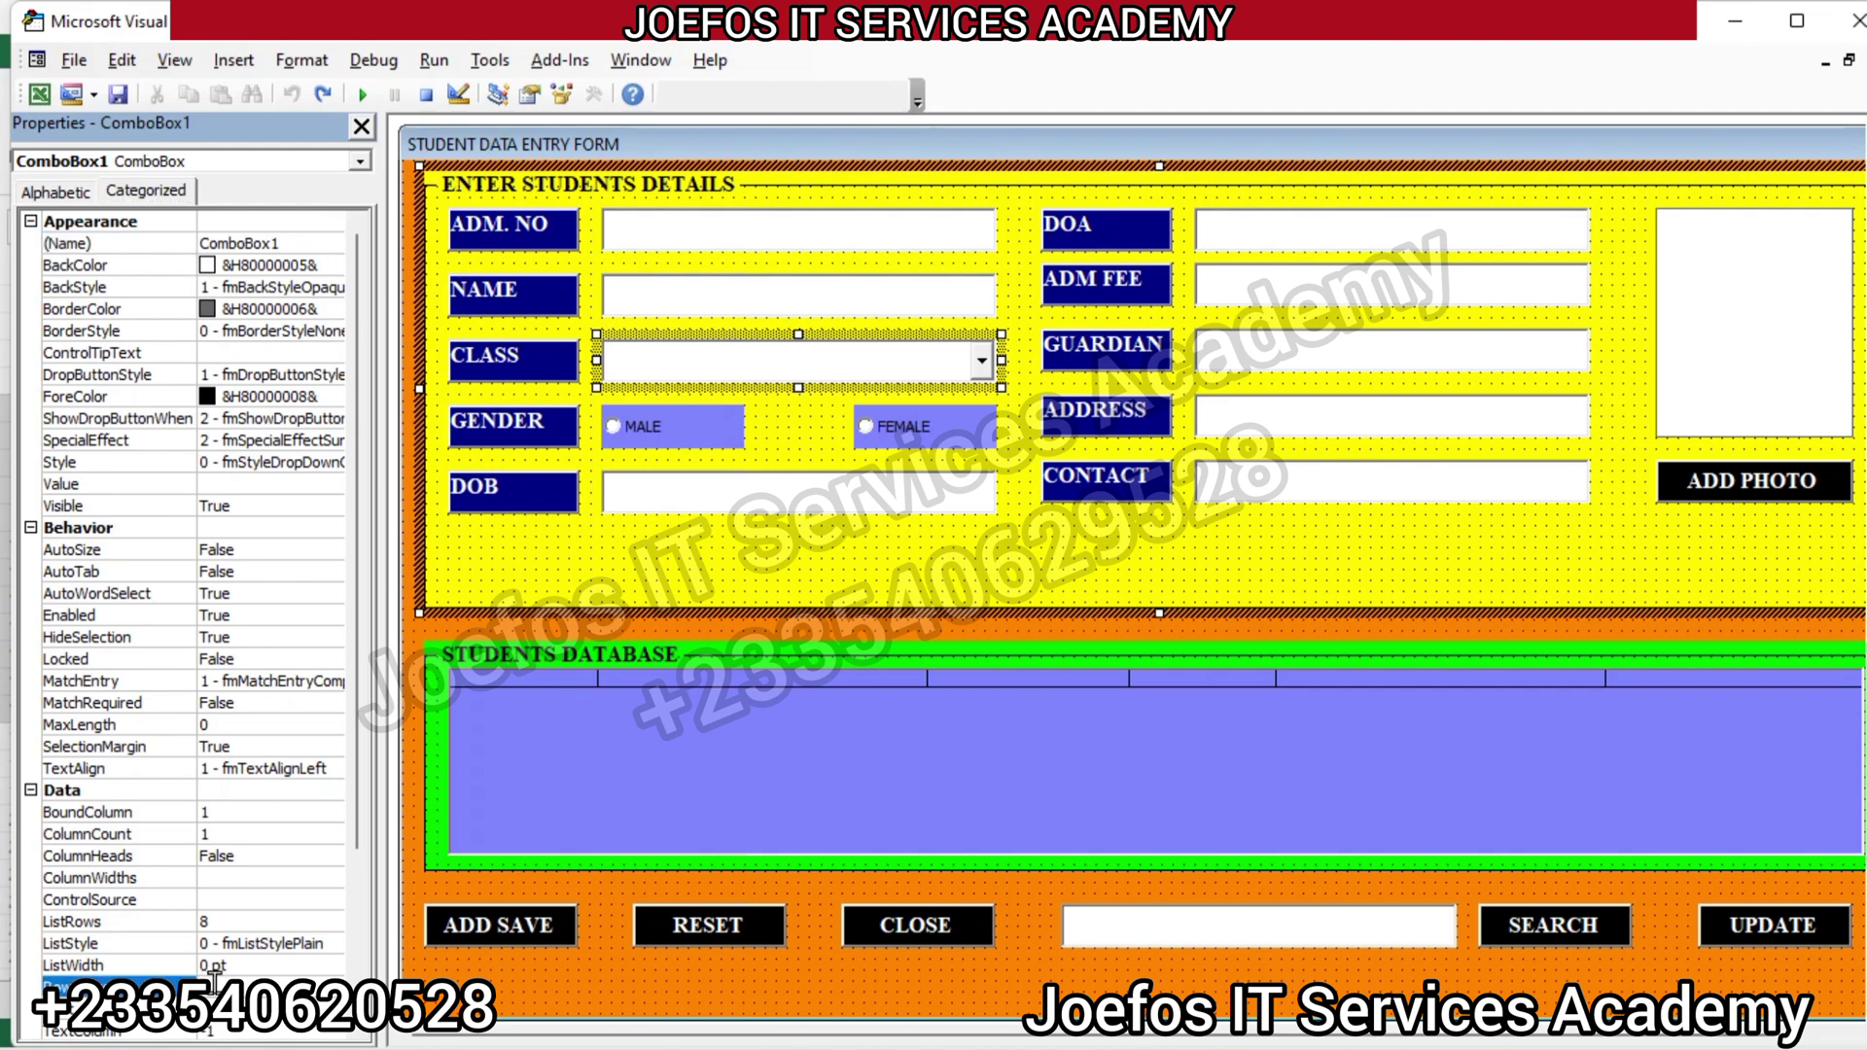
pyautogui.write('CLA')
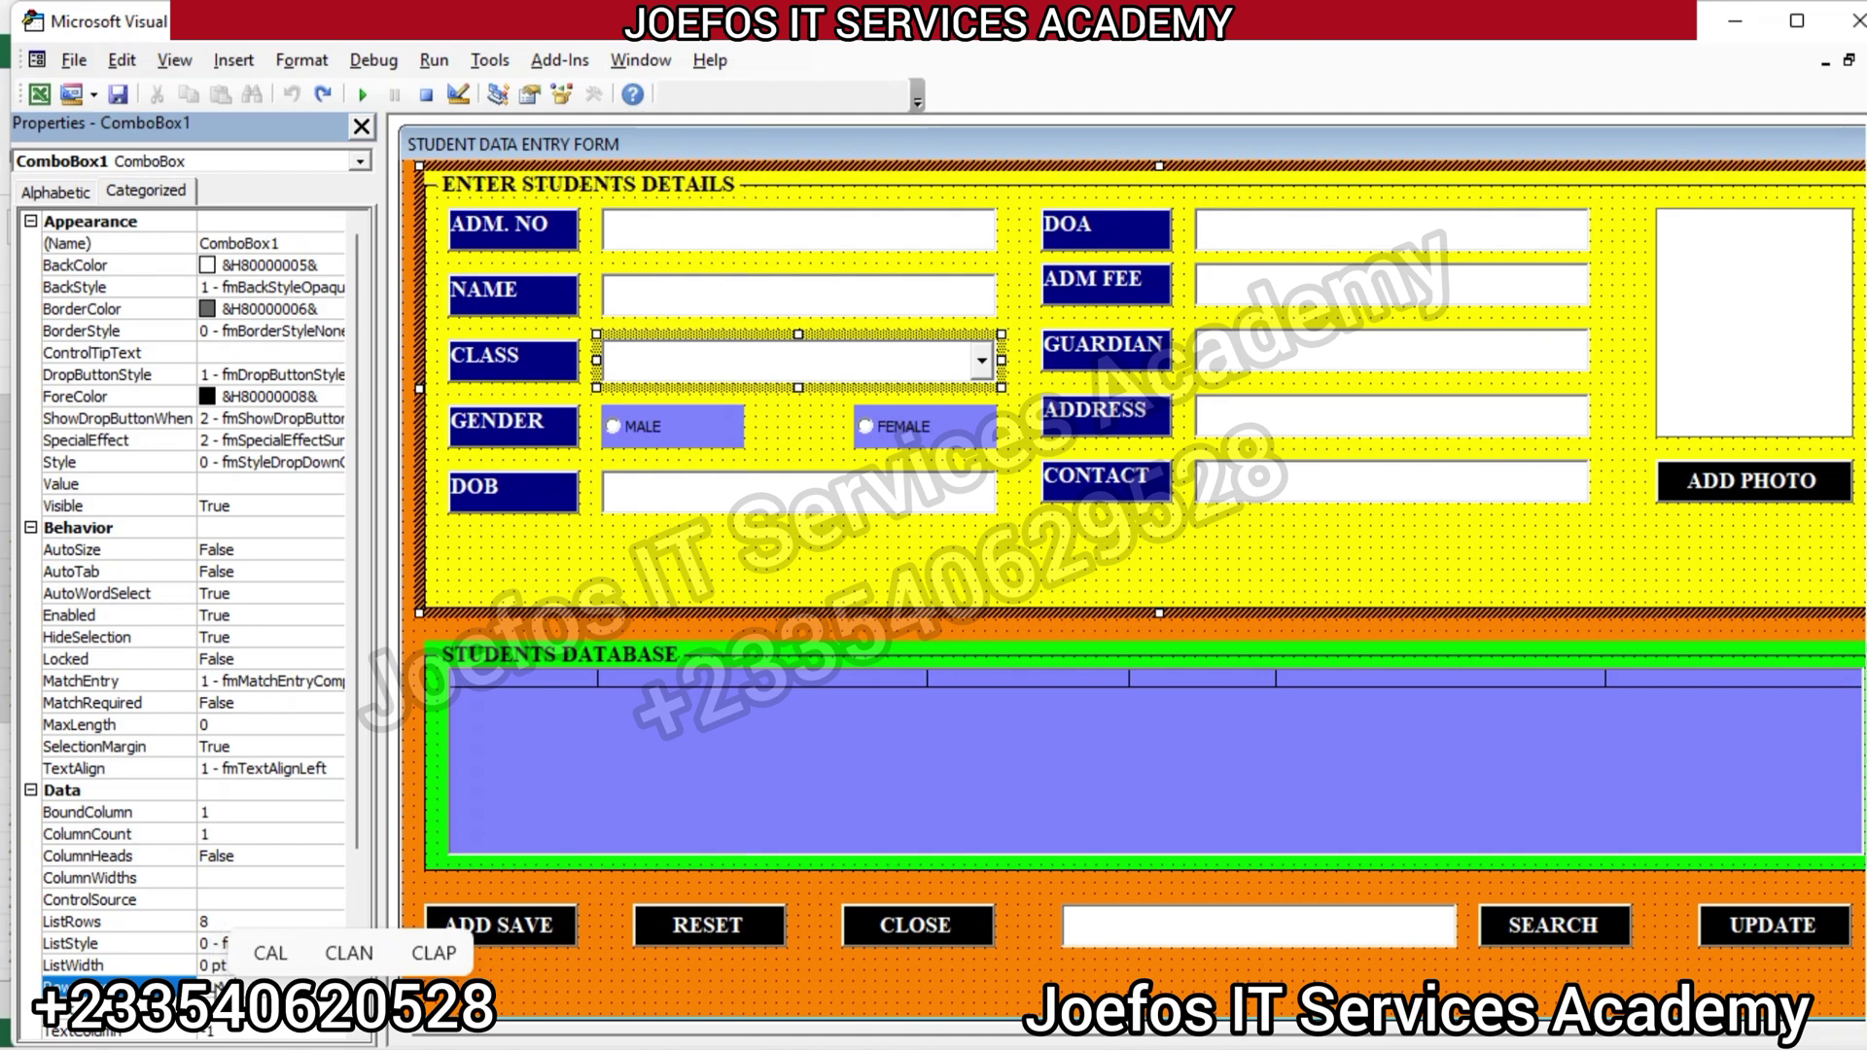
pyautogui.write('SS')
pyautogui.press('Return')
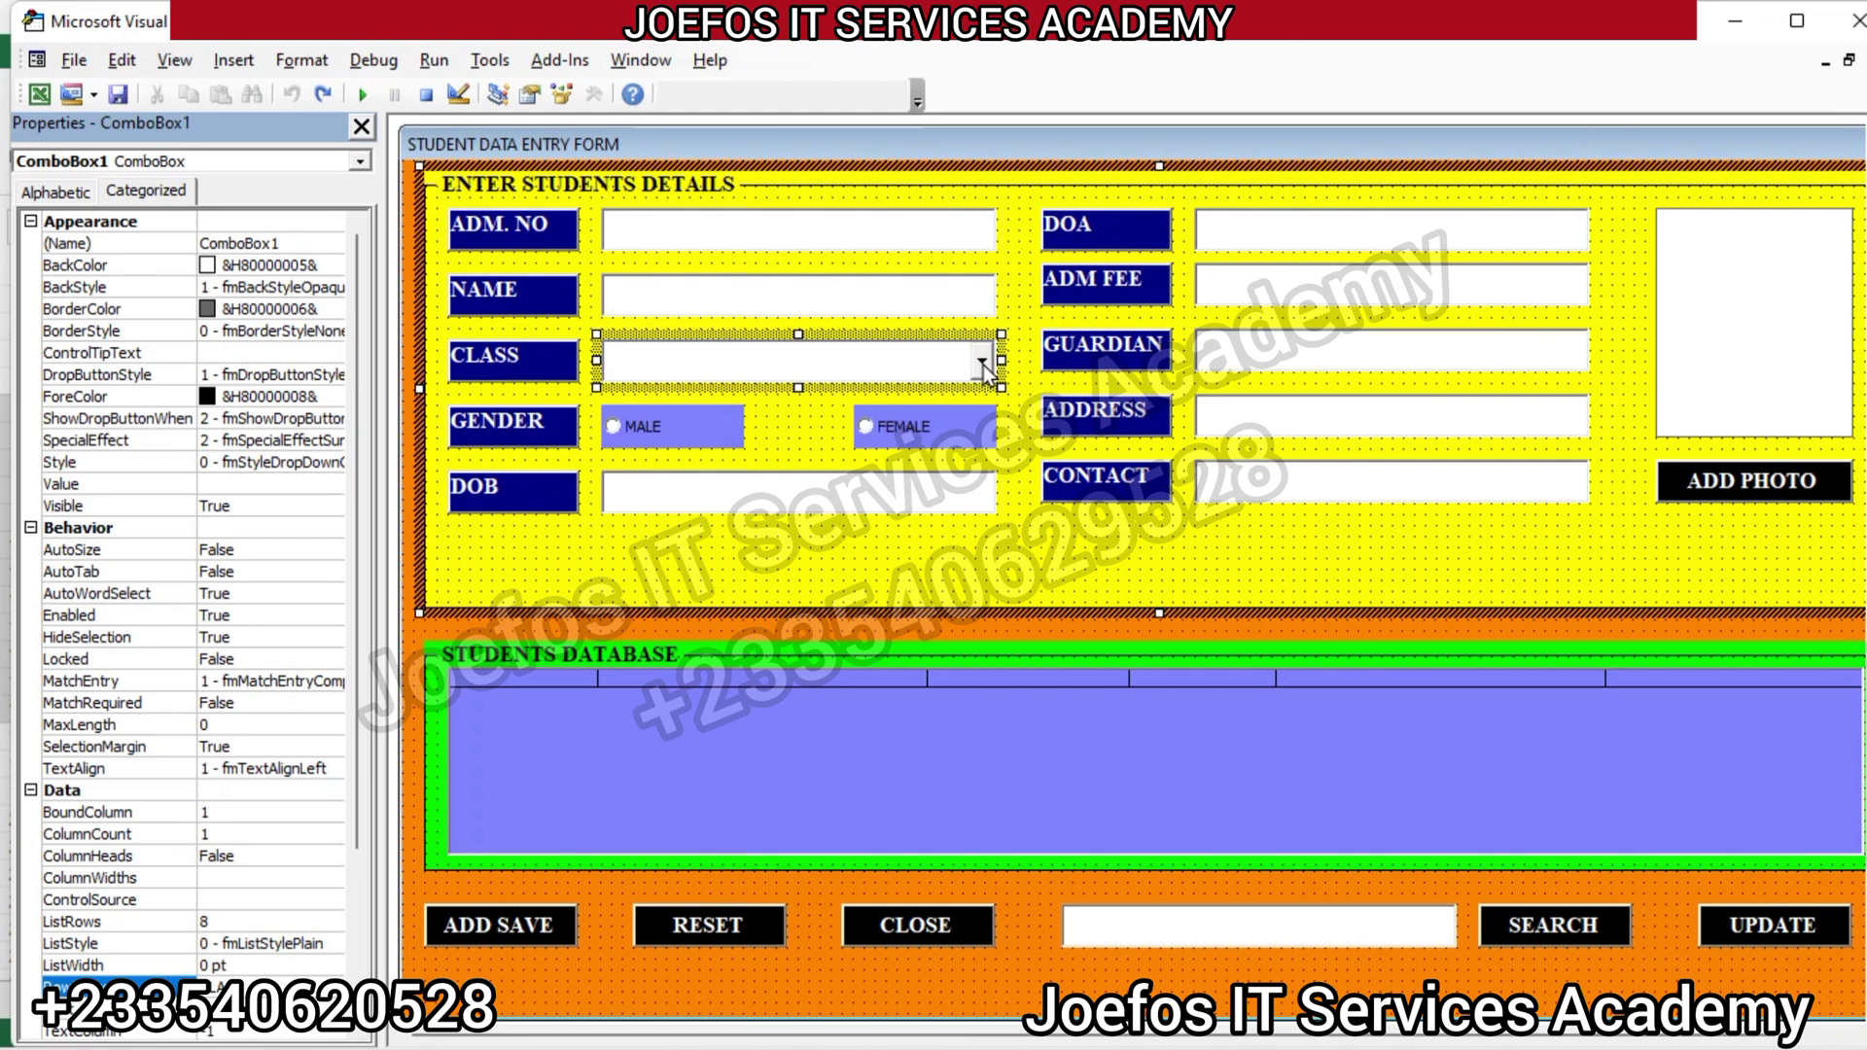
# Run the student data entry form, examine the options in its CLASS drop-down list, and close the form
pyautogui.click(622, 144)
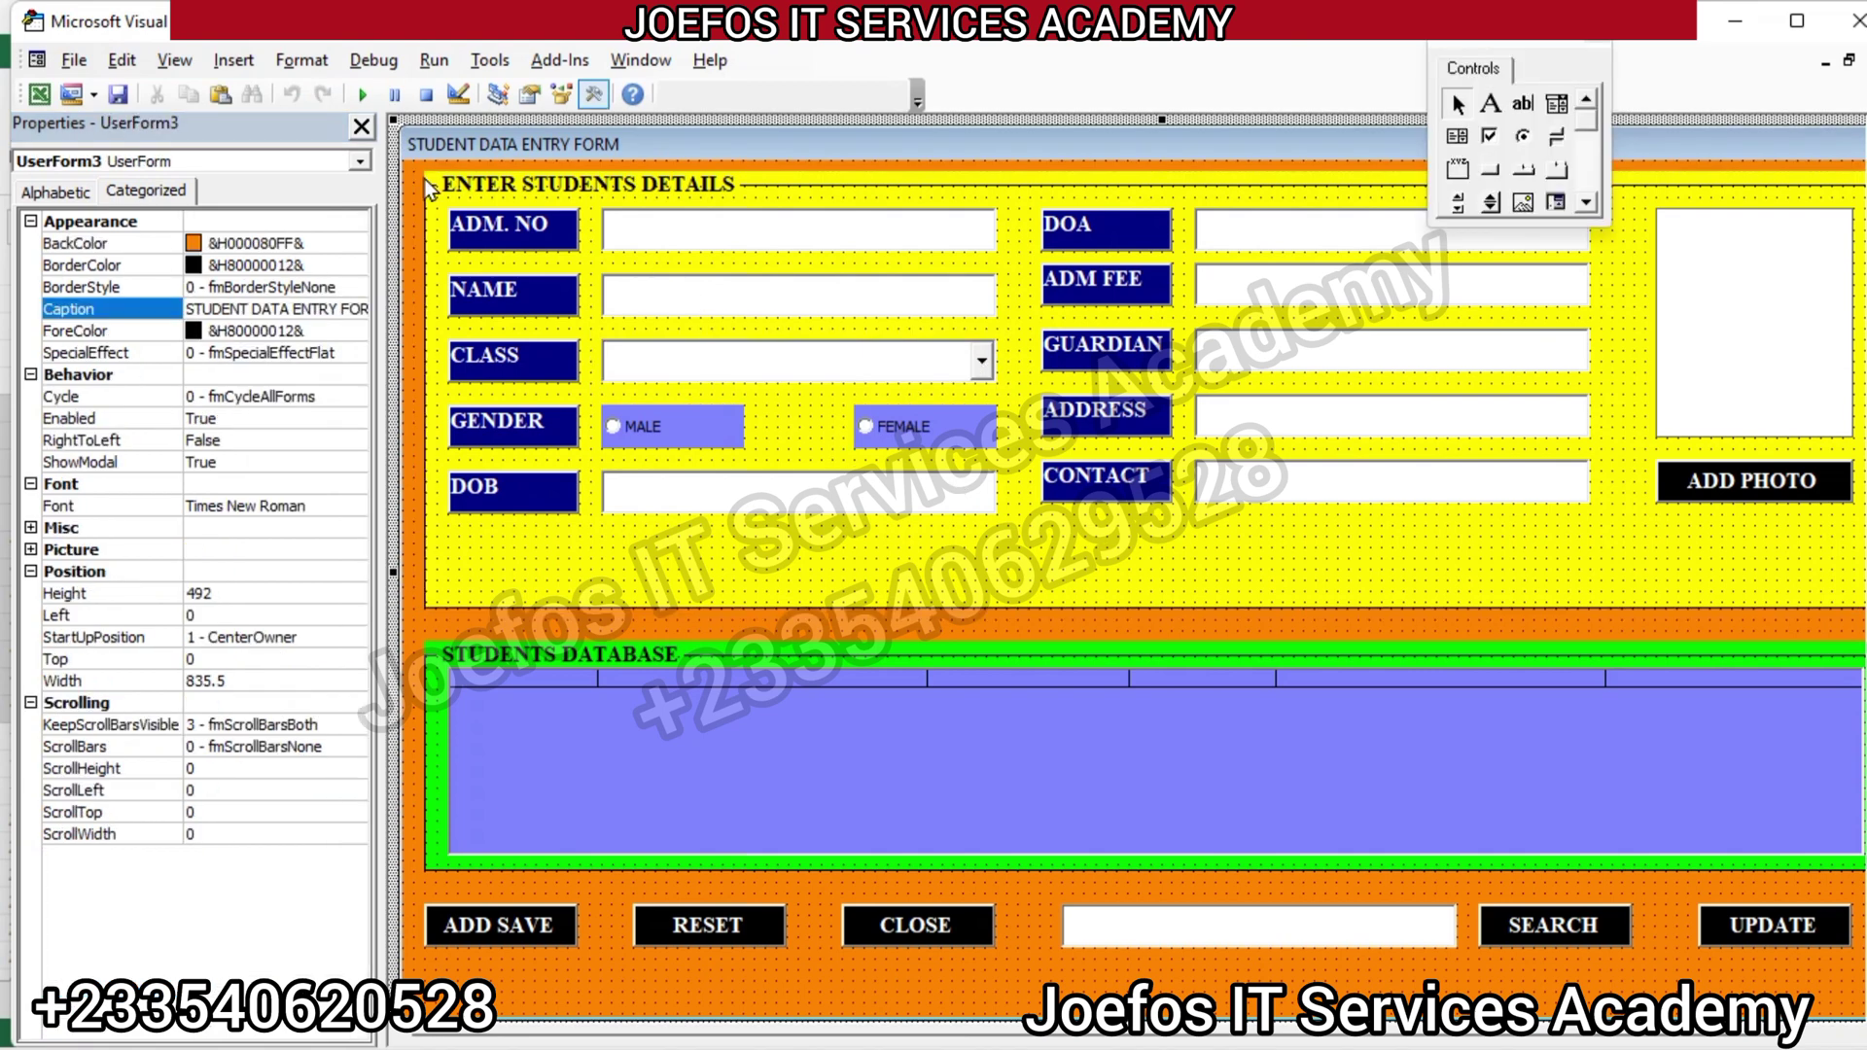
pyautogui.click(427, 60)
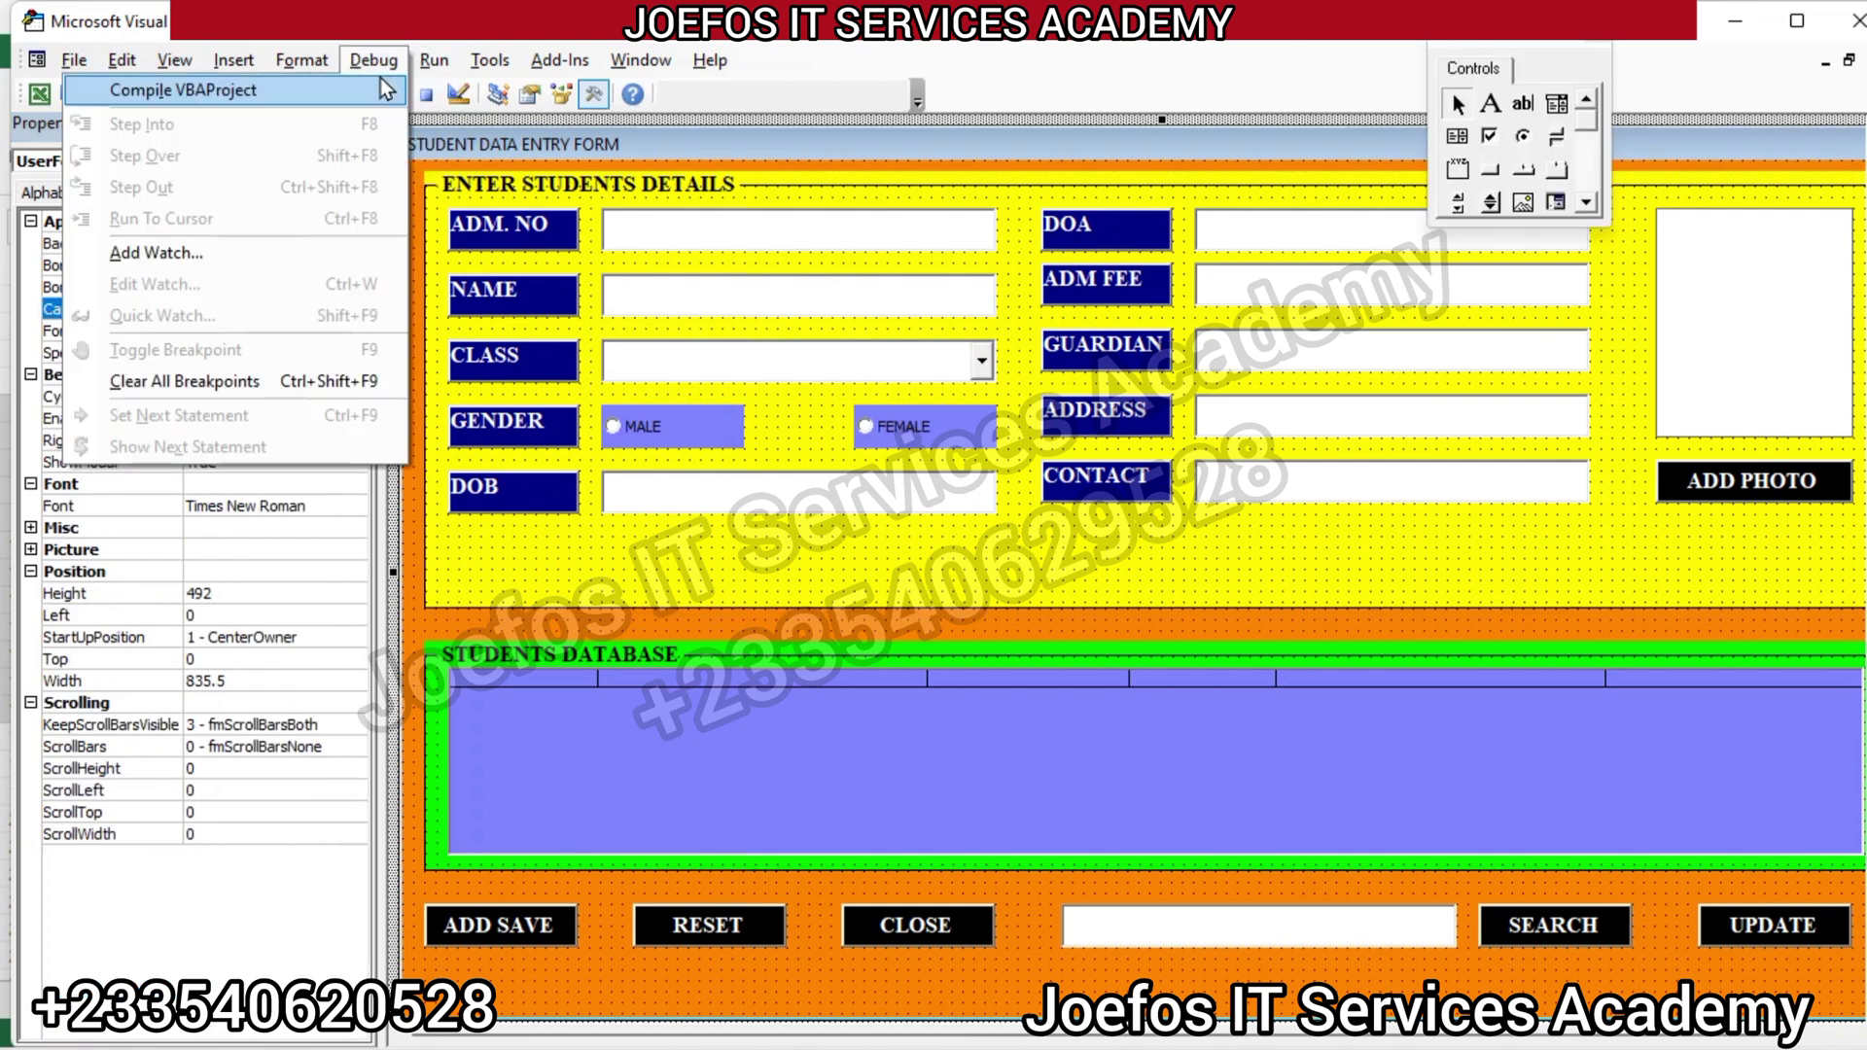
pyautogui.click(377, 85)
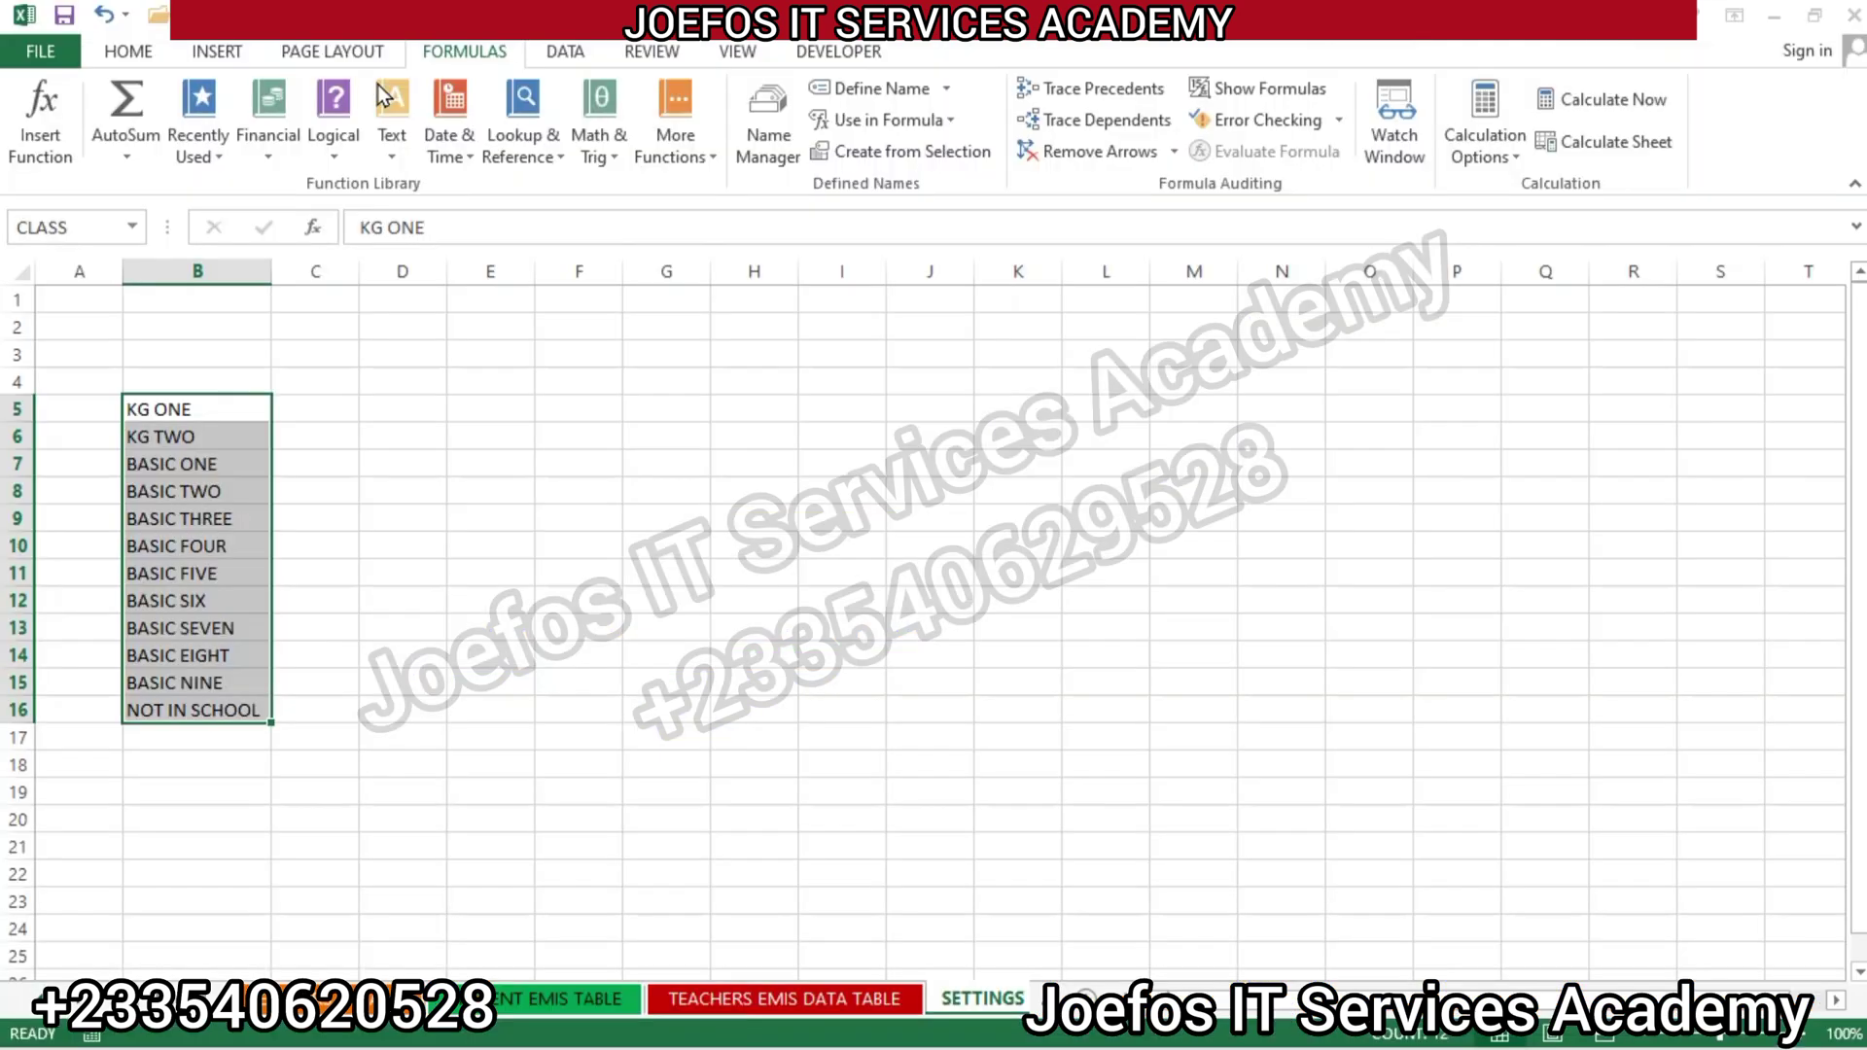
pyautogui.click(756, 312)
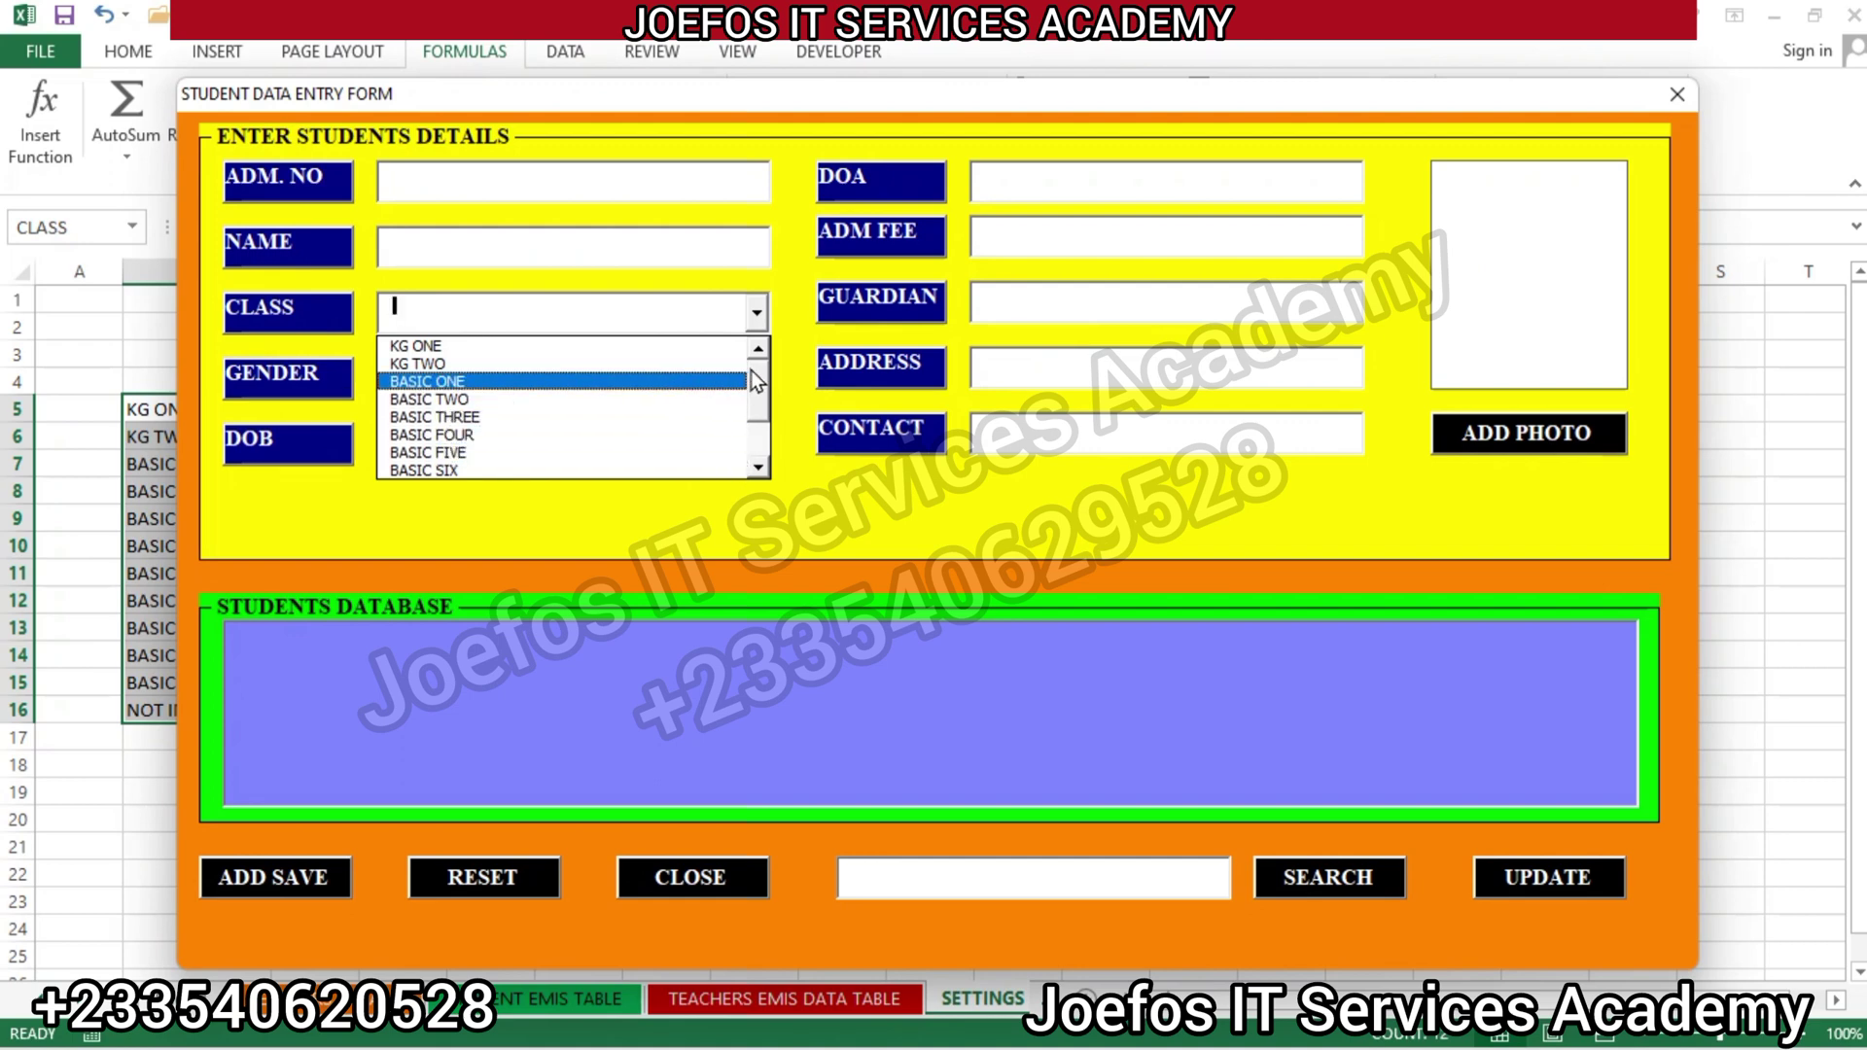
pyautogui.moveTo(756, 381)
pyautogui.mouseDown()
pyautogui.moveTo(764, 457)
pyautogui.moveTo(756, 348)
pyautogui.moveTo(754, 424)
pyautogui.moveTo(759, 370)
pyautogui.mouseUp()
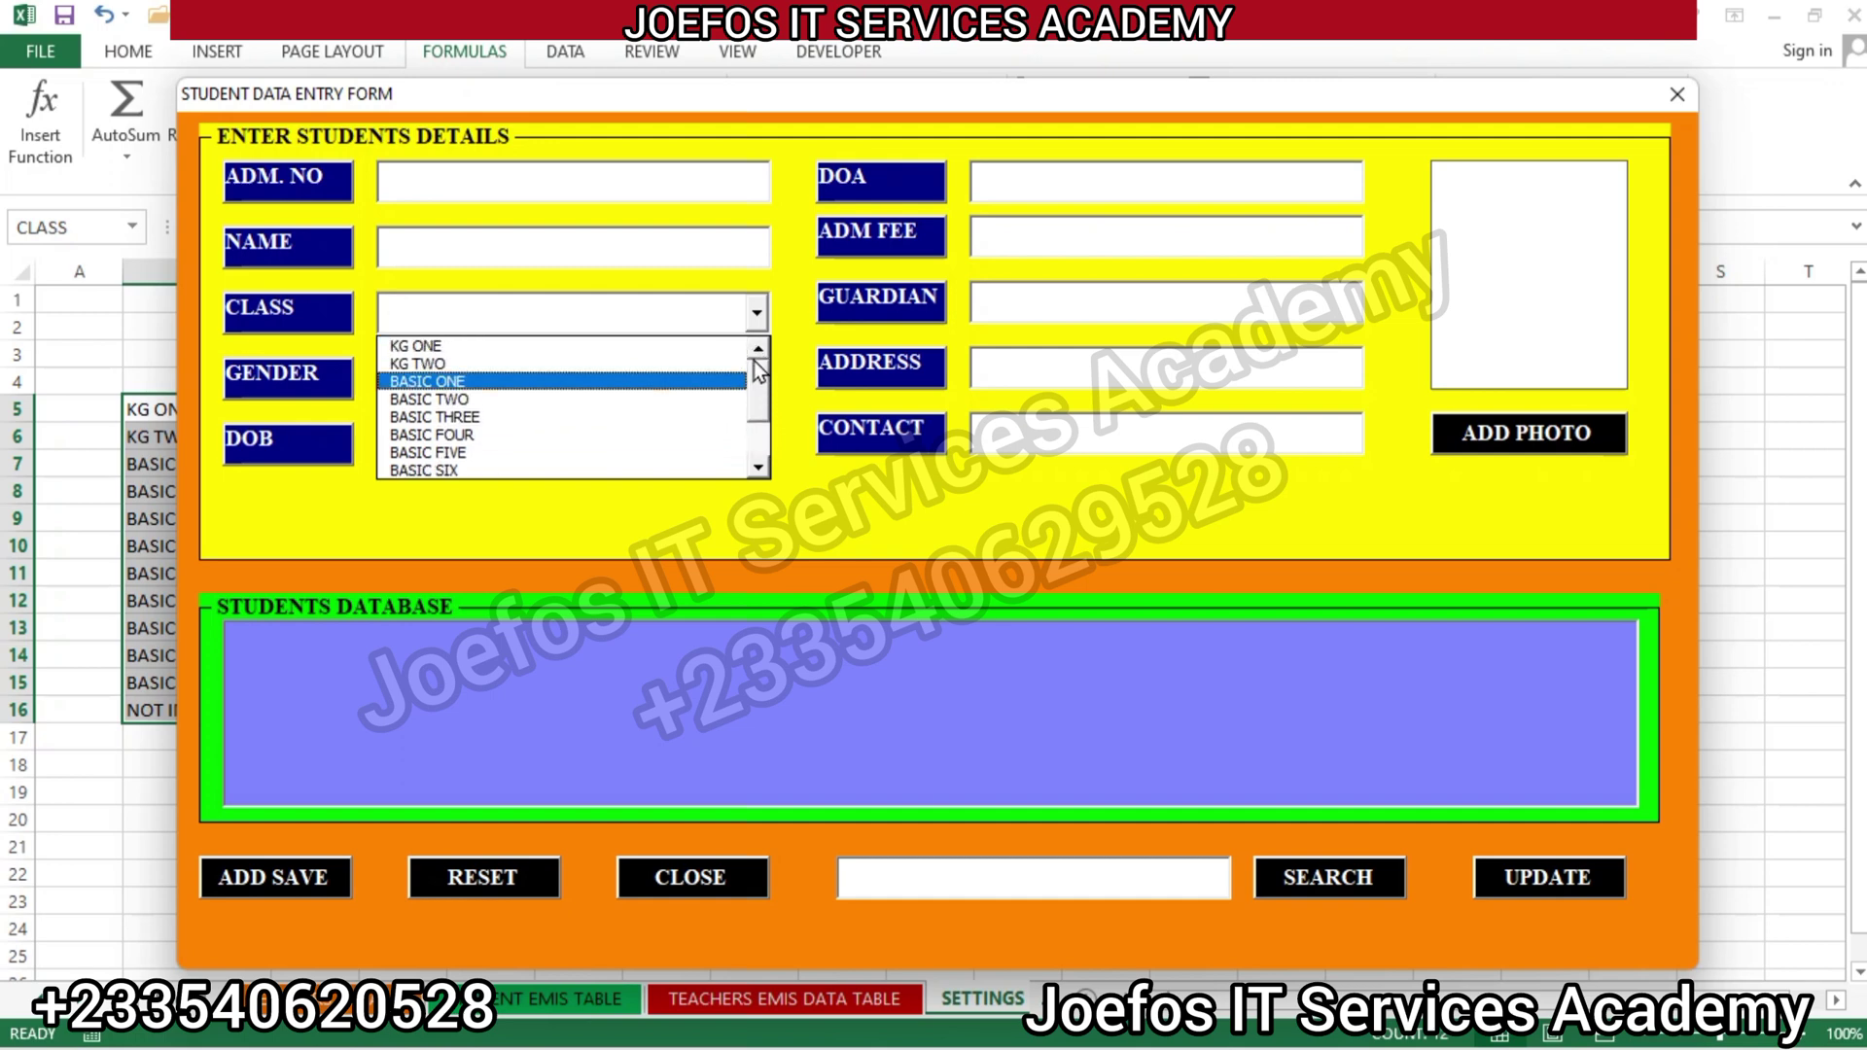
pyautogui.click(1668, 99)
pyautogui.click(1668, 99)
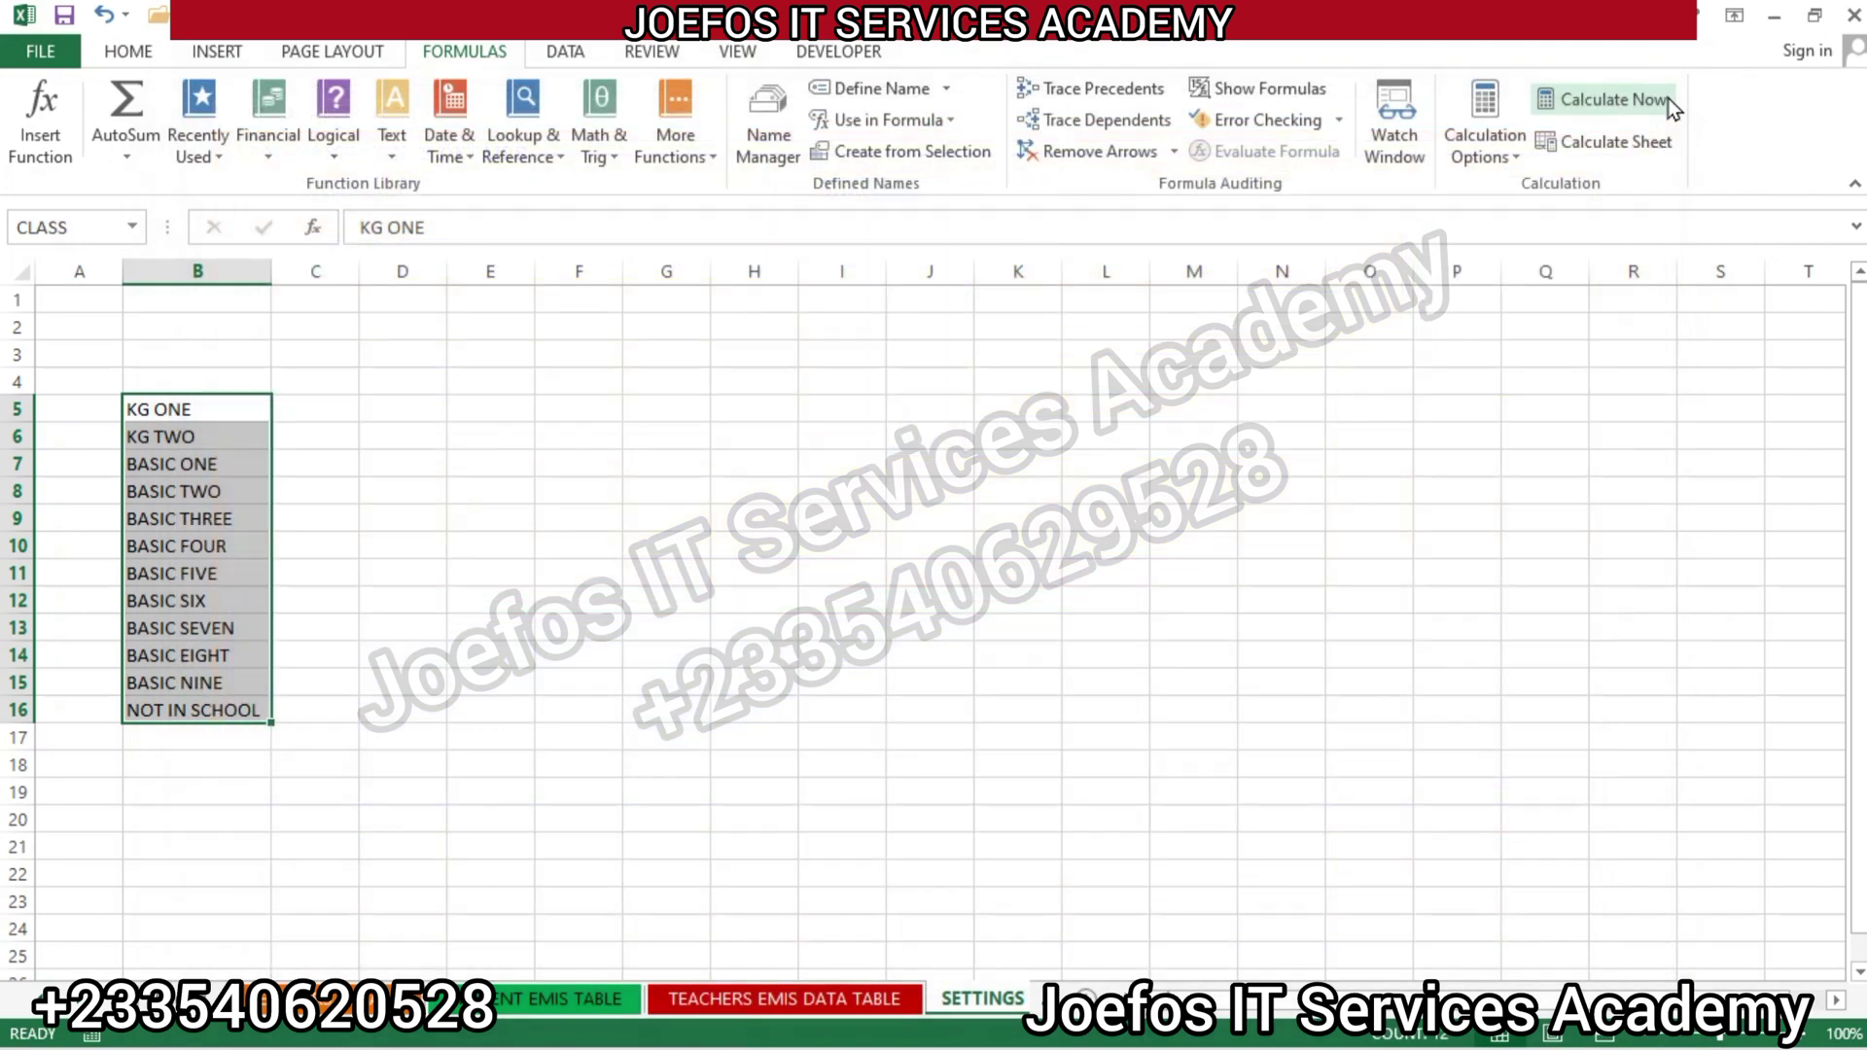
# On the STUDENTS DETAILS sheet, re-enter 1 as the first admission number in cell A2
pyautogui.click(541, 597)
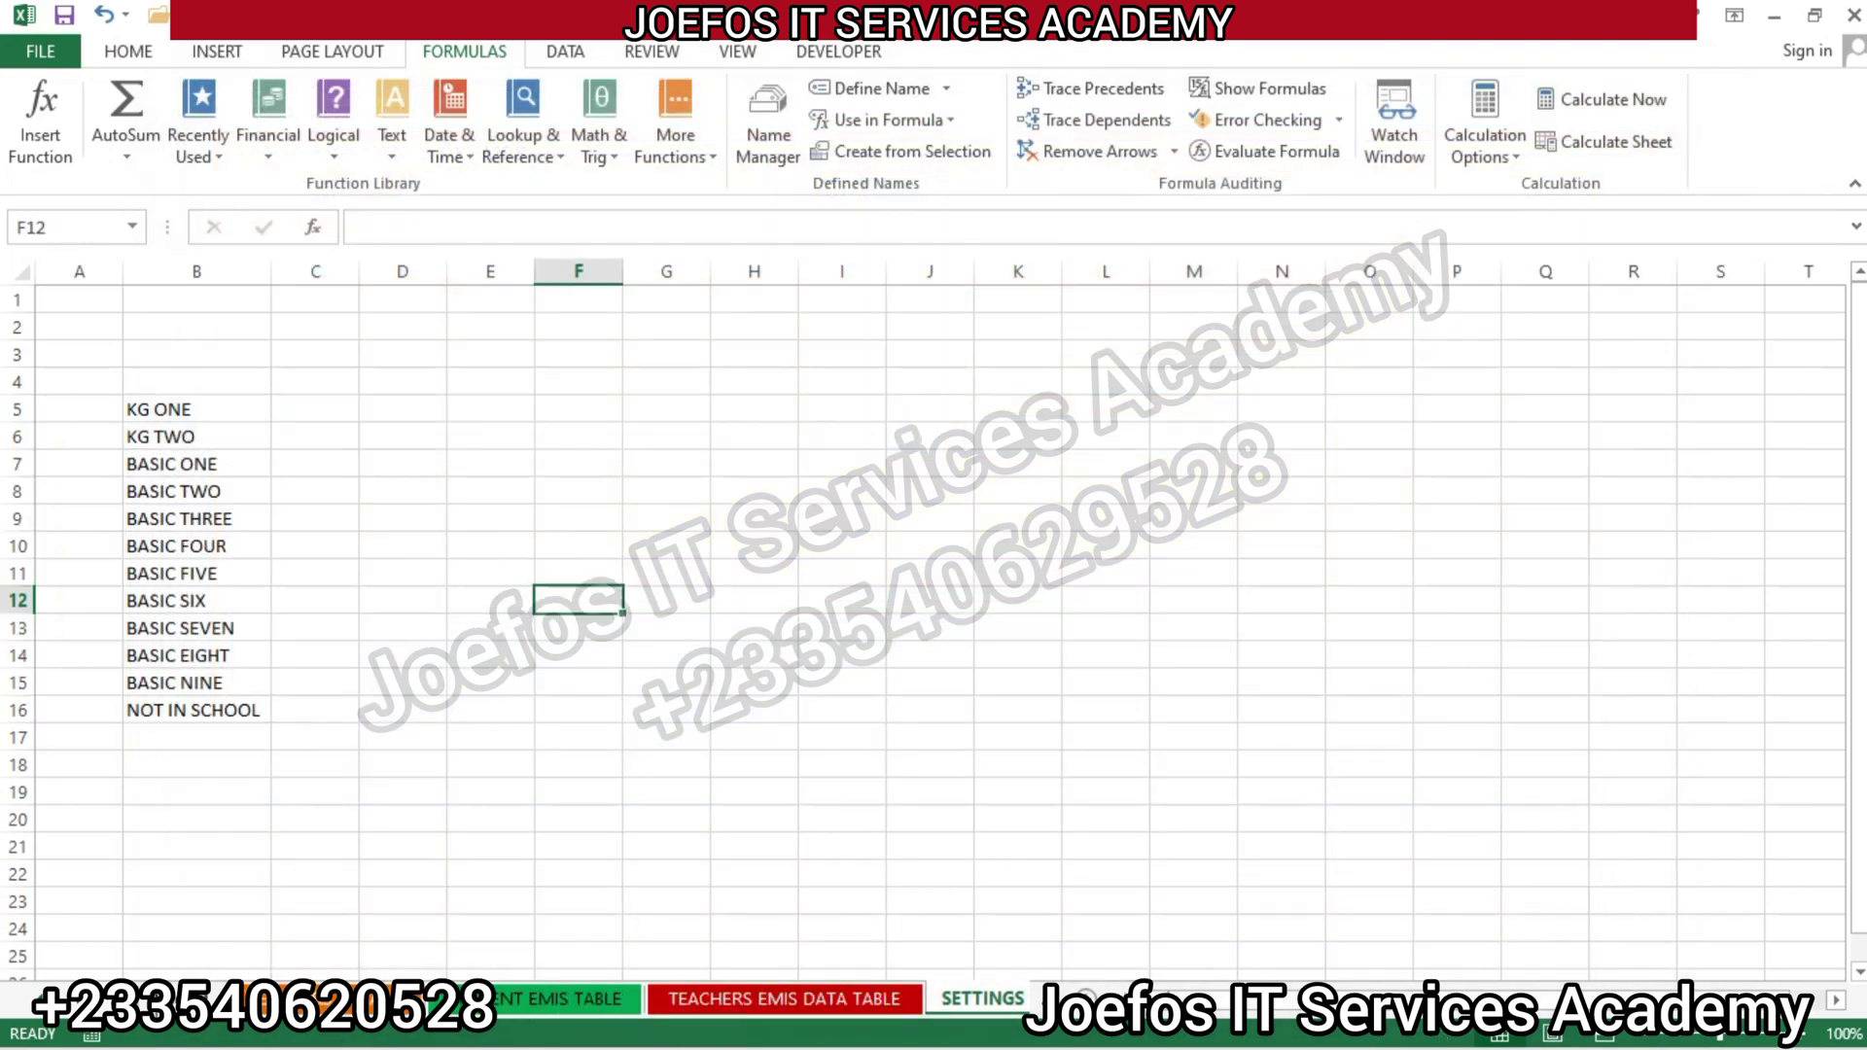
pyautogui.click(23, 999)
pyautogui.click(23, 999)
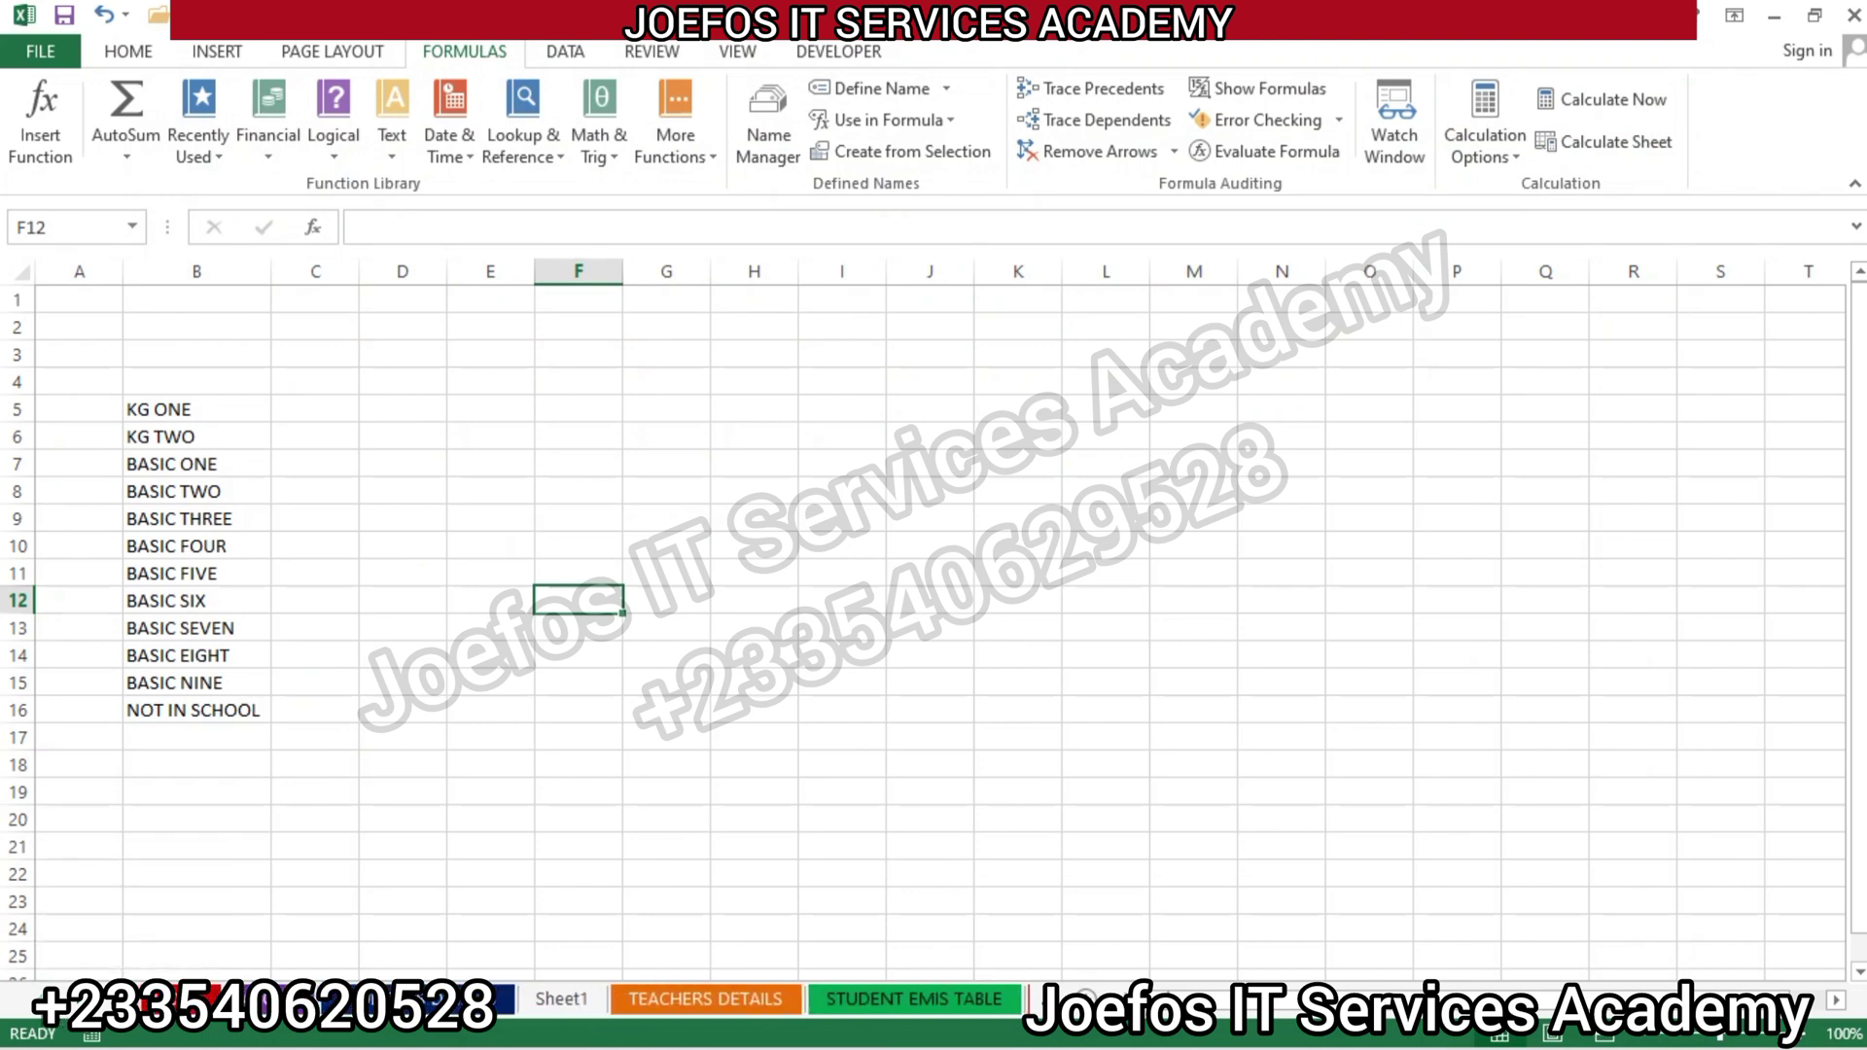
pyautogui.click(438, 999)
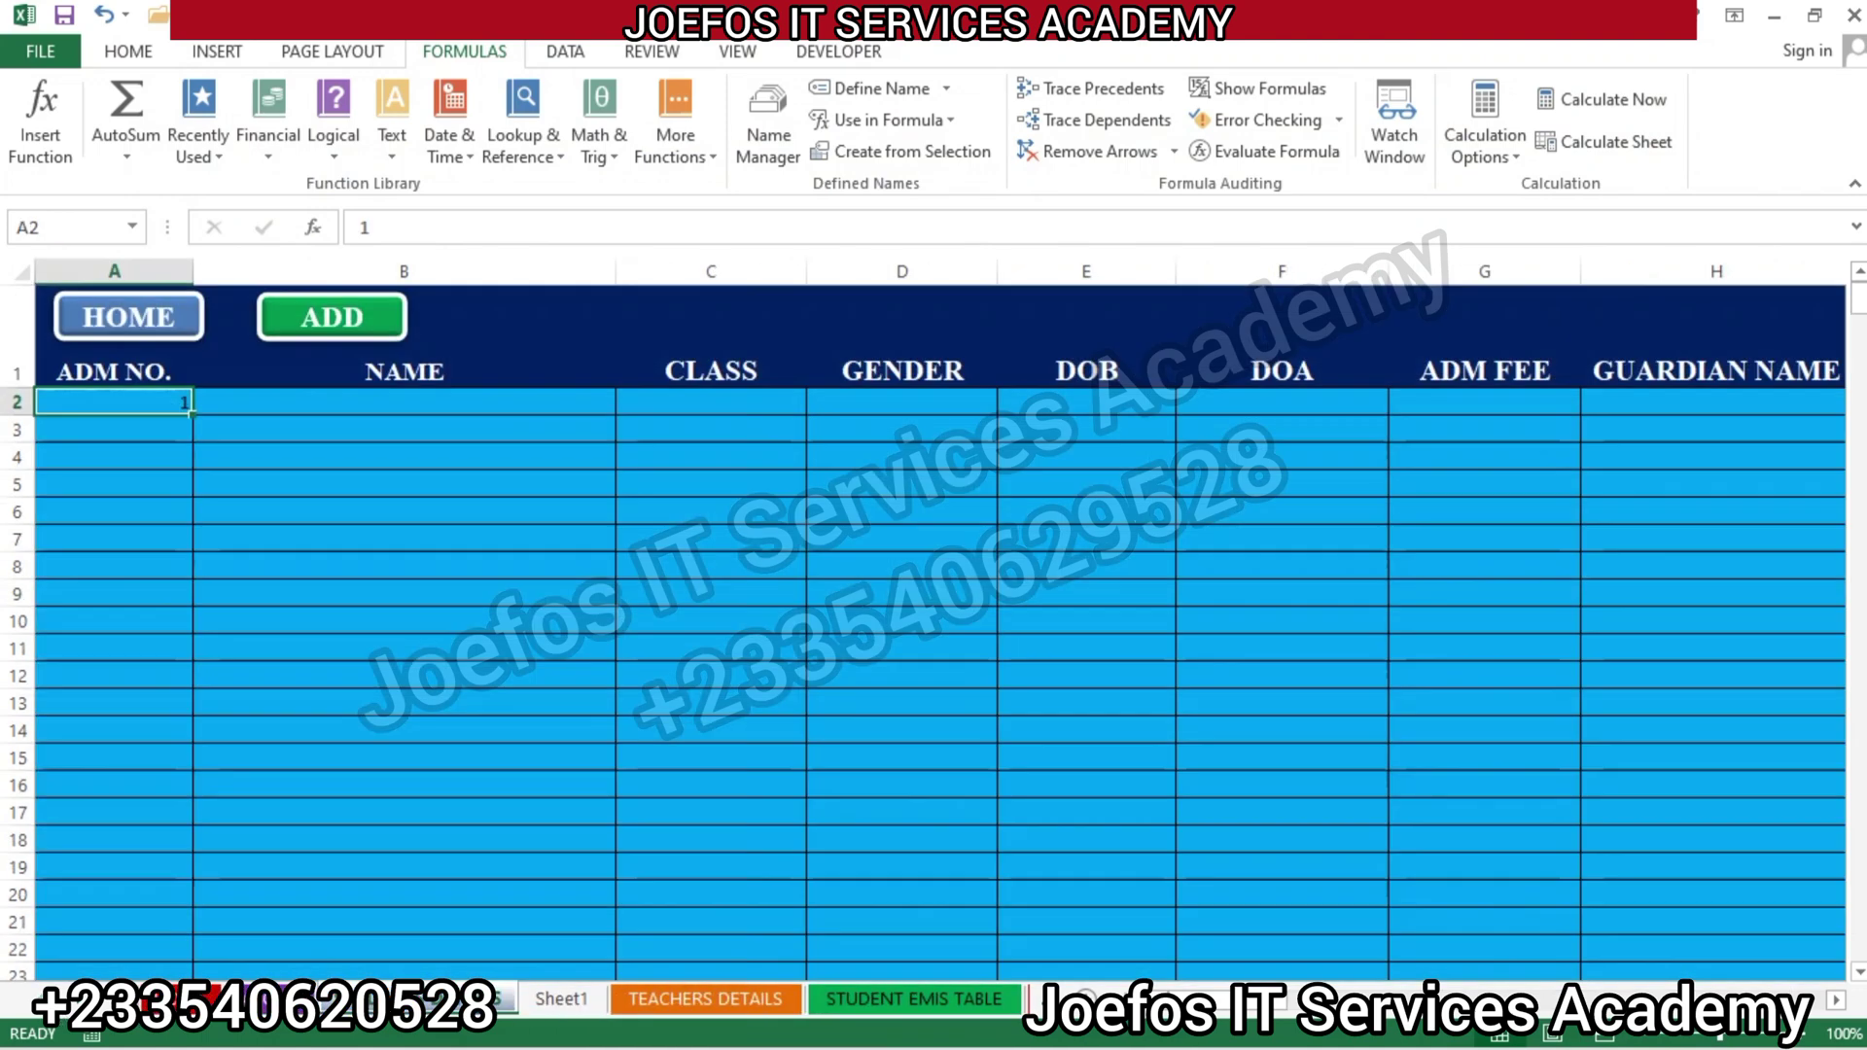
pyautogui.press('BackSpace')
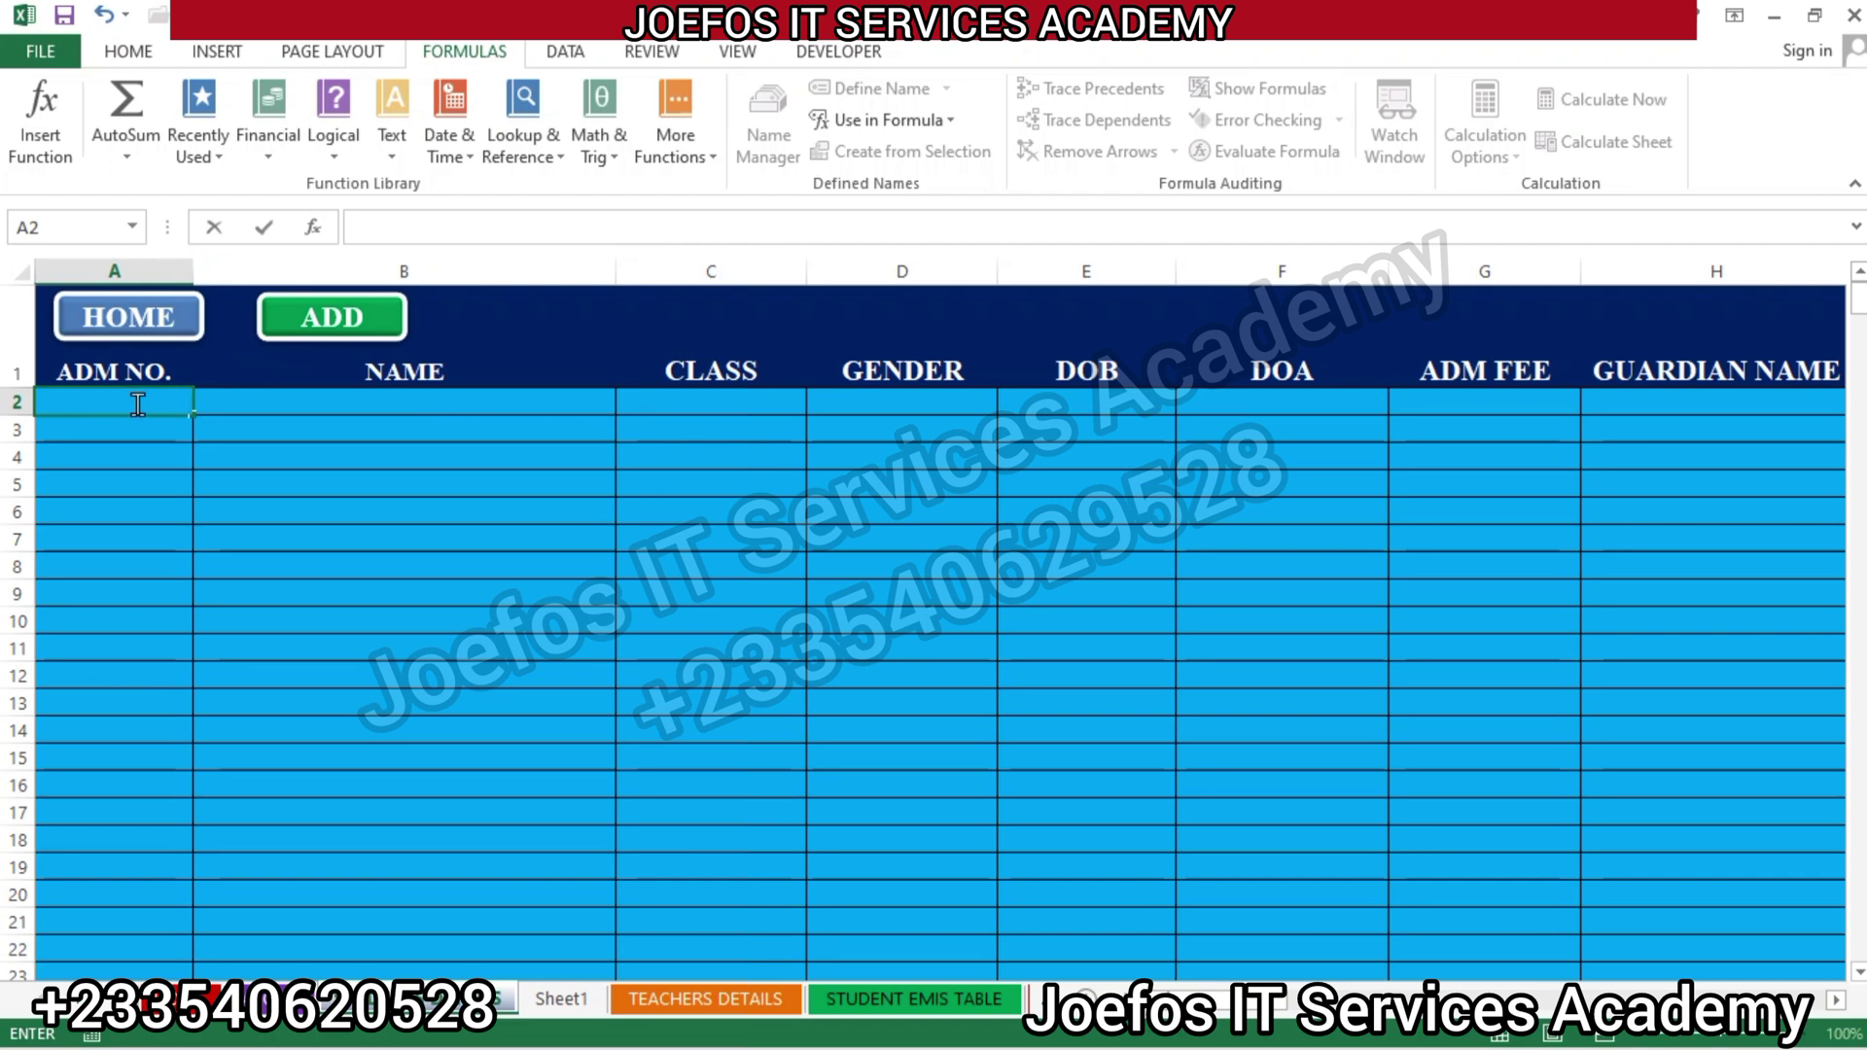
pyautogui.write('1')
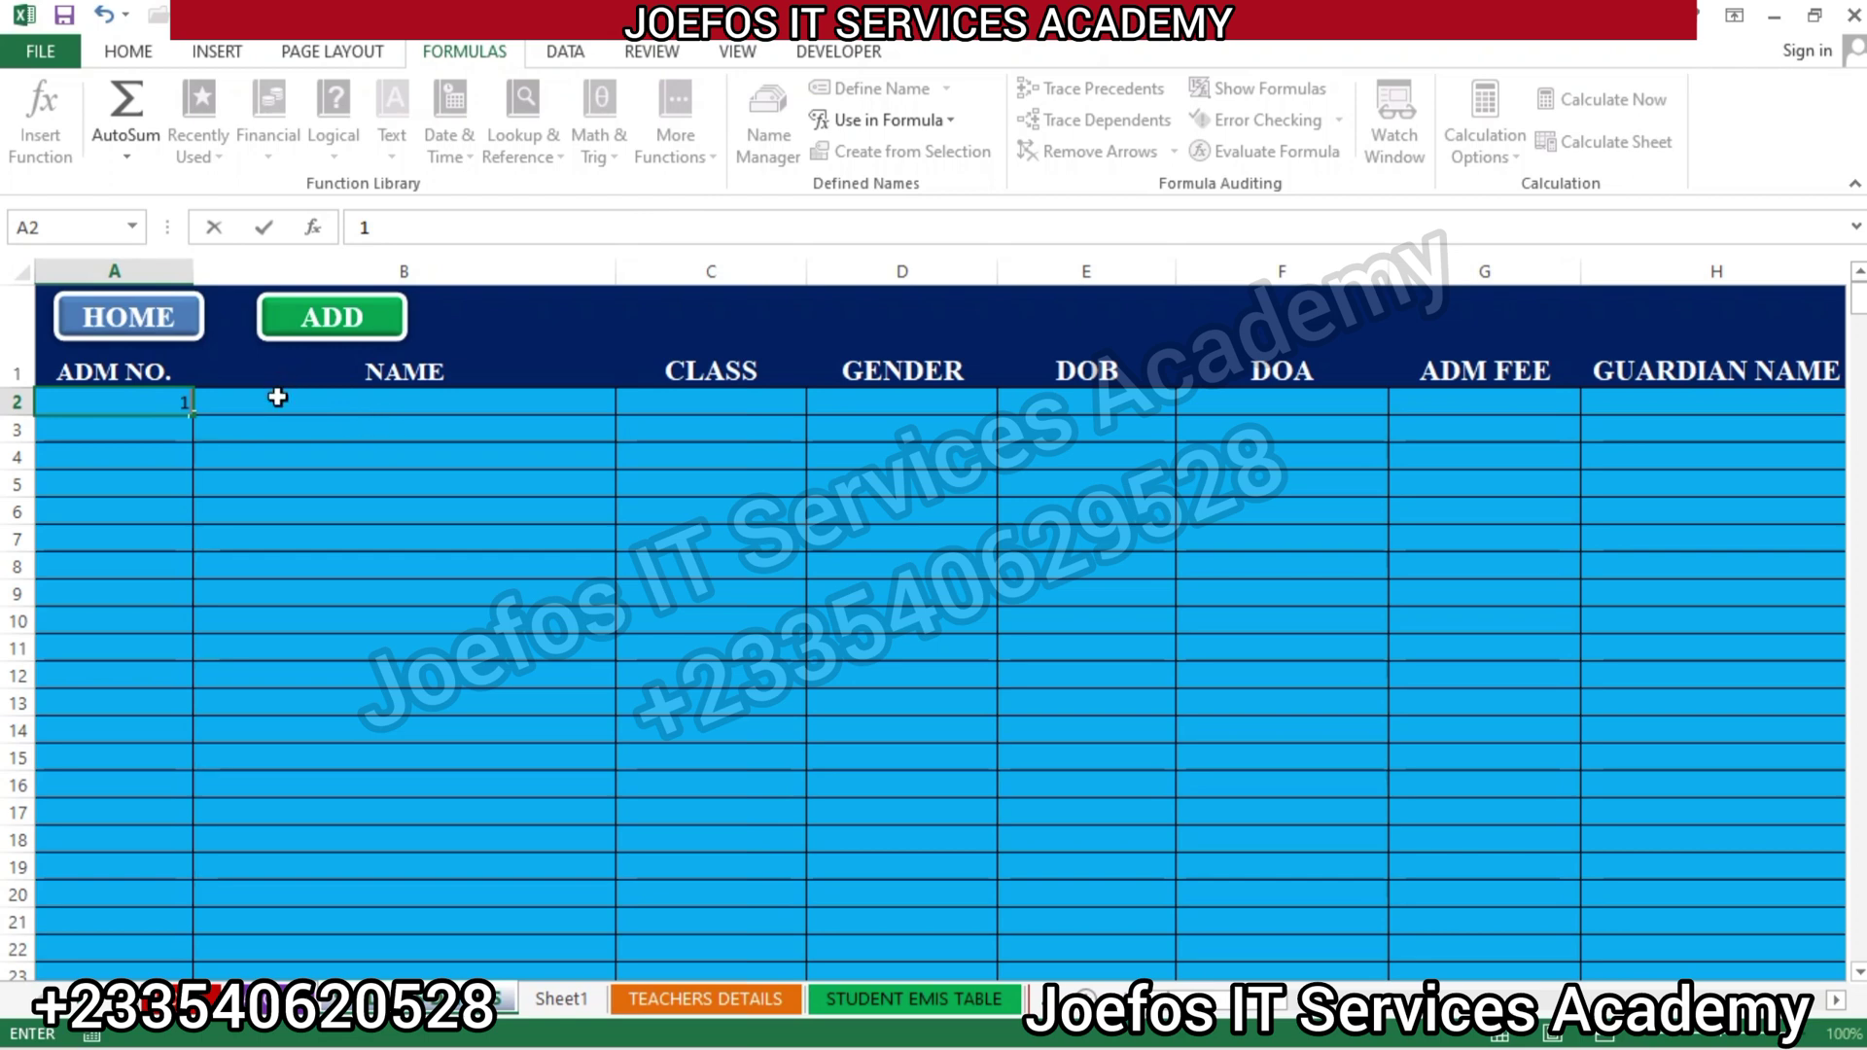
pyautogui.click(279, 433)
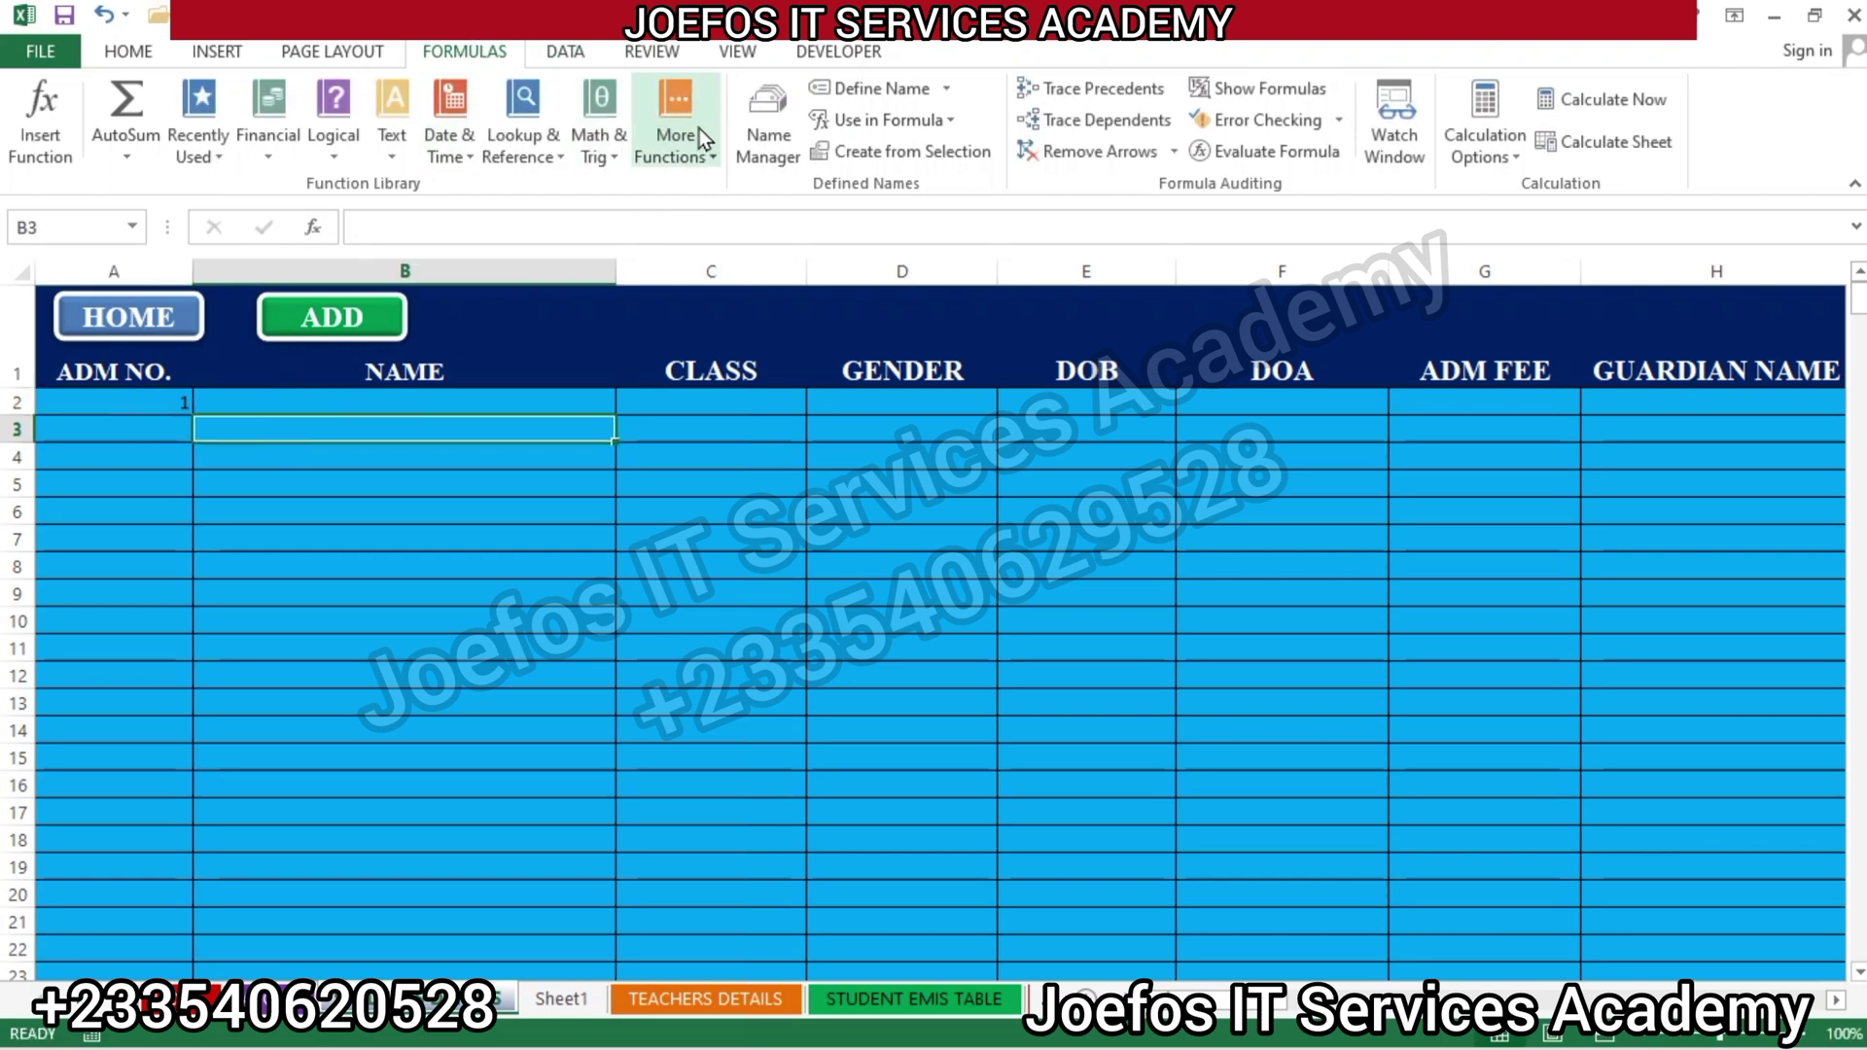
# With cell A2 selected, start a new workbook-scoped defined name called DATA
pyautogui.click(166, 420)
pyautogui.click(170, 400)
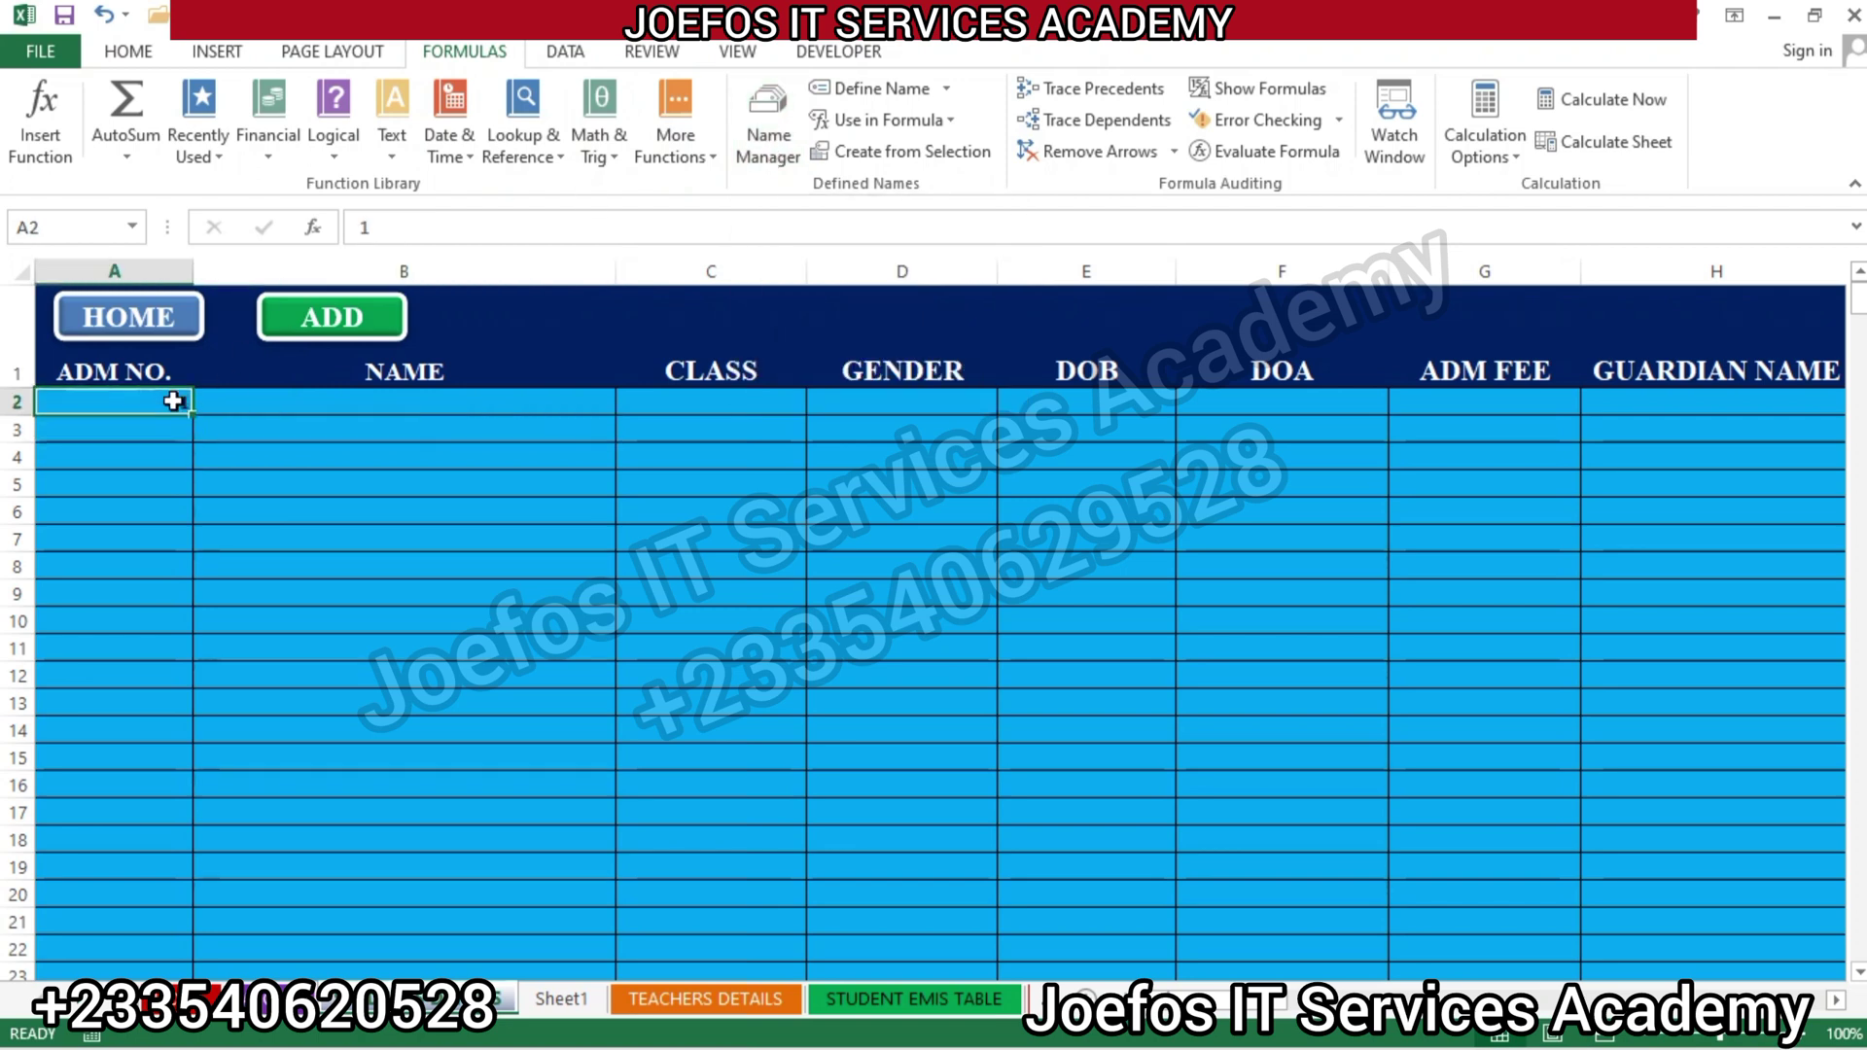
pyautogui.click(769, 117)
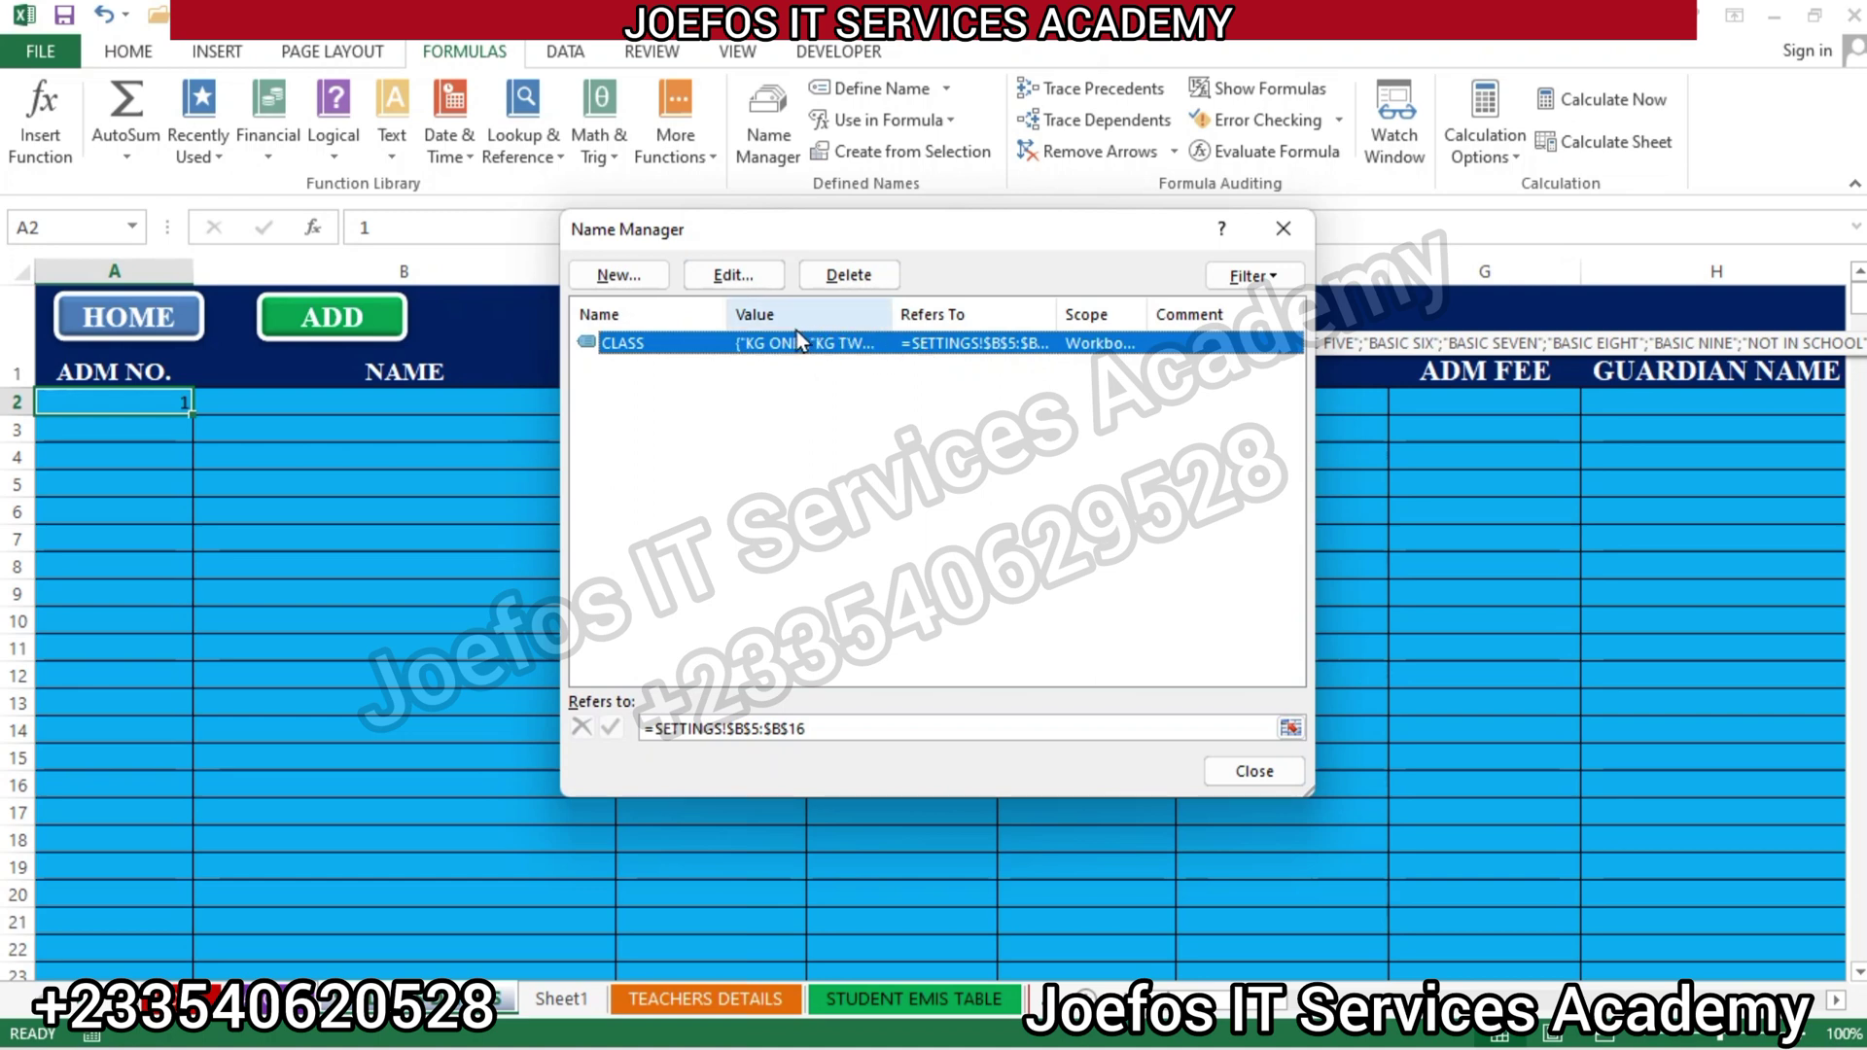
pyautogui.click(620, 276)
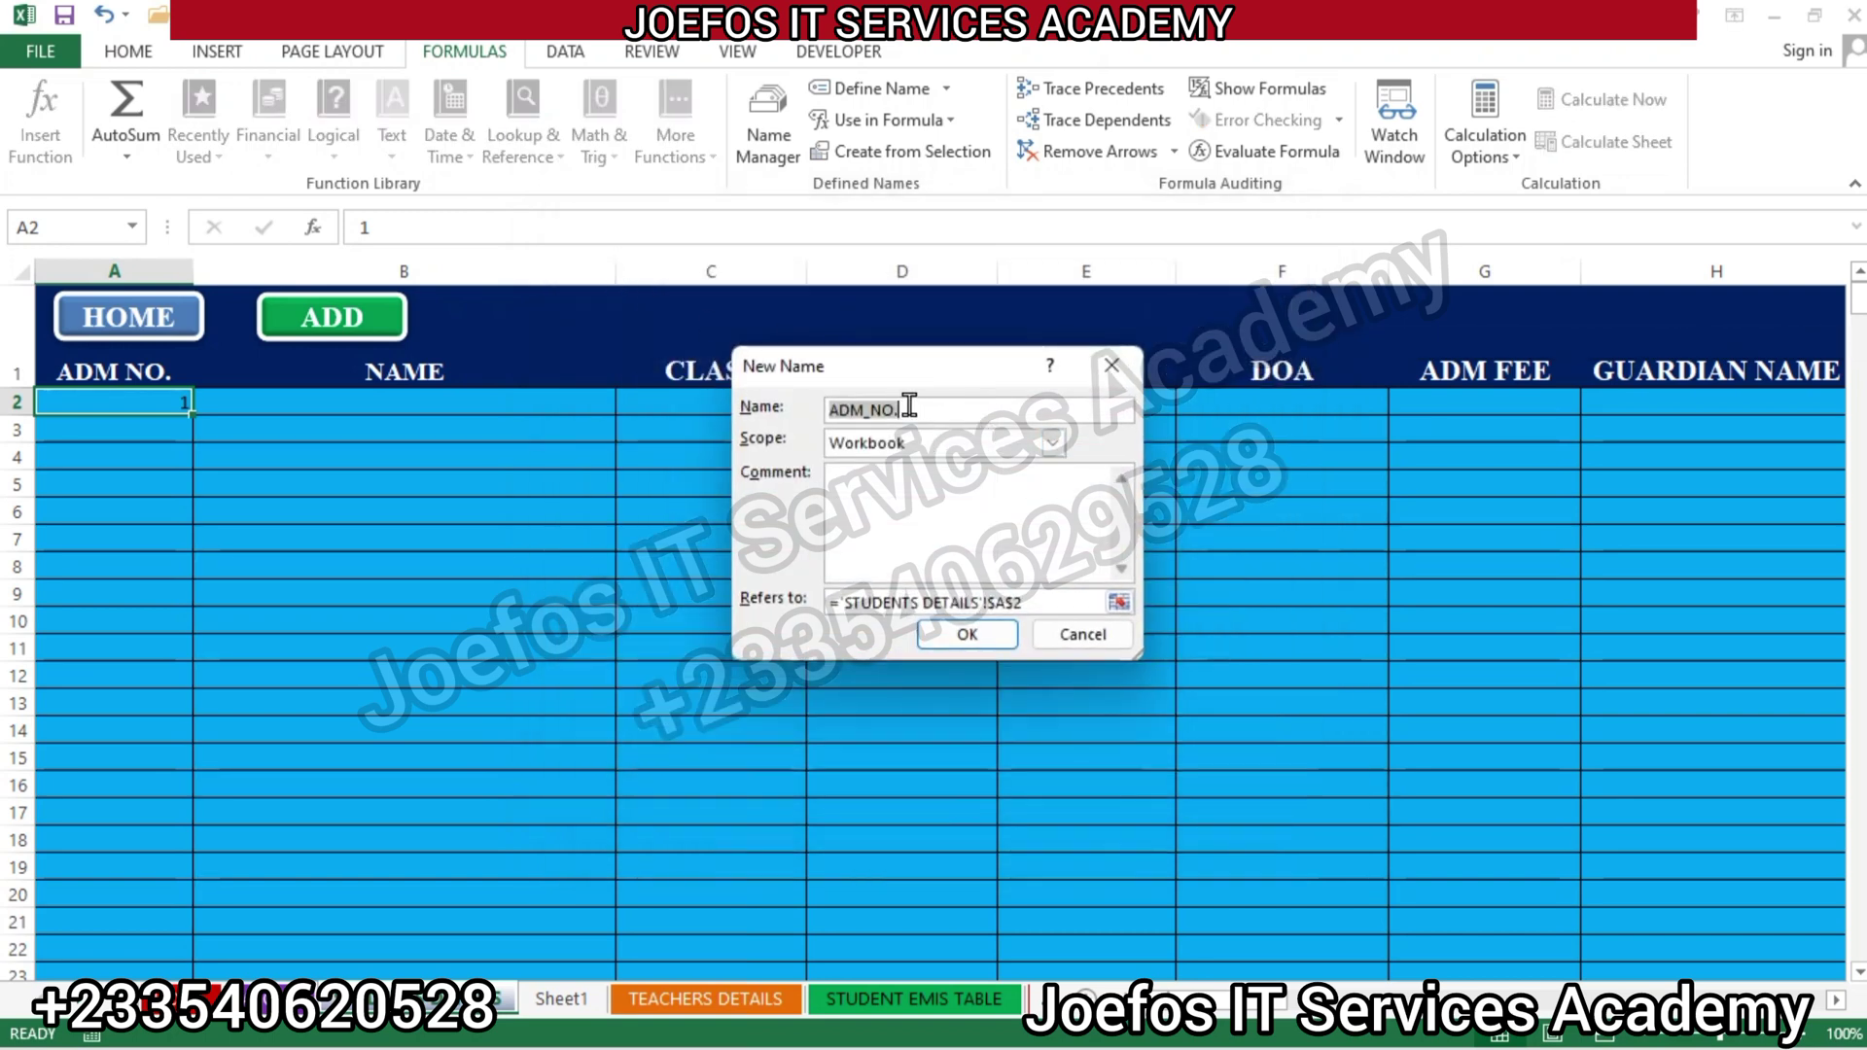
pyautogui.press('BackSpace')
pyautogui.write('DATA')
# Replace the new name's reference with the start of an OFFSET formula anchored at $A$1 of STUDENTS DETAILS
pyautogui.click(1035, 597)
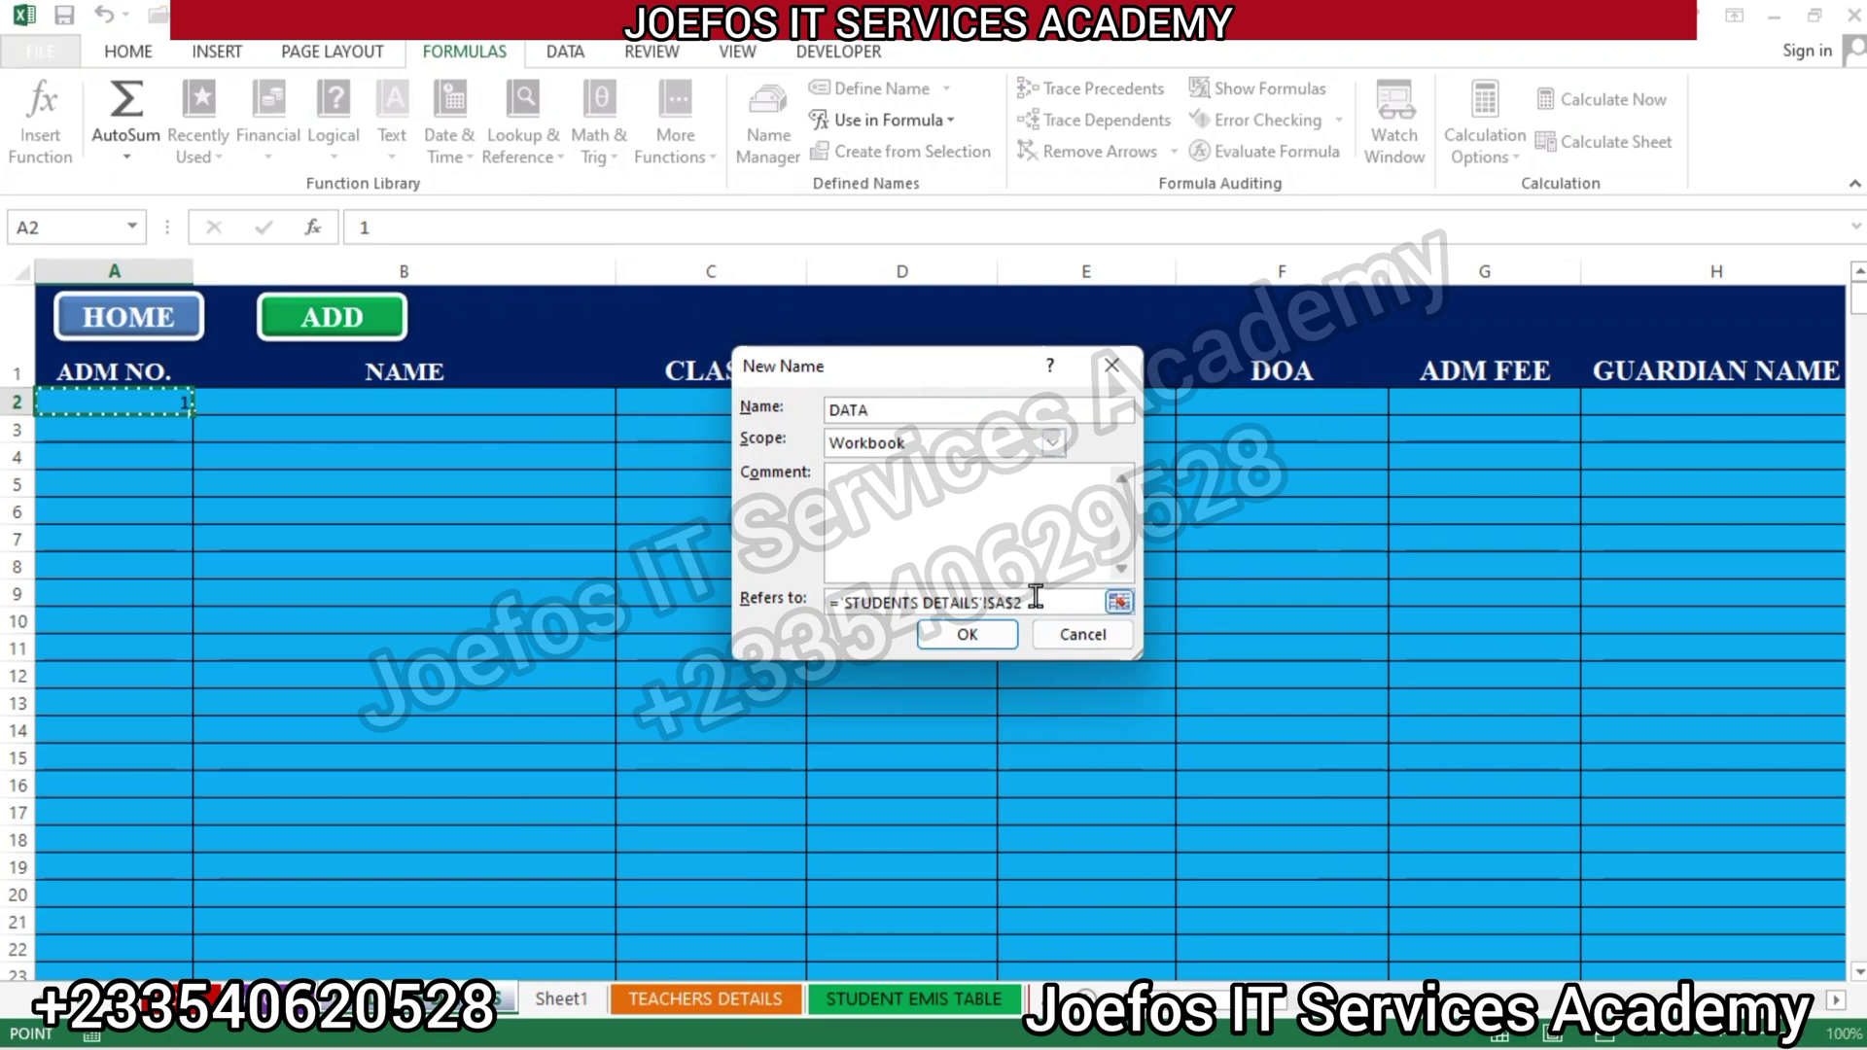
pyautogui.press('BackSpace')
pyautogui.press('BackSpace')
pyautogui.press('BackSpace')
pyautogui.press('BackSpace')
pyautogui.press('BackSpace')
pyautogui.press('BackSpace')
pyautogui.press('BackSpace')
pyautogui.press('BackSpace')
pyautogui.press('BackSpace')
pyautogui.press('BackSpace')
pyautogui.press('BackSpace')
pyautogui.press('BackSpace')
pyautogui.press('BackSpace')
pyautogui.press('BackSpace')
pyautogui.press('BackSpace')
pyautogui.press('BackSpace')
pyautogui.press('BackSpace')
pyautogui.press('BackSpace')
pyautogui.press('BackSpace')
pyautogui.press('BackSpace')
pyautogui.press('BackSpace')
pyautogui.press('BackSpace')
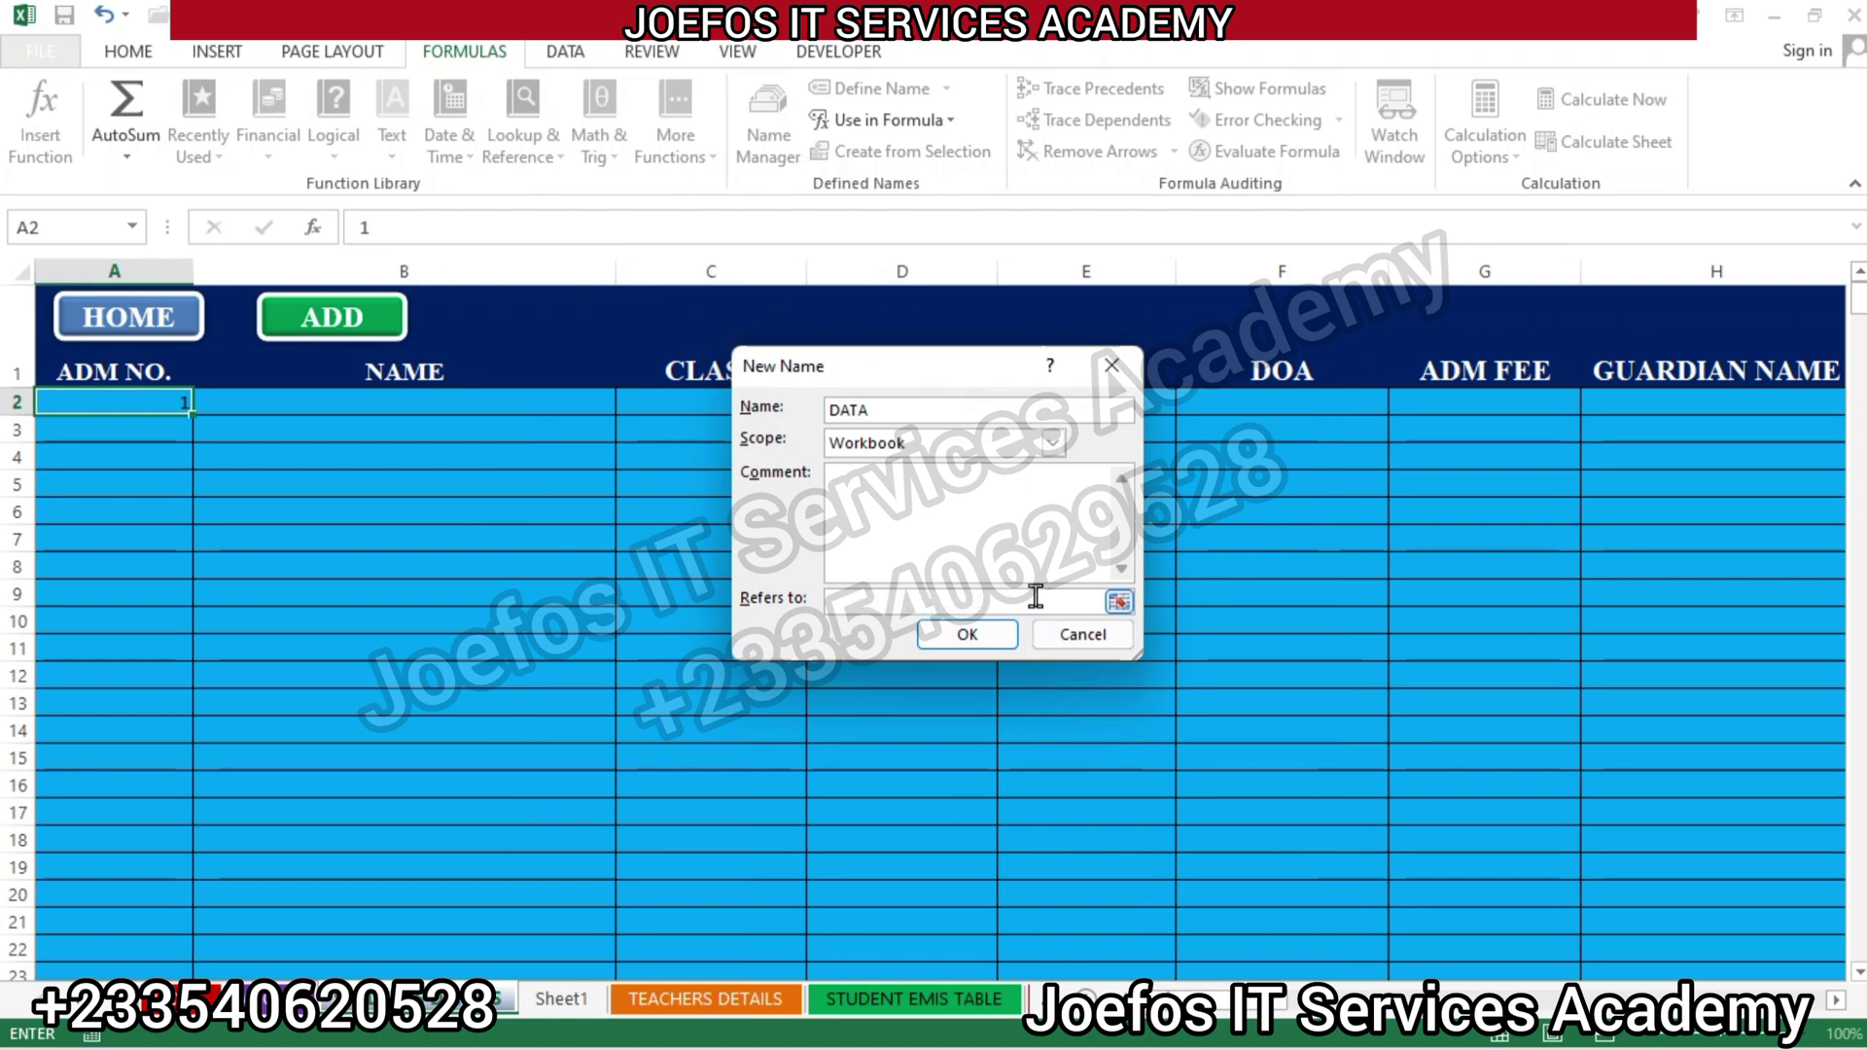
pyautogui.write('=')
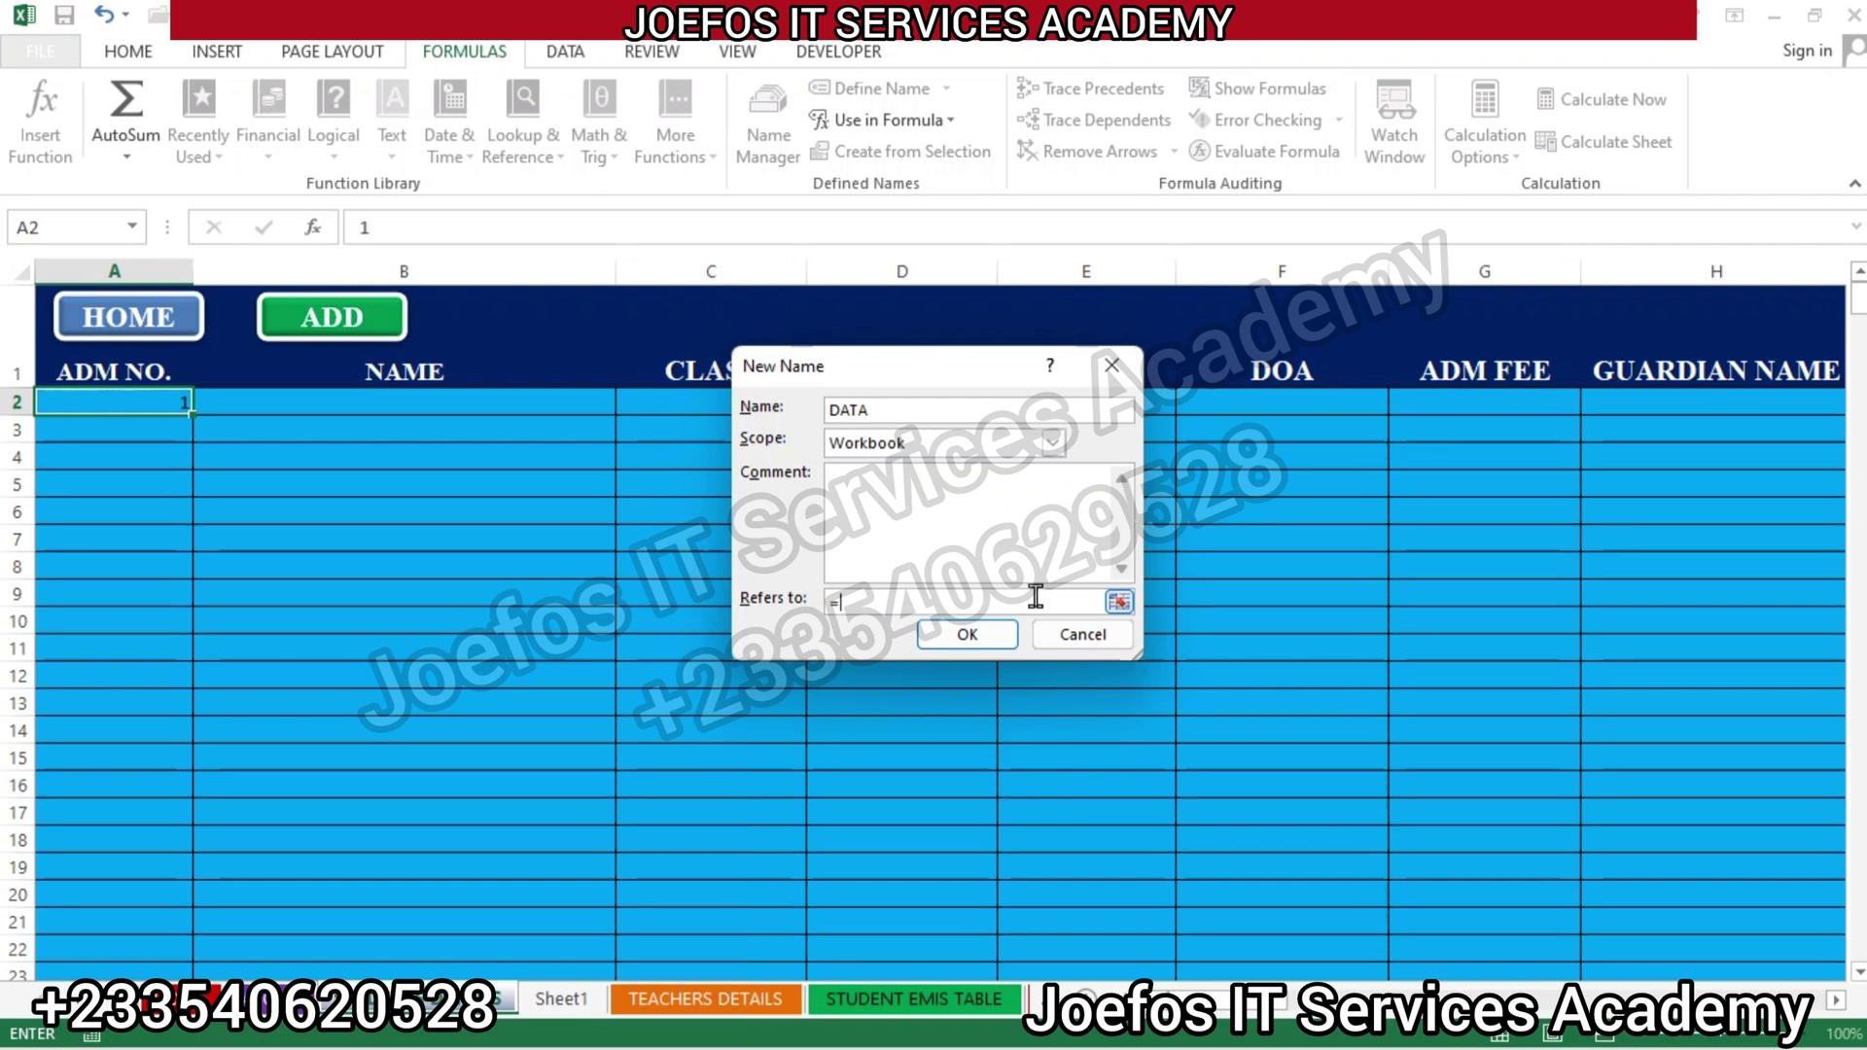
pyautogui.write('OFFSET(')
pyautogui.click(175, 352)
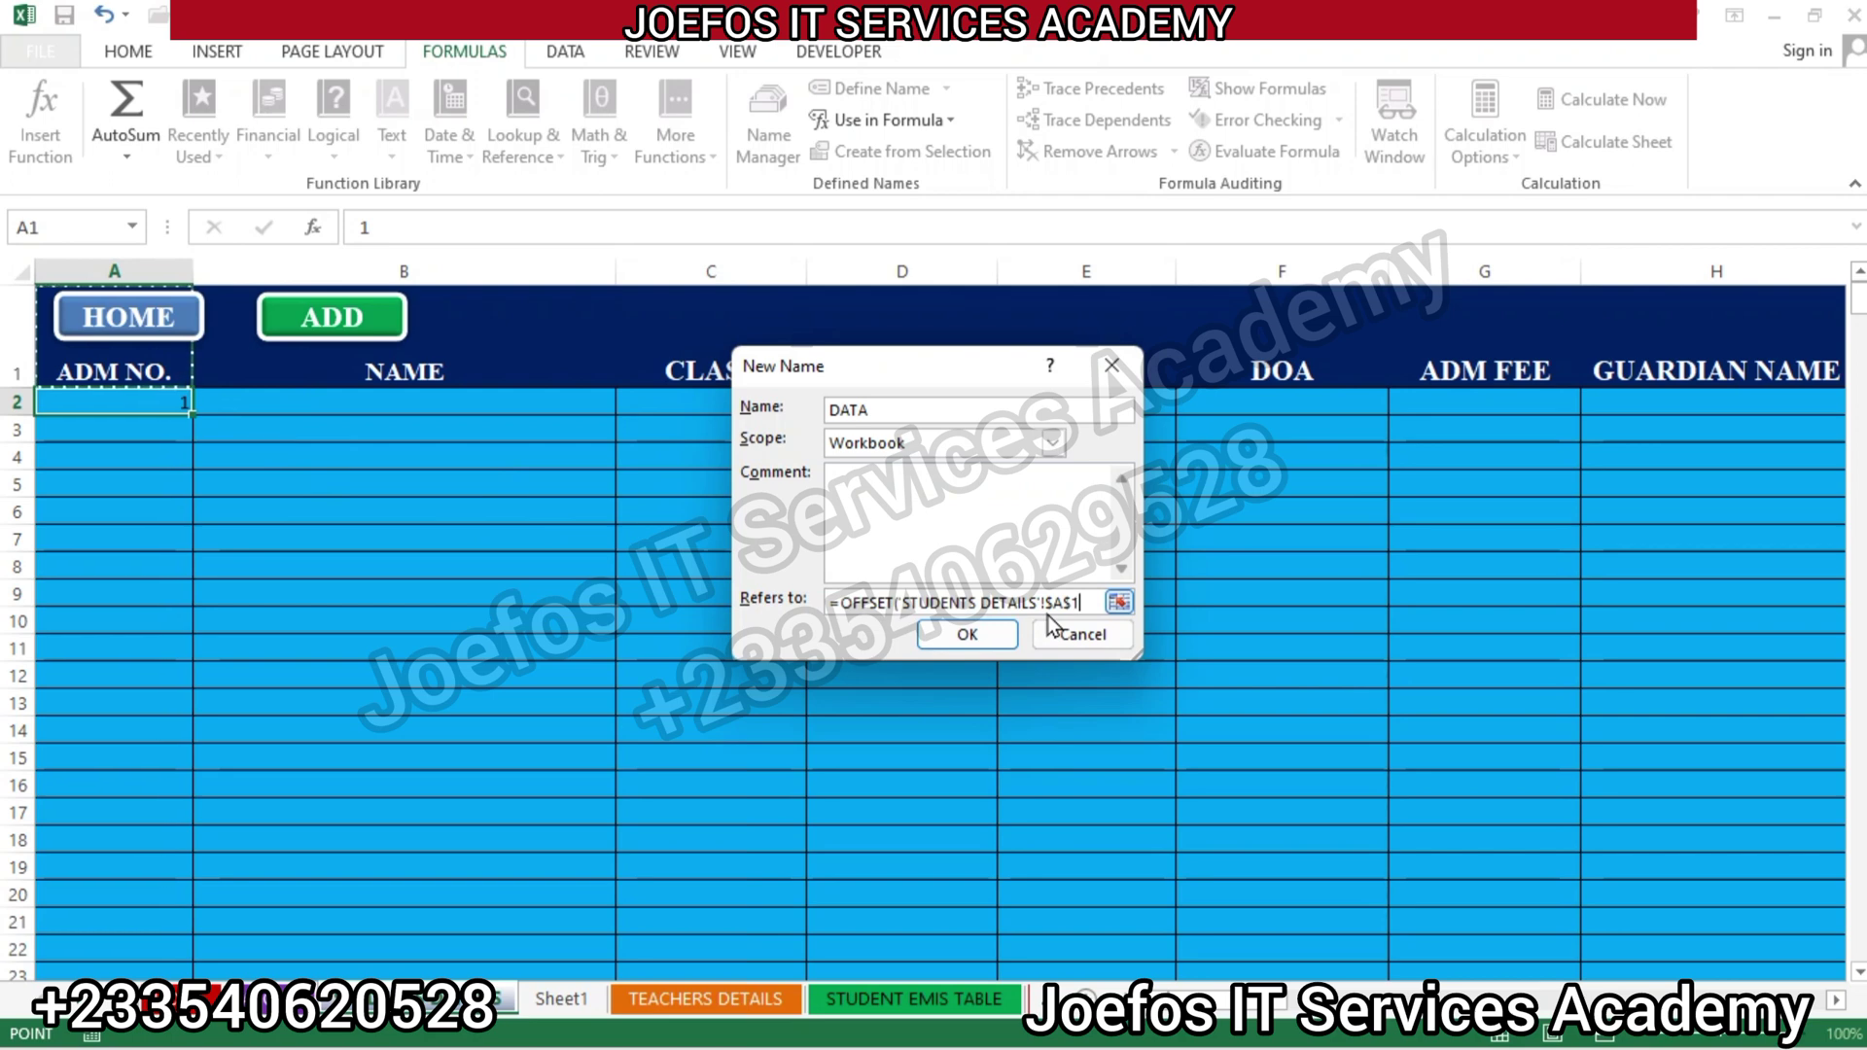
# Complete the OFFSET formula with 1 row, 0 columns, height COUNTA('STUDENTS DETAILS'!$A:$A)-1 and width 10, and save the name
pyautogui.write(',1,')
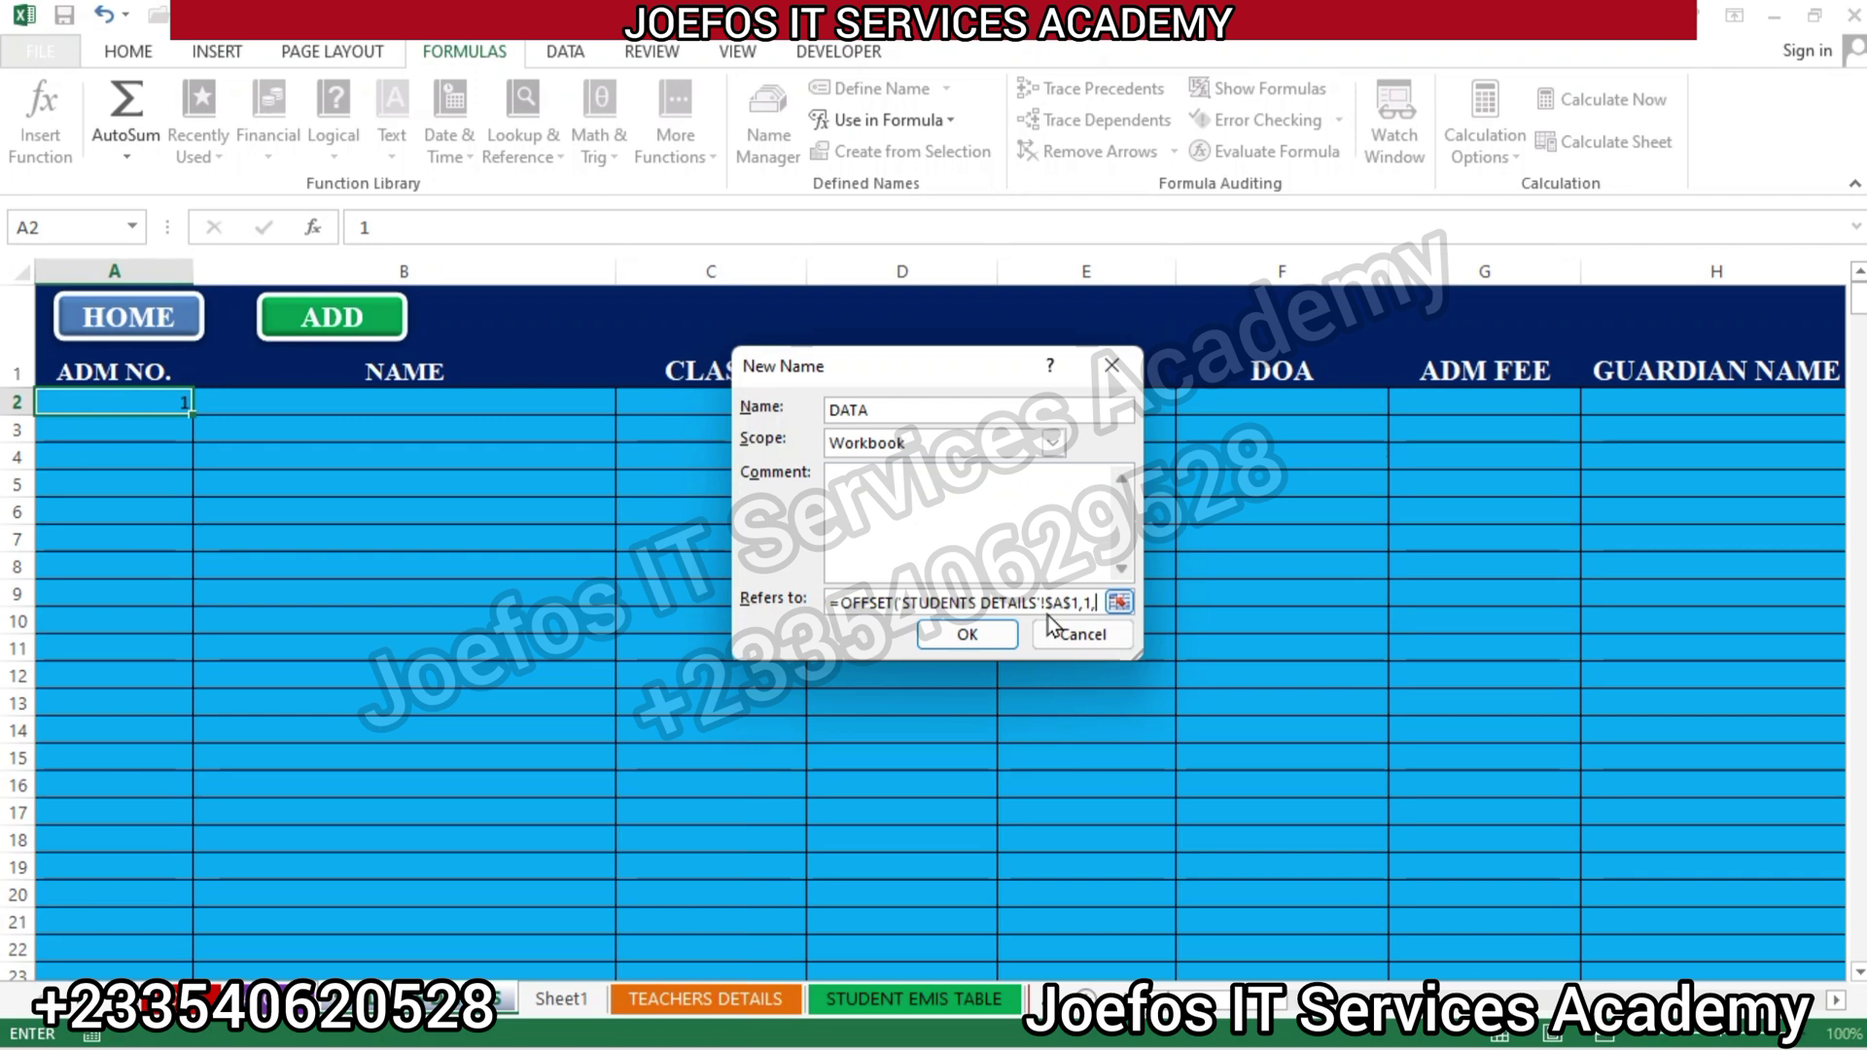
pyautogui.write('0,COUNTA')
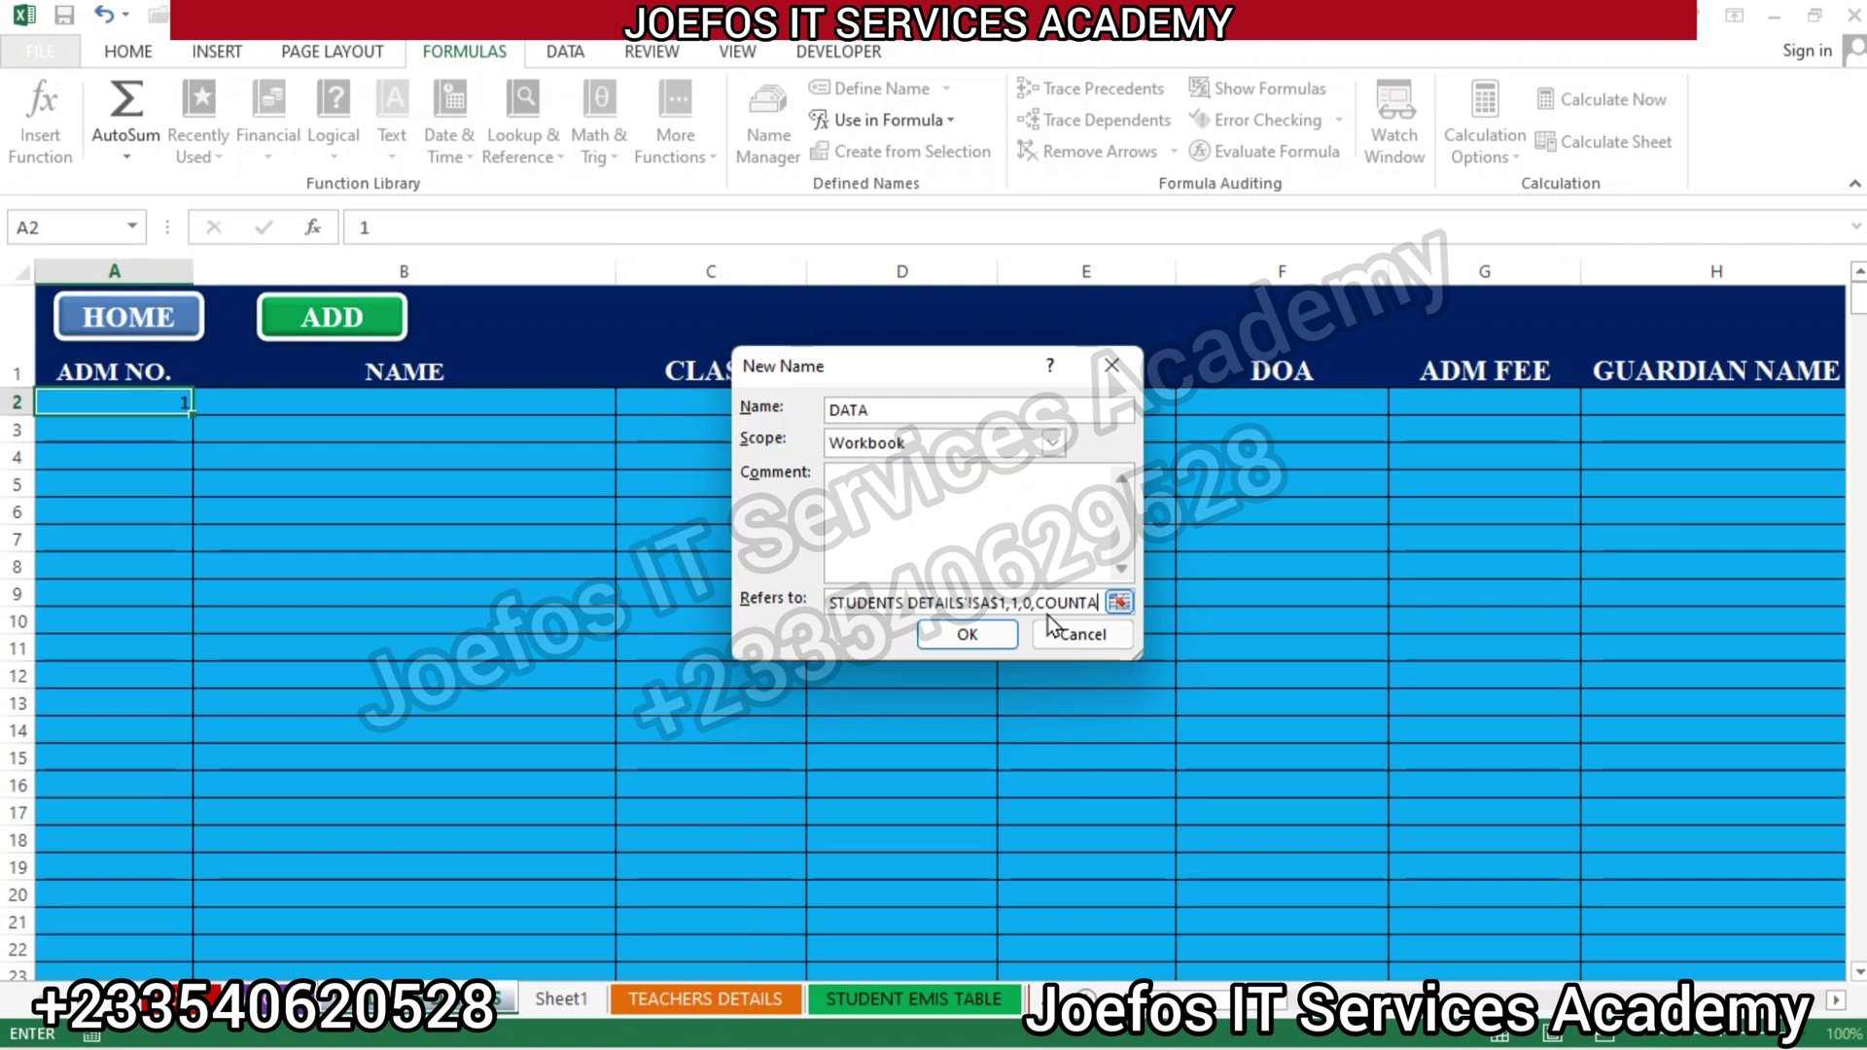
pyautogui.write('(')
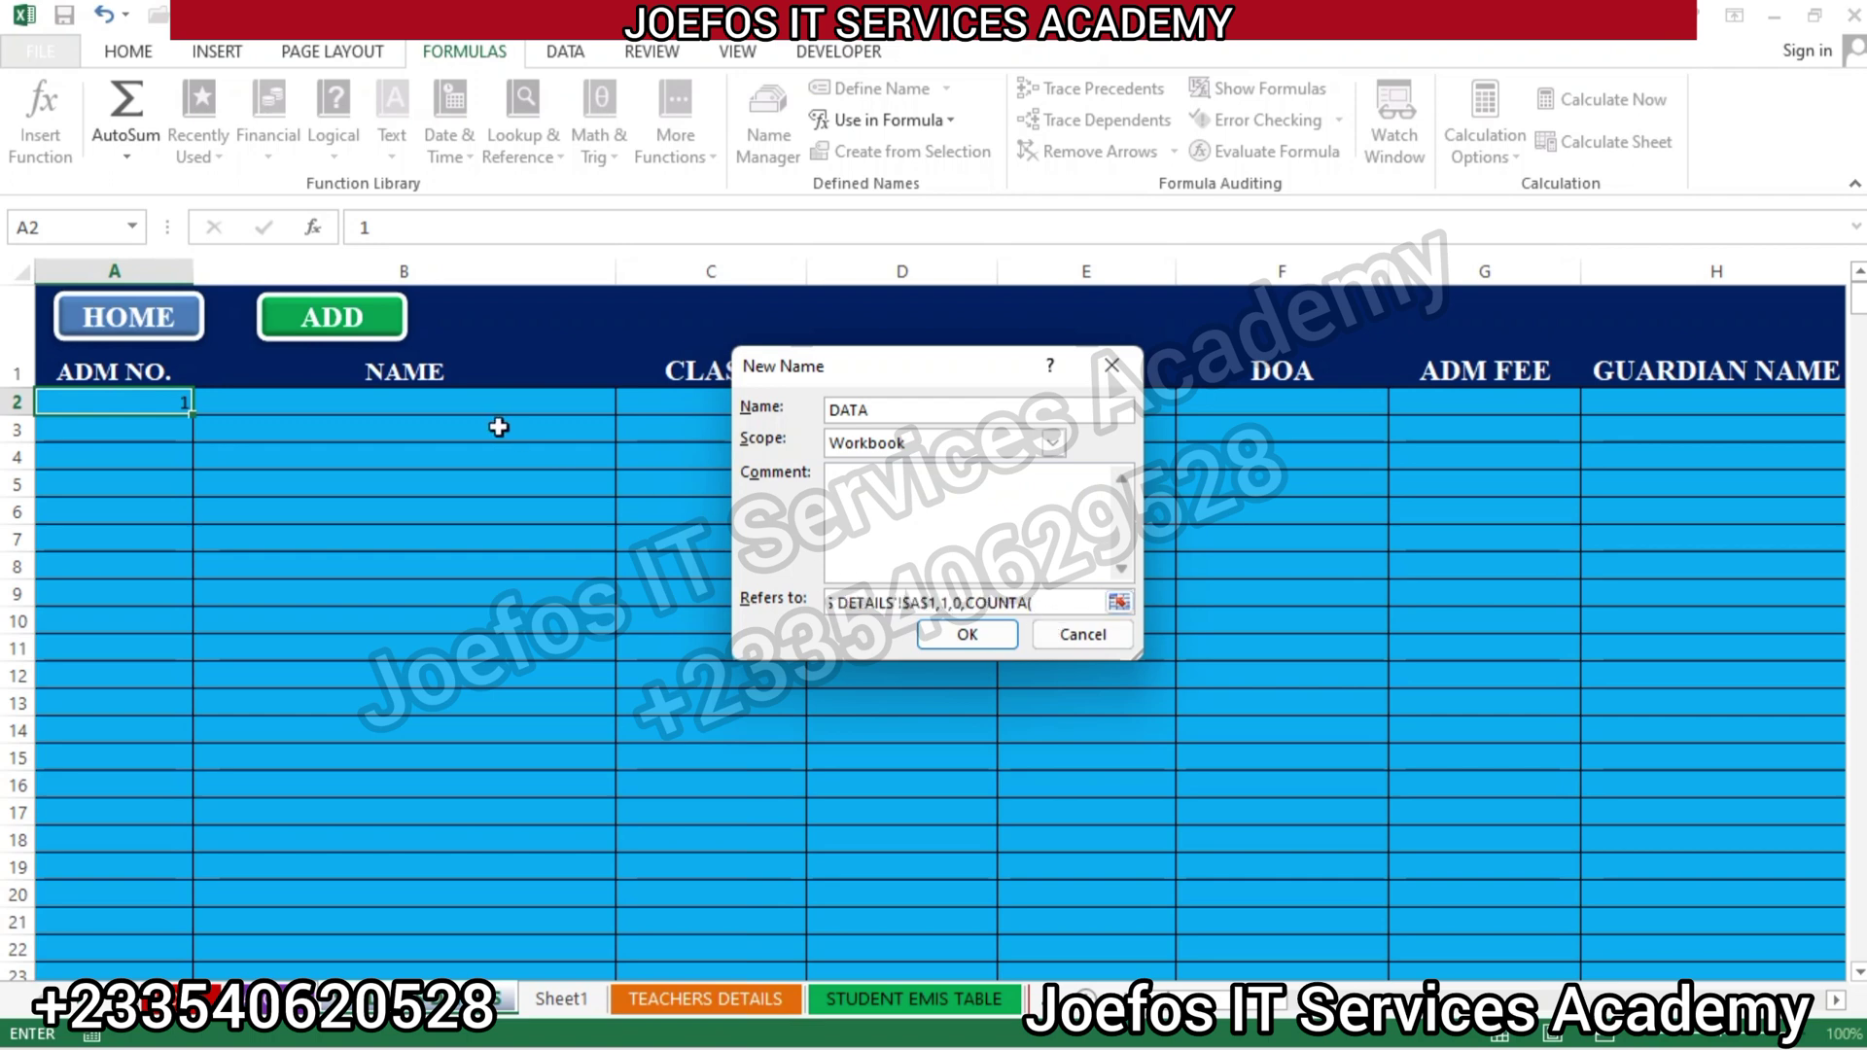
pyautogui.click(171, 261)
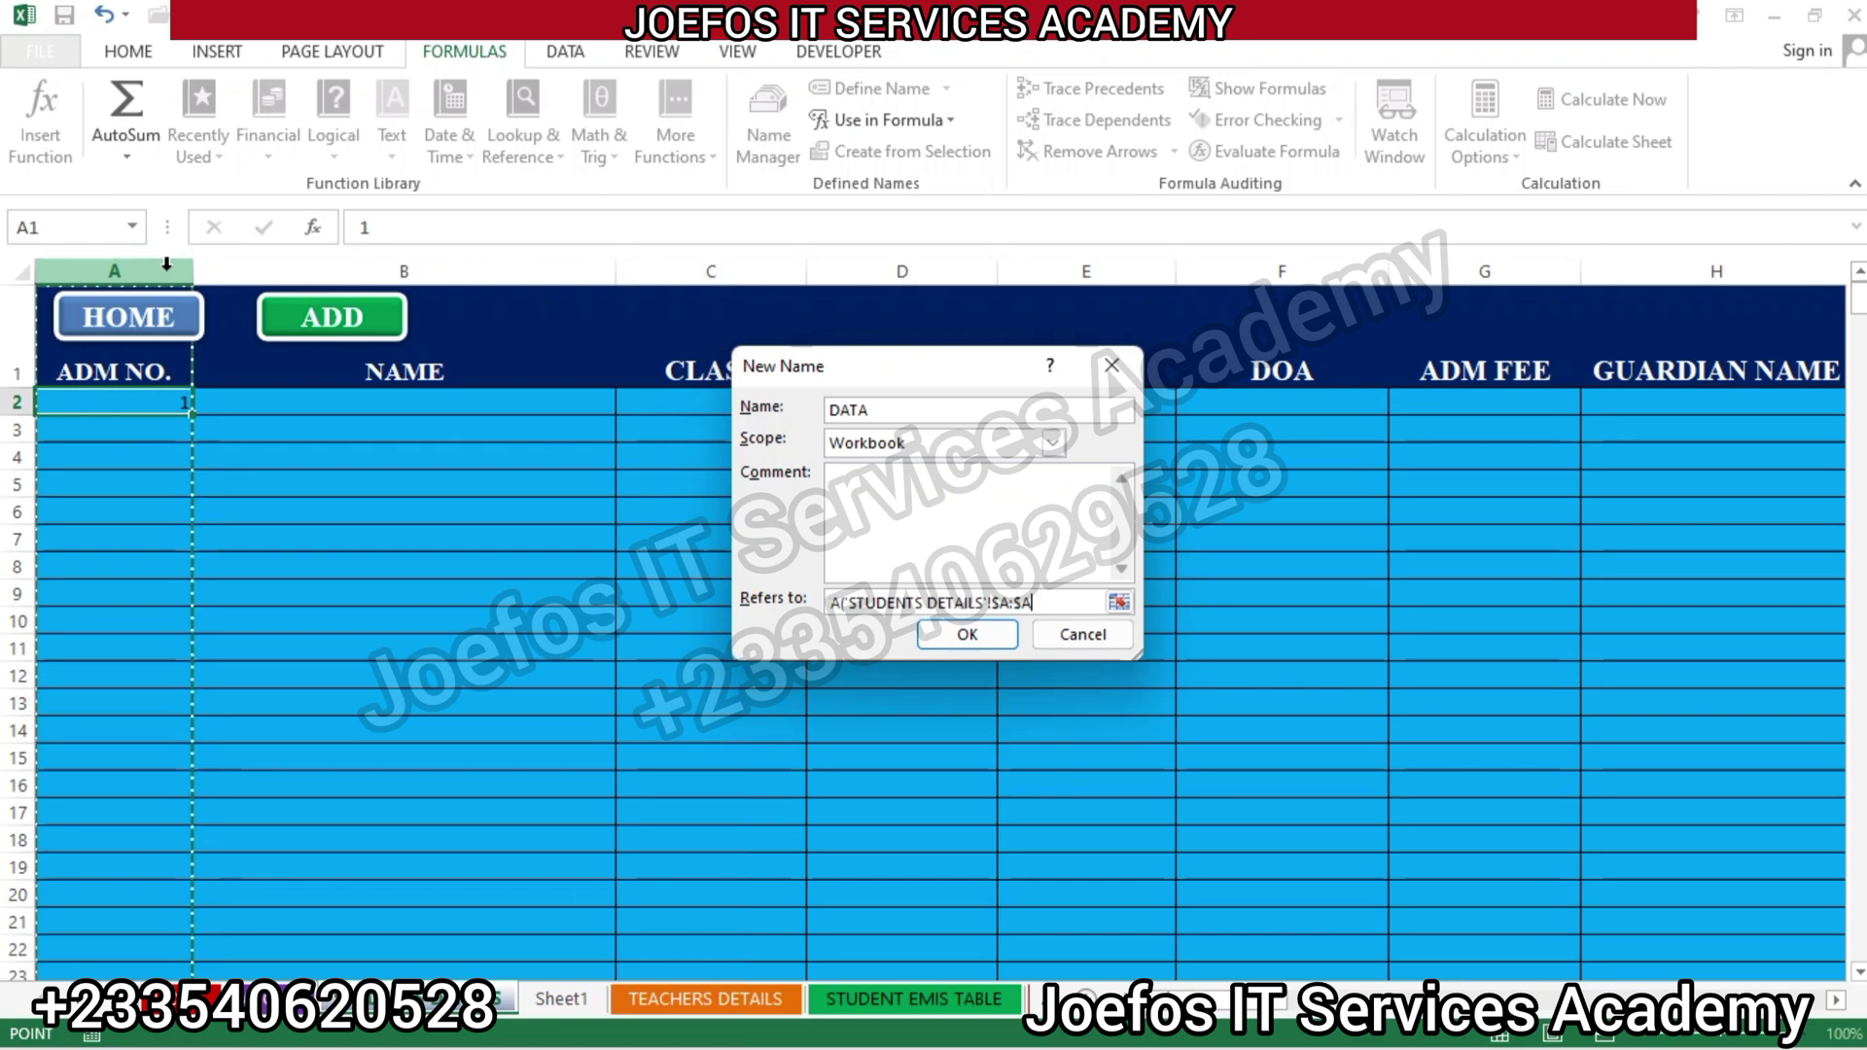
pyautogui.write(')')
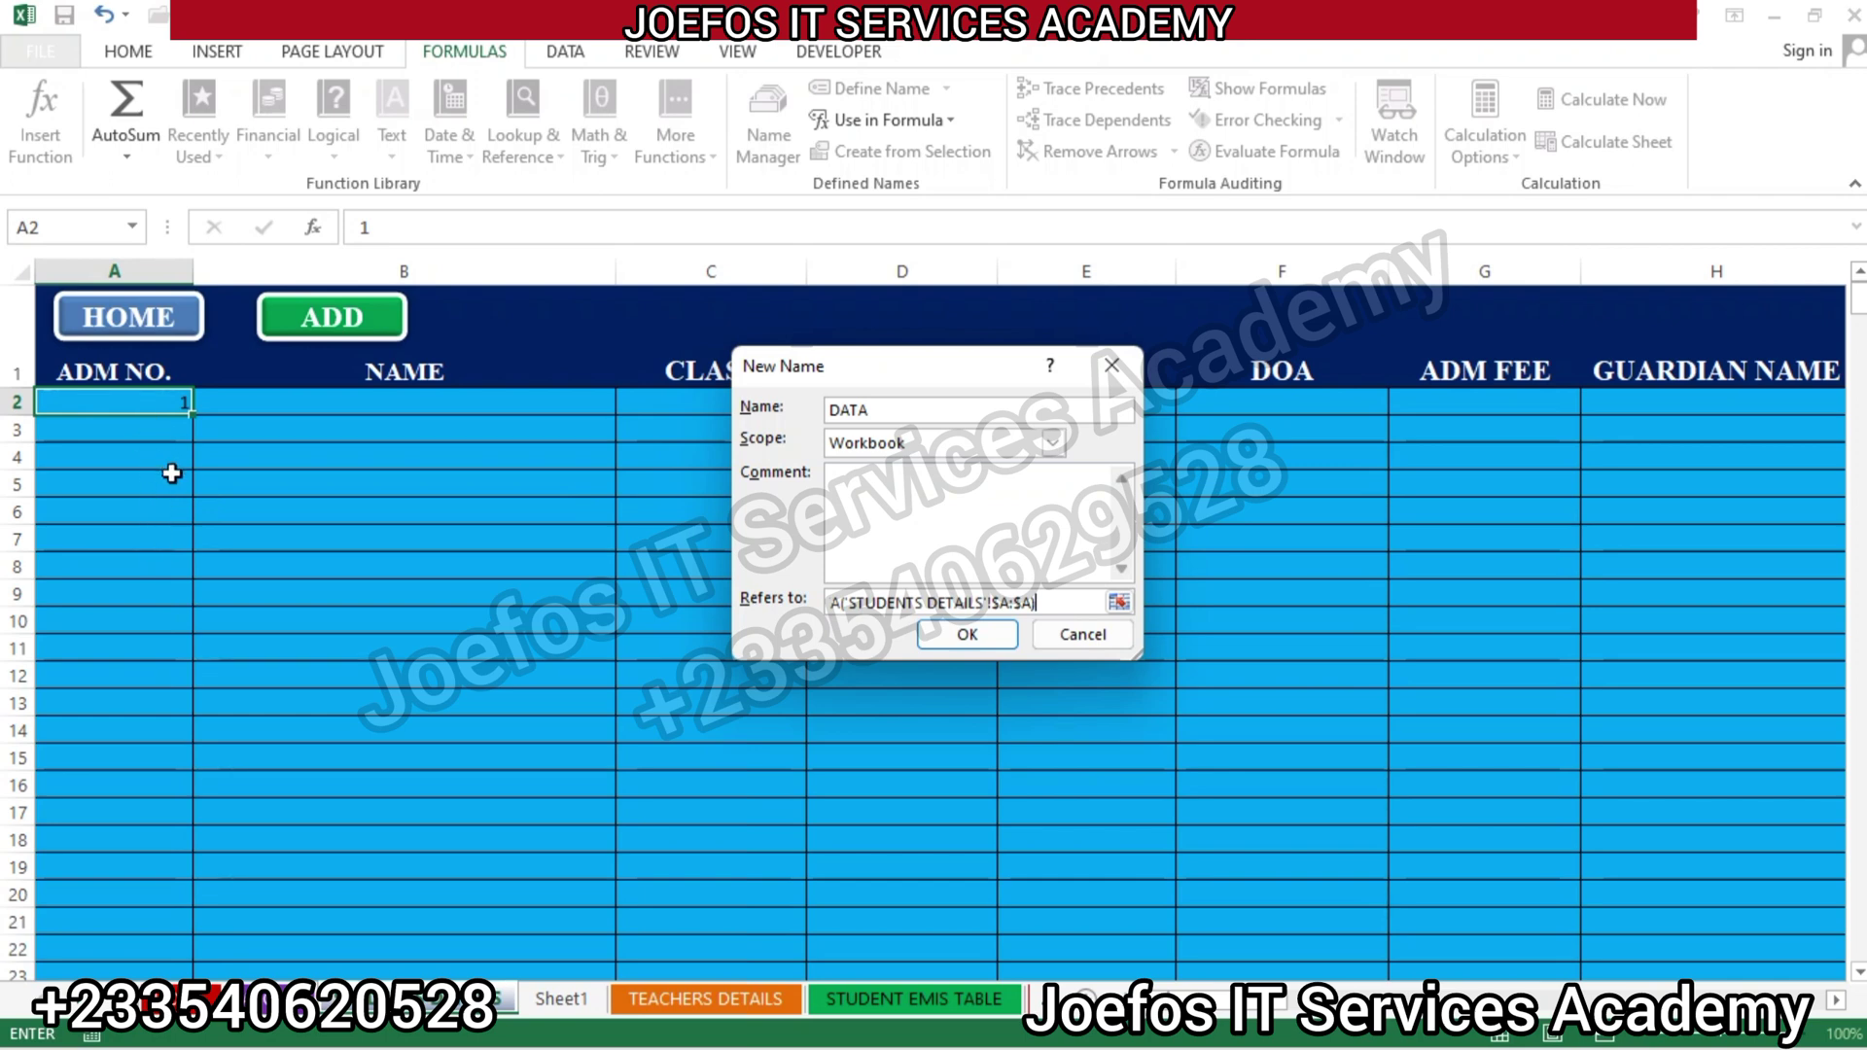
pyautogui.write('-1,10')
pyautogui.write(')')
pyautogui.click(970, 642)
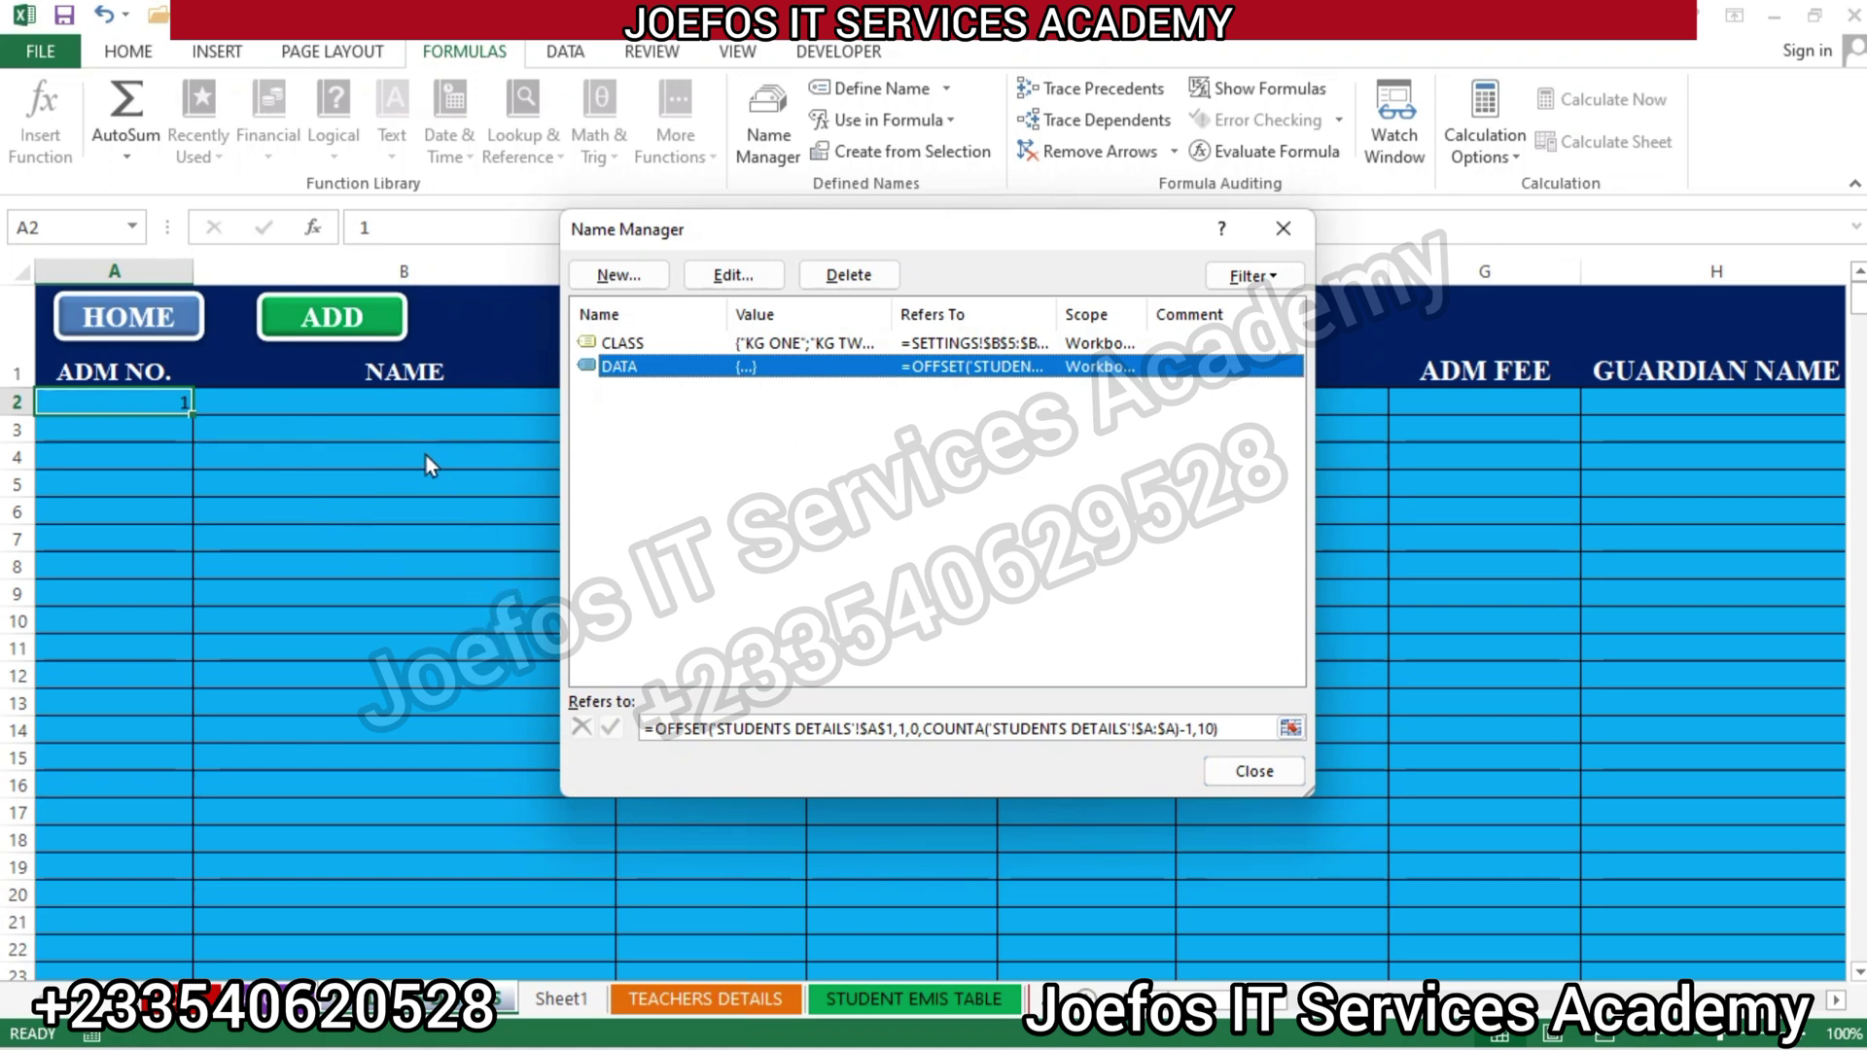
pyautogui.click(1249, 773)
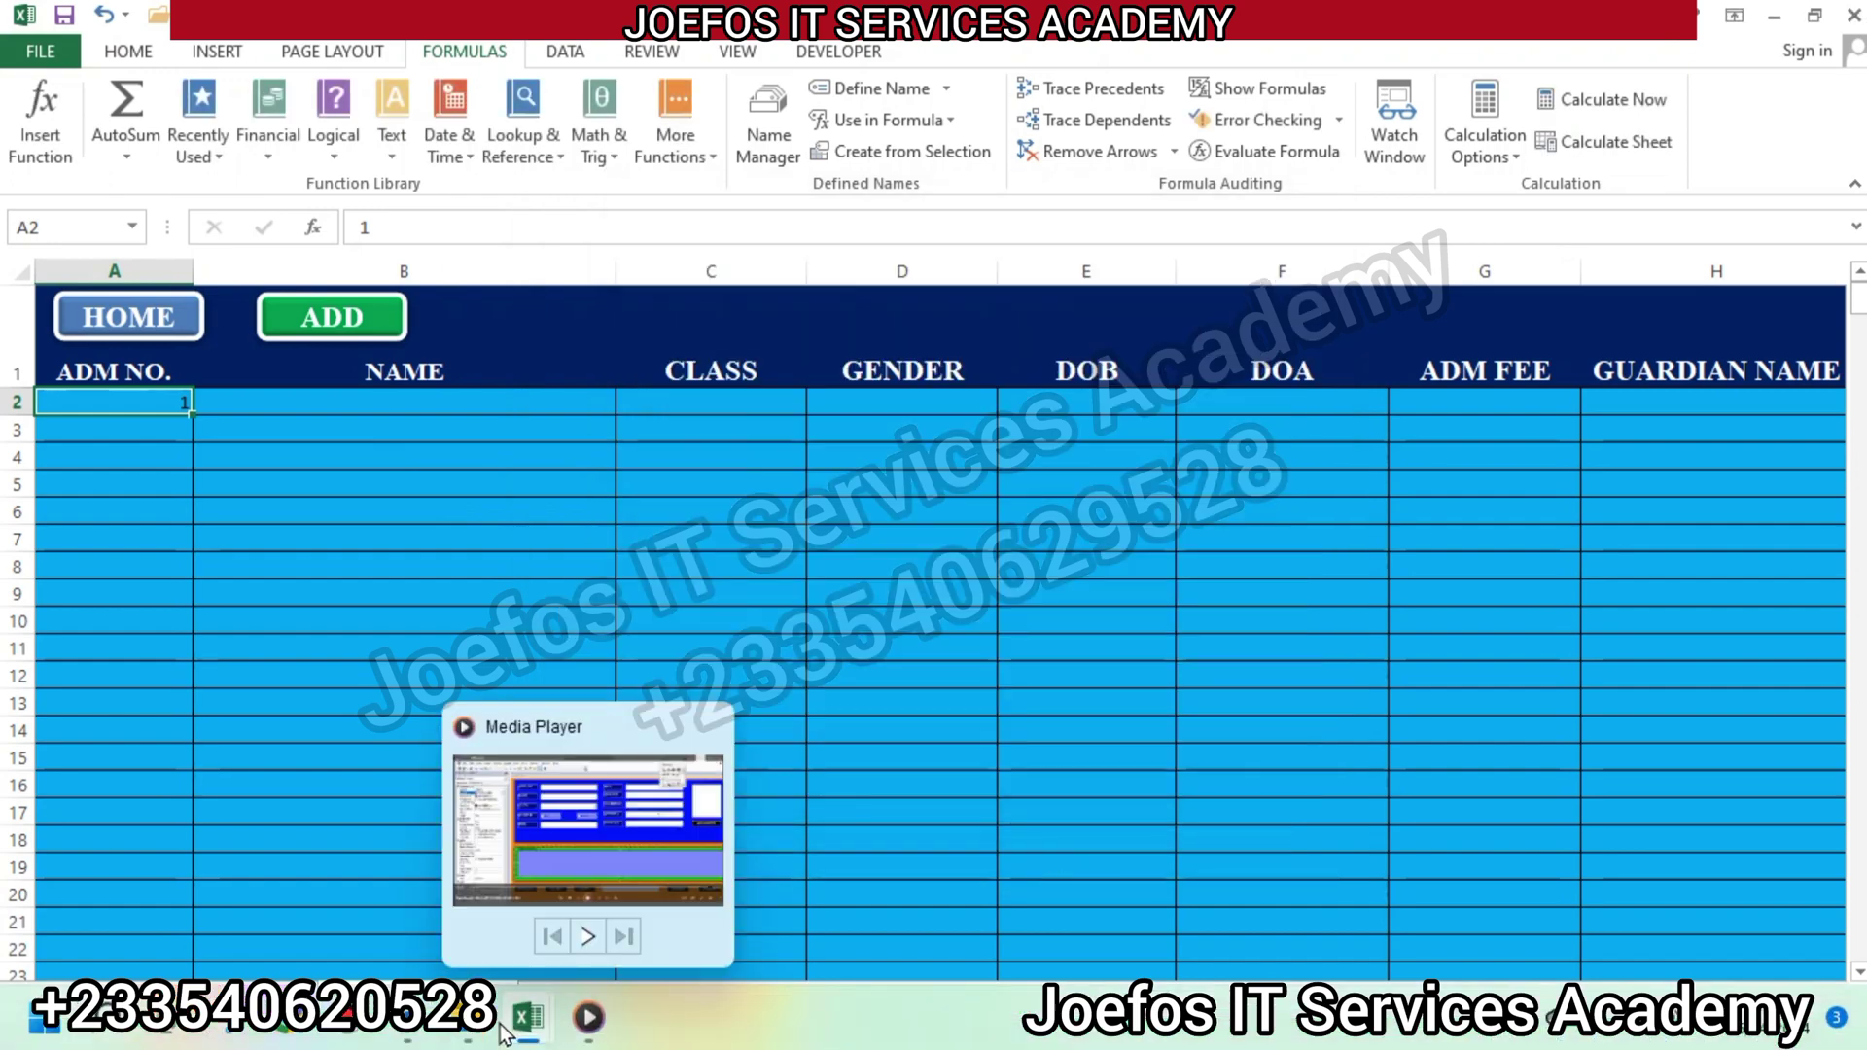
# Switch to the Visual Basic editor and set the RowSource of the STUDENTS DATABASE list box to DATA
pyautogui.moveTo(534, 1023)
pyautogui.click(721, 878)
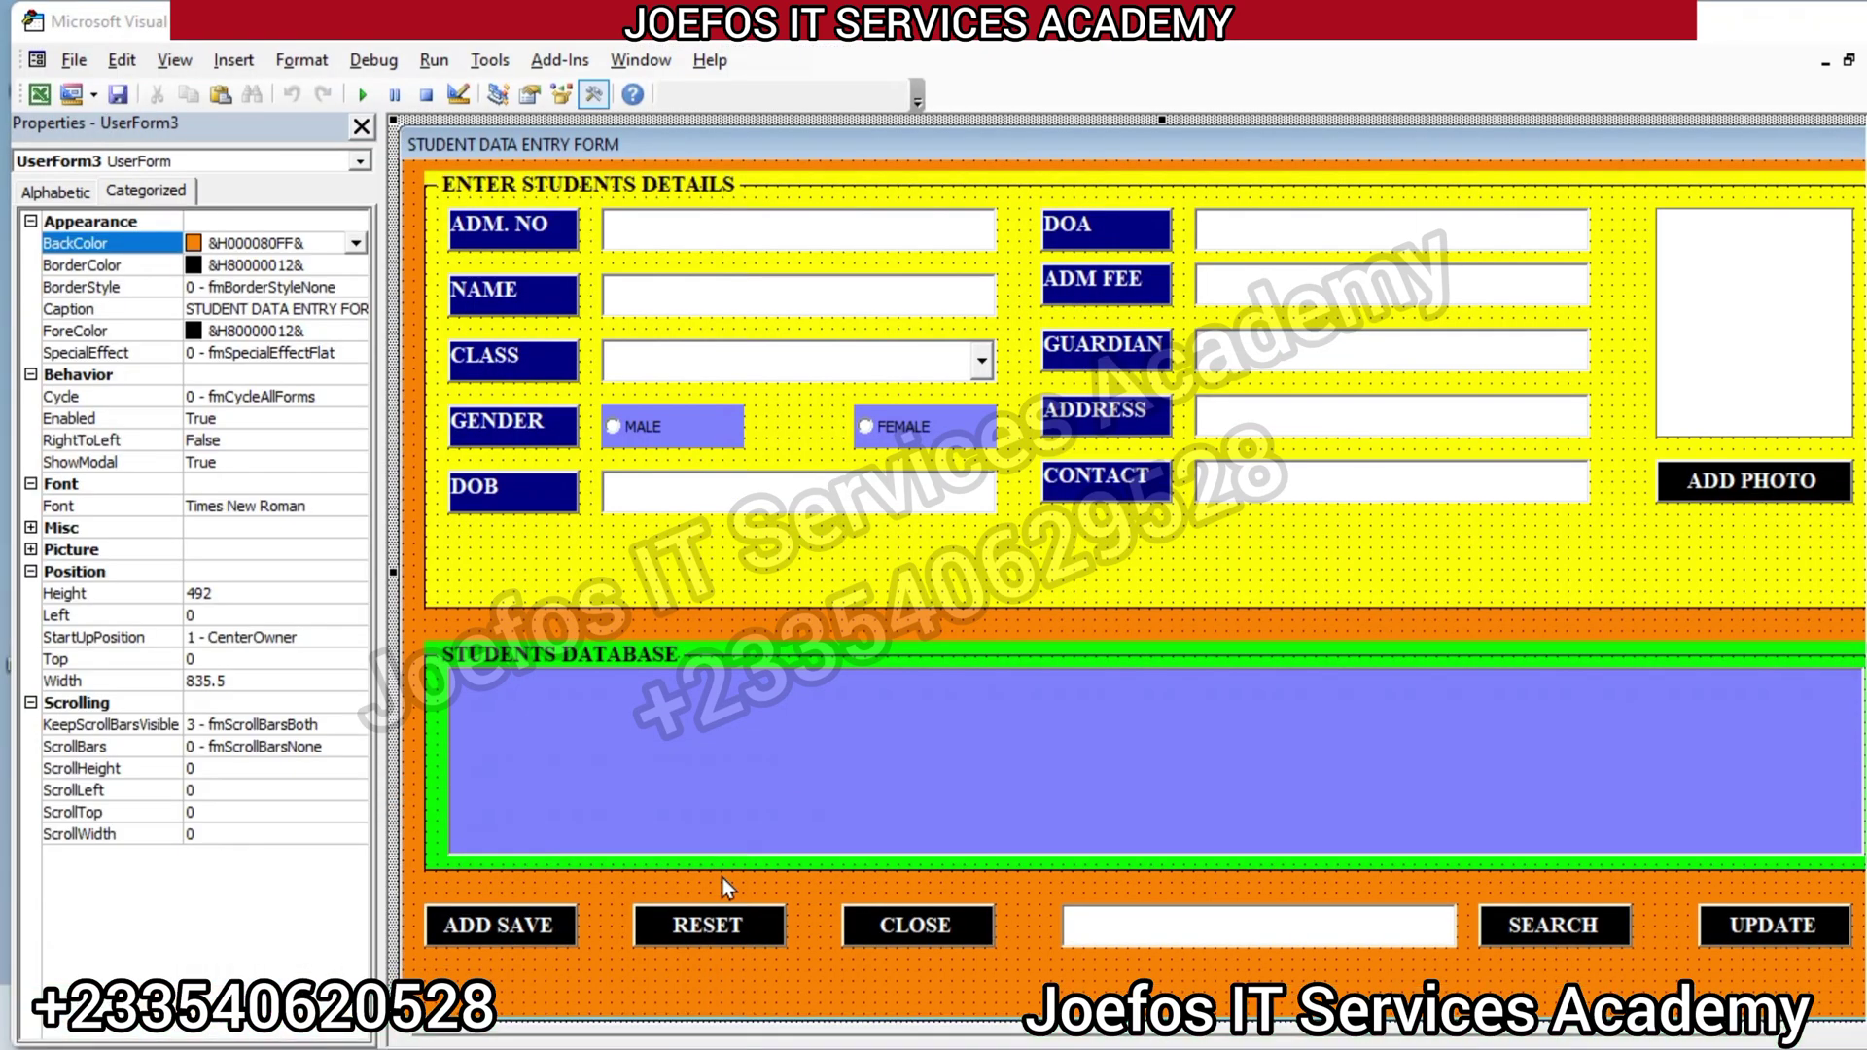
pyautogui.click(871, 754)
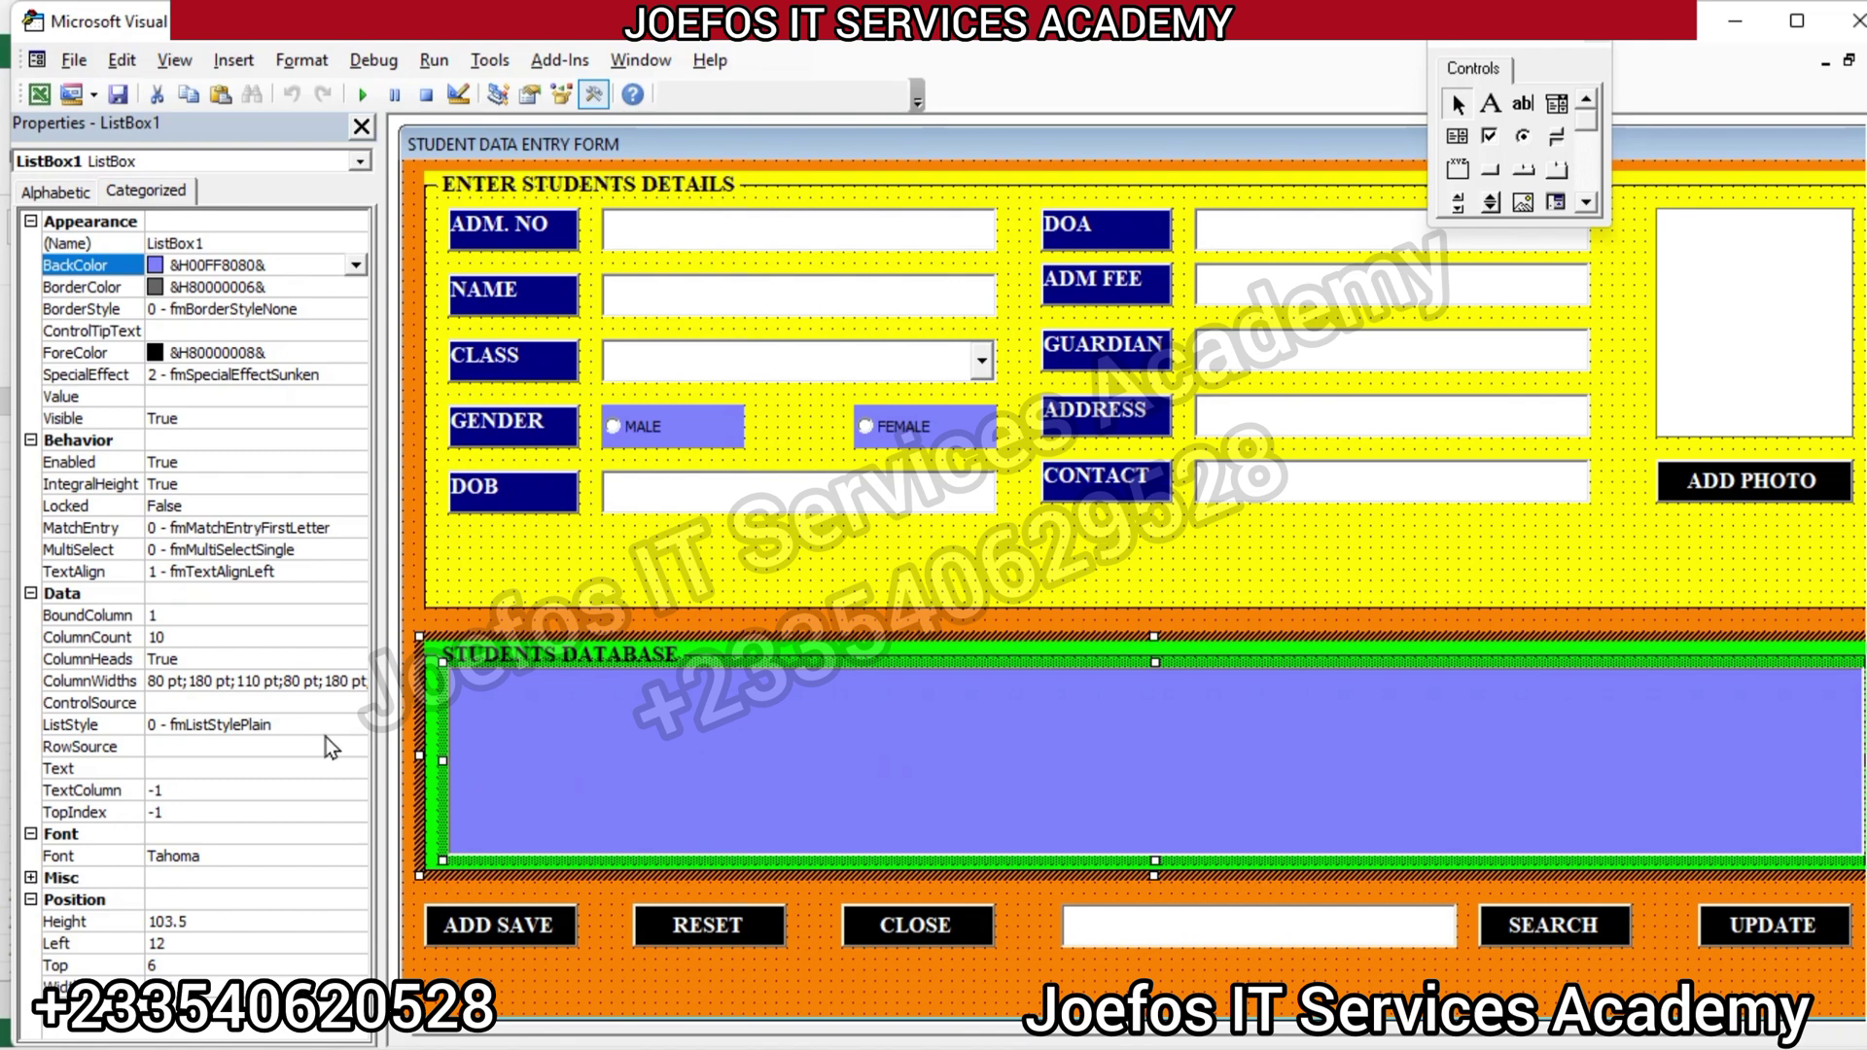
pyautogui.click(150, 749)
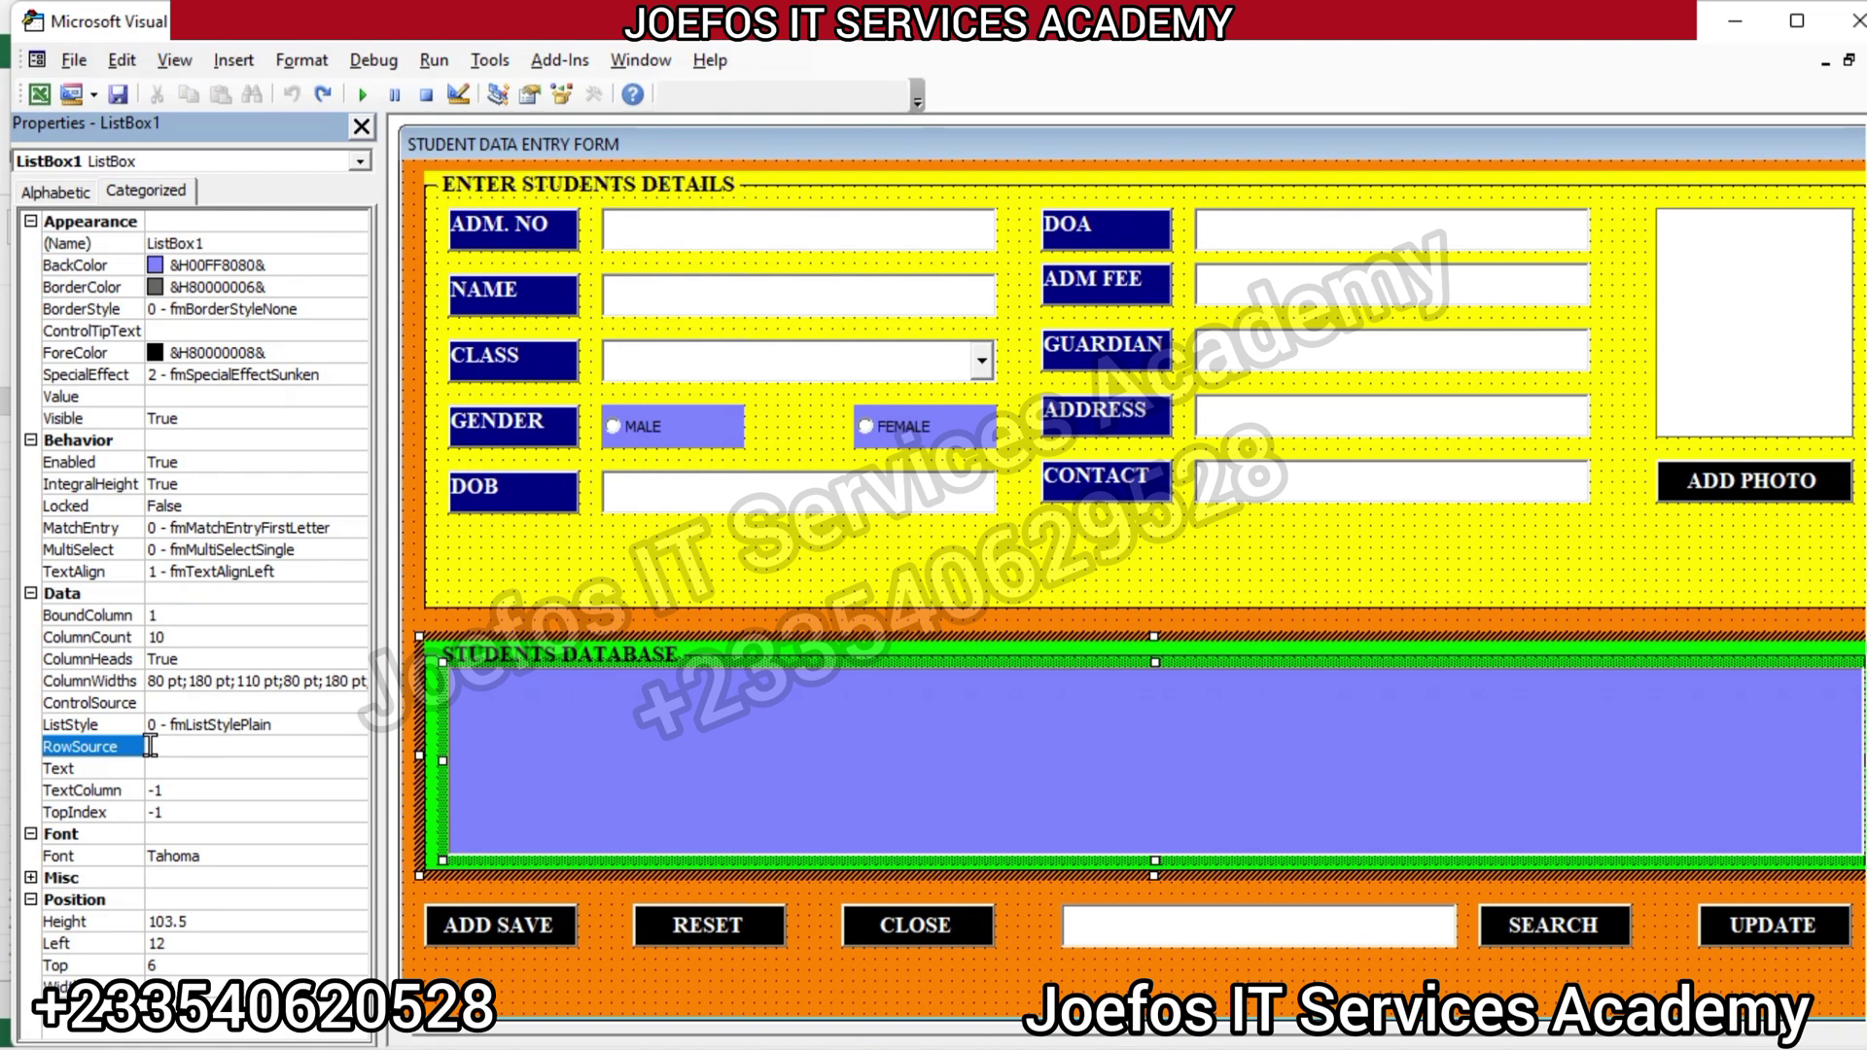
pyautogui.write('DATA')
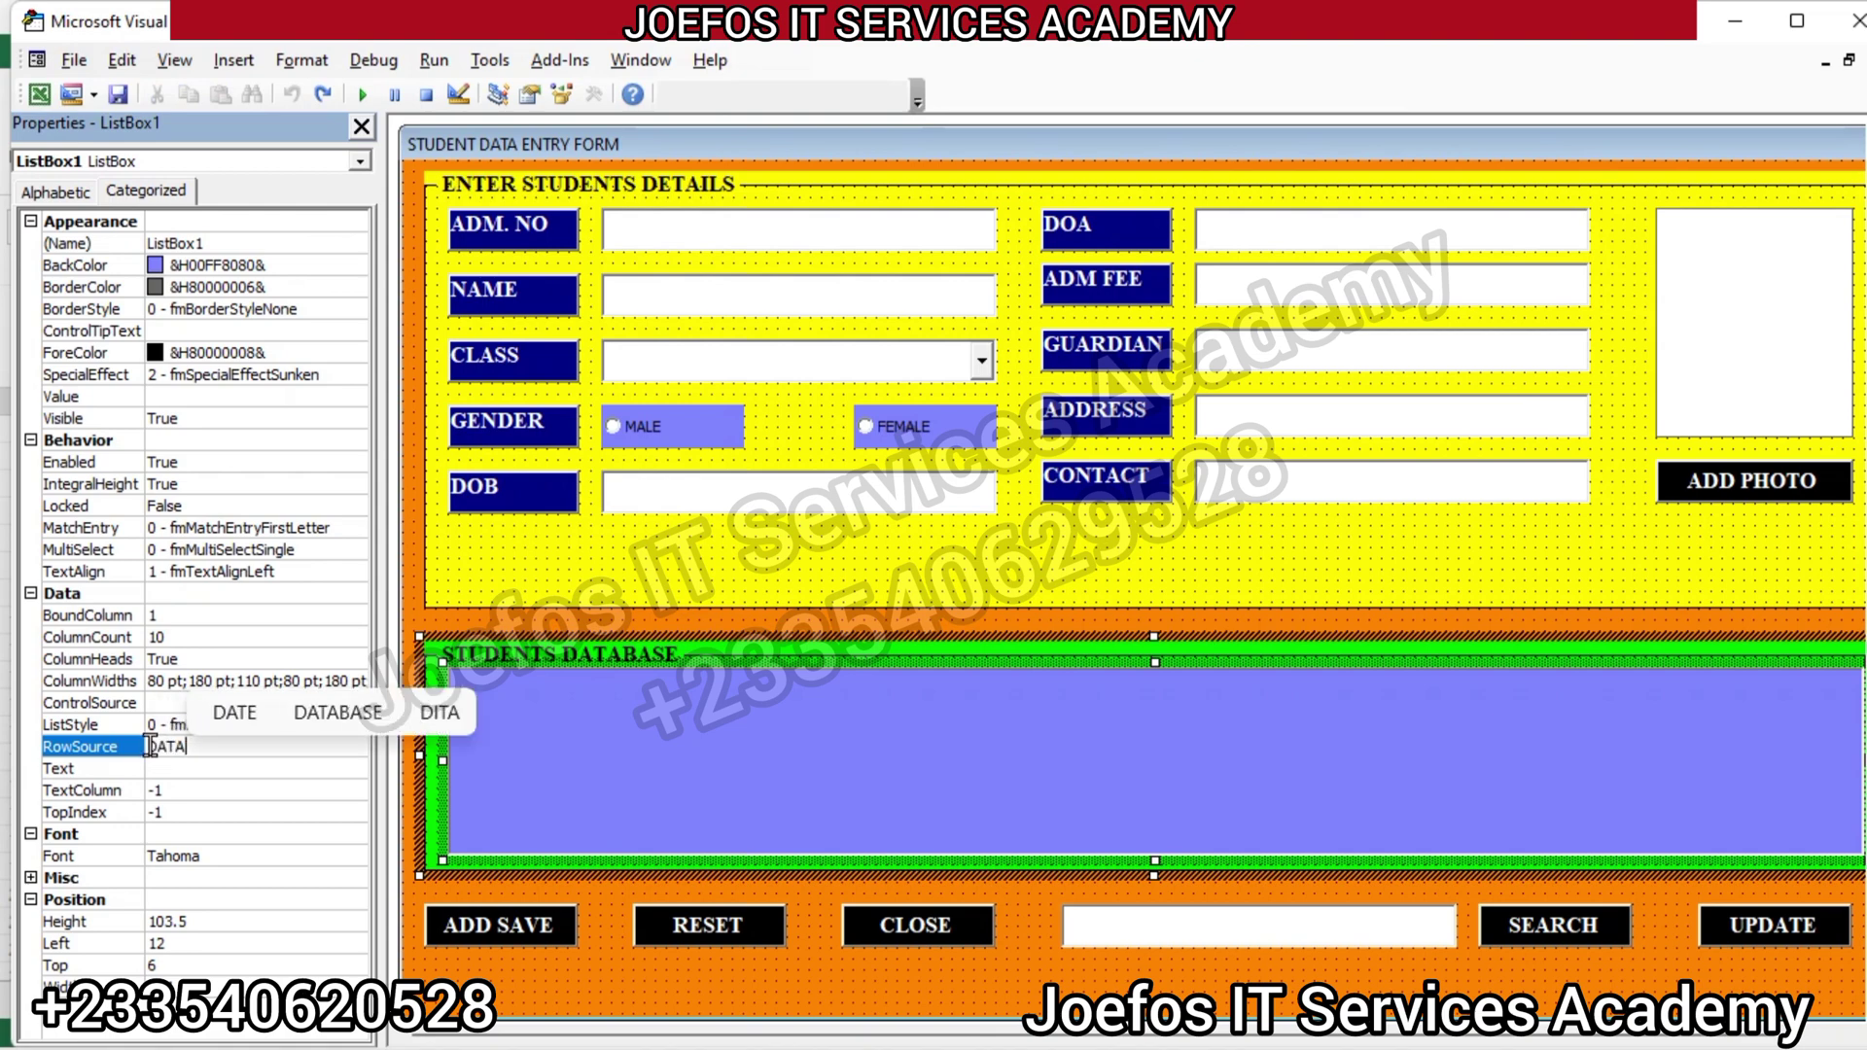
pyautogui.press('Return')
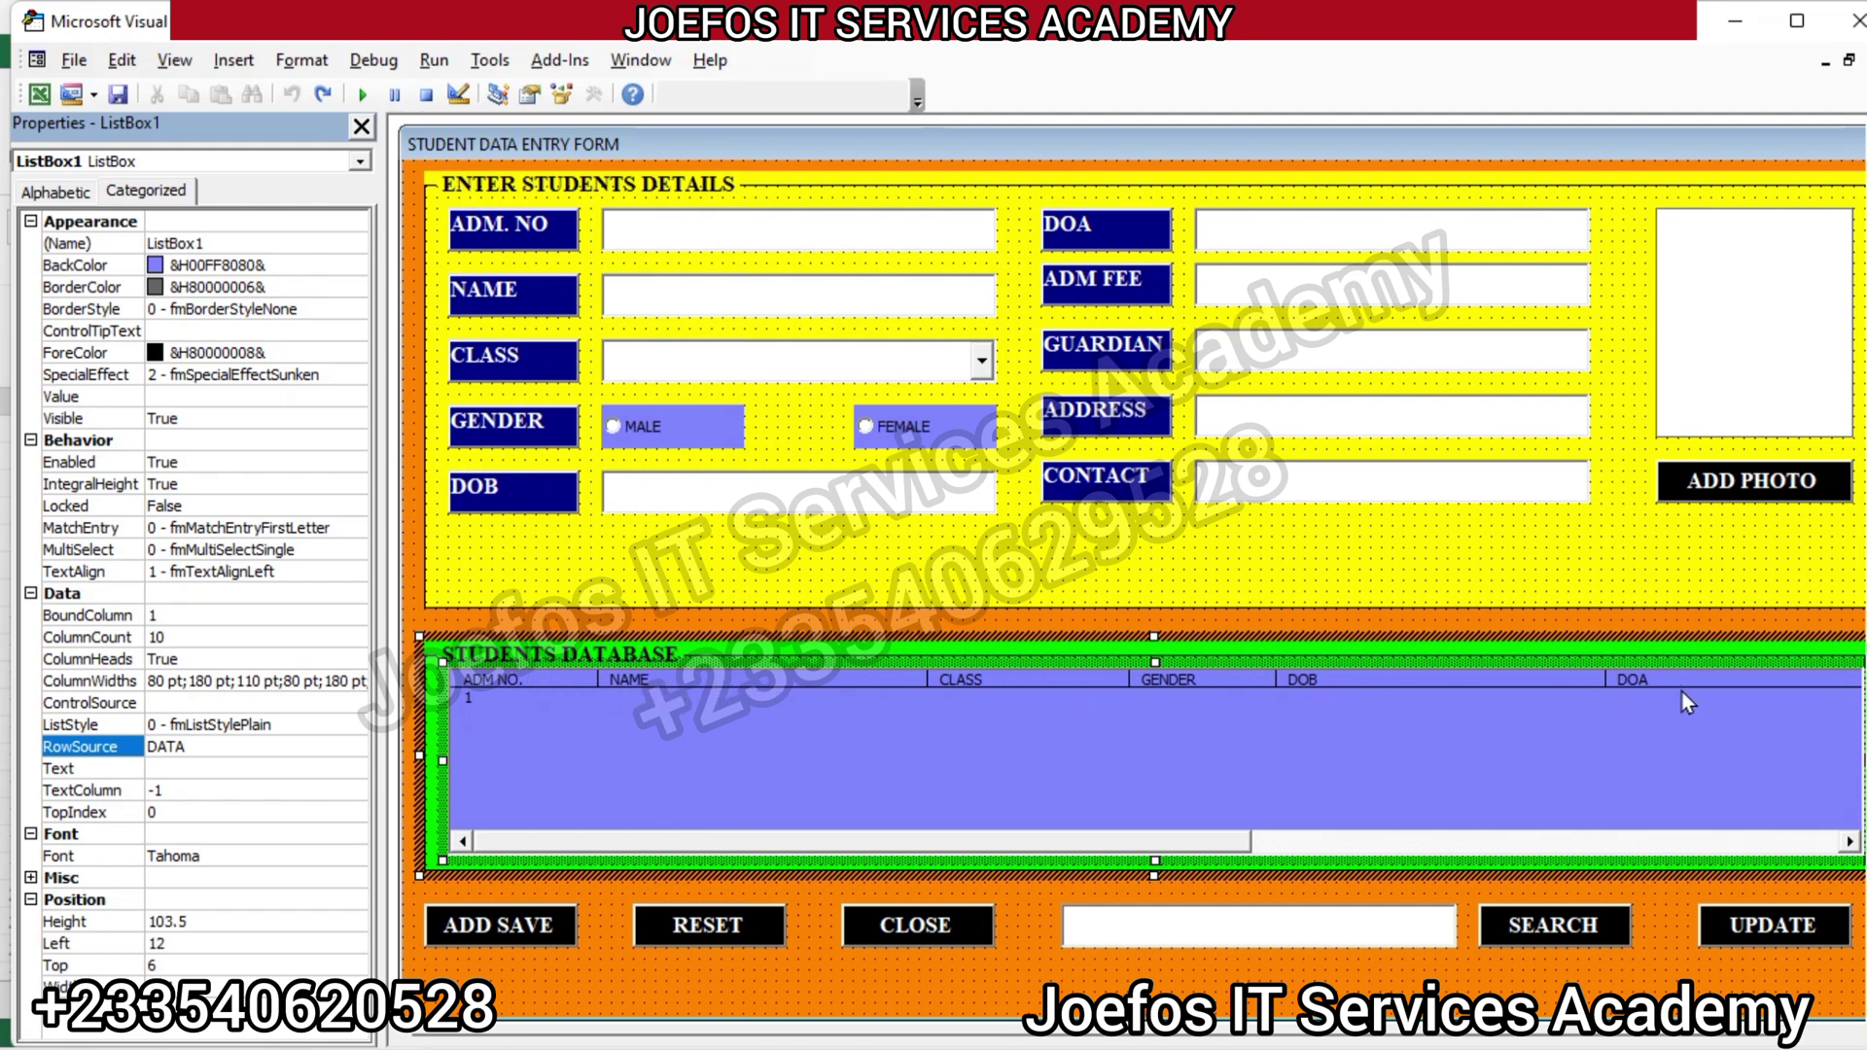
# Run the student data entry form and examine the headings and first record in the STUDENTS DATABASE list
pyautogui.click(1579, 627)
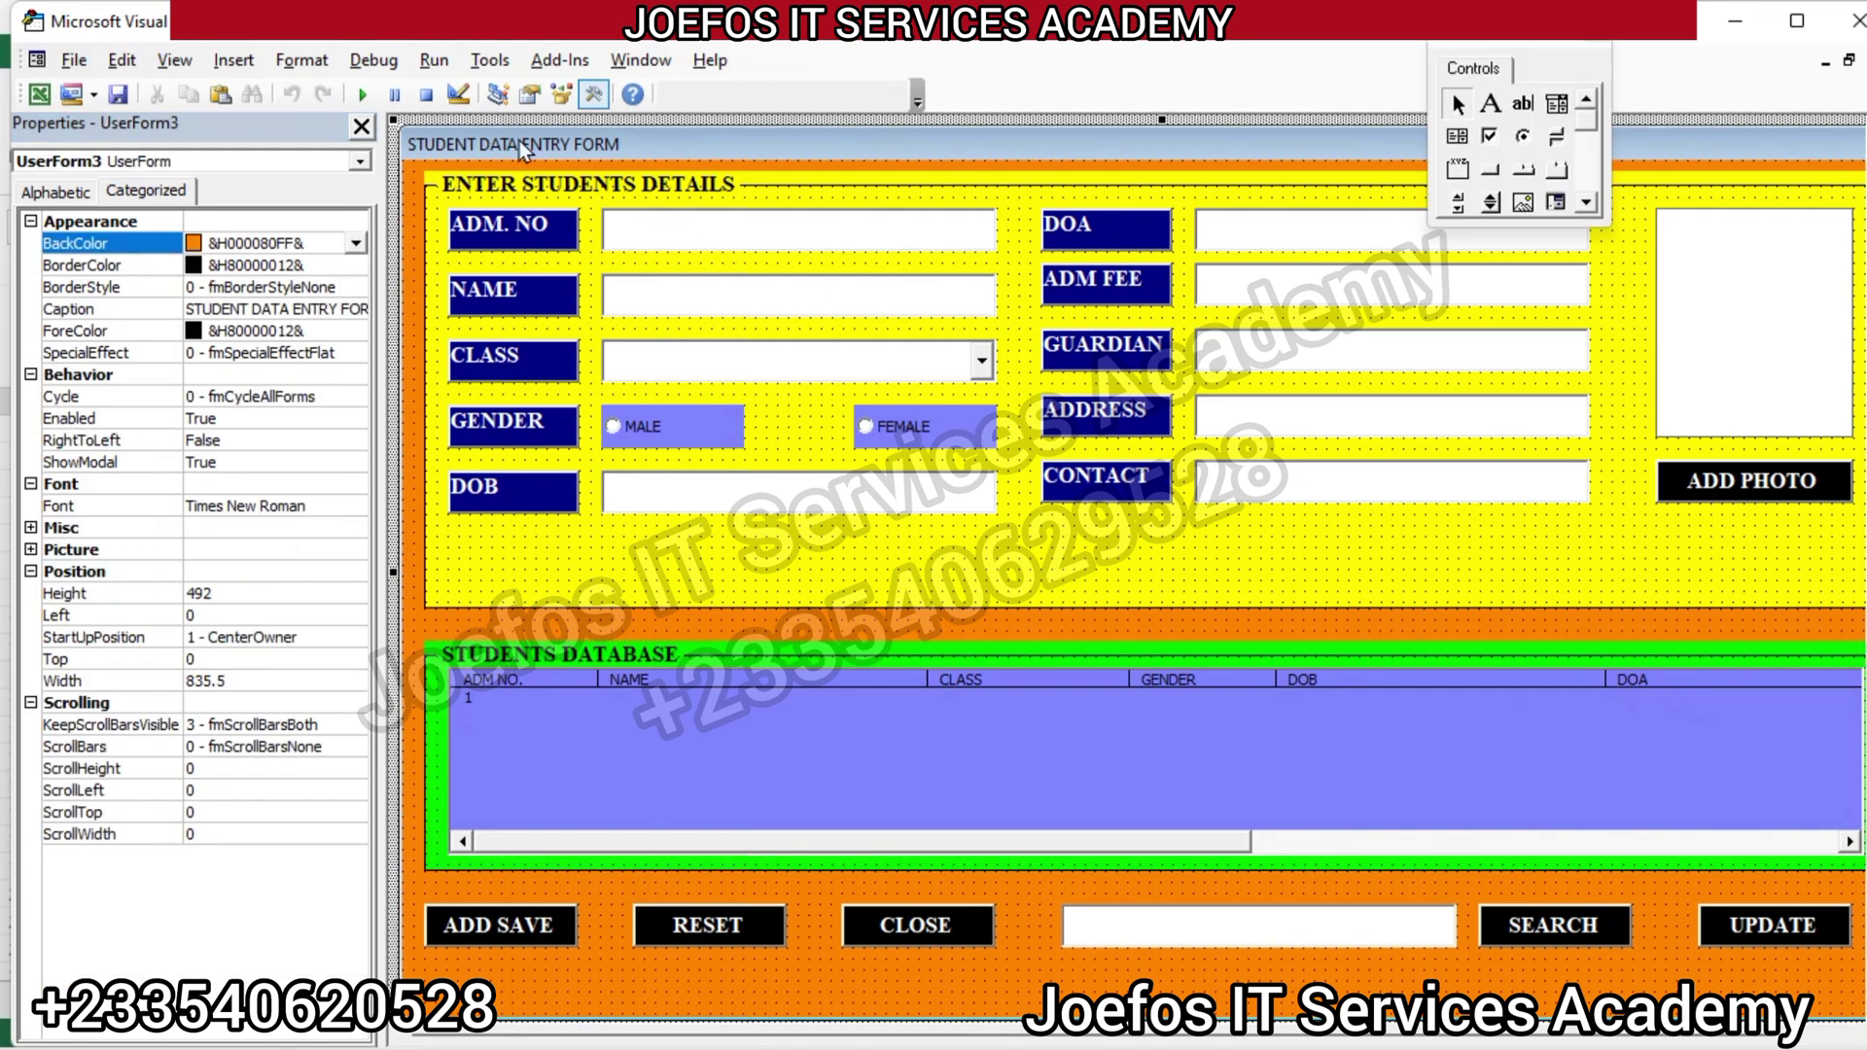
pyautogui.click(432, 60)
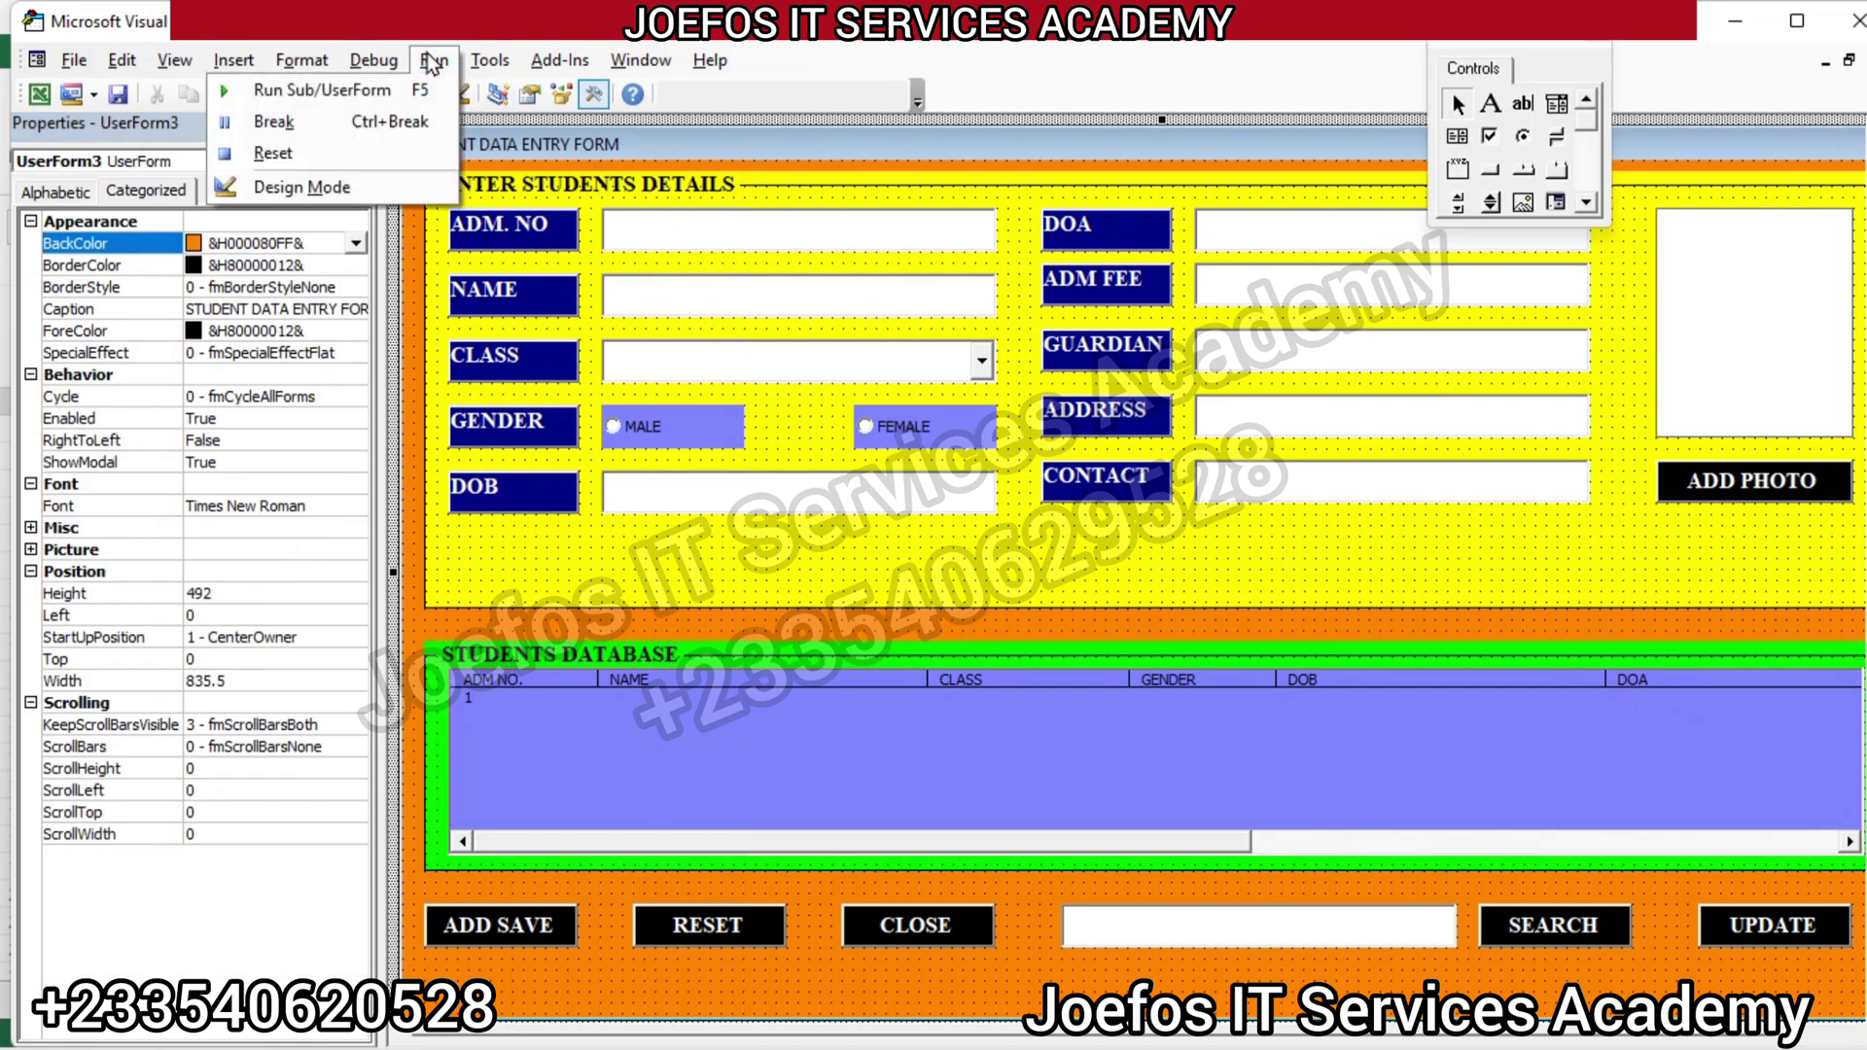
pyautogui.moveTo(374, 60)
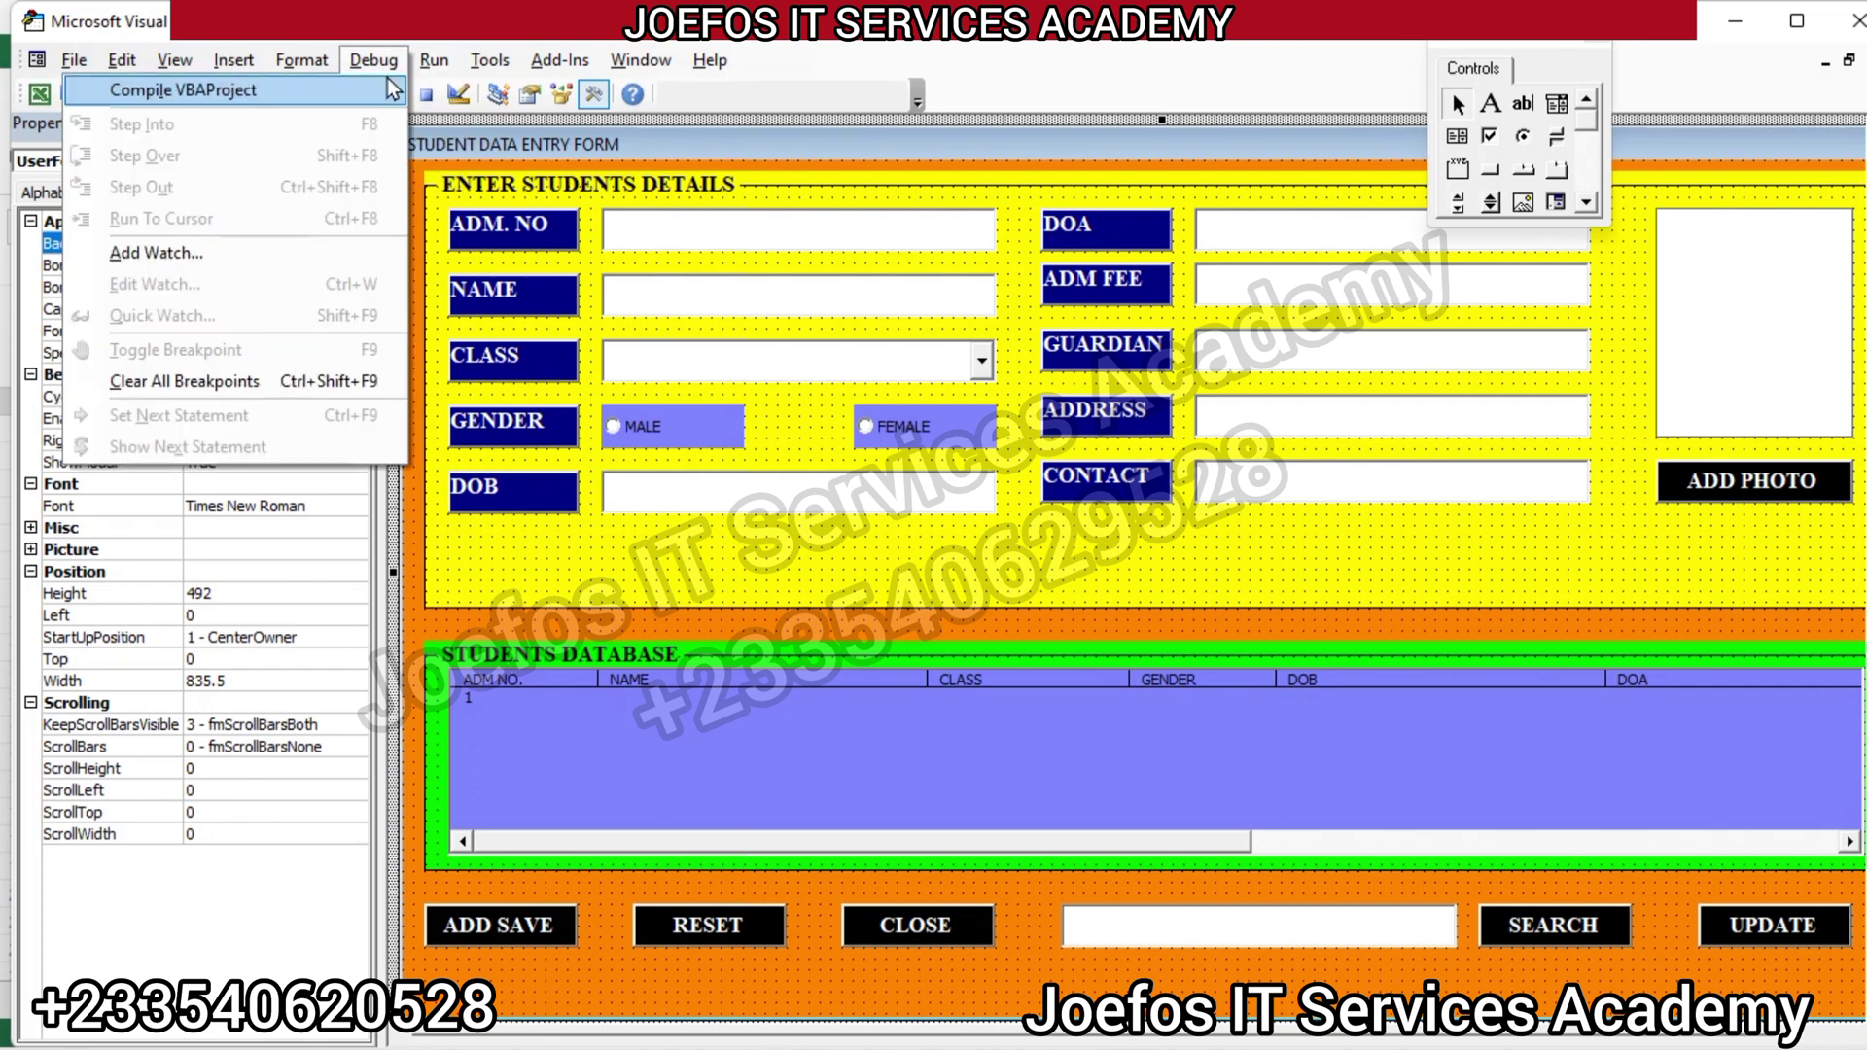
pyautogui.click(420, 90)
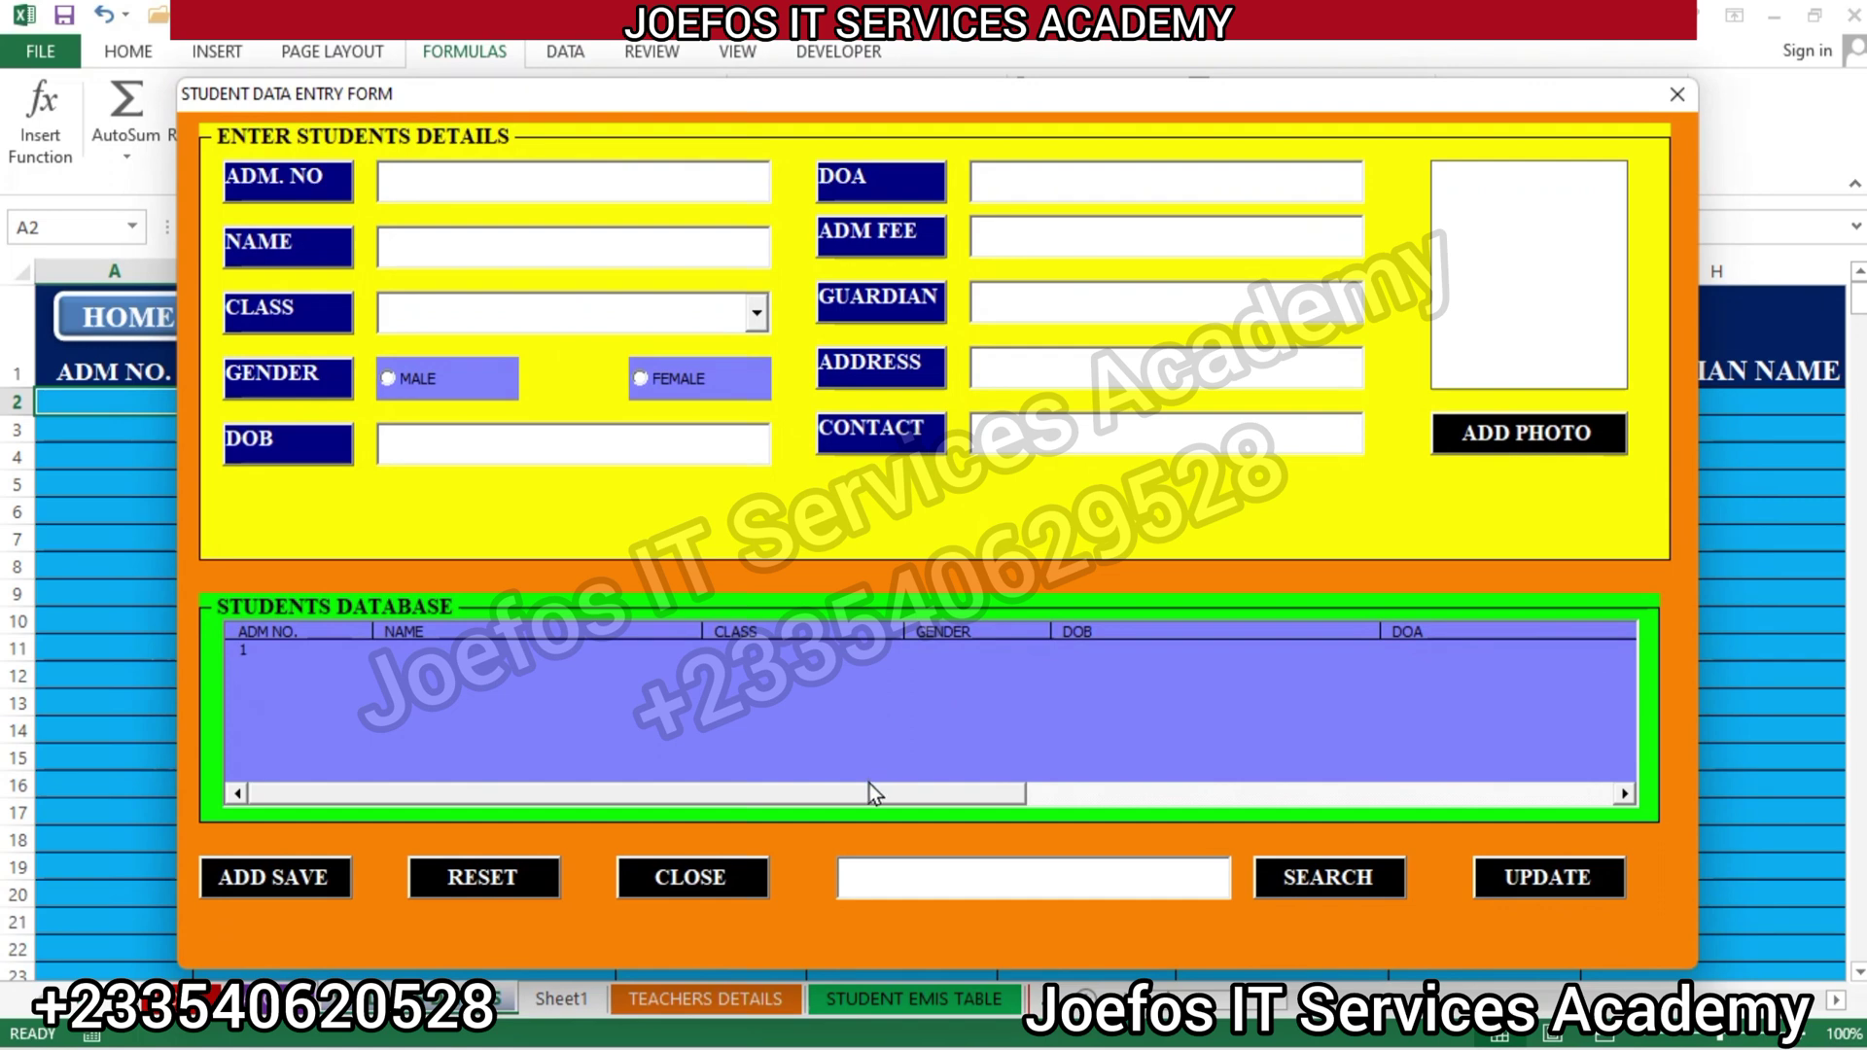
pyautogui.moveTo(853, 792); pyautogui.dragTo(743, 778)
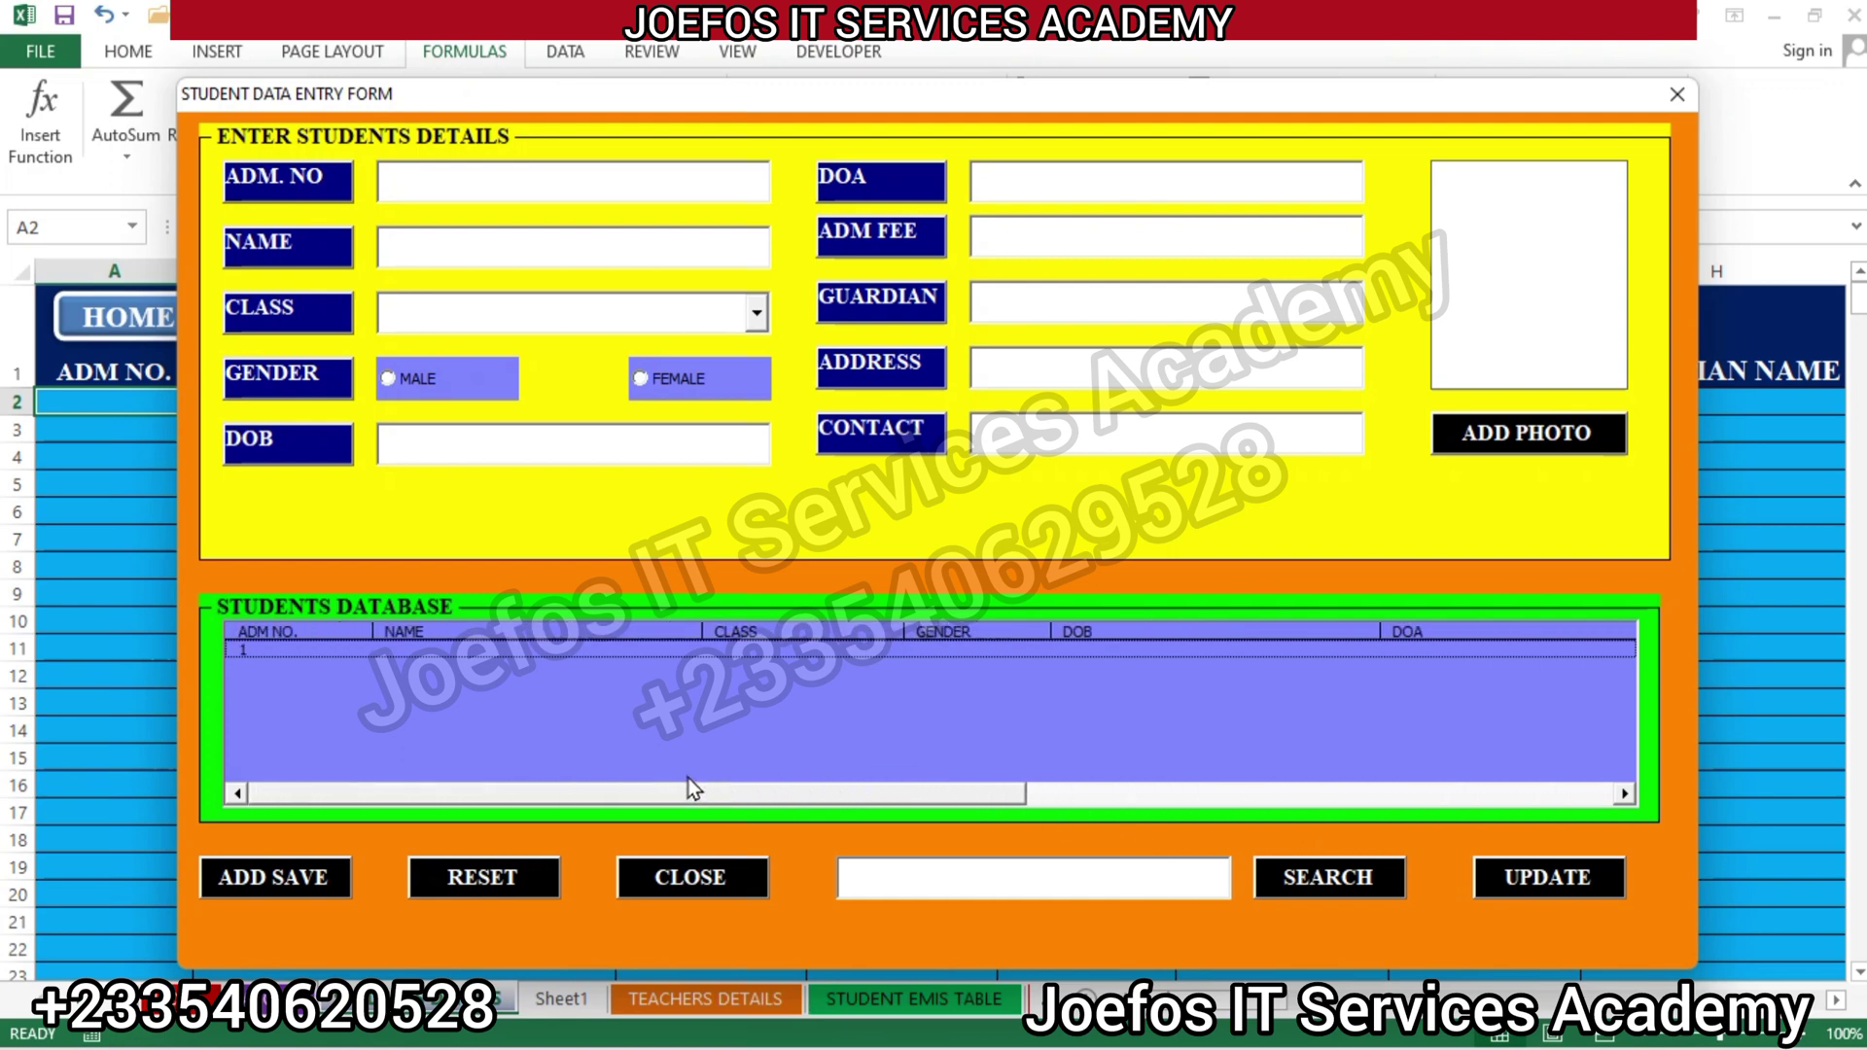
pyautogui.click(264, 644)
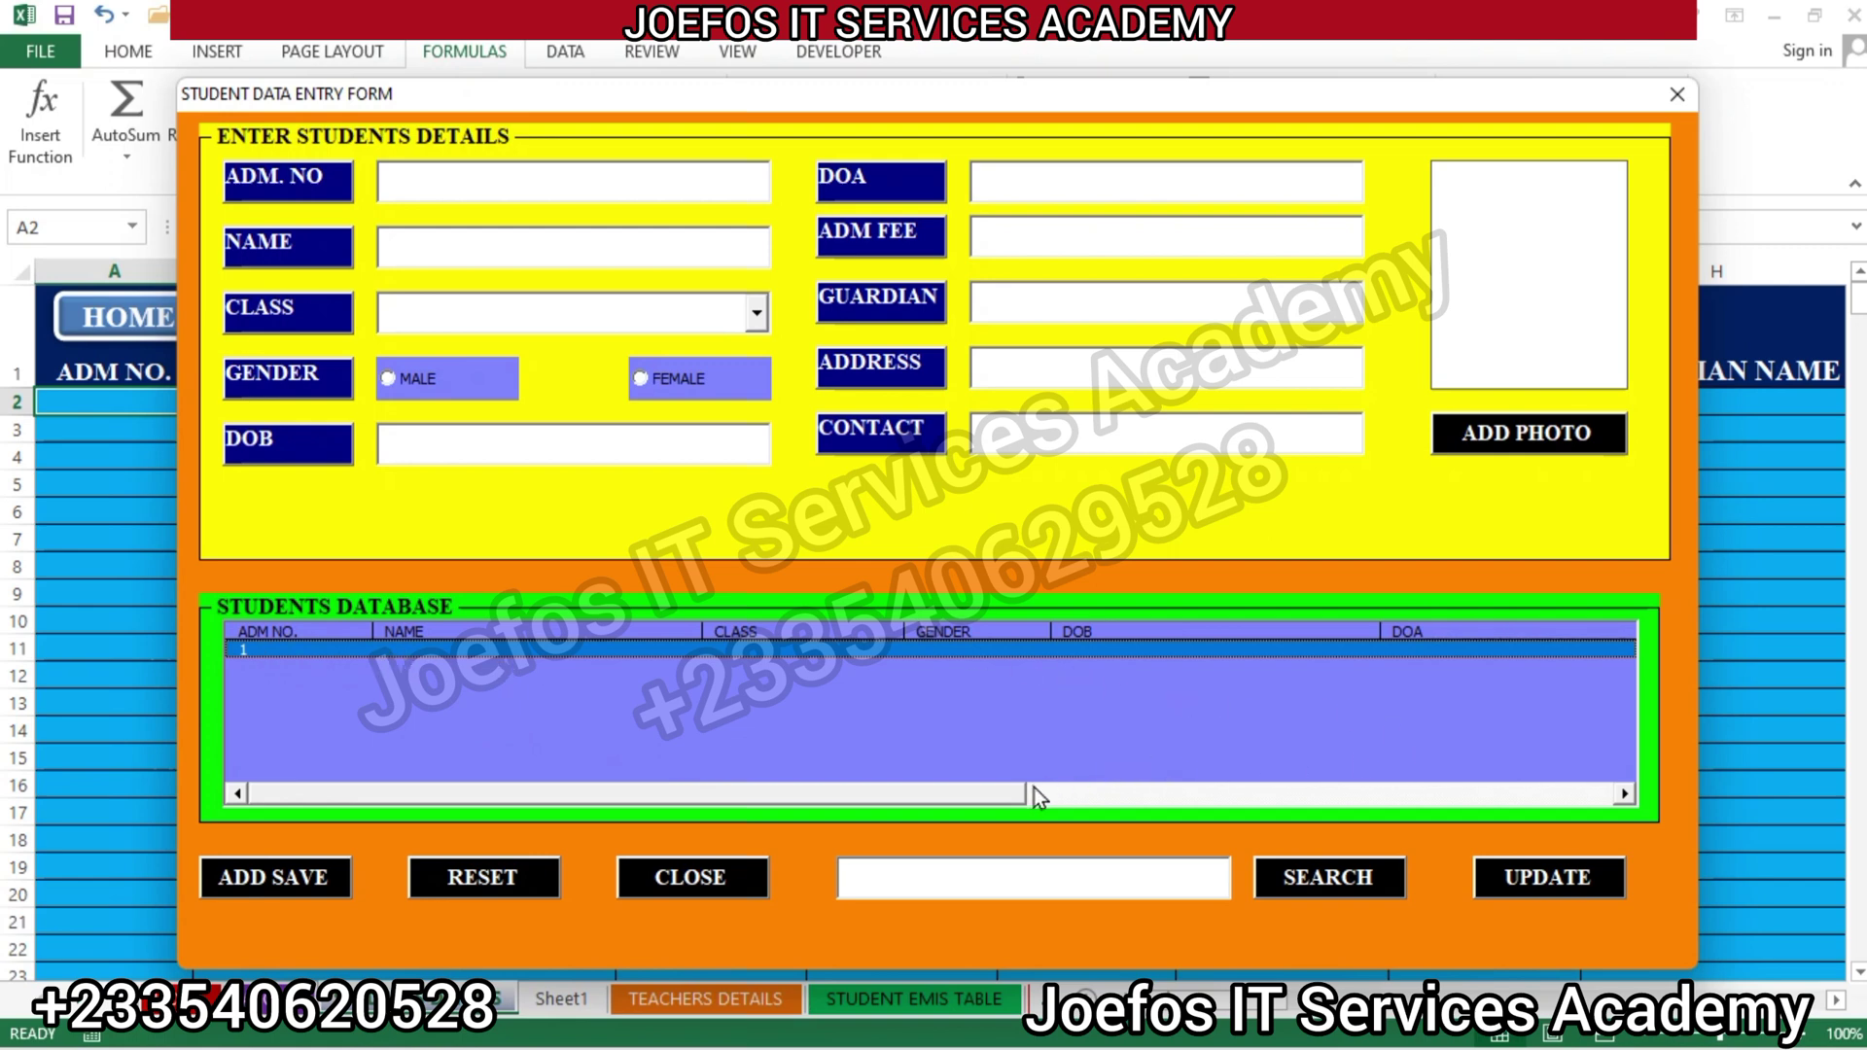
pyautogui.moveTo(1007, 792); pyautogui.dragTo(941, 742)
# Examine all the options in the running form's CLASS drop-down list, from the first entry to the last
pyautogui.click(756, 312)
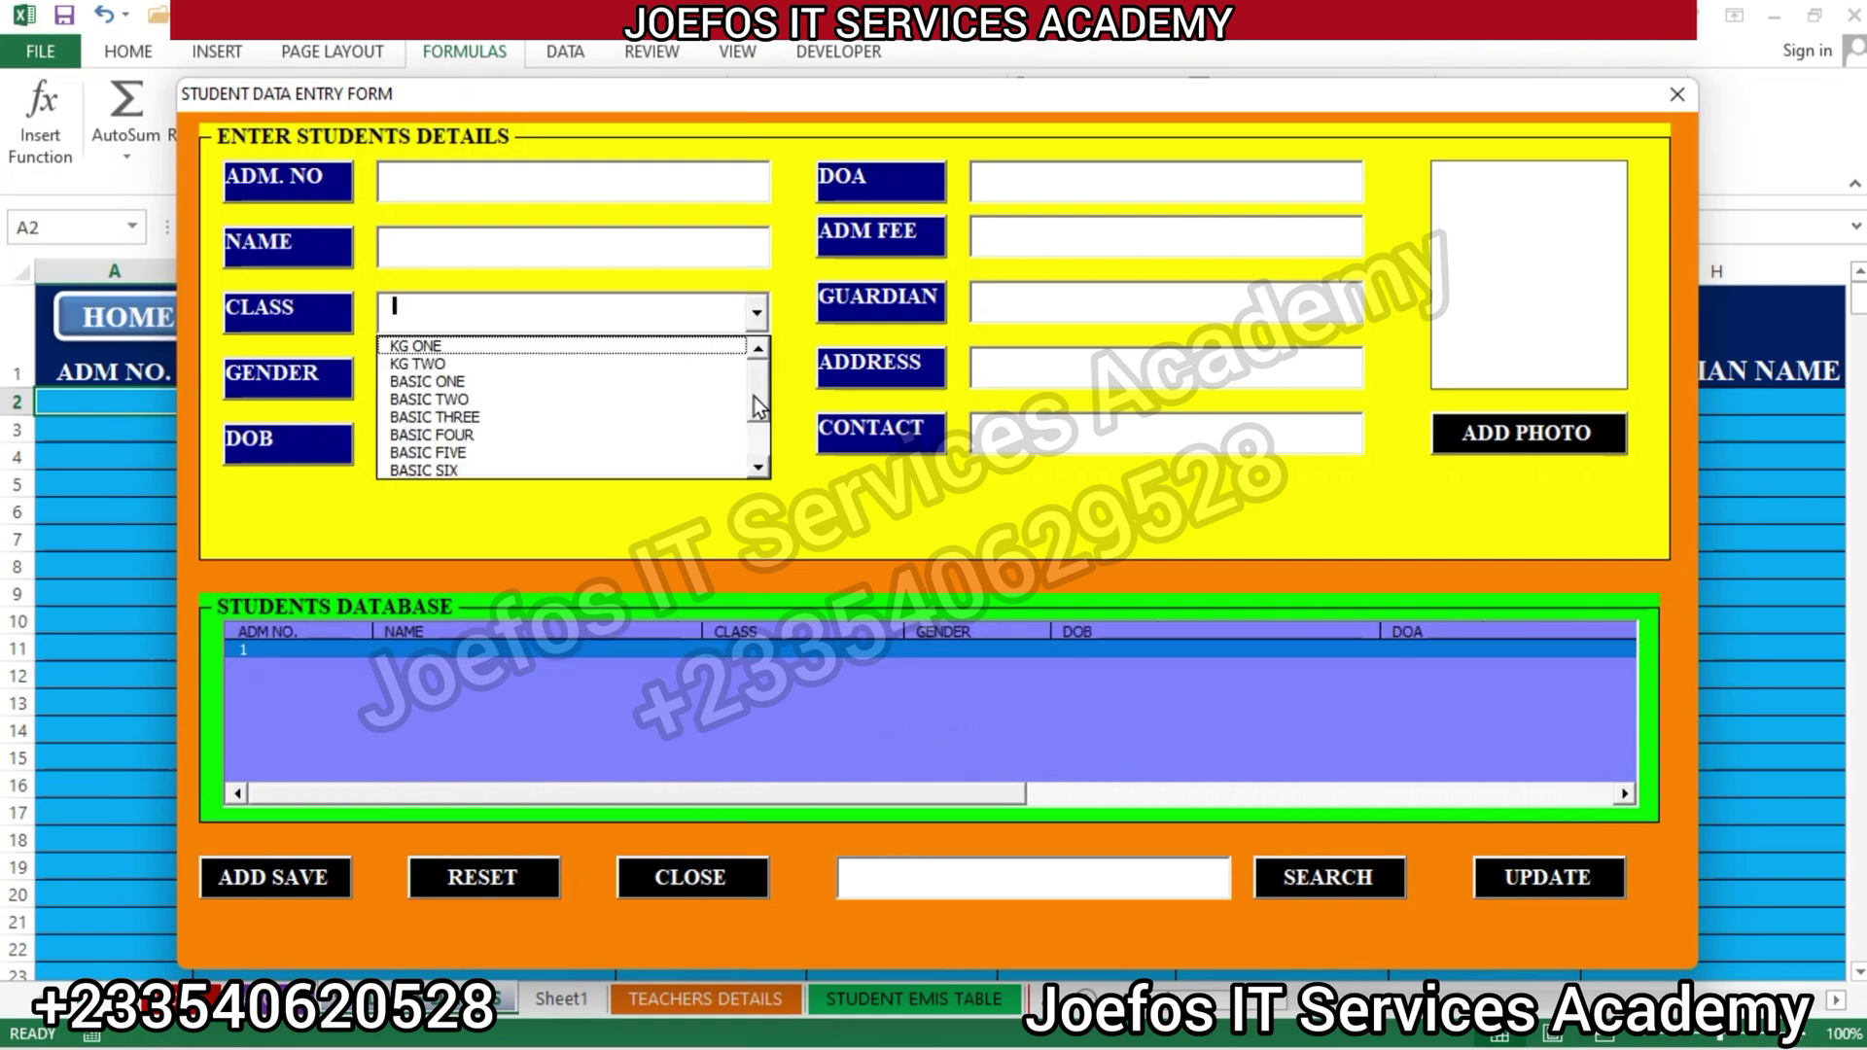
pyautogui.click(757, 469)
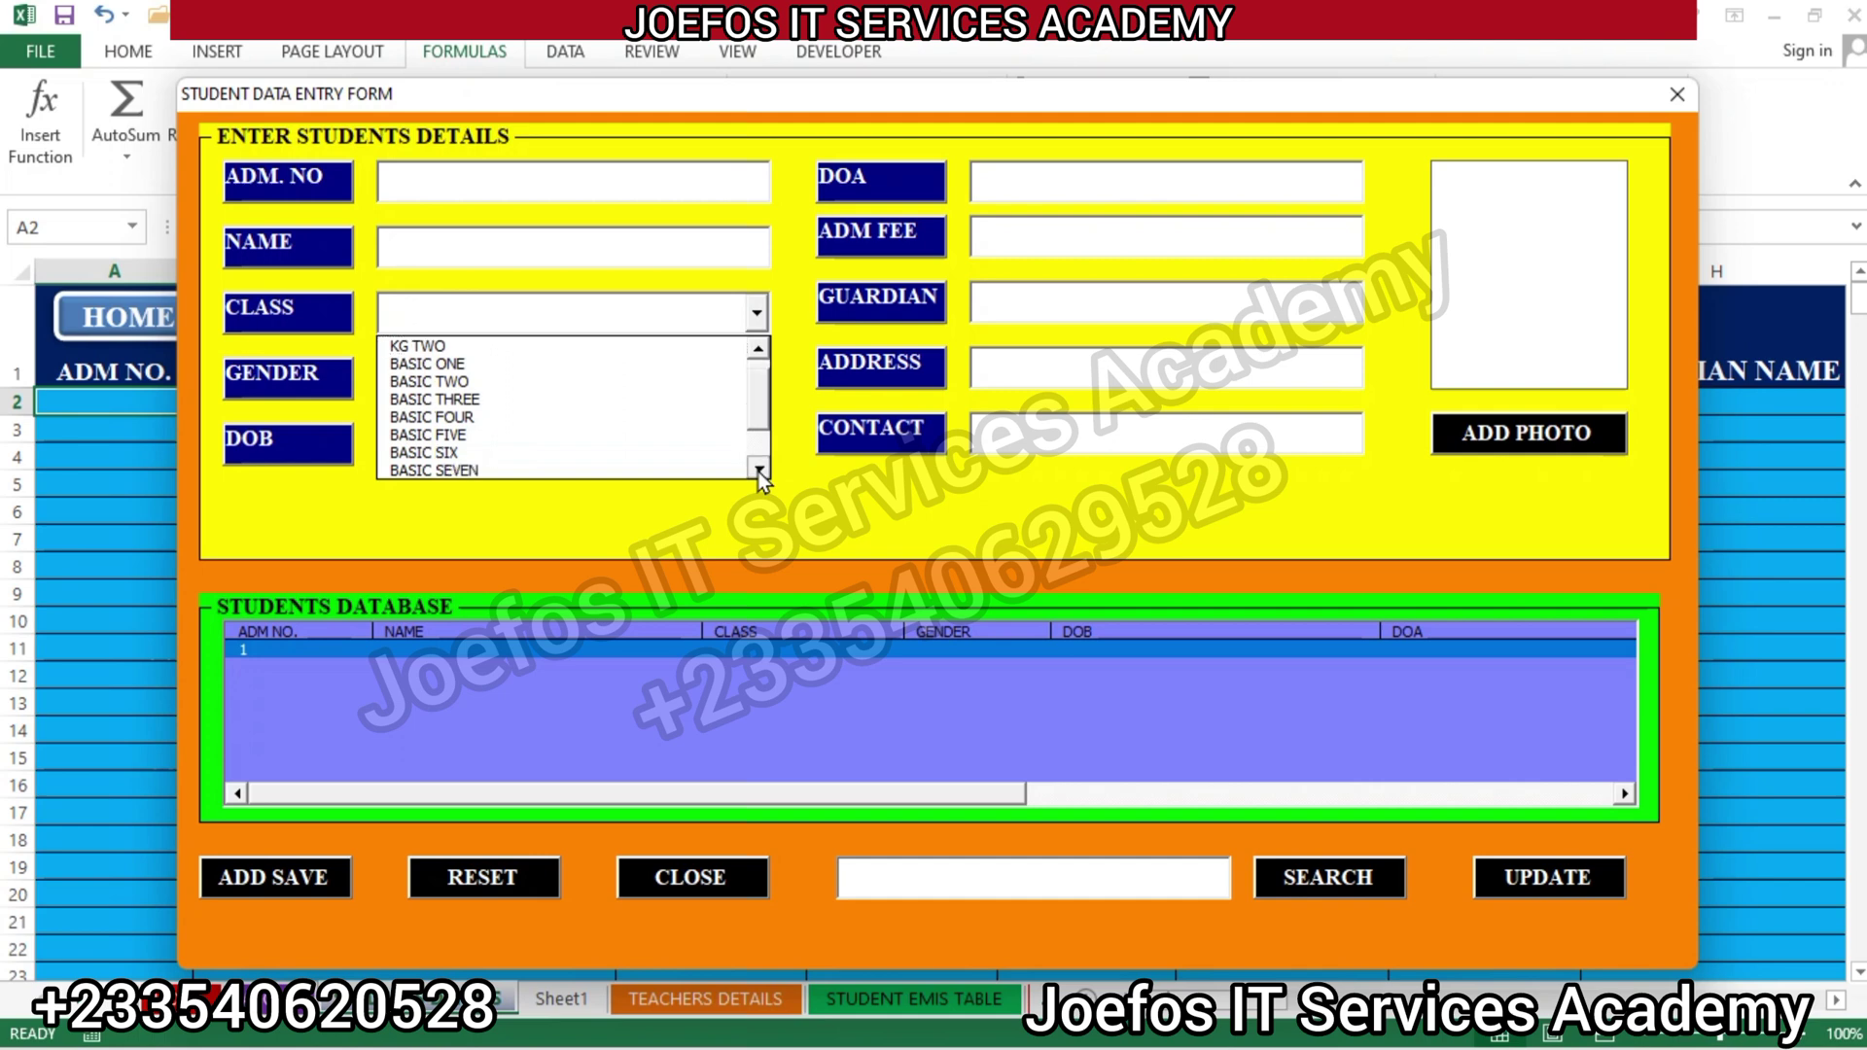
pyautogui.click(757, 469)
pyautogui.click(757, 469)
pyautogui.click(758, 468)
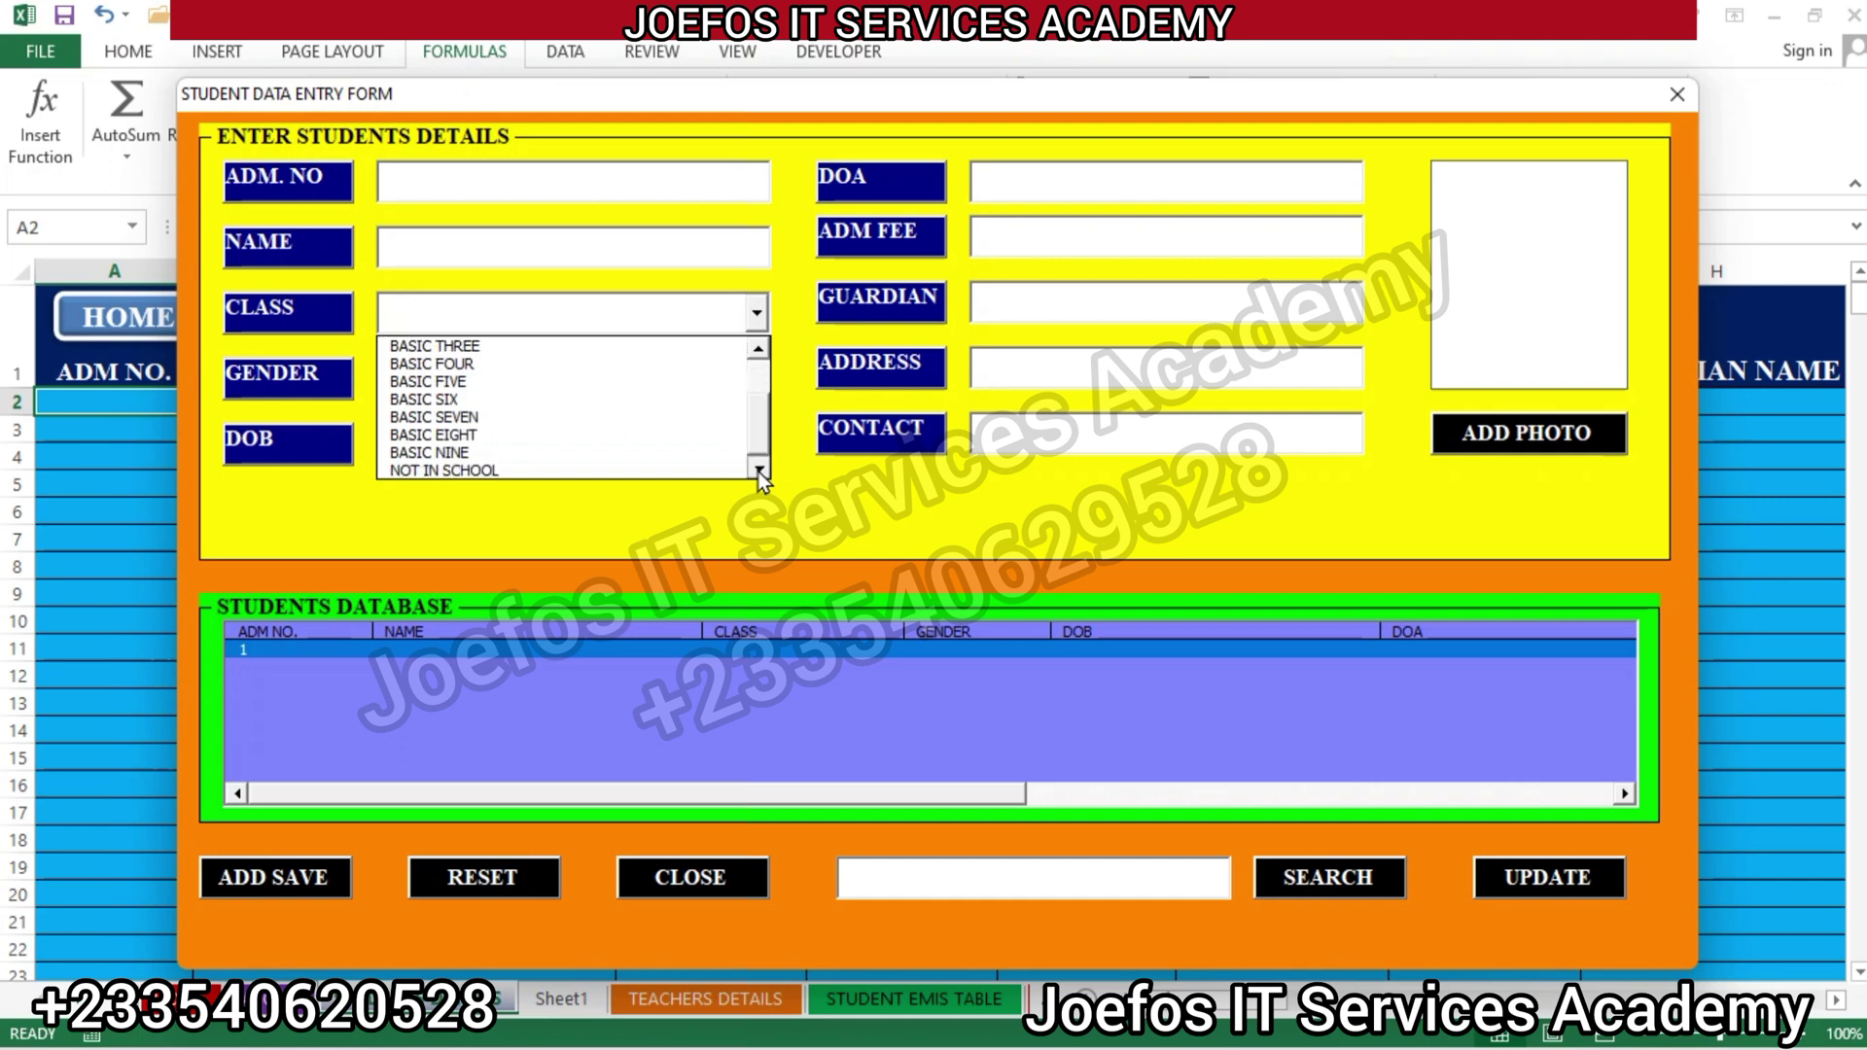
pyautogui.click(760, 347)
pyautogui.click(760, 347)
pyautogui.click(760, 347)
pyautogui.click(760, 347)
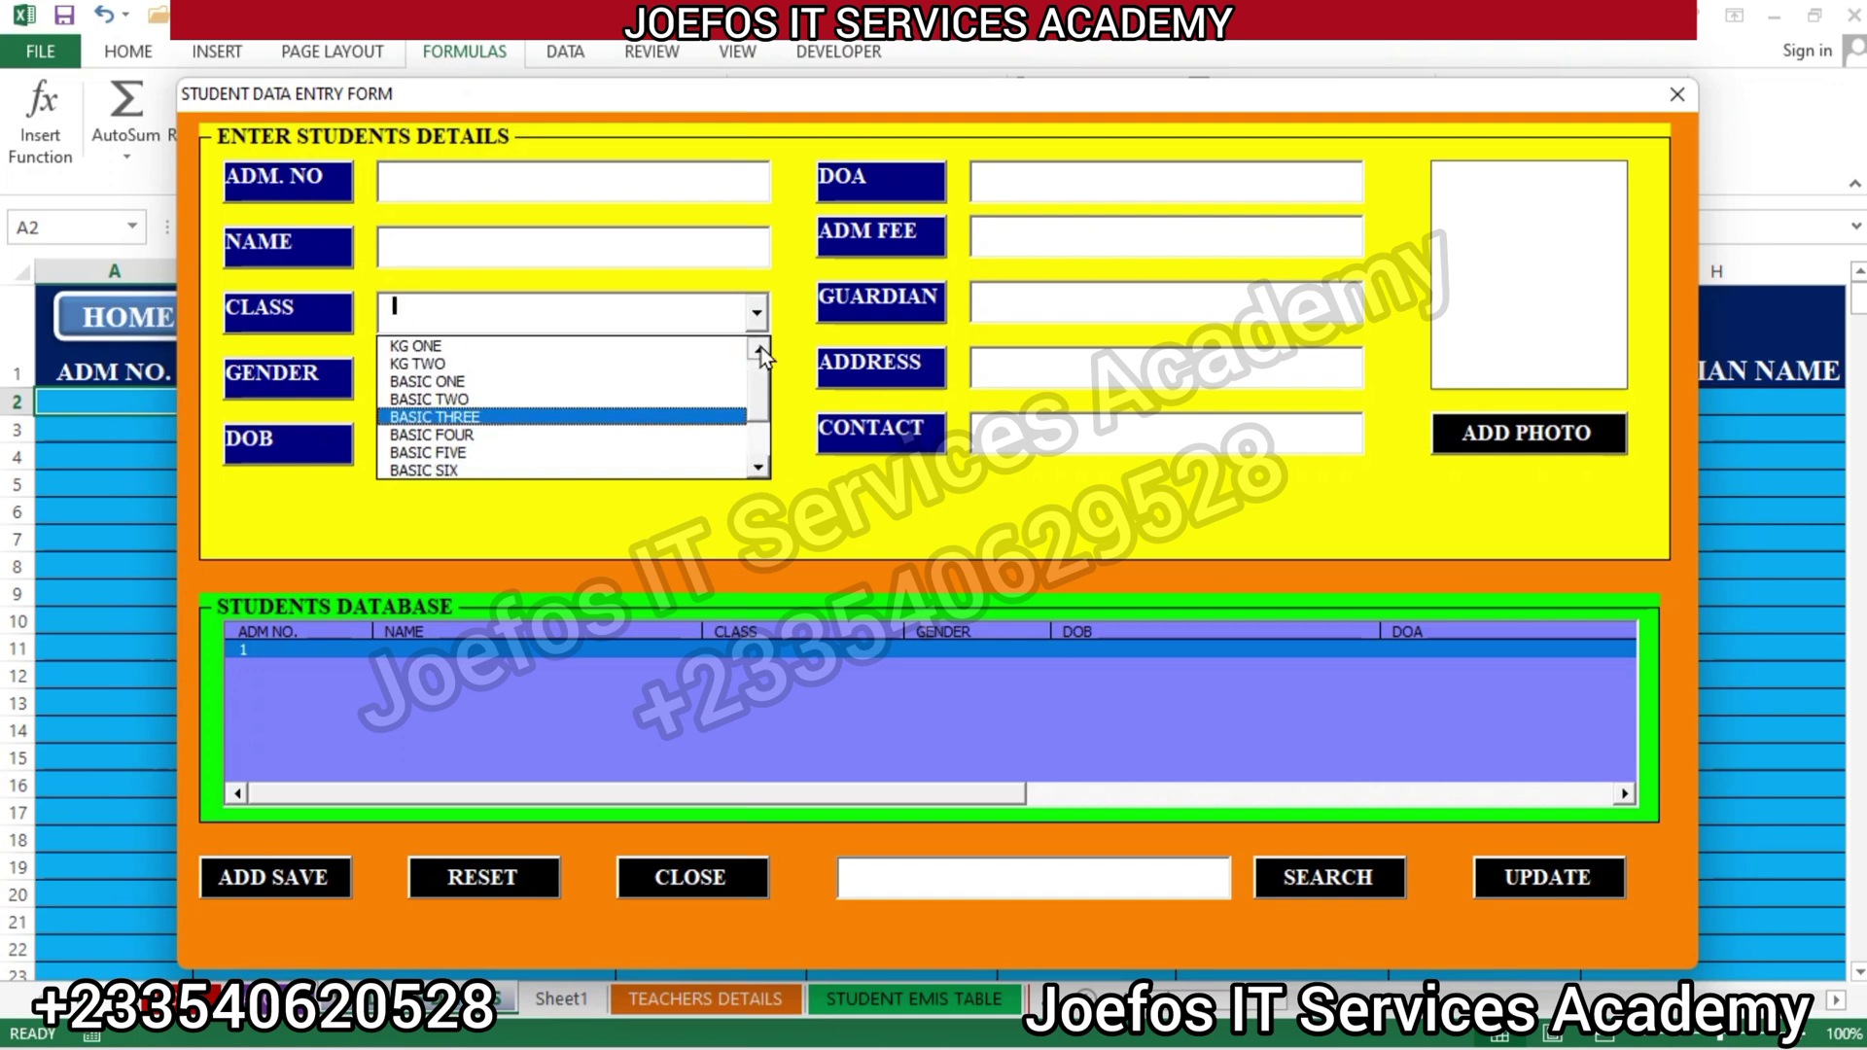
# Test the running form's CLASS drop-down by choosing BASIC ONE and deleting the entry again
pyautogui.click(425, 381)
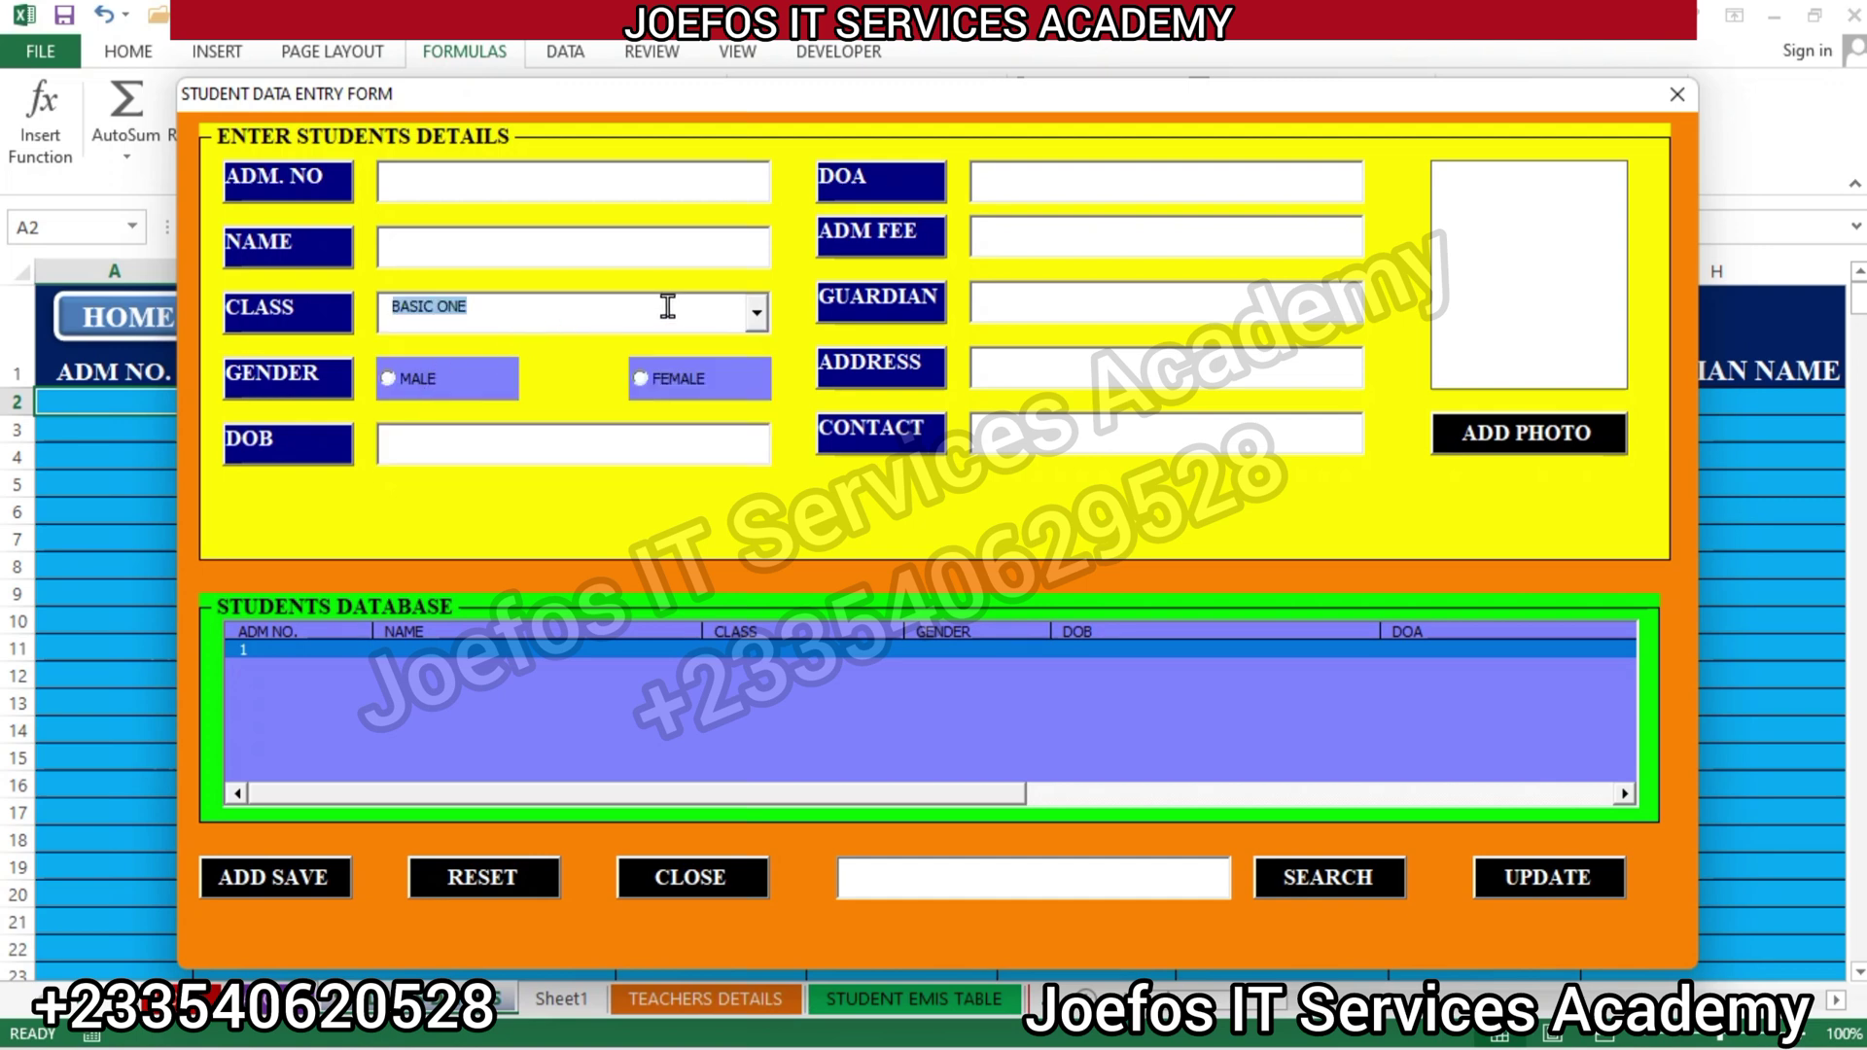
pyautogui.click(492, 301)
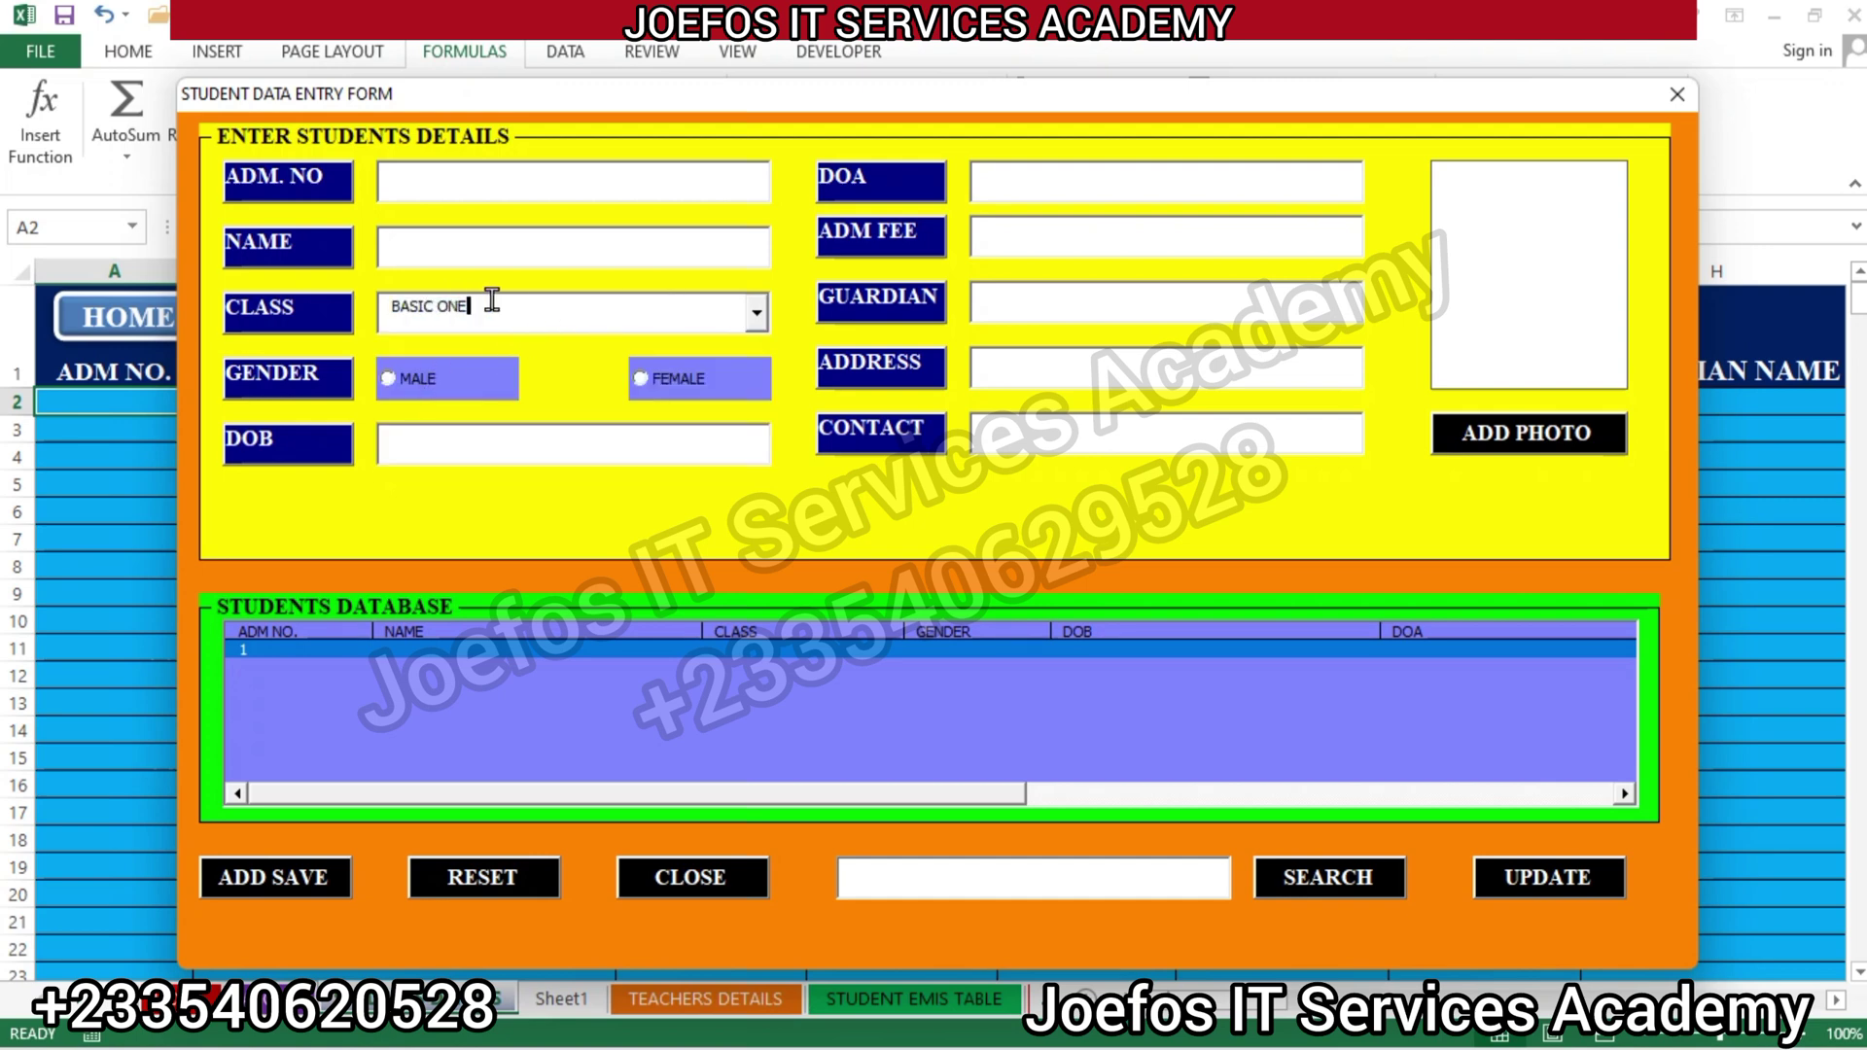
pyautogui.press('BackSpace')
pyautogui.press('BackSpace')
pyautogui.press('BackSpace')
pyautogui.press('BackSpace')
pyautogui.press('BackSpace')
pyautogui.press('BackSpace')
pyautogui.press('BackSpace')
pyautogui.press('BackSpace')
pyautogui.press('BackSpace')
# Choose NOT IN SCHOOL, the last option in the running form's CLASS drop-down list
pyautogui.click(751, 314)
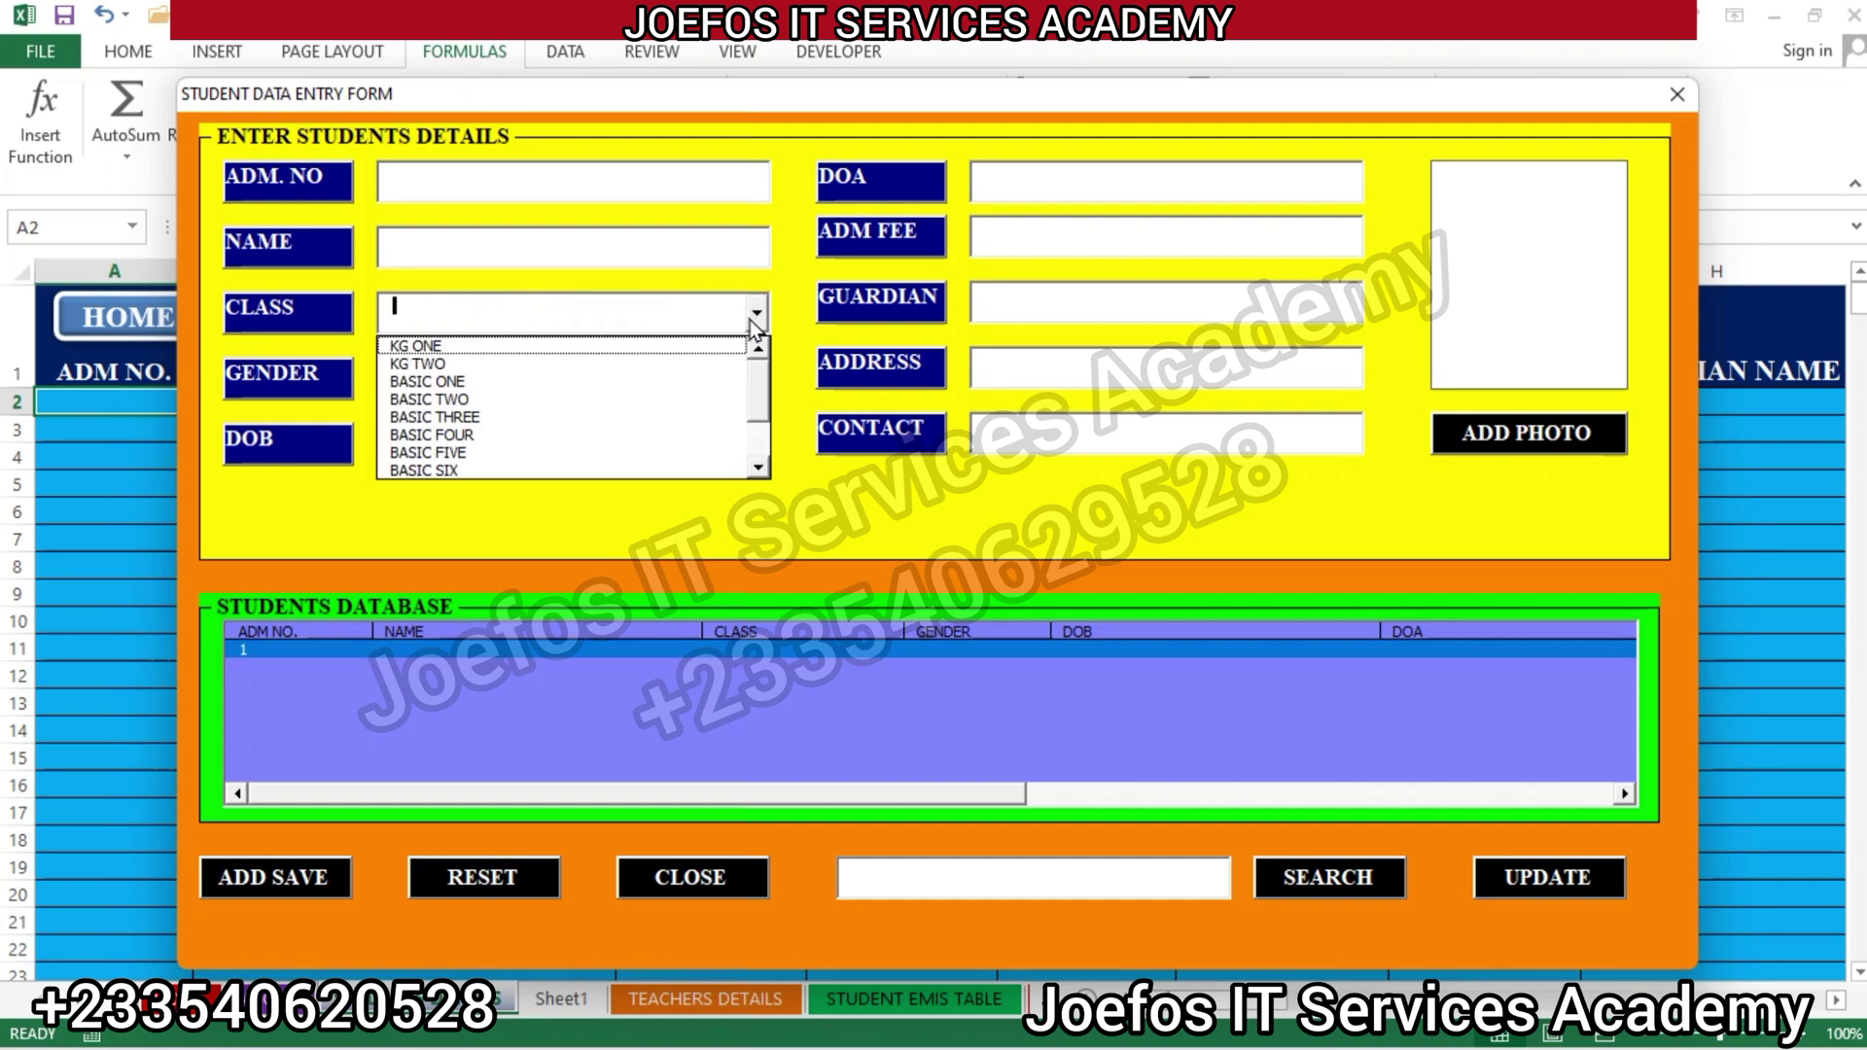
pyautogui.click(757, 468)
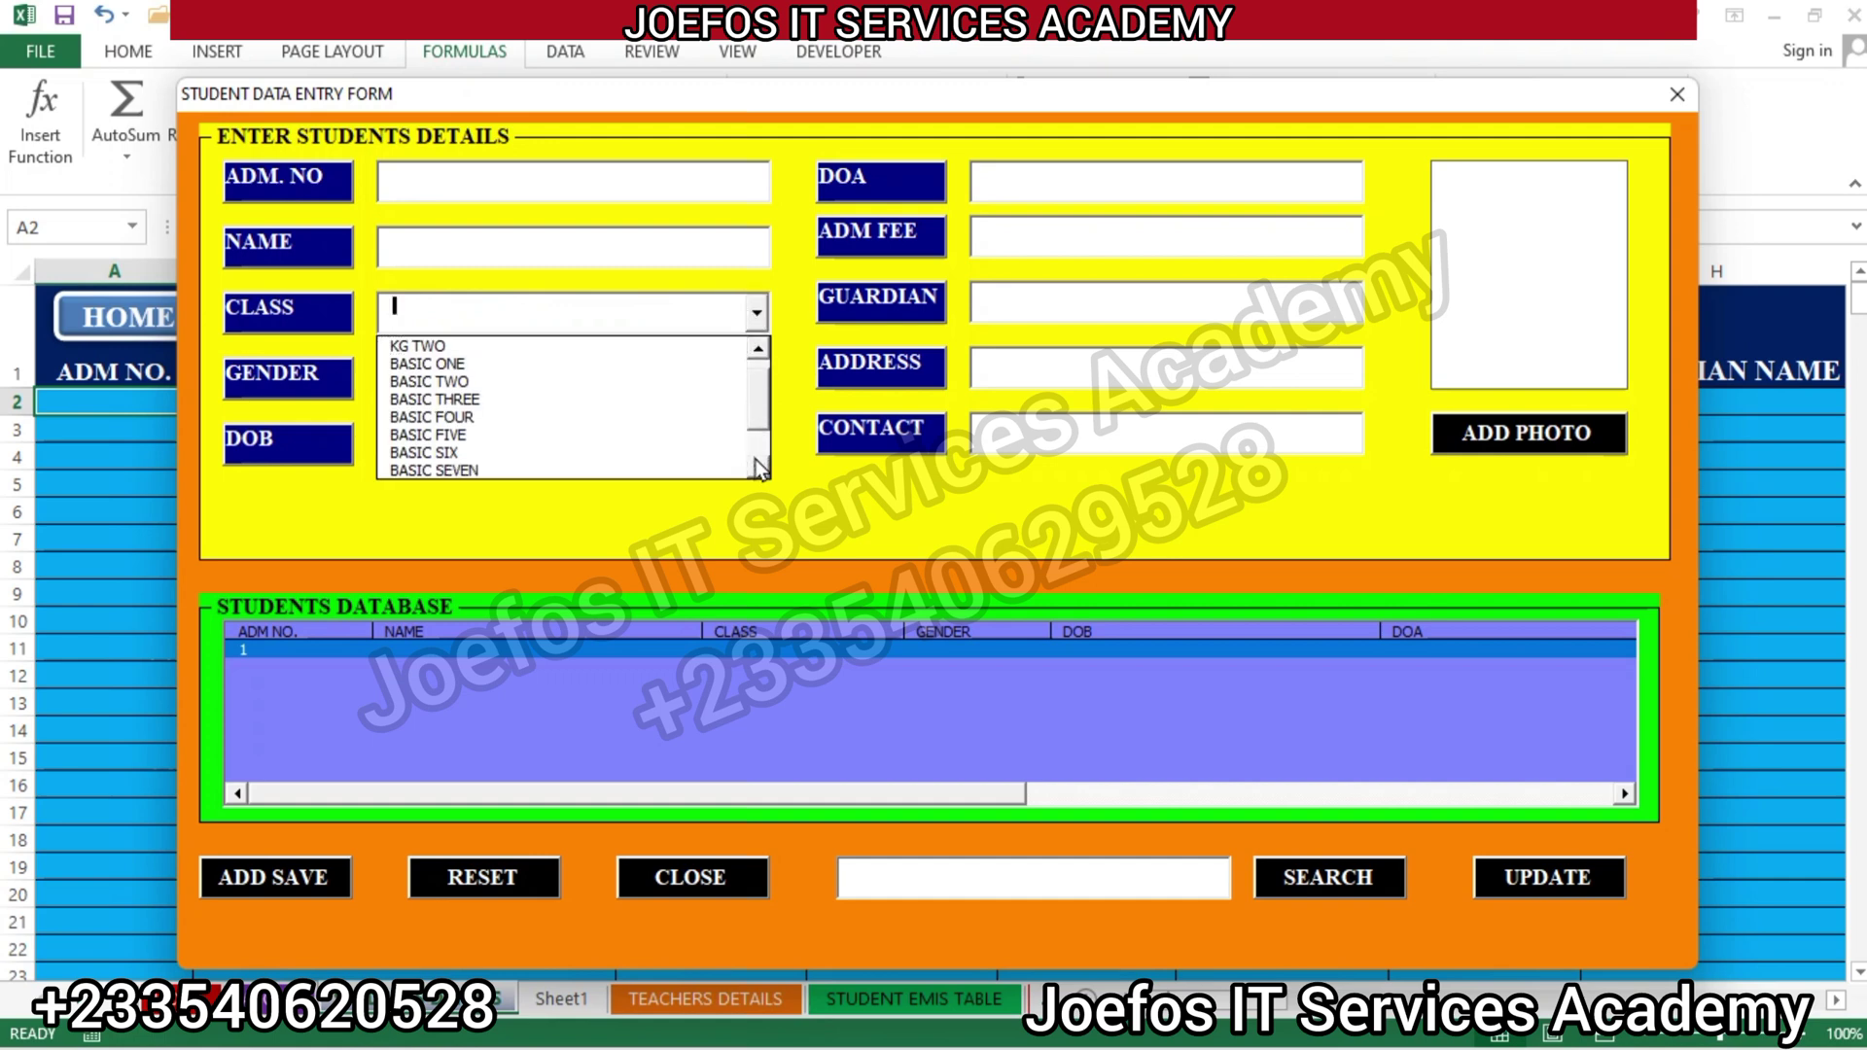
pyautogui.click(757, 467)
pyautogui.click(757, 467)
pyautogui.click(758, 467)
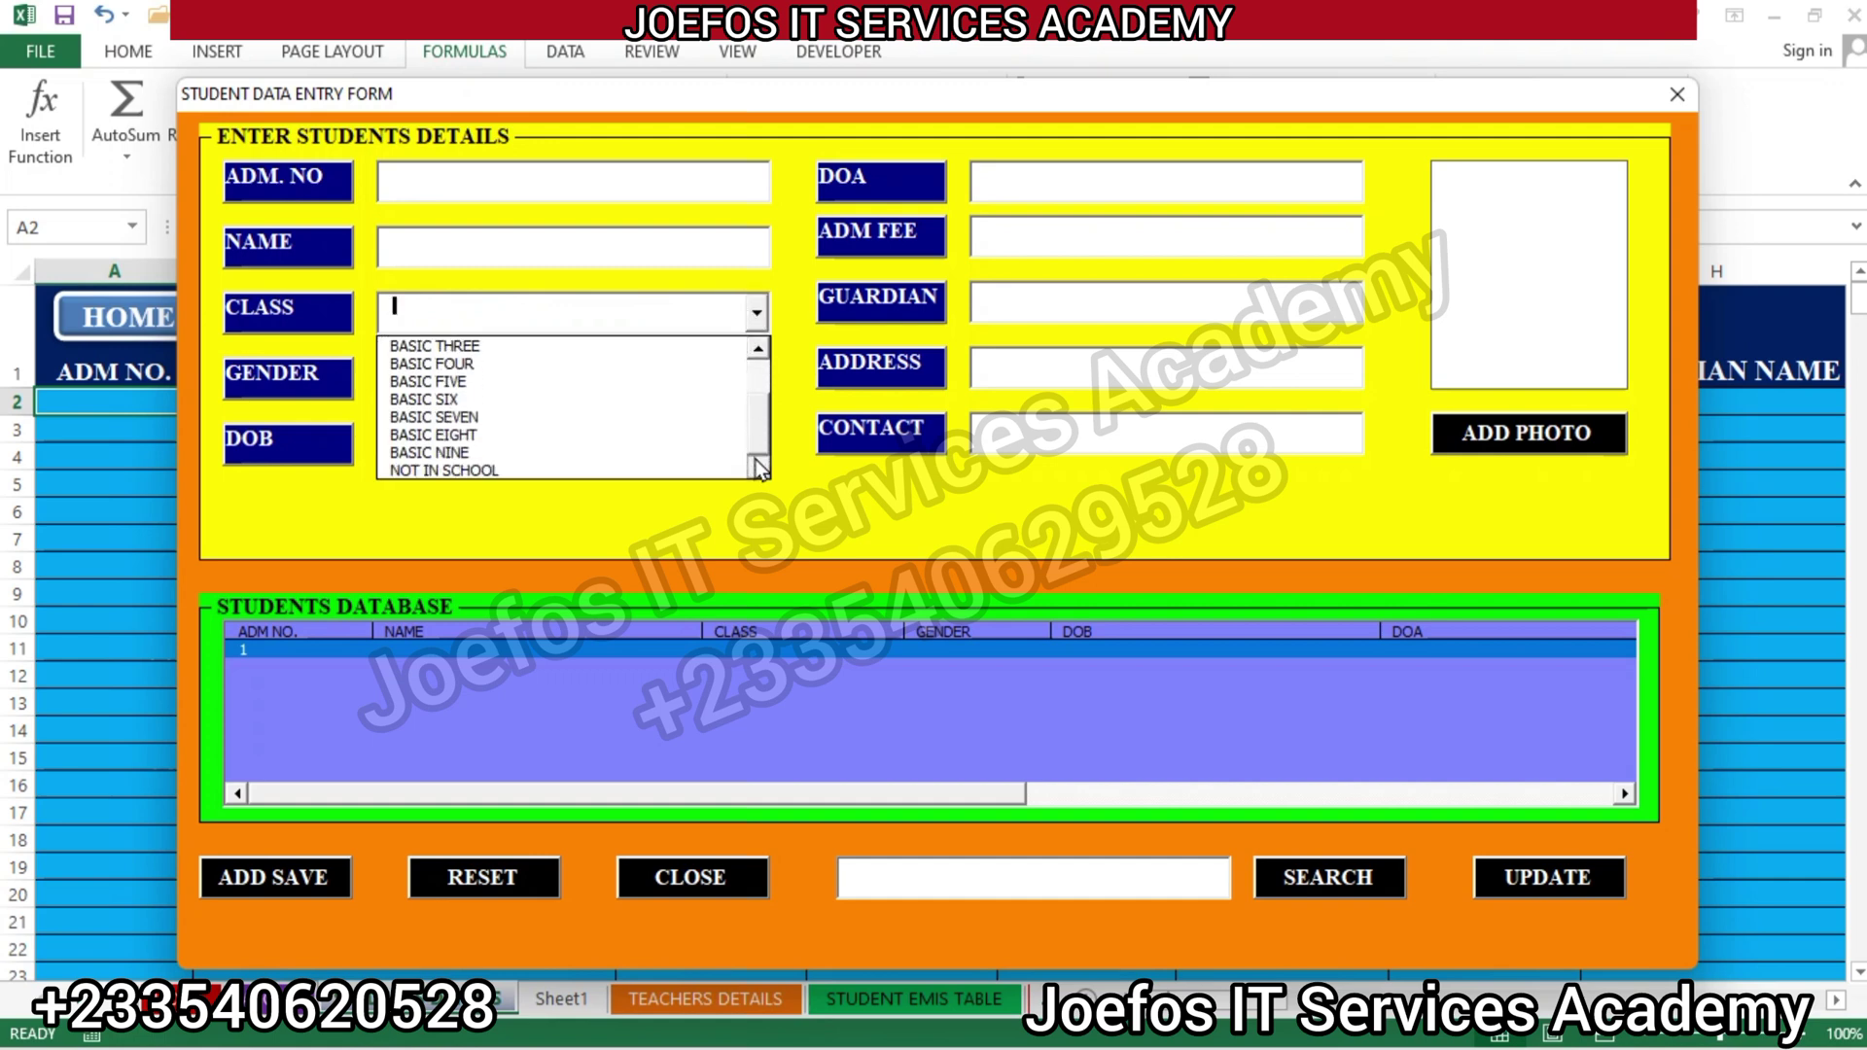
pyautogui.click(540, 464)
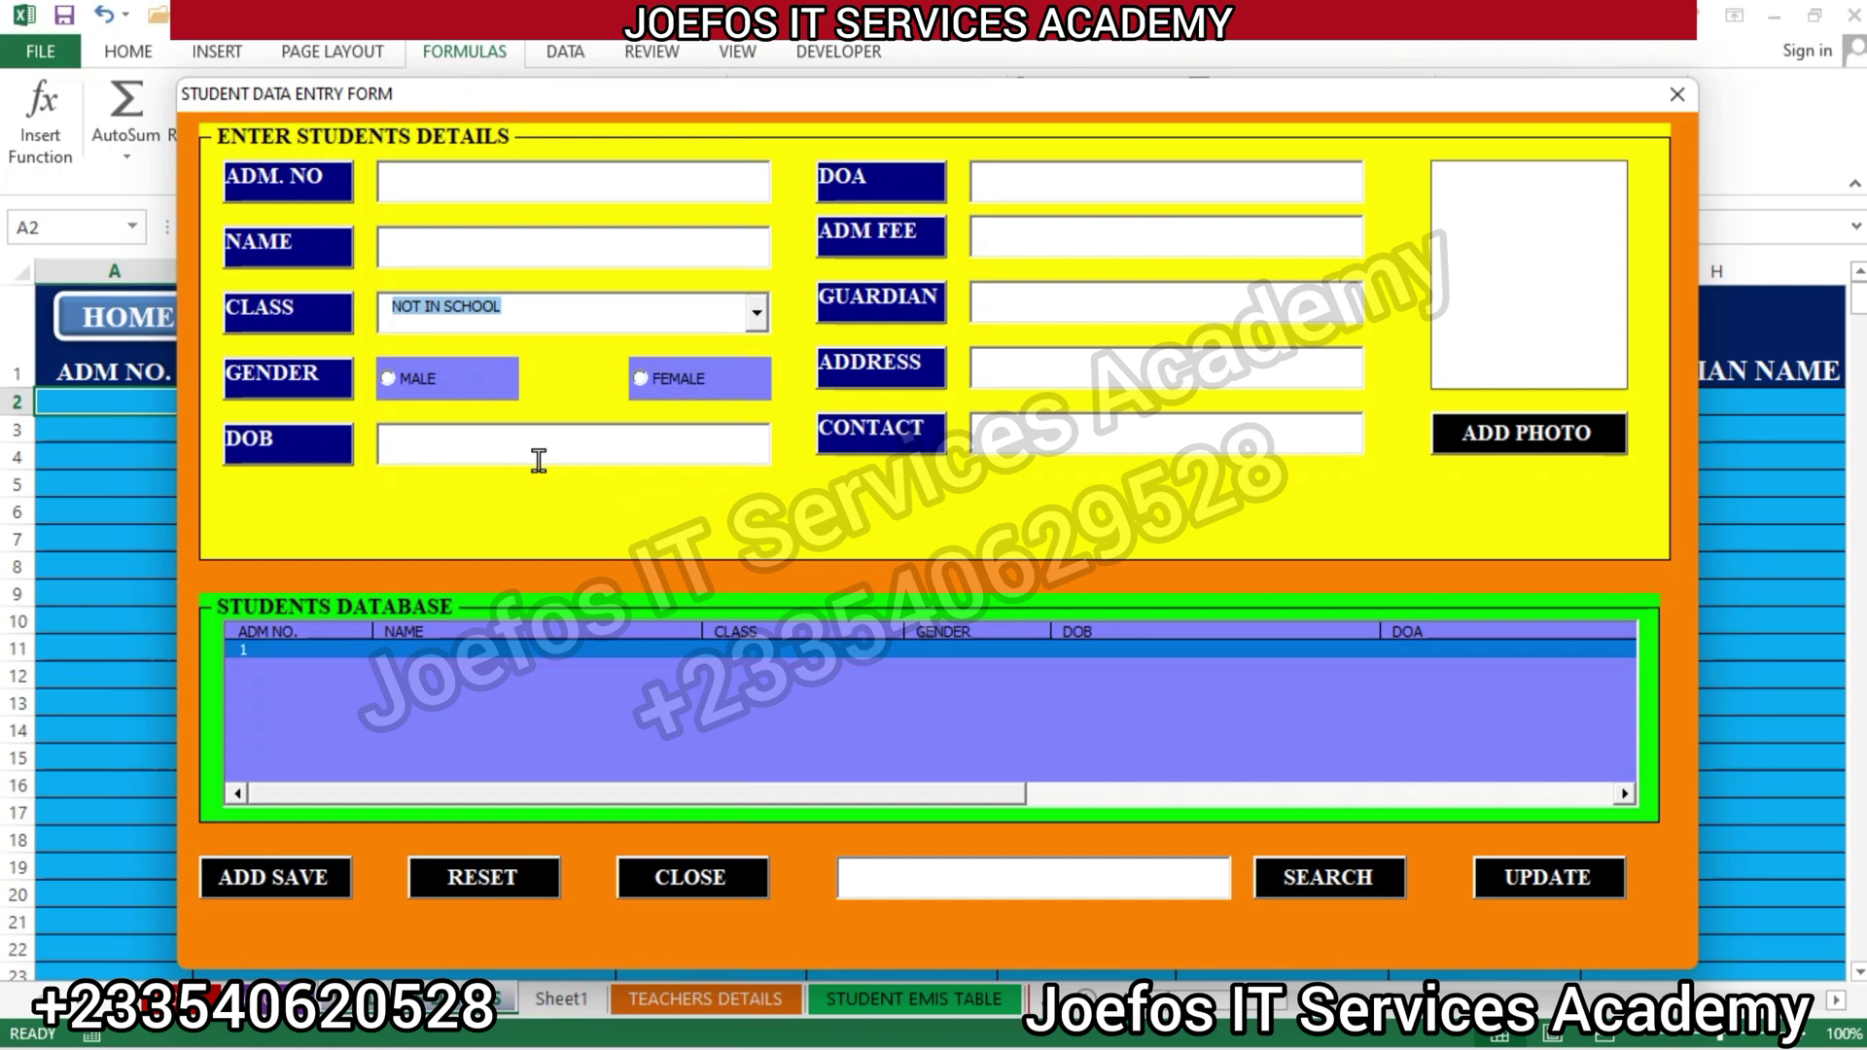
# Test switching between the MALE and FEMALE gender options, leave FEMALE selected, and view the last columns of the STUDENTS DATABASE list
pyautogui.click(388, 377)
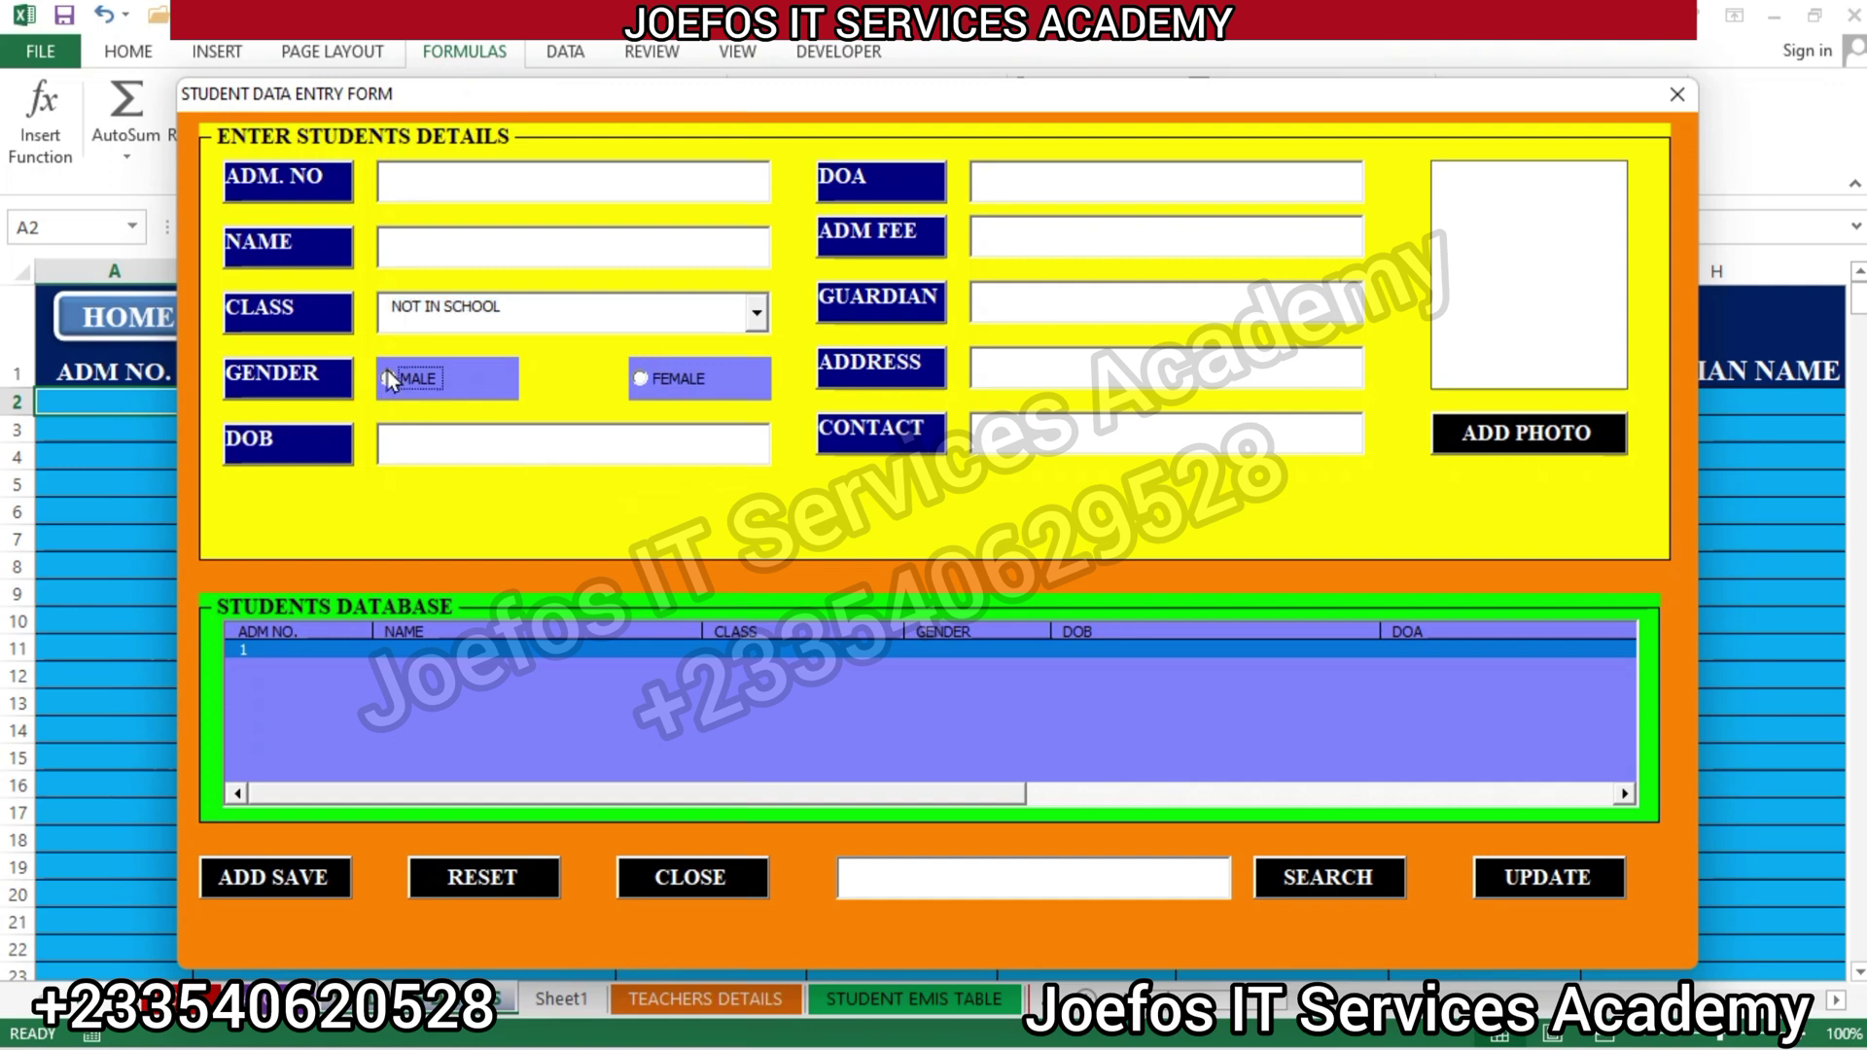
pyautogui.click(641, 377)
pyautogui.click(378, 382)
pyautogui.click(640, 378)
pyautogui.moveTo(955, 792); pyautogui.dragTo(1602, 785)
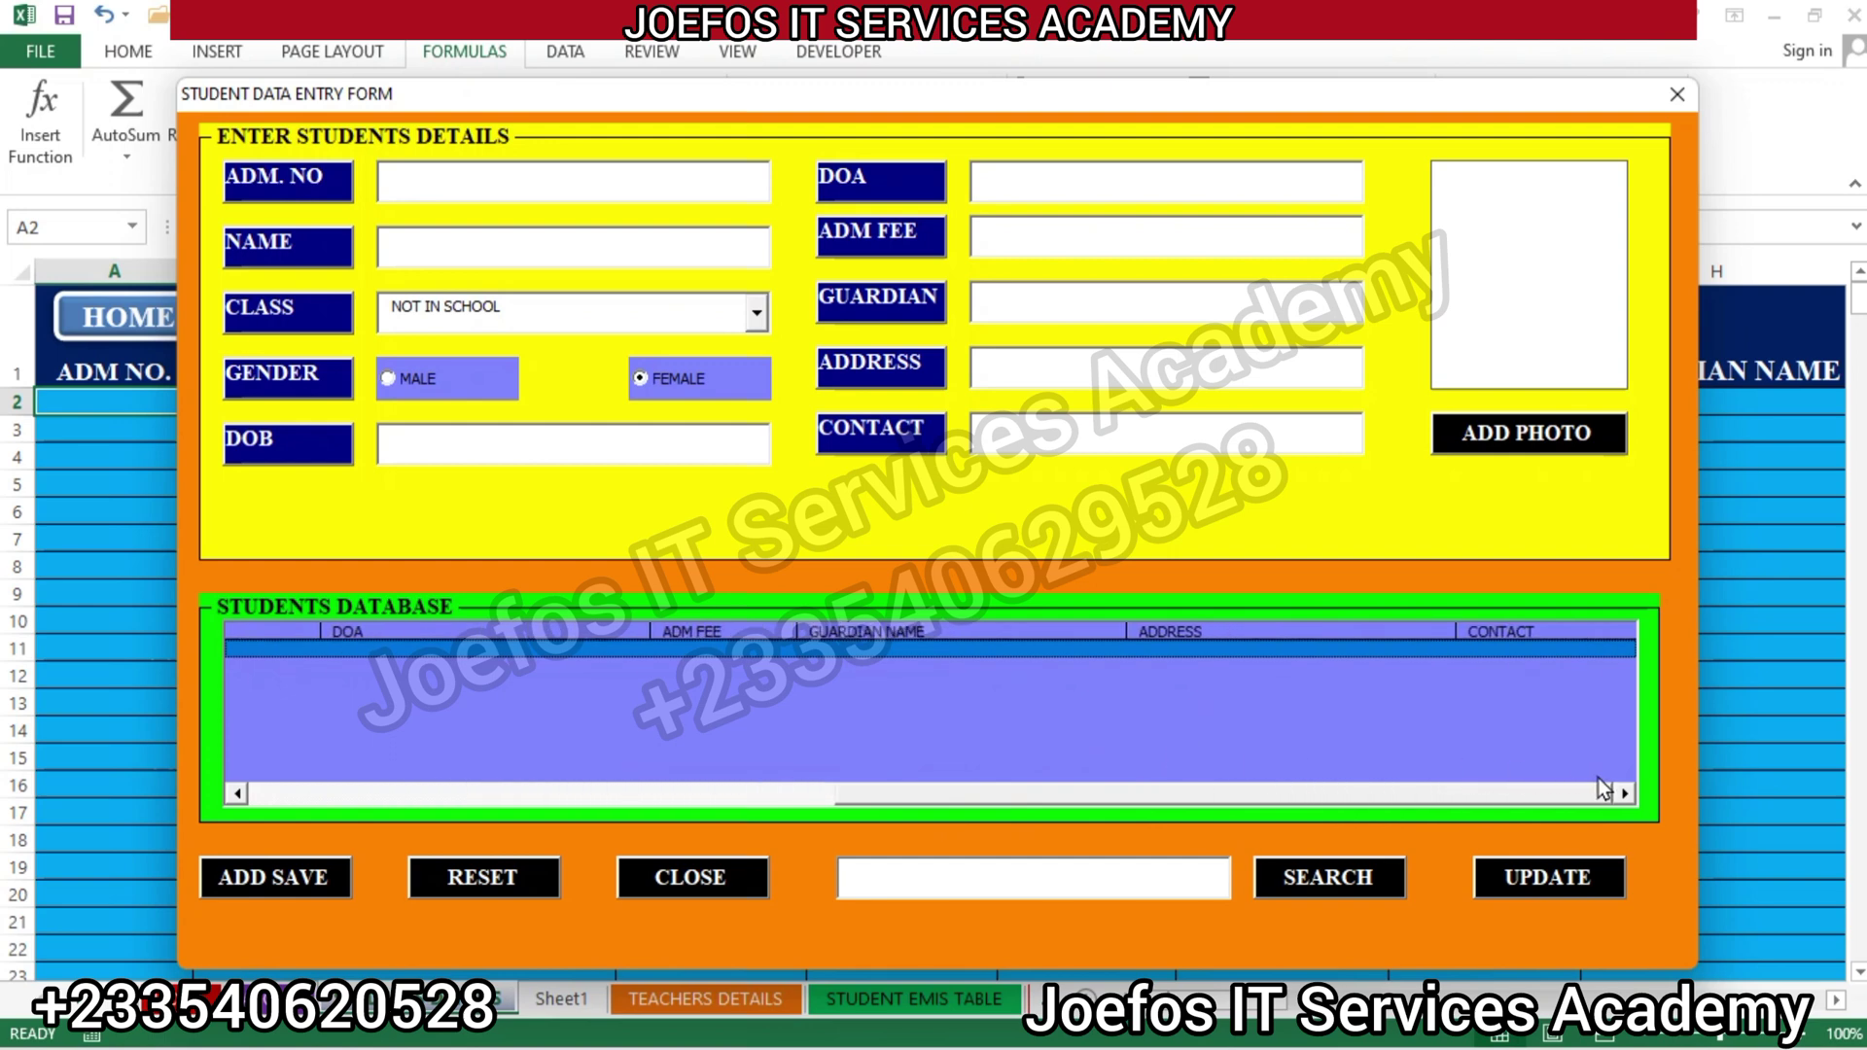